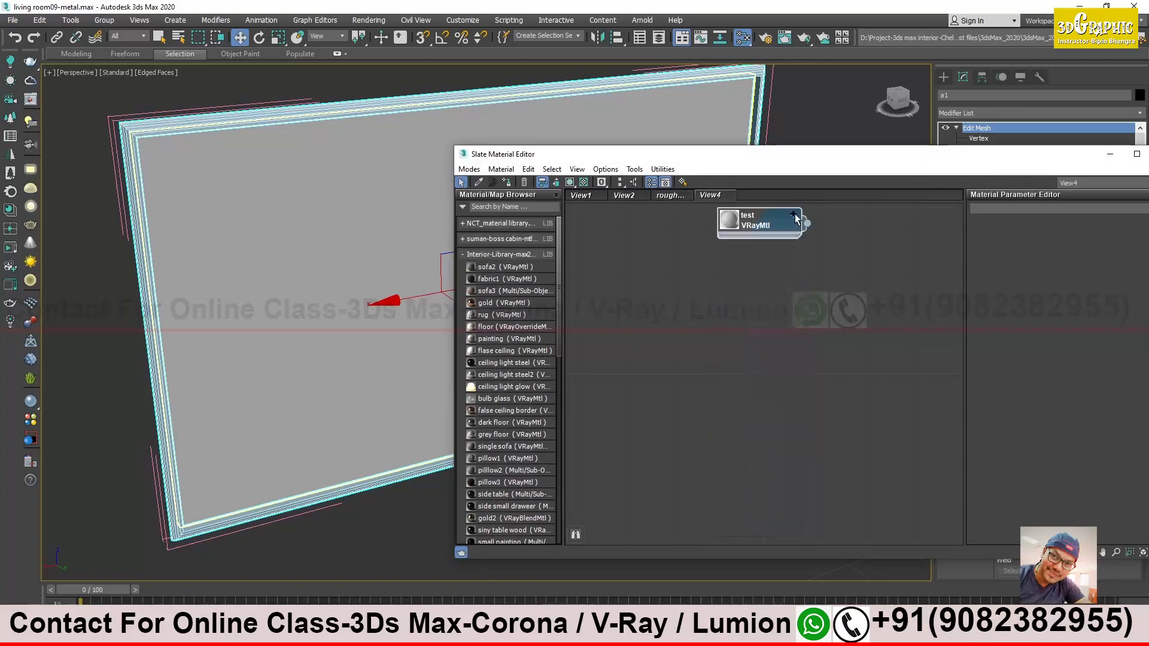
# Delete the test material node and add a new VRayMtl material to the node view
pyautogui.press('Delete')
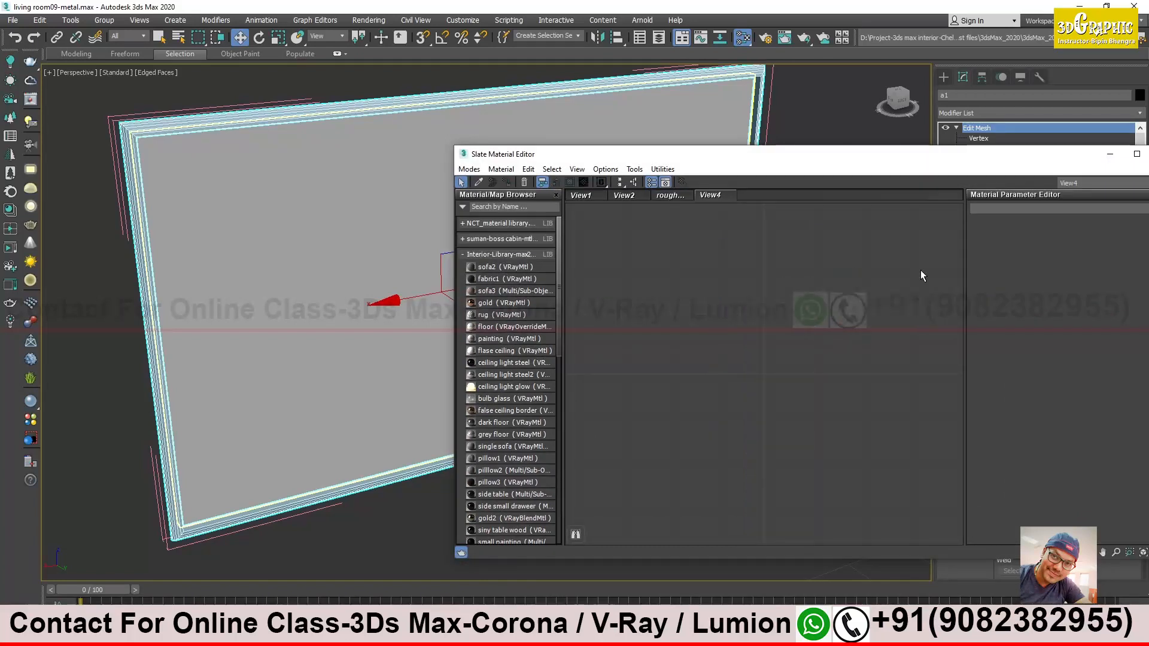
pyautogui.click(541, 206)
pyautogui.write('vray')
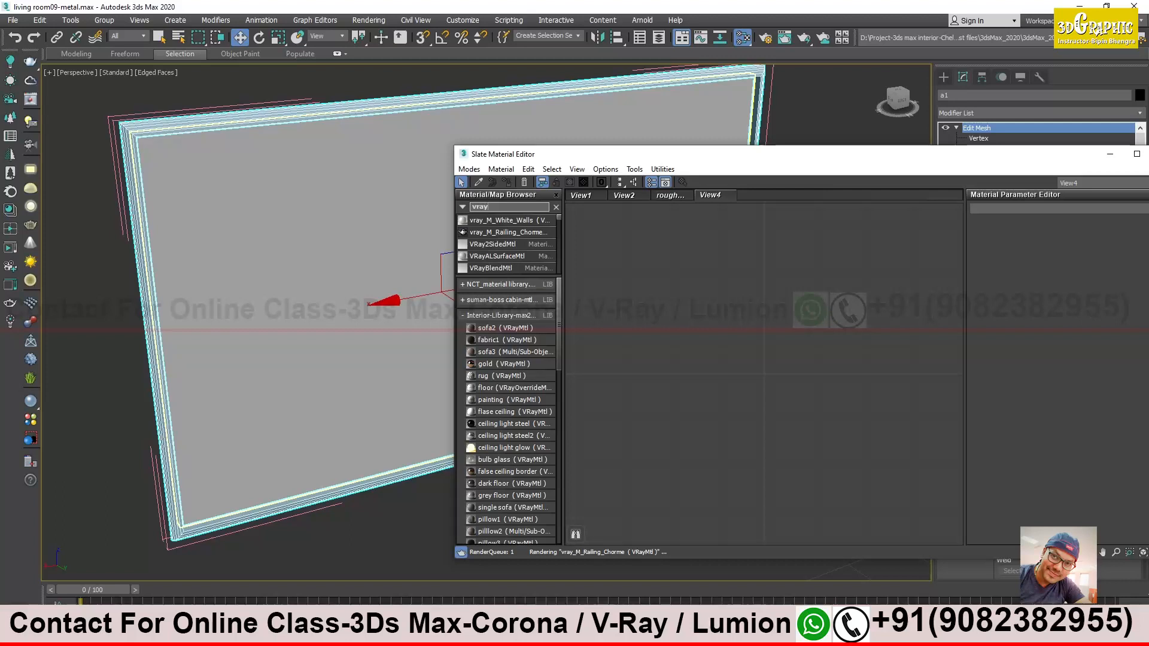
pyautogui.write('m')
pyautogui.moveTo(492, 232); pyautogui.dragTo(644, 297)
pyautogui.click(736, 218)
# Open the new VRayMtl's parameters, name it tv, and reposition its node in the view
pyautogui.doubleClick(640, 294)
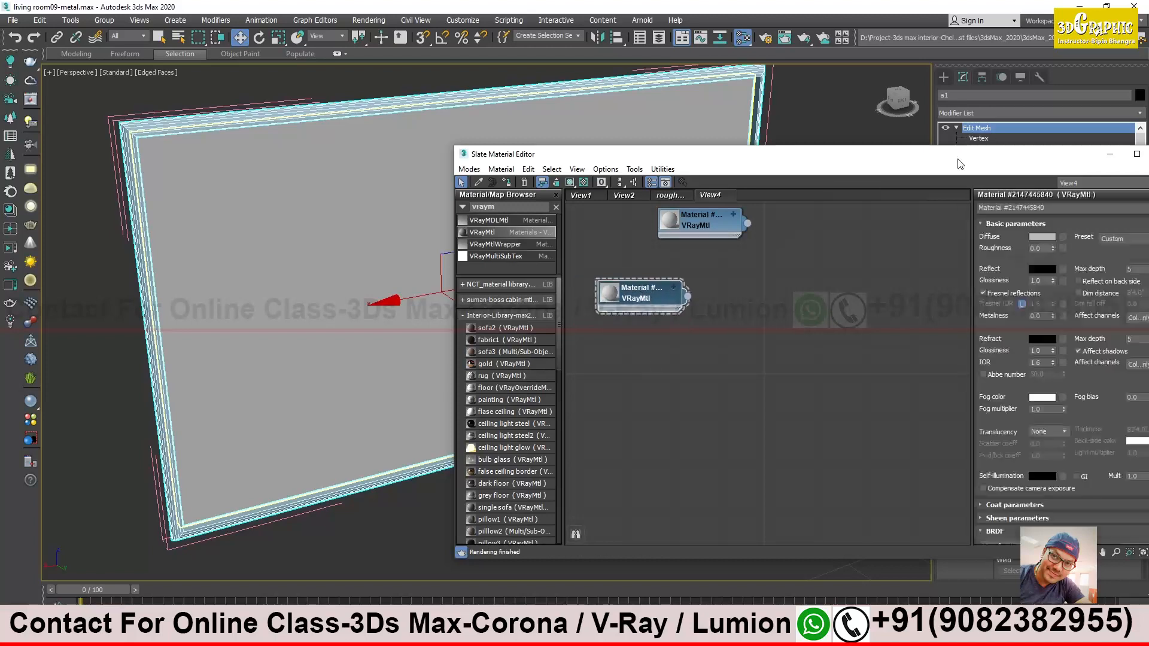
pyautogui.moveTo(968, 156); pyautogui.dragTo(843, 140)
pyautogui.click(931, 182)
pyautogui.write('tv')
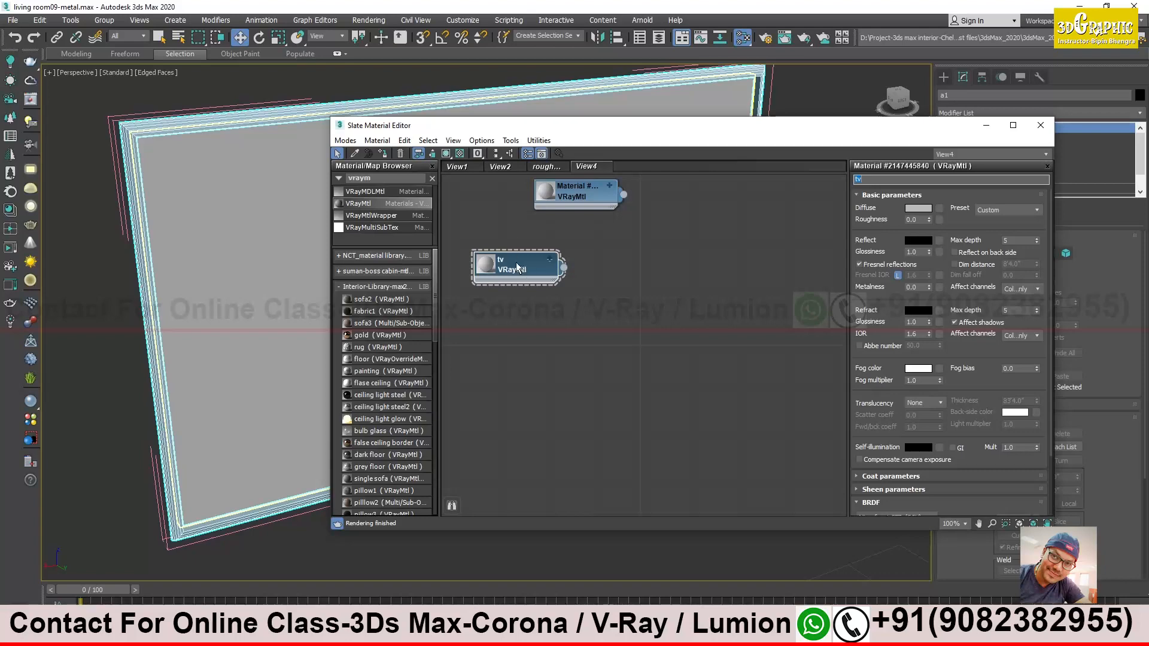
pyautogui.moveTo(518, 267); pyautogui.dragTo(602, 266)
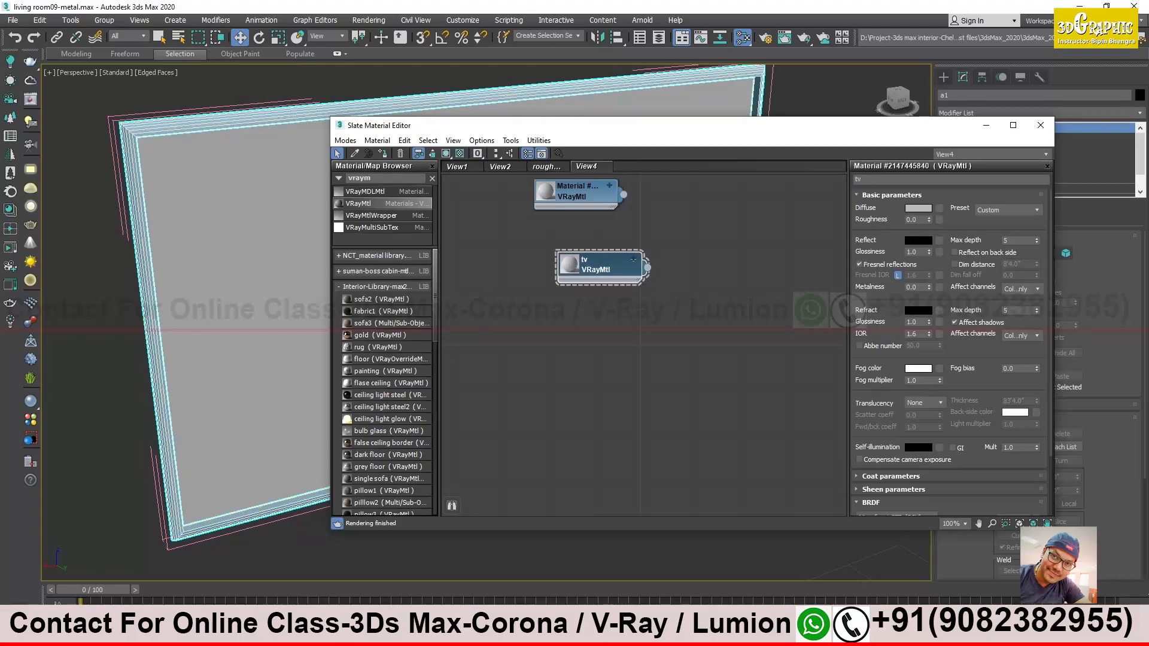
# Bring the TV screen image from its folder in as a Bitmap and connect it to the tv material's diffuse map
pyautogui.hotkey('alt', 'Tab')
pyautogui.moveTo(943, 331); pyautogui.dragTo(334, 156)
pyautogui.moveTo(157, 539); pyautogui.dragTo(507, 302)
pyautogui.moveTo(599, 270); pyautogui.dragTo(623, 295)
pyautogui.moveTo(505, 301); pyautogui.dragTo(632, 287)
pyautogui.click(661, 306)
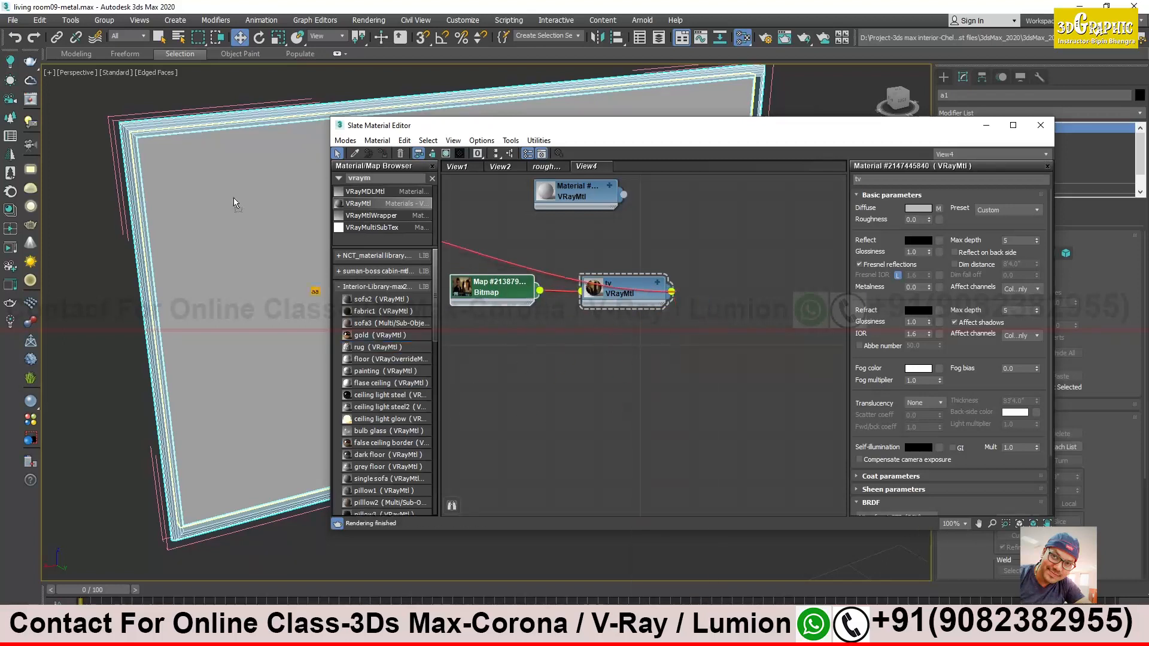
# Assign the tv material to the television screen panel and display its texture in the Perspective viewport
pyautogui.click(446, 154)
pyautogui.moveTo(538, 127); pyautogui.dragTo(817, 206)
pyautogui.keyDown('alt'); pyautogui.moveTo(398, 263); pyautogui.dragTo(386, 259, button='middle'); pyautogui.keyUp('alt')
pyautogui.moveTo(557, 326); pyautogui.dragTo(446, 308, button='middle')
pyautogui.keyDown('alt'); pyautogui.moveTo(446, 308); pyautogui.dragTo(428, 314, button='middle'); pyautogui.keyUp('alt')
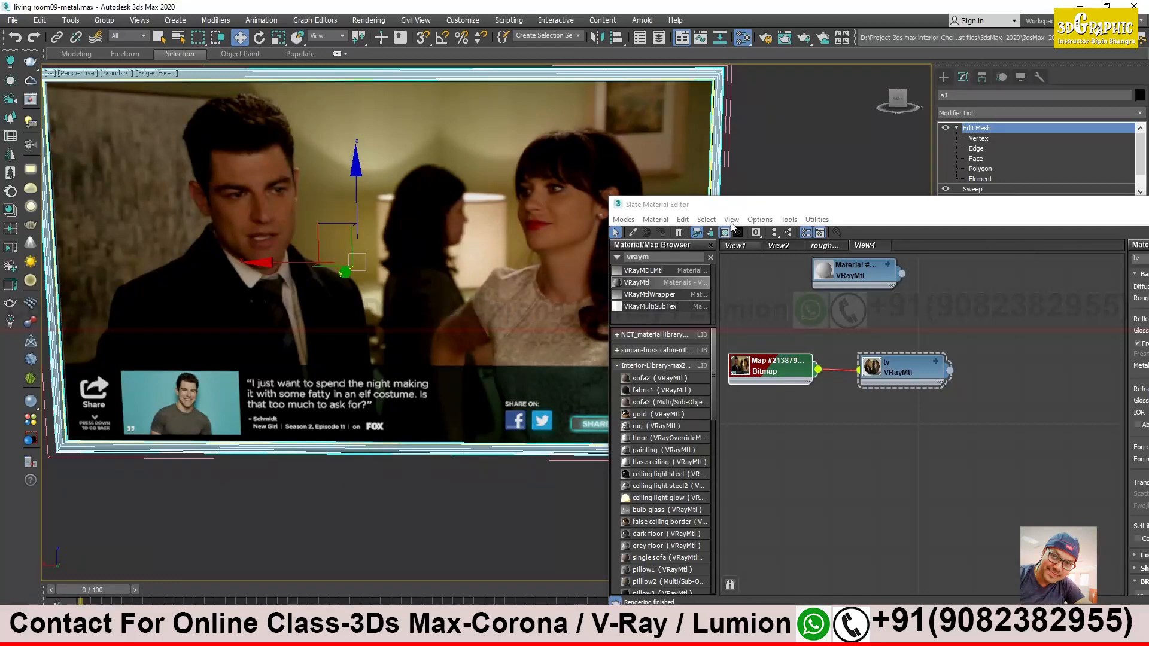
pyautogui.moveTo(721, 210); pyautogui.dragTo(807, 212)
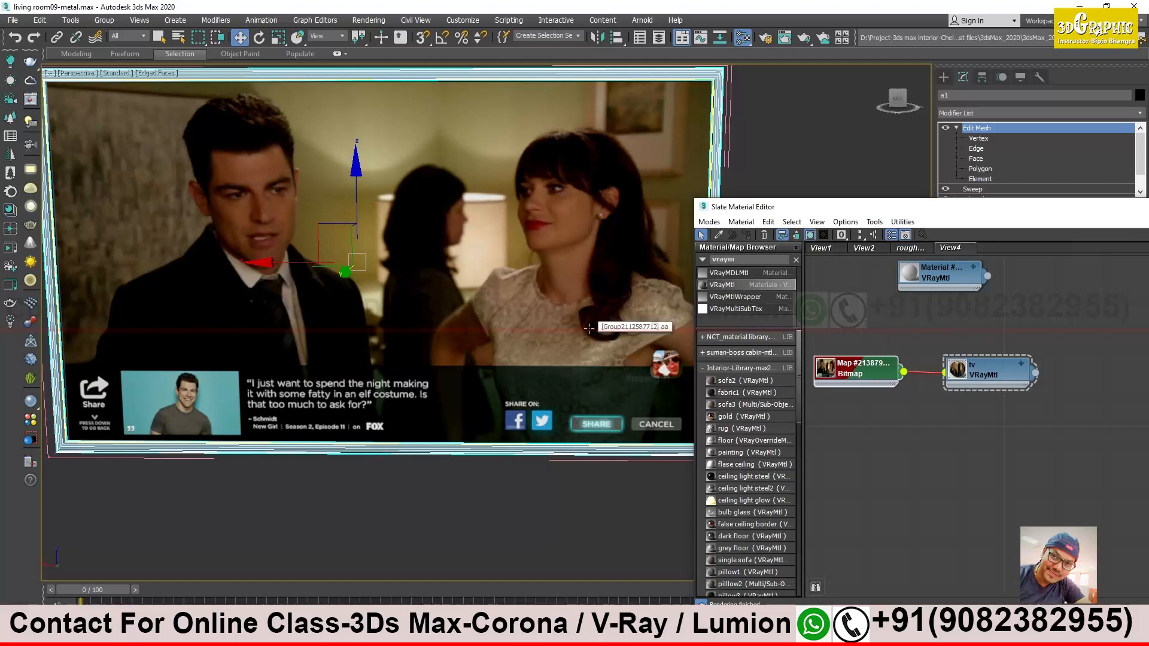
pyautogui.moveTo(589, 391); pyautogui.dragTo(562, 354, button='middle')
pyautogui.keyDown('alt'); pyautogui.moveTo(434, 264); pyautogui.dragTo(458, 271, button='middle'); pyautogui.keyUp('alt')
pyautogui.moveTo(459, 271); pyautogui.dragTo(487, 318, button='middle')
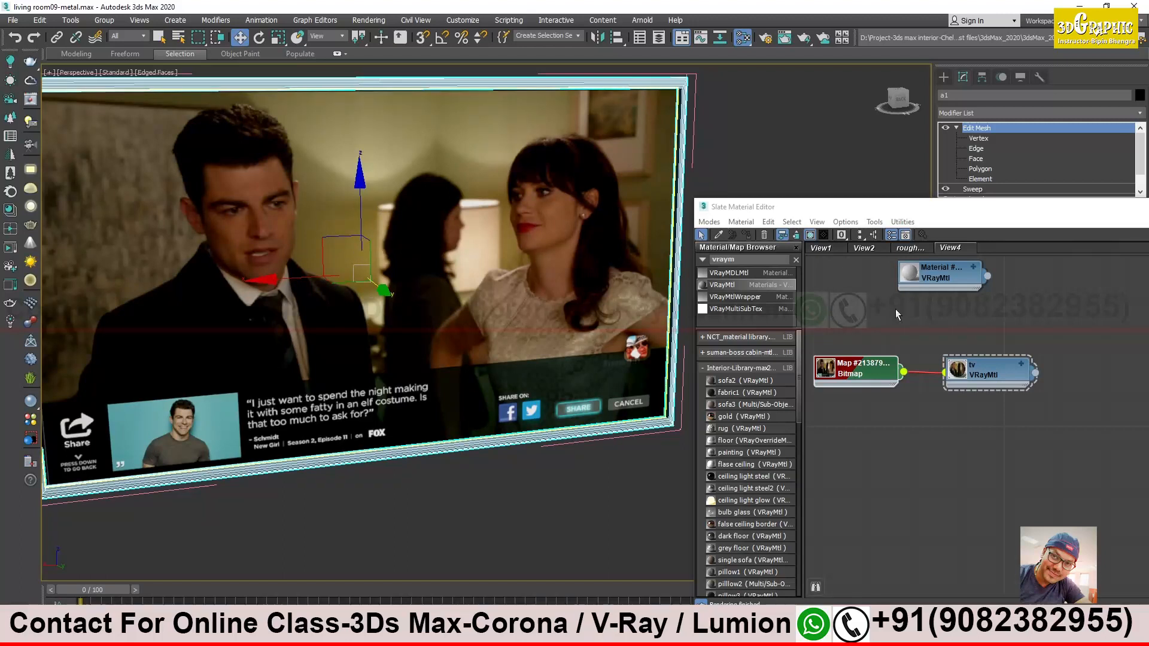
# Try a light grey self-illumination colour with a value of 171 on the tv material
pyautogui.moveTo(930, 206); pyautogui.dragTo(662, 120)
pyautogui.moveTo(682, 355); pyautogui.dragTo(677, 308, button='middle')
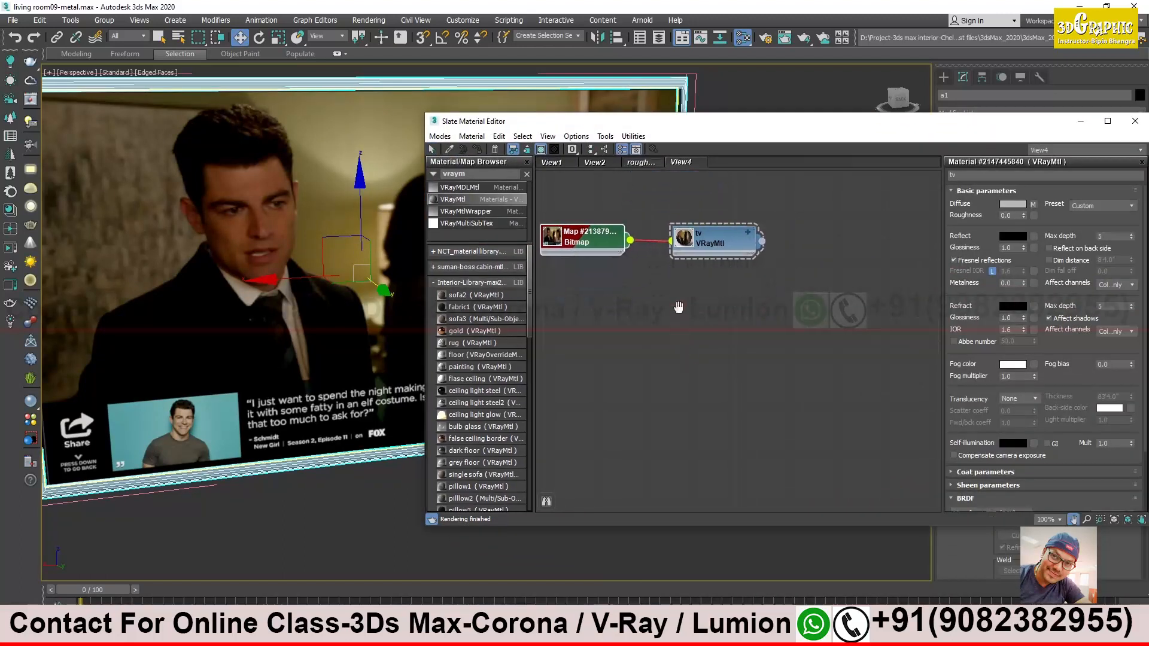
pyautogui.moveTo(731, 263)
pyautogui.mouseDown(button='middle')
pyautogui.moveTo(737, 281)
pyautogui.moveTo(726, 277)
pyautogui.mouseUp(button='middle')
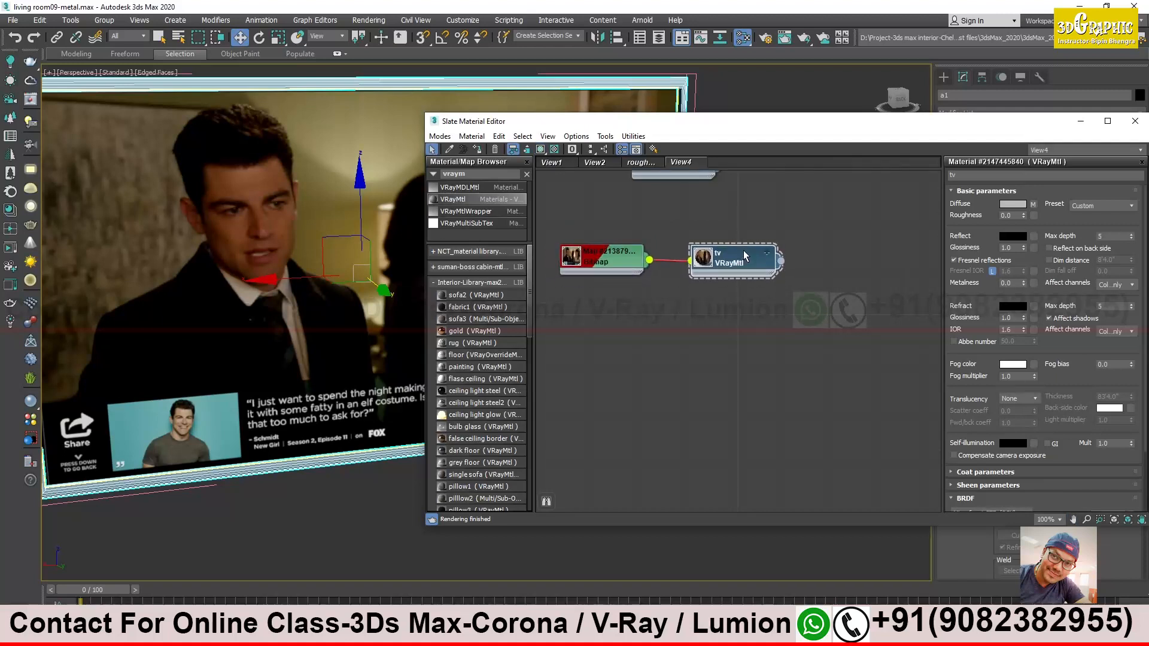
pyautogui.moveTo(610, 262)
pyautogui.mouseDown()
pyautogui.moveTo(620, 262)
pyautogui.moveTo(610, 262)
pyautogui.mouseUp()
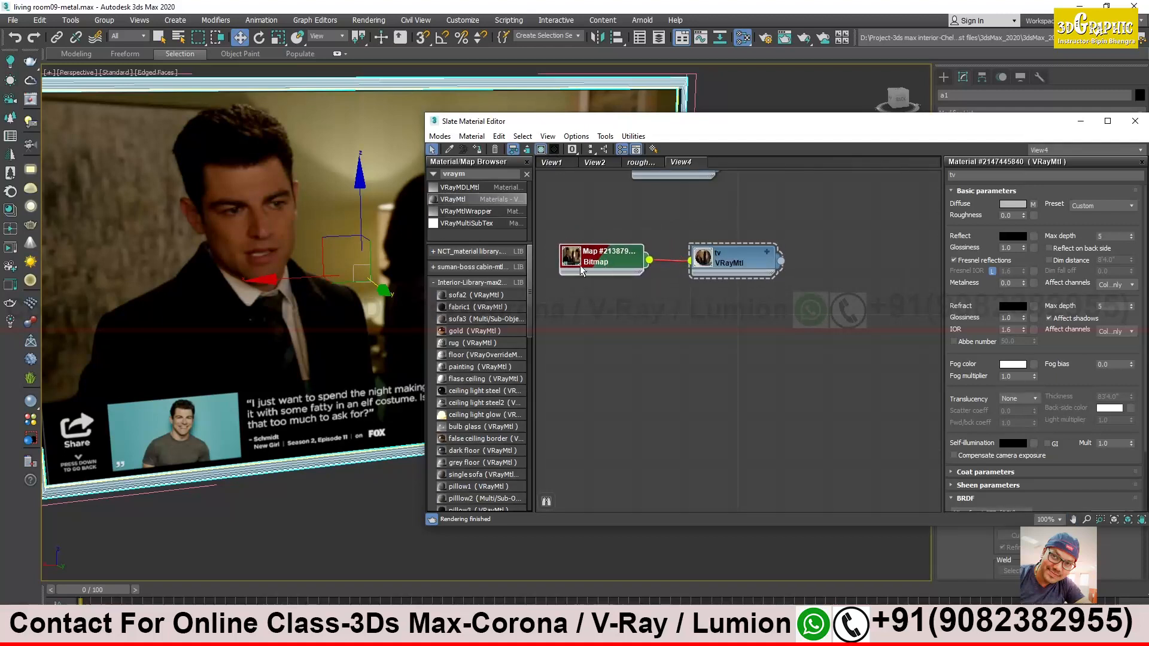
pyautogui.moveTo(660, 124); pyautogui.dragTo(515, 99)
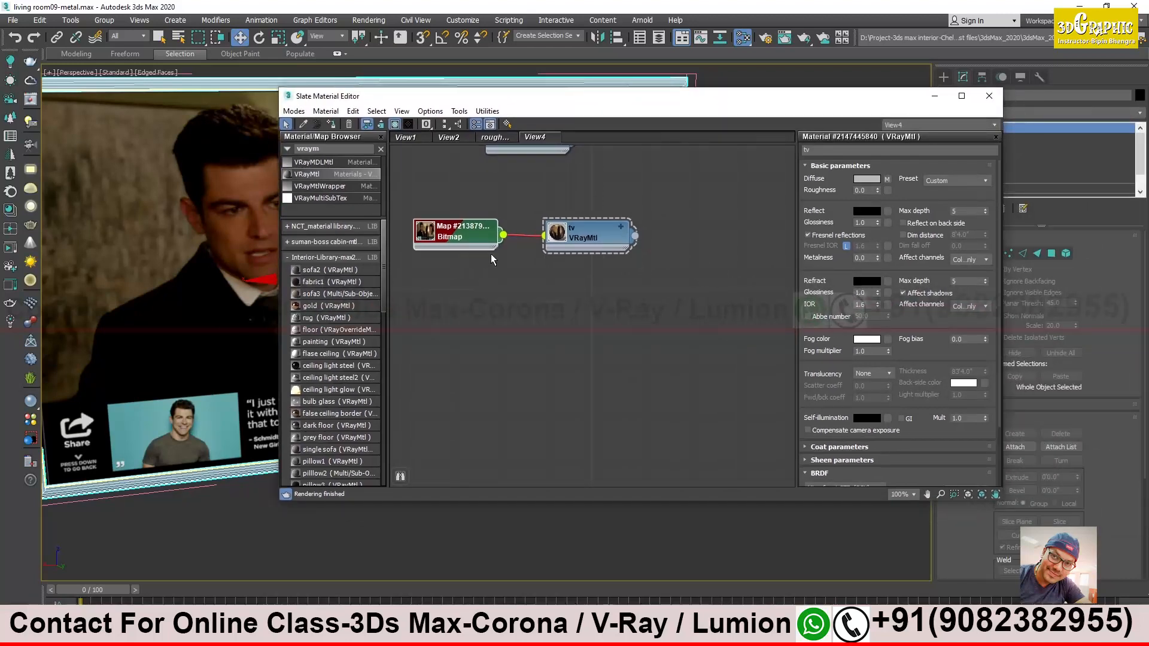
pyautogui.click(598, 242)
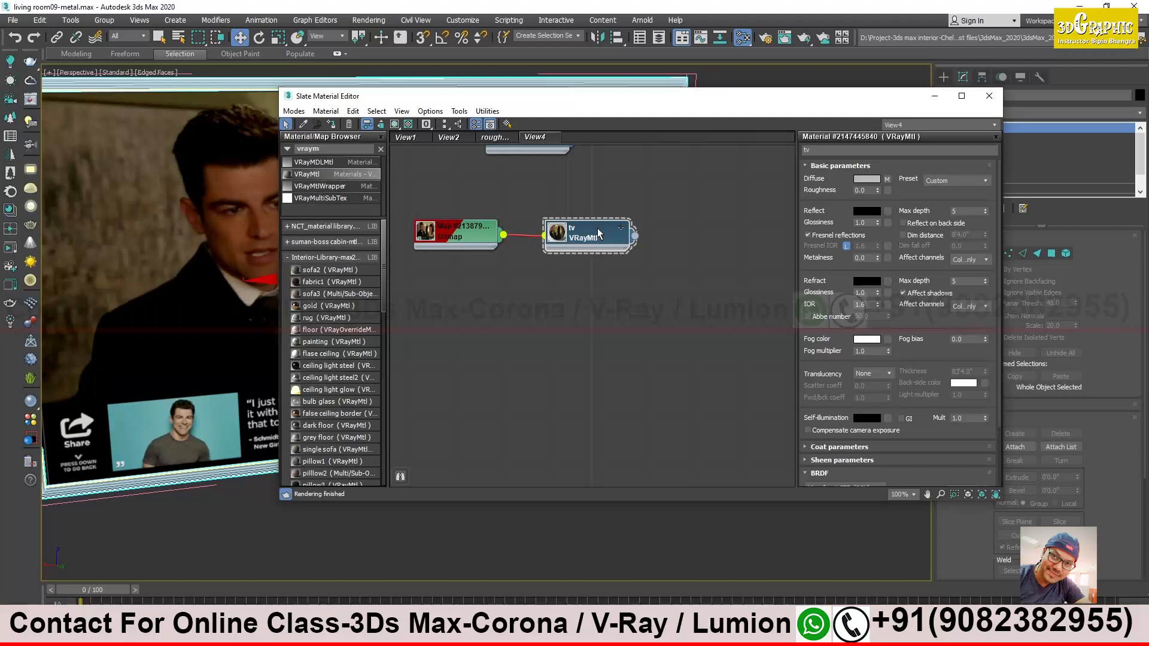
pyautogui.scroll(-3, 823, 285)
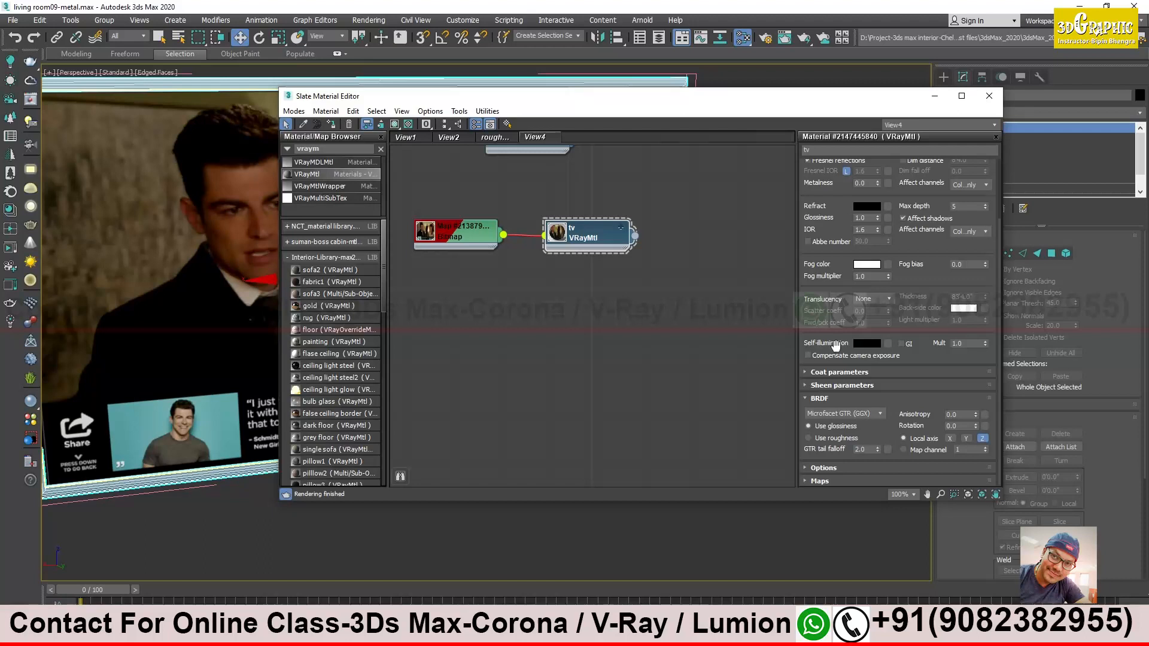
pyautogui.click(867, 344)
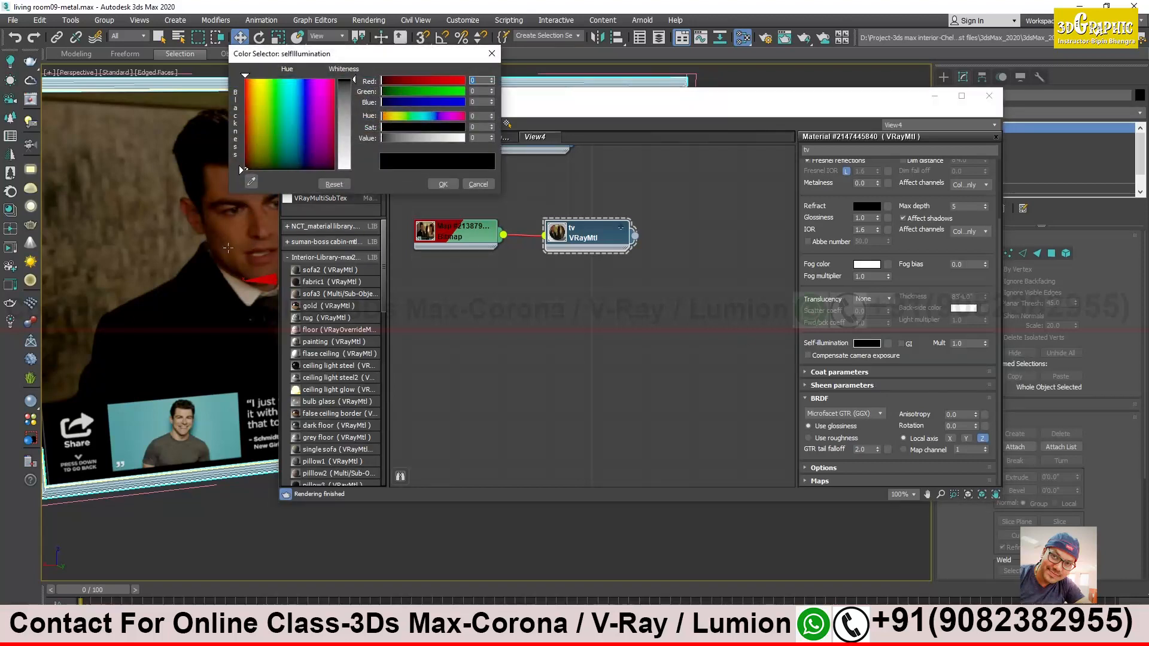
pyautogui.moveTo(352, 88); pyautogui.dragTo(353, 142)
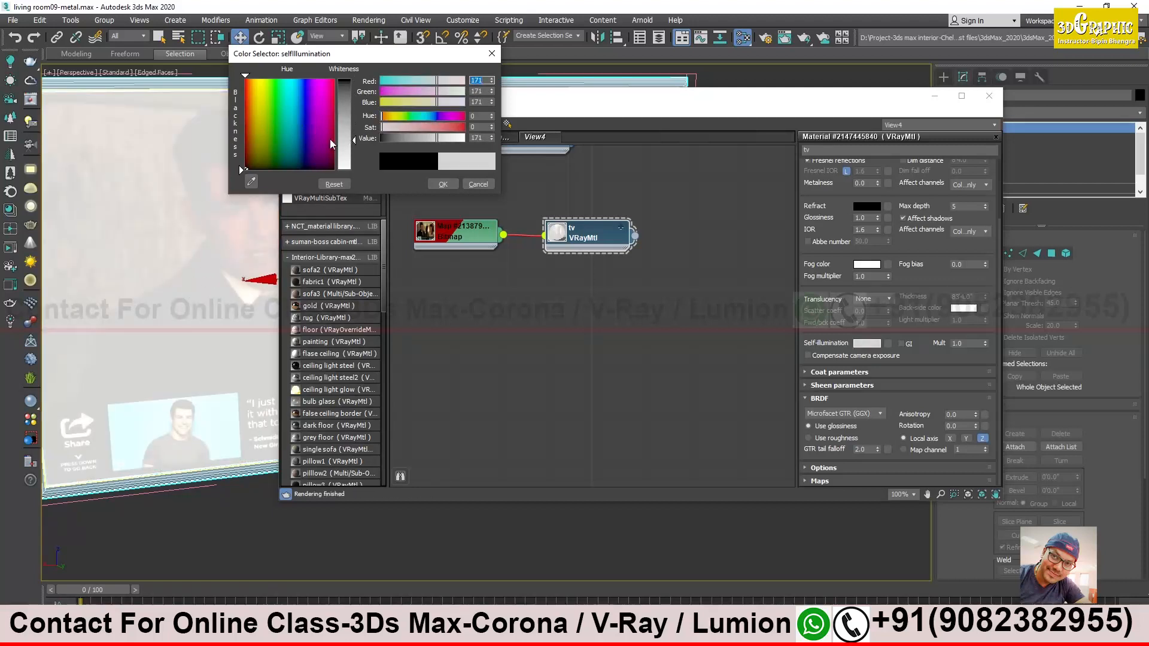
pyautogui.moveTo(338, 55); pyautogui.dragTo(454, 84)
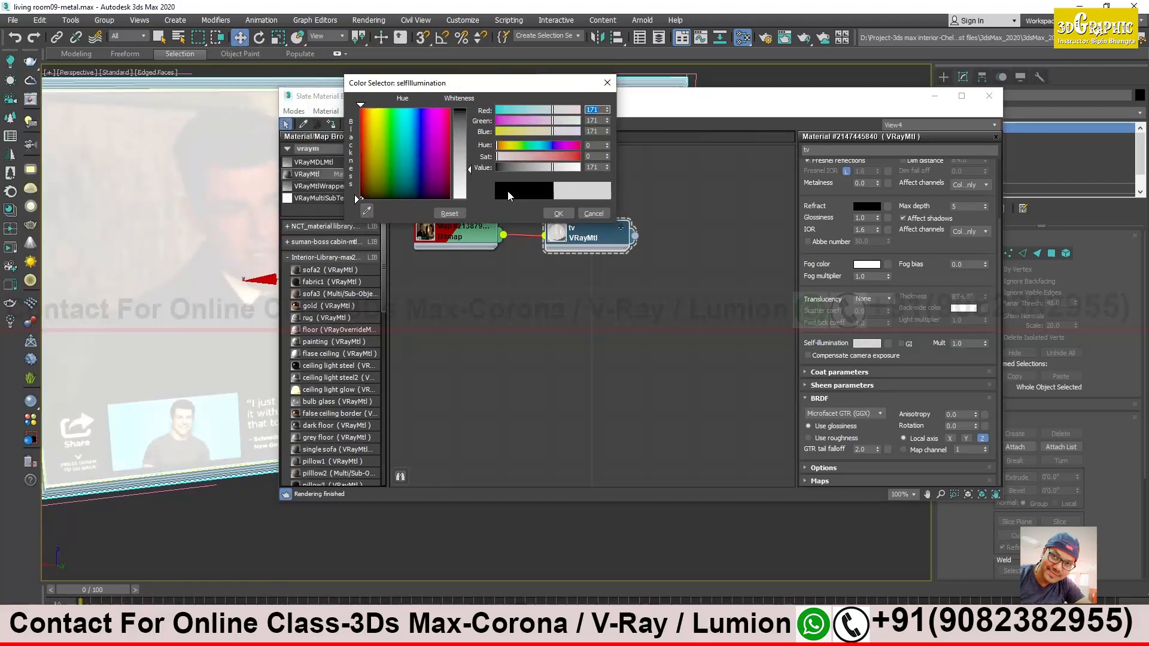
pyautogui.click(558, 213)
pyautogui.moveTo(392, 101); pyautogui.dragTo(537, 128)
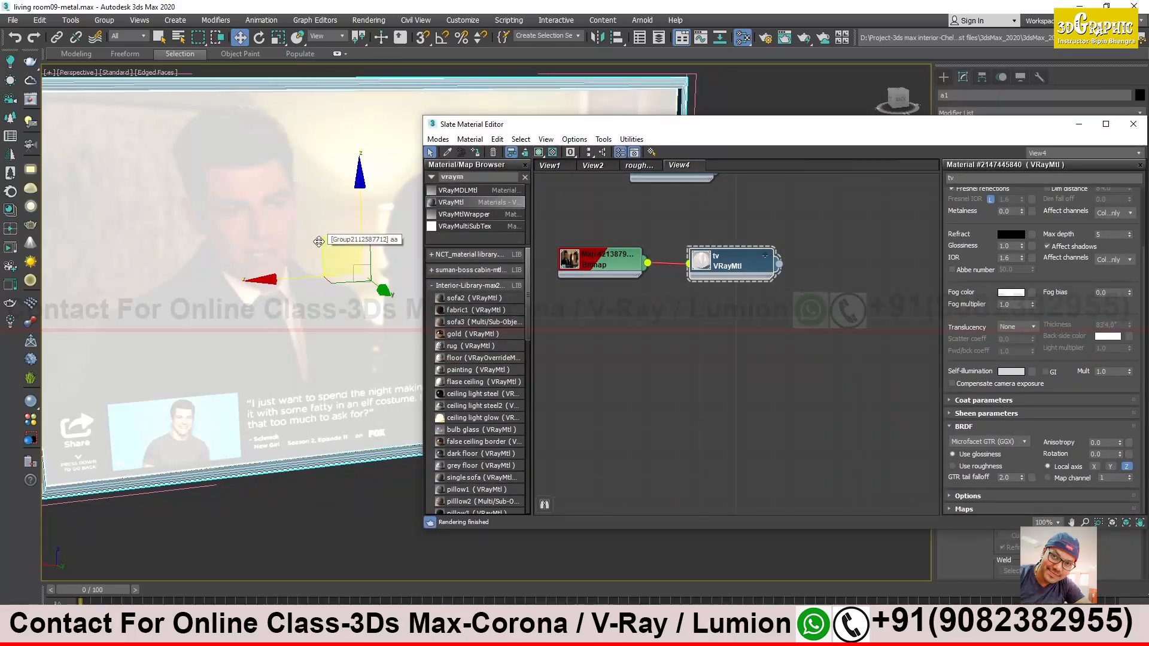
# Return the tv material's self-illumination colour to black
pyautogui.click(1019, 371)
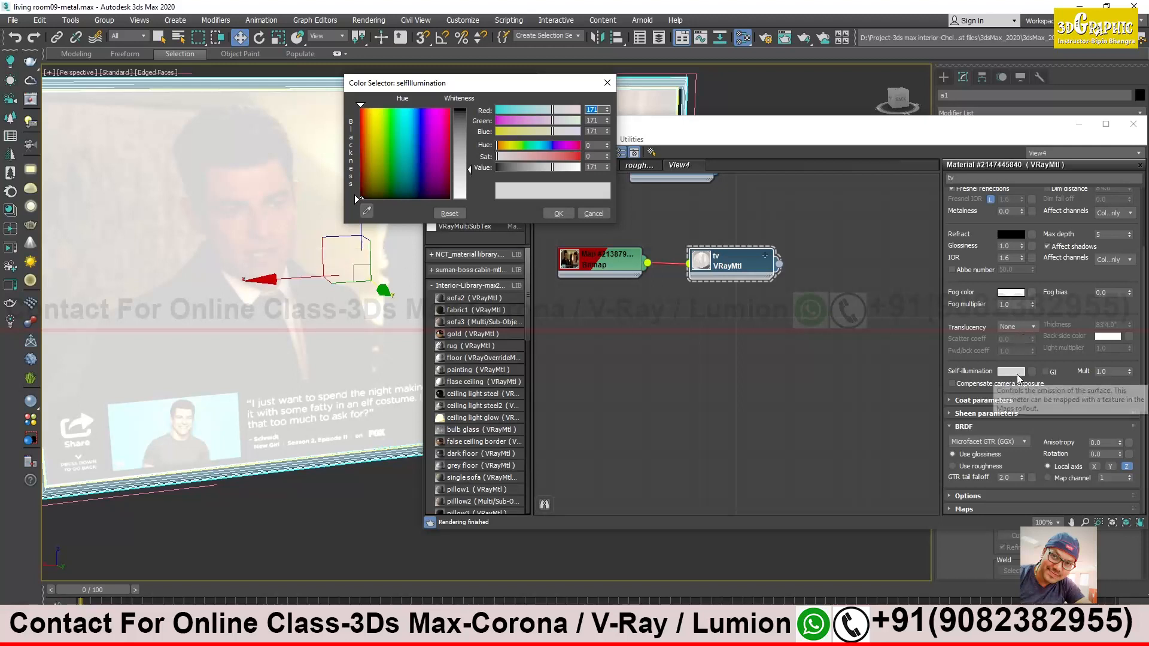
pyautogui.moveTo(607, 169); pyautogui.dragTo(619, 248)
pyautogui.click(558, 214)
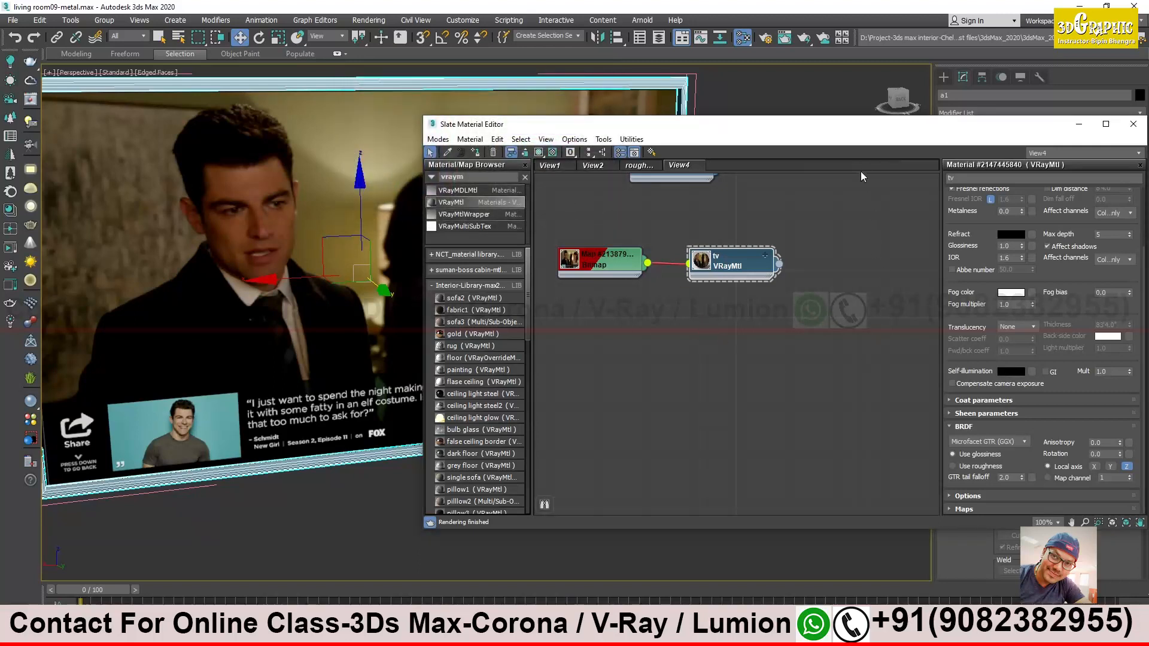
# Connect the screen Bitmap to the tv material's self-illumination map slot as an Instance
pyautogui.moveTo(855, 134); pyautogui.dragTo(811, 127)
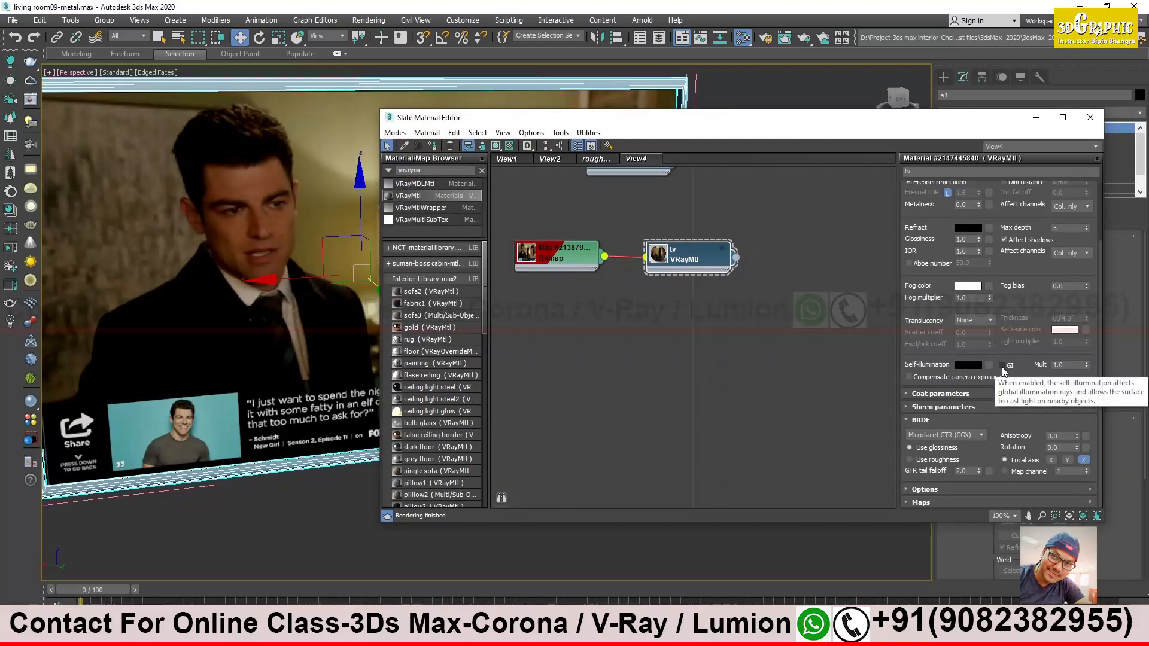
pyautogui.moveTo(606, 257); pyautogui.dragTo(989, 365)
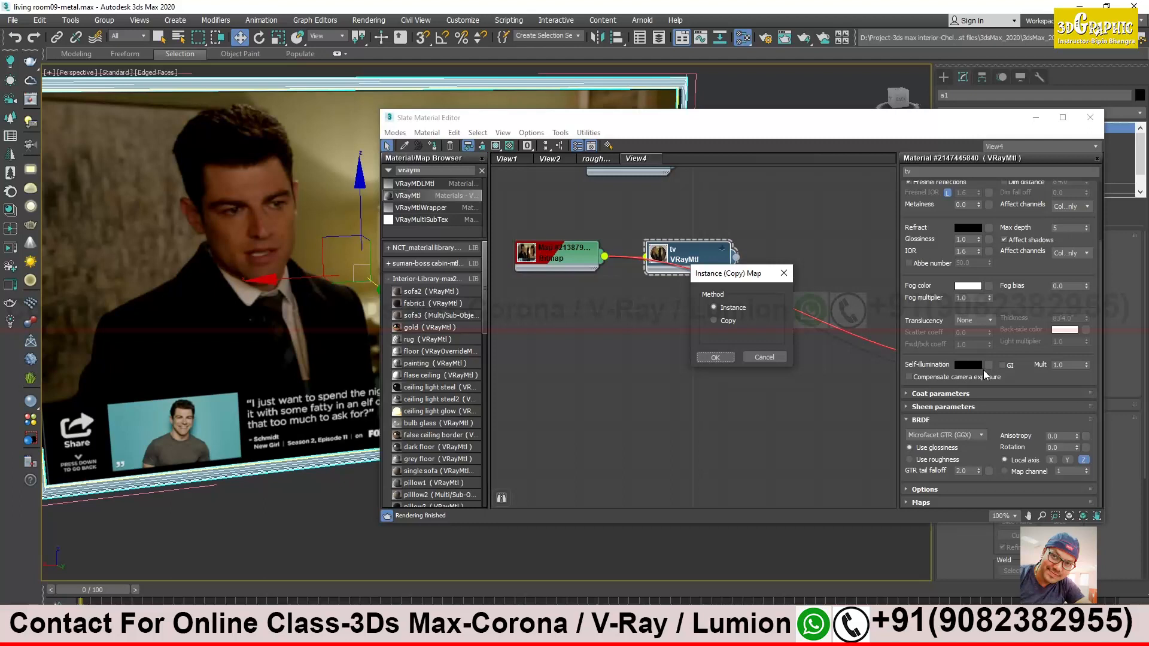
pyautogui.click(722, 357)
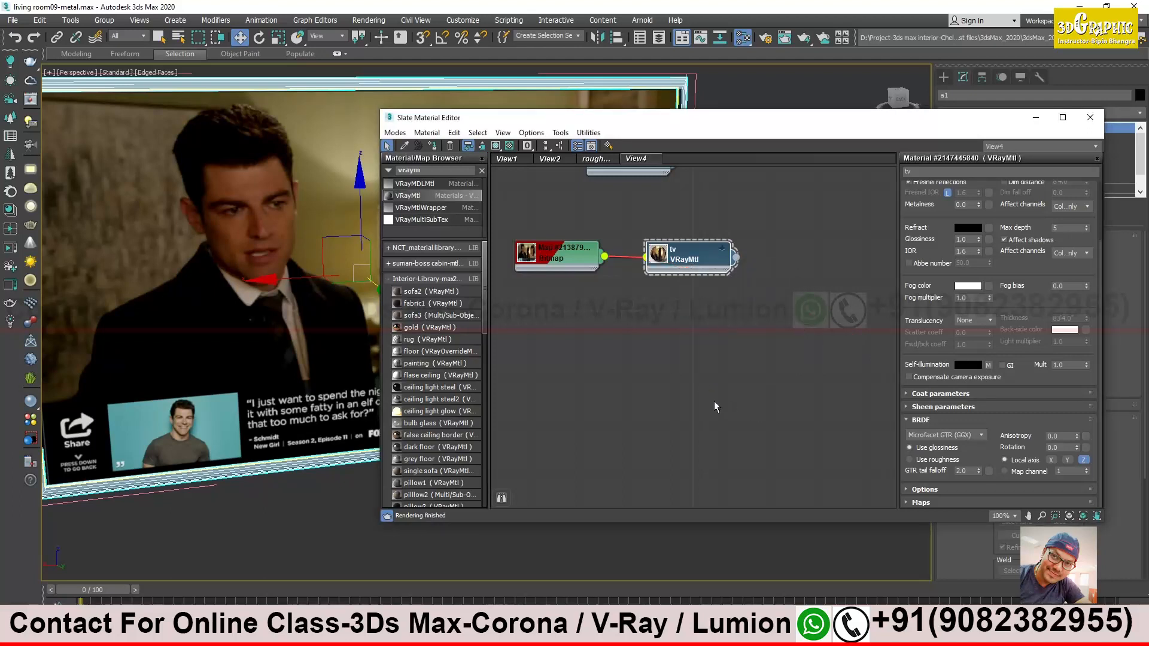
# Enlarge the preview thumbnails of the tv material and Bitmap nodes
pyautogui.doubleClick(656, 259)
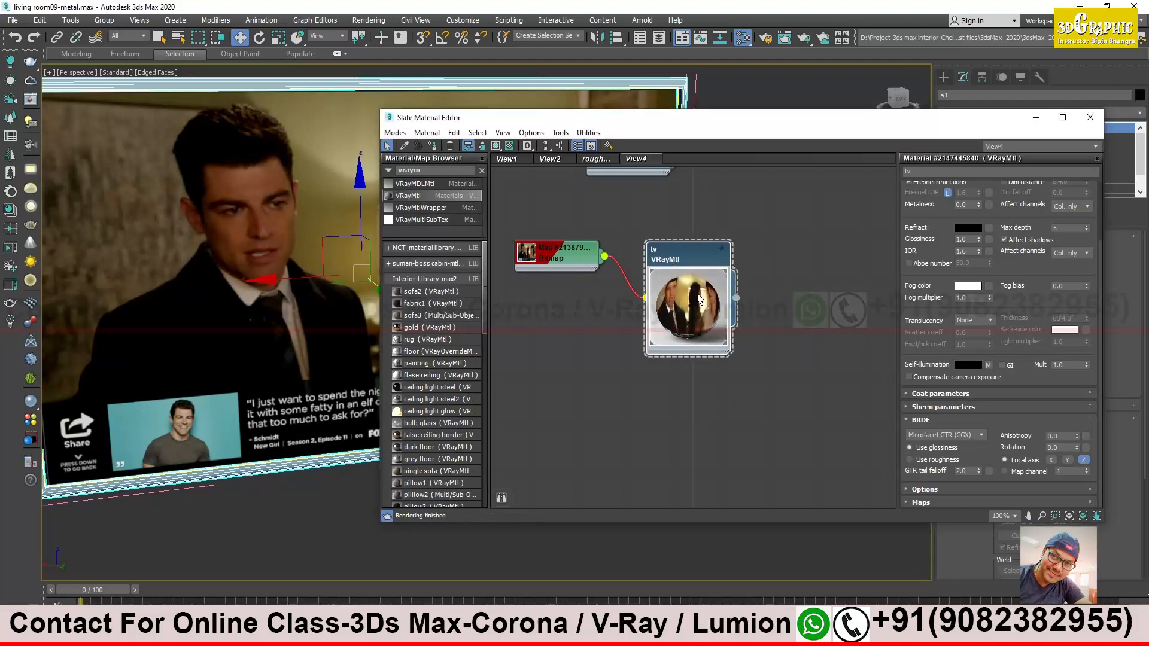
pyautogui.moveTo(581, 265); pyautogui.dragTo(587, 294)
pyautogui.doubleClick(535, 283)
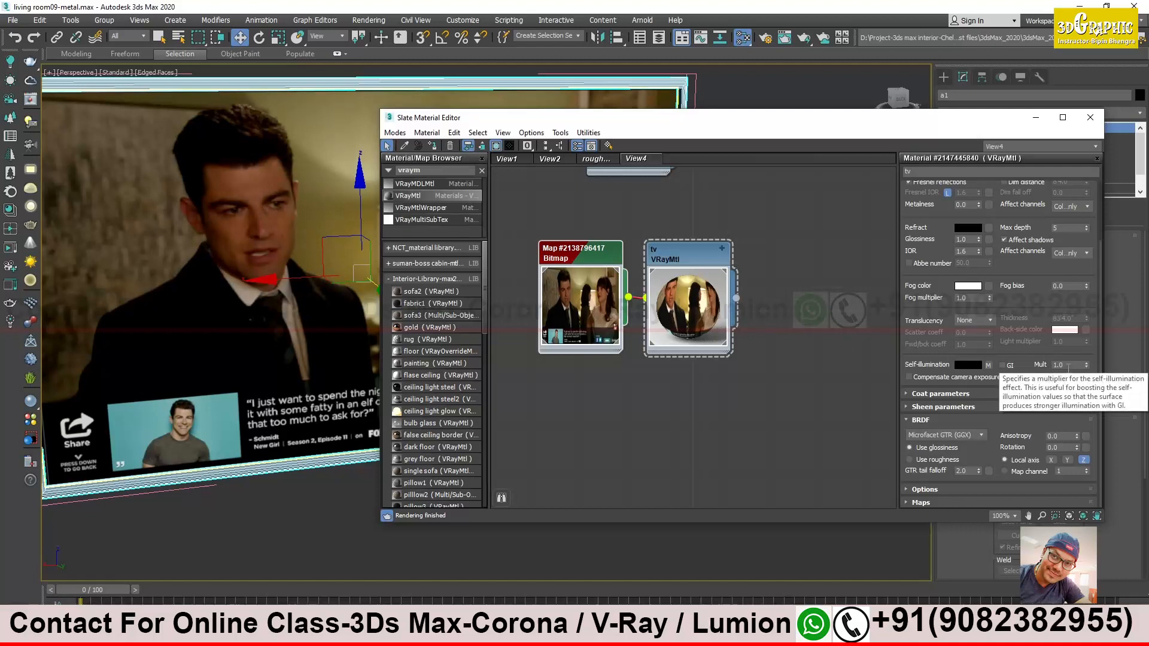
# Enable GI for the tv material's self-illumination, comparing the enlarged material preview with the option off and on
pyautogui.moveTo(553, 125); pyautogui.dragTo(500, 144)
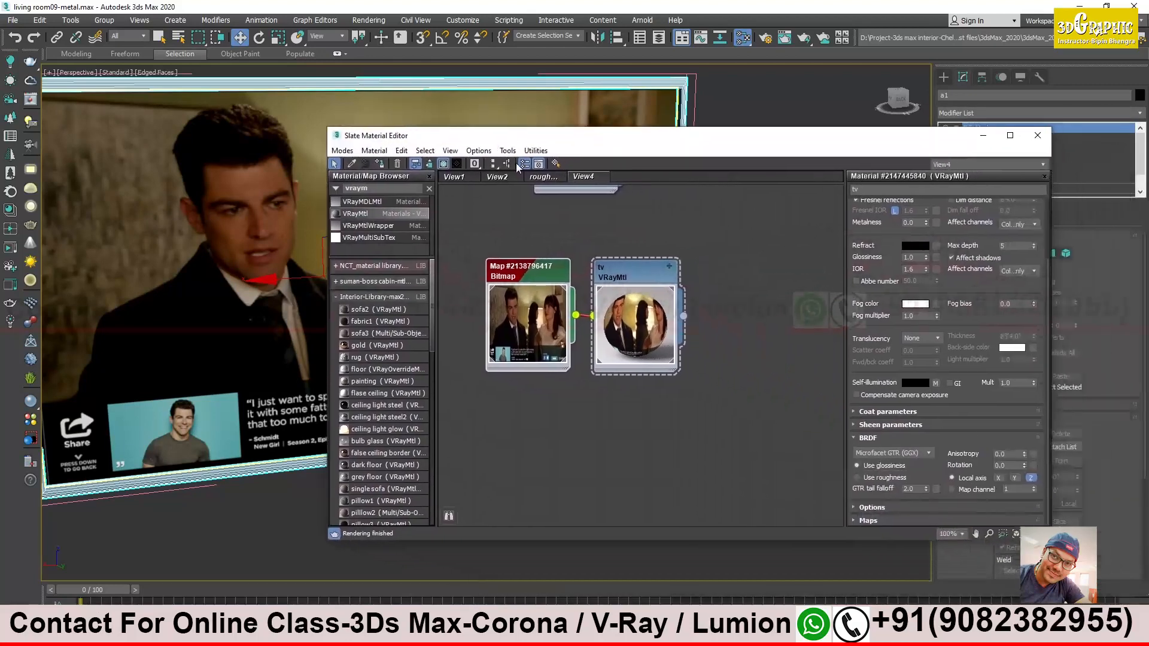
pyautogui.click(950, 383)
pyautogui.scroll(1, 666, 362)
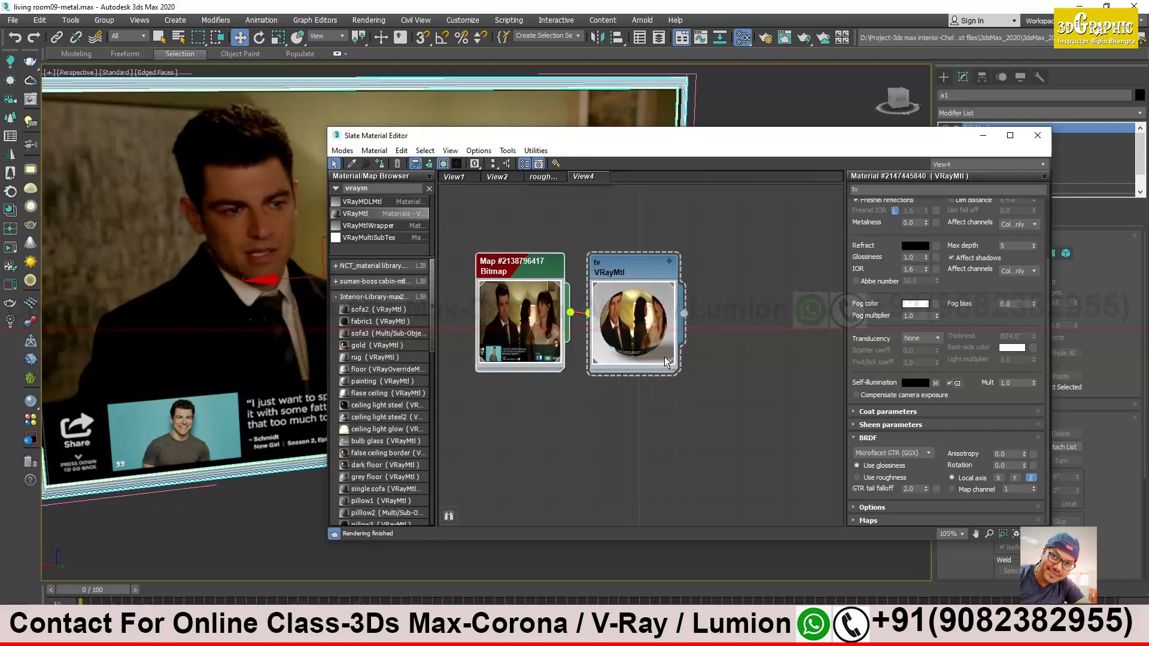
pyautogui.scroll(5, 664, 361)
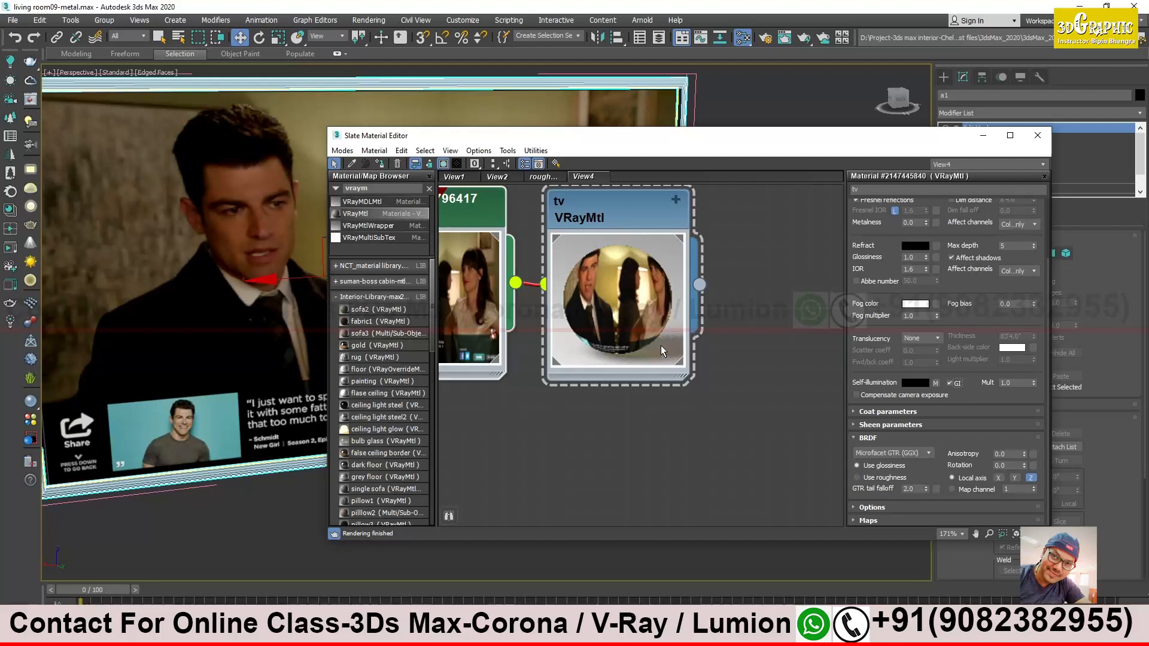
pyautogui.click(950, 383)
pyautogui.click(950, 383)
# Show the last V-Ray frame buffer from the render setup and render the Perspective view of the television
pyautogui.moveTo(640, 135); pyautogui.dragTo(725, 152)
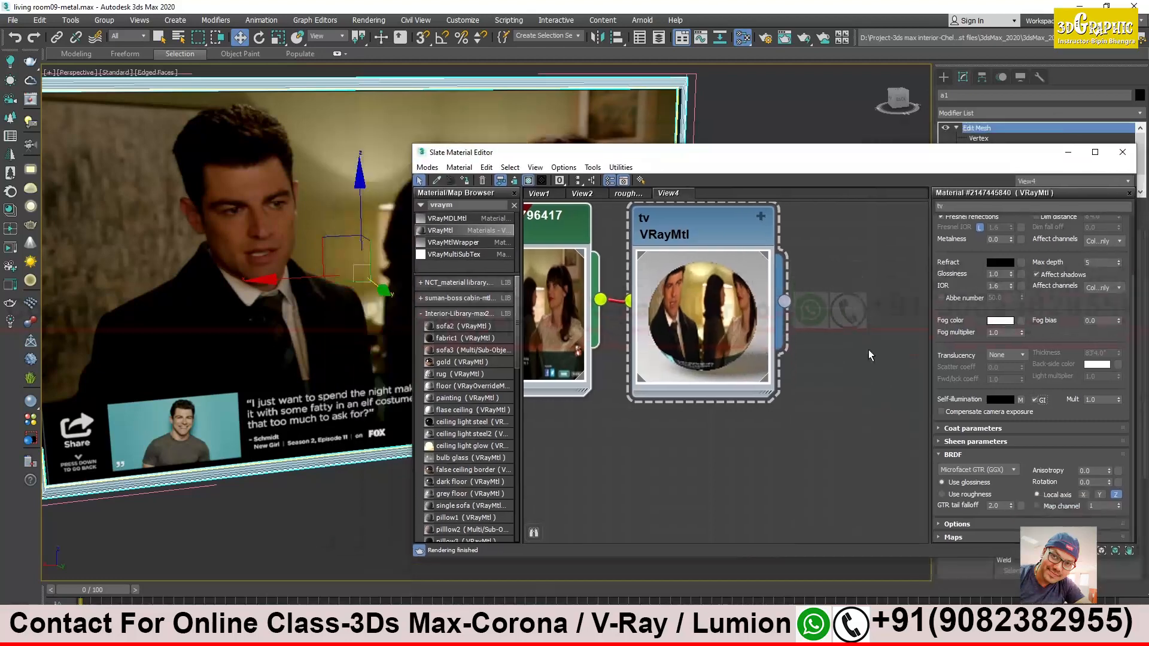
pyautogui.moveTo(514, 154); pyautogui.dragTo(627, 212)
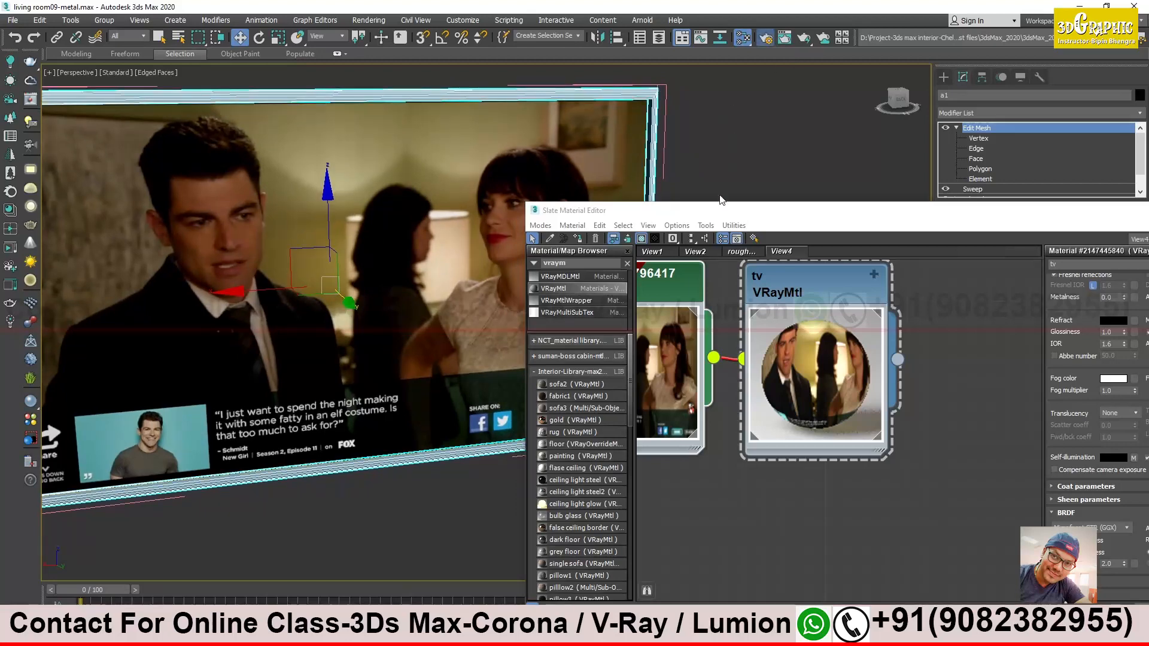
pyautogui.press('F10')
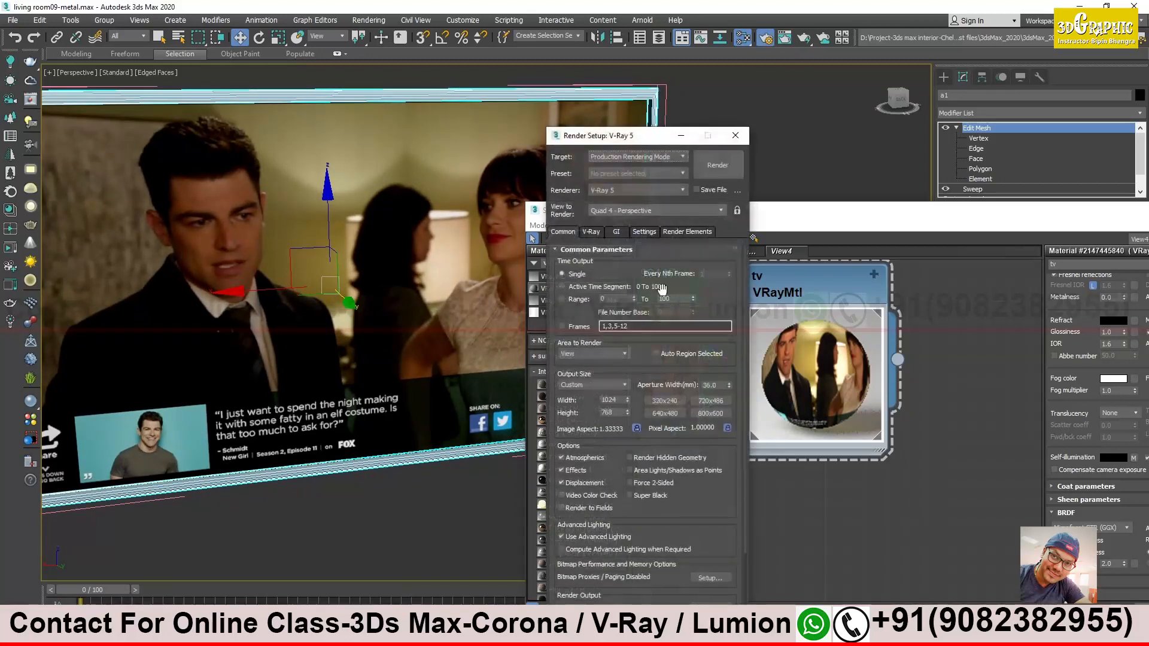
pyautogui.click(592, 231)
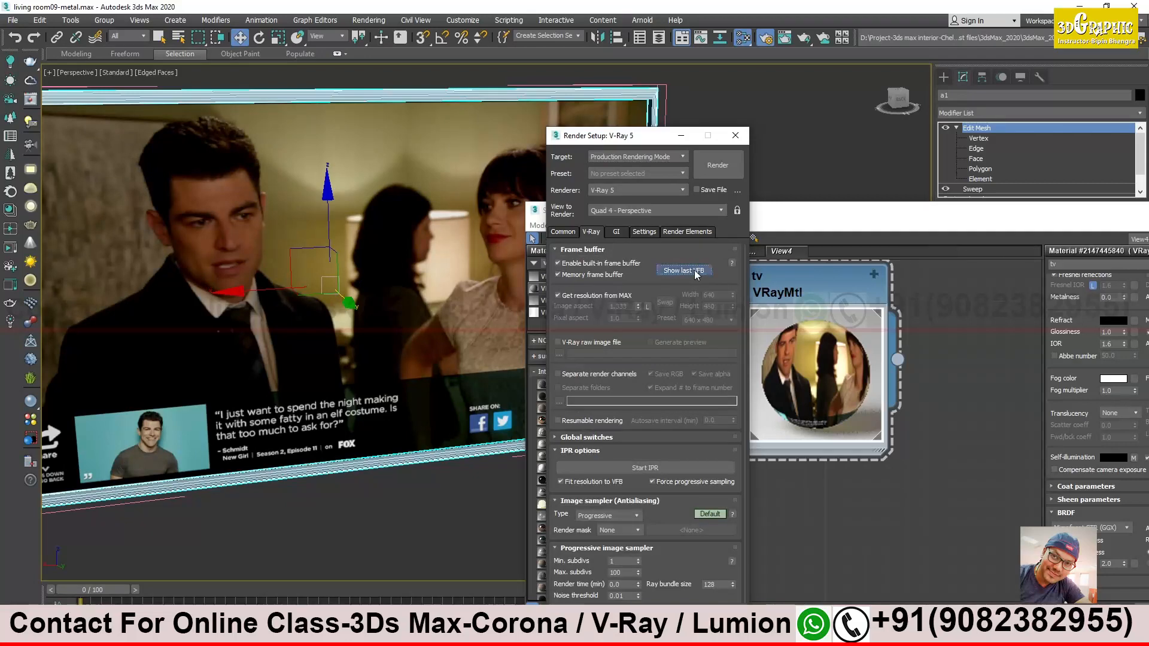
pyautogui.click(694, 273)
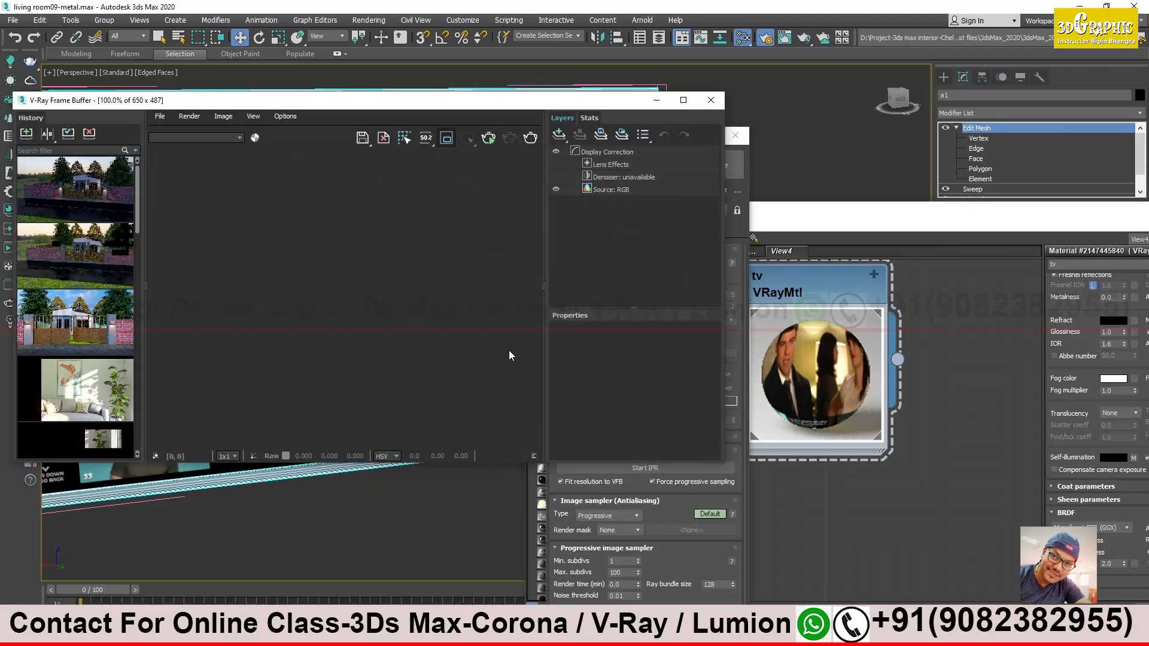
pyautogui.hotkey('shift', 'q')
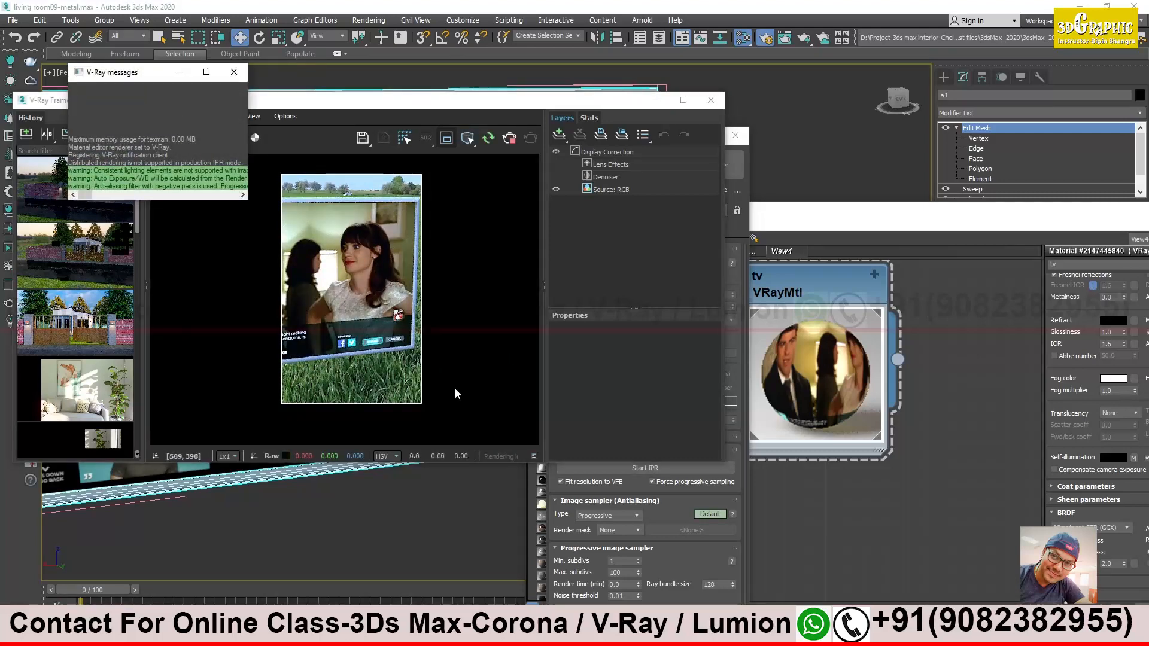
# Draw a render region over the right part of the television and arrange the material editor beside the rendered screen
pyautogui.moveTo(340, 181)
pyautogui.mouseDown()
pyautogui.moveTo(429, 306)
pyautogui.moveTo(459, 381)
pyautogui.mouseUp()
pyautogui.moveTo(818, 214); pyautogui.dragTo(748, 168)
pyautogui.moveTo(678, 333); pyautogui.dragTo(741, 354, button='middle')
pyautogui.scroll(-2, 766, 318)
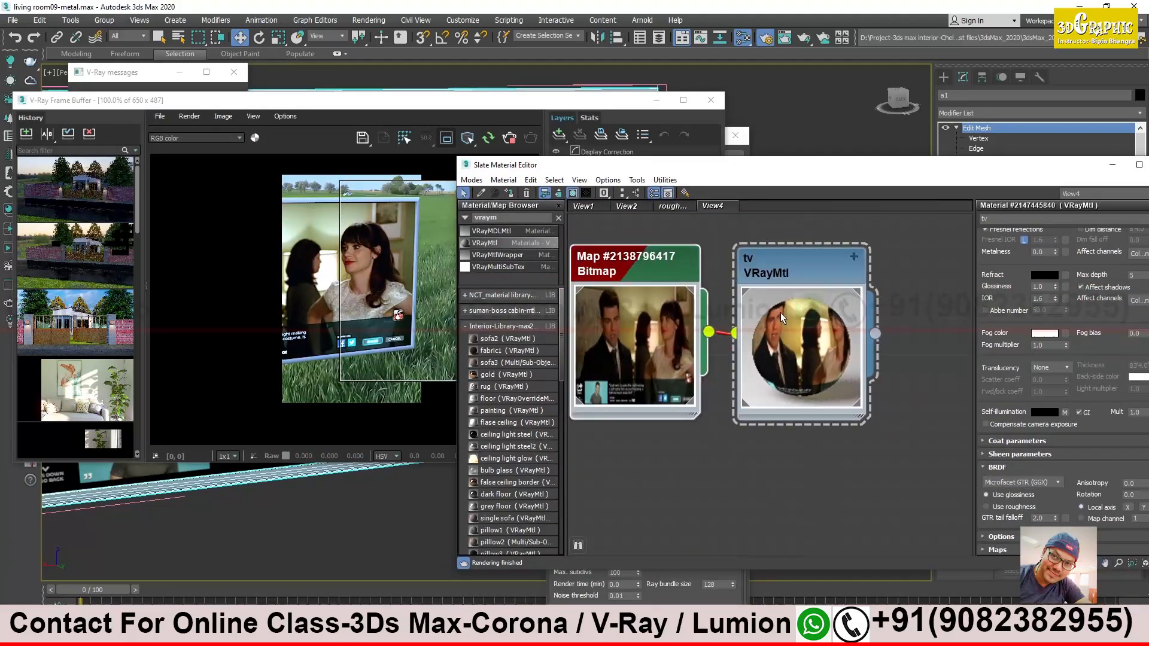
# Turn off GI and clear the tv material's self-illumination map, and enlarge the render to inspect the screen
pyautogui.click(1079, 412)
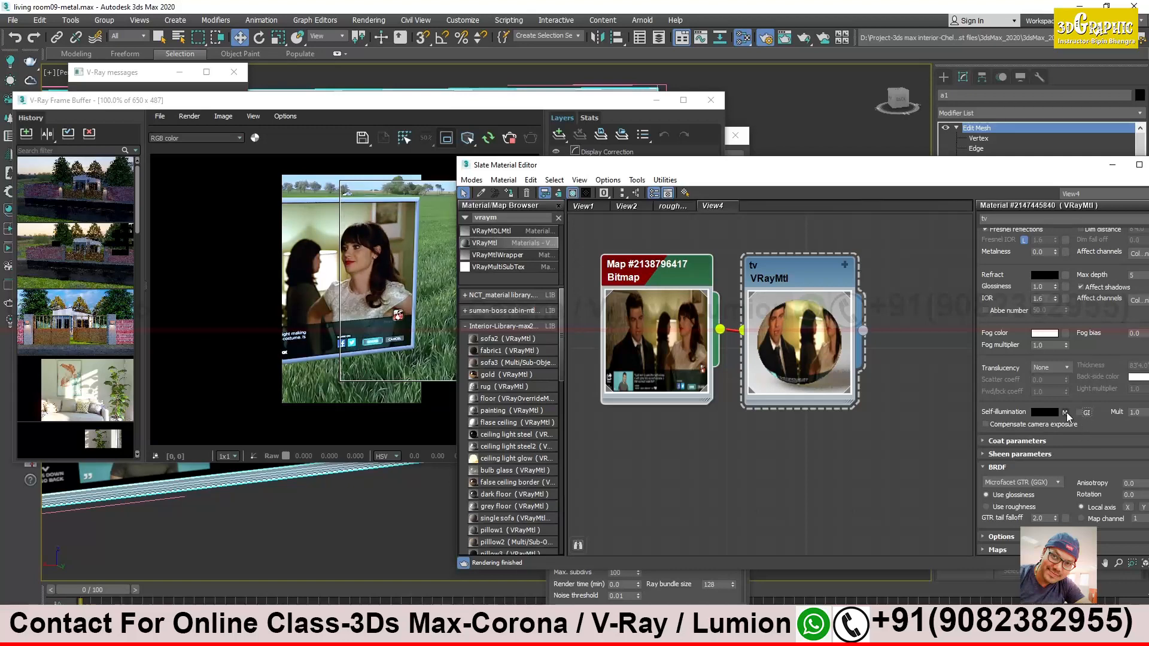
pyautogui.rightClick(1066, 412)
pyautogui.click(1040, 447)
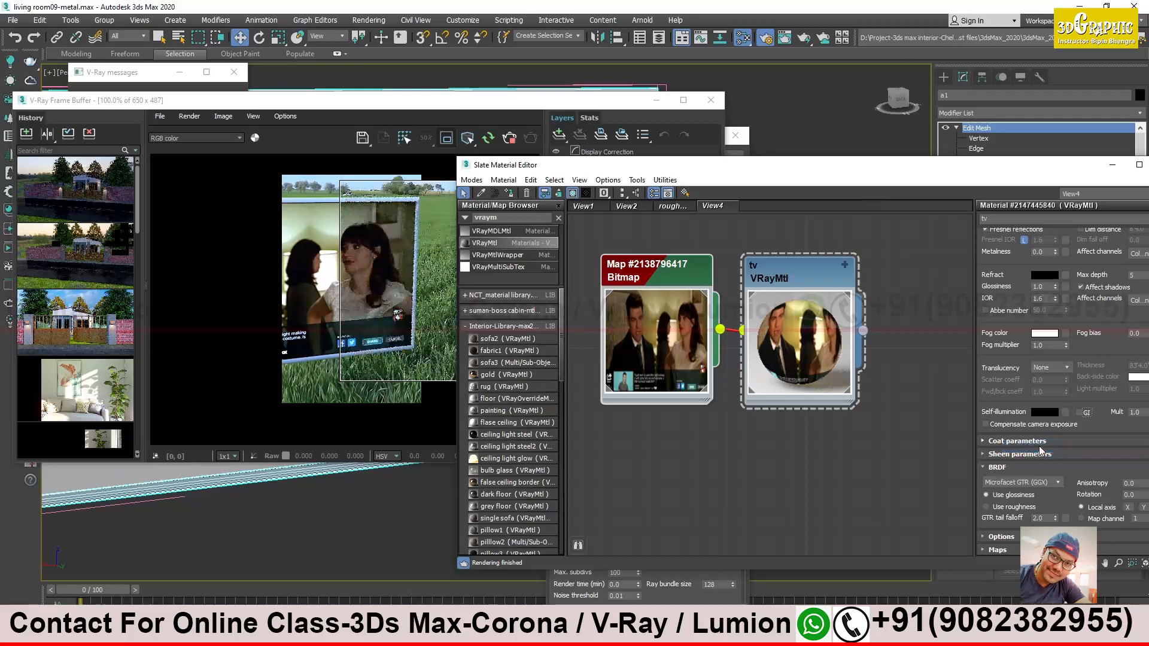
pyautogui.click(367, 246)
pyautogui.scroll(1, 370, 247)
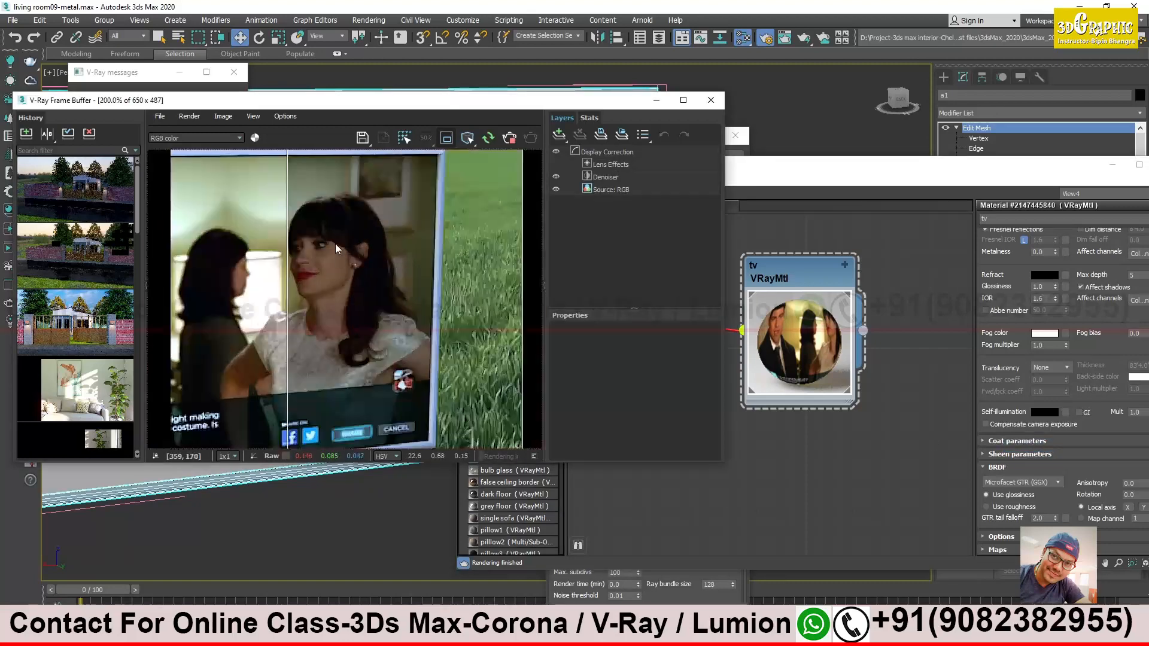
# Reconnect the screen Bitmap to the tv material's self-illumination map slot and enable its GI
pyautogui.moveTo(414, 103); pyautogui.dragTo(227, 72)
pyautogui.moveTo(600, 169); pyautogui.dragTo(591, 72)
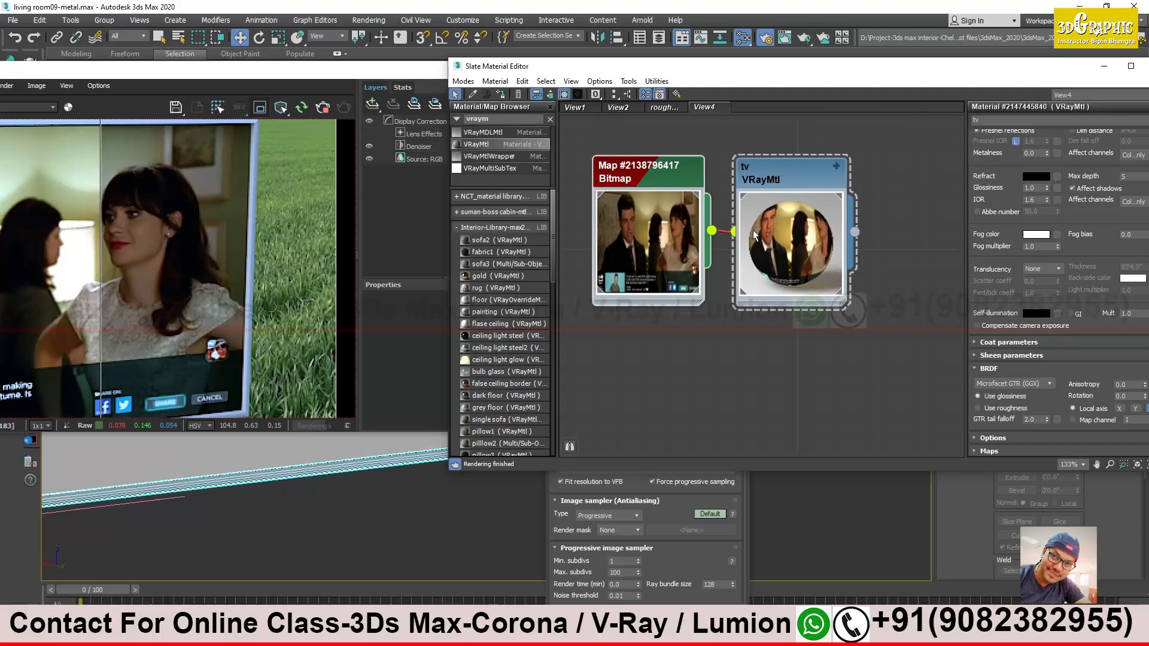
pyautogui.moveTo(714, 232); pyautogui.dragTo(1057, 313)
pyautogui.click(782, 306)
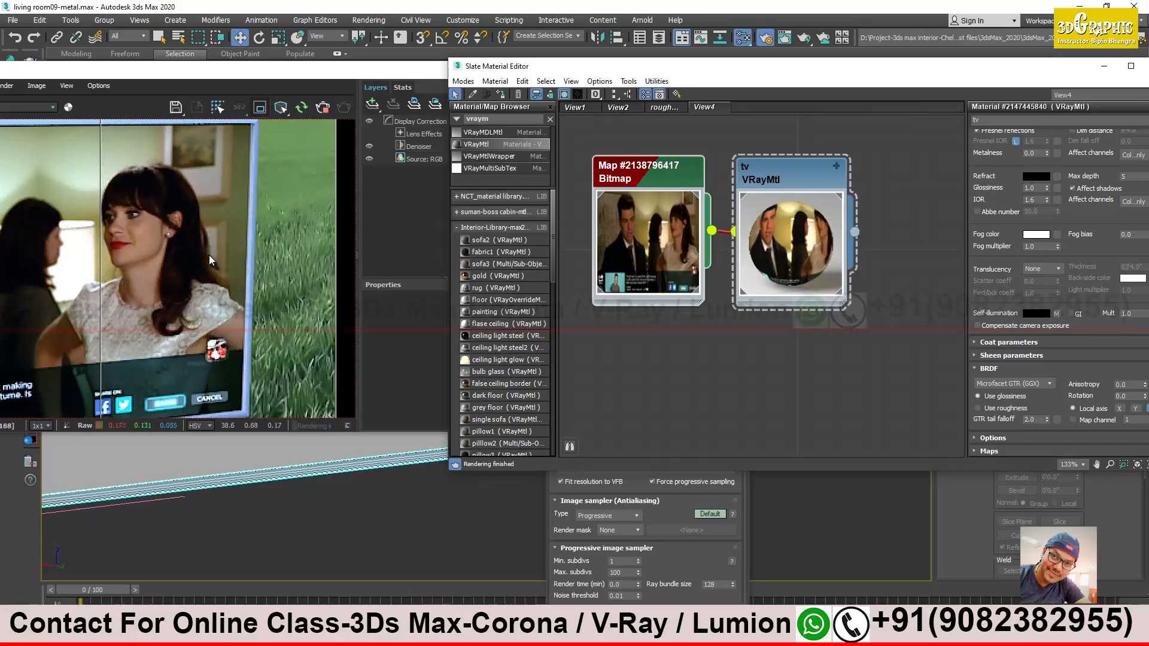
pyautogui.click(1072, 314)
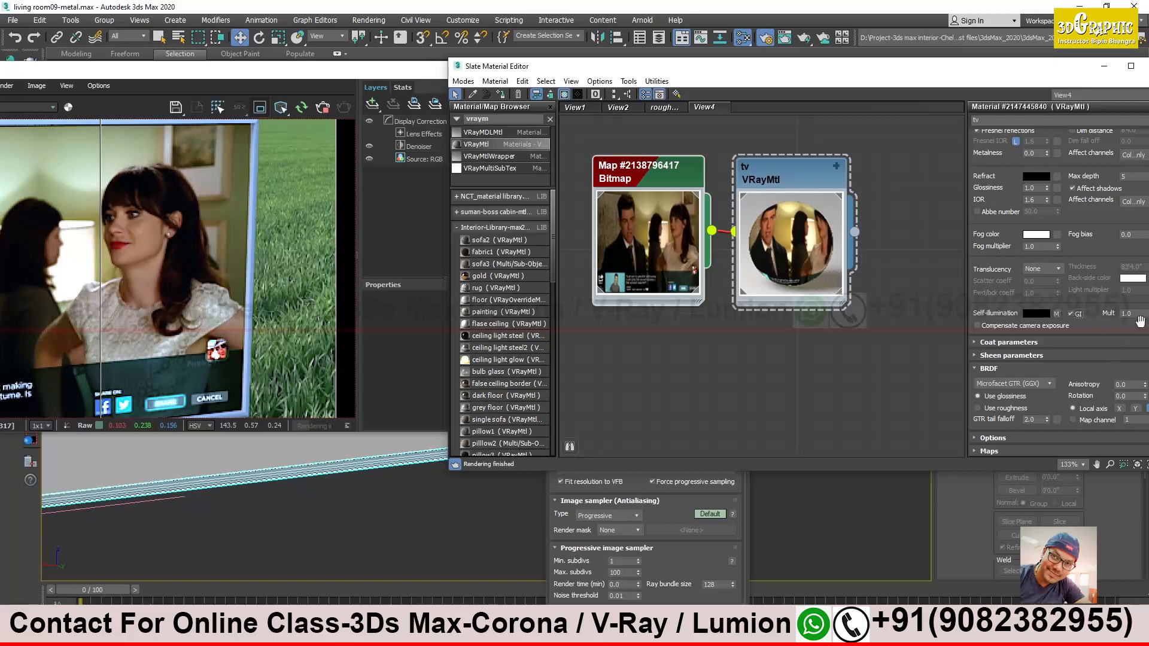
# Try self-illumination multipliers of 5 and 2 on the tv material, settle on 3, and inspect the rendered television
pyautogui.moveTo(1006, 72); pyautogui.dragTo(883, 45)
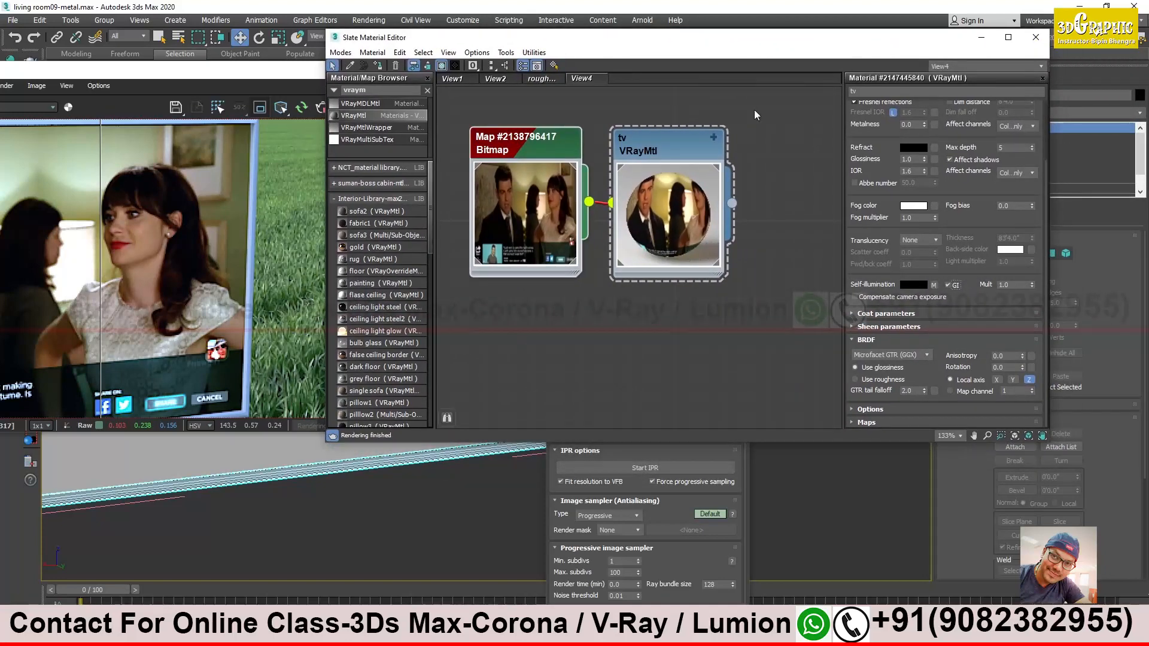
pyautogui.click(1015, 286)
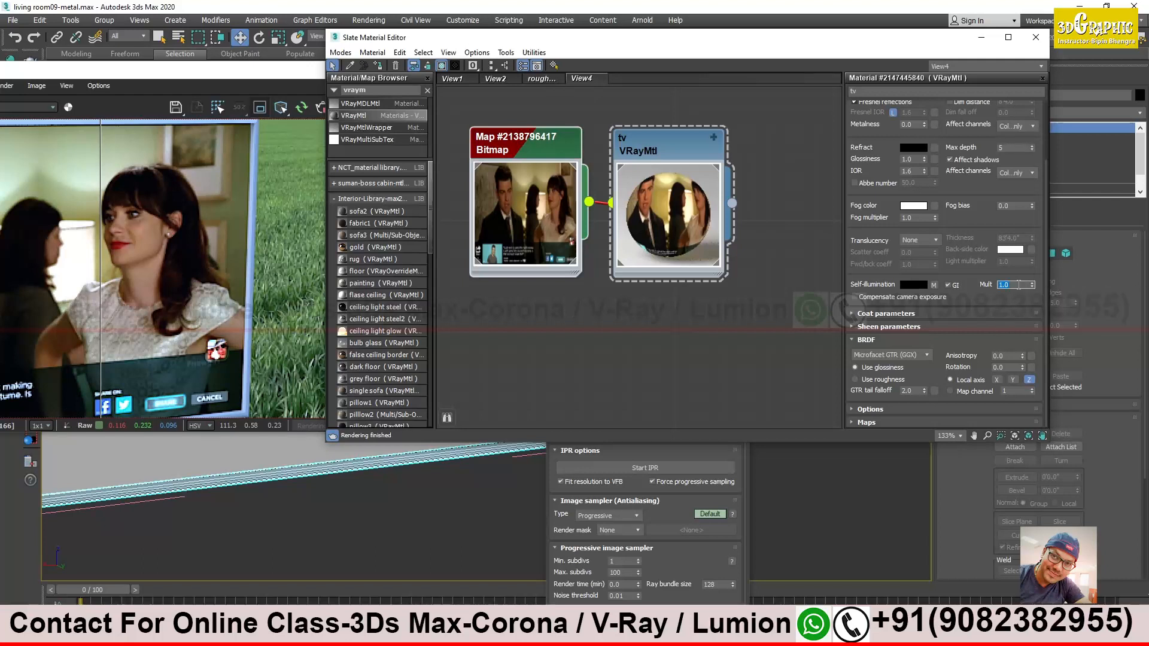
pyautogui.write('5')
pyautogui.press('Return')
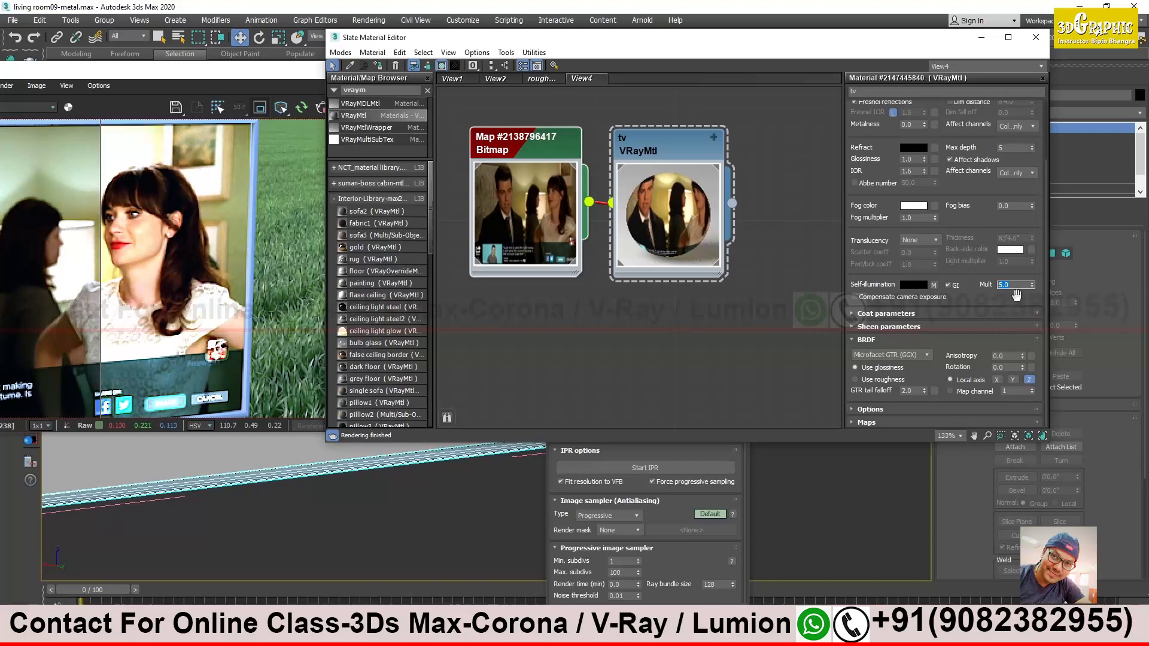
pyautogui.write('2')
pyautogui.press('Return')
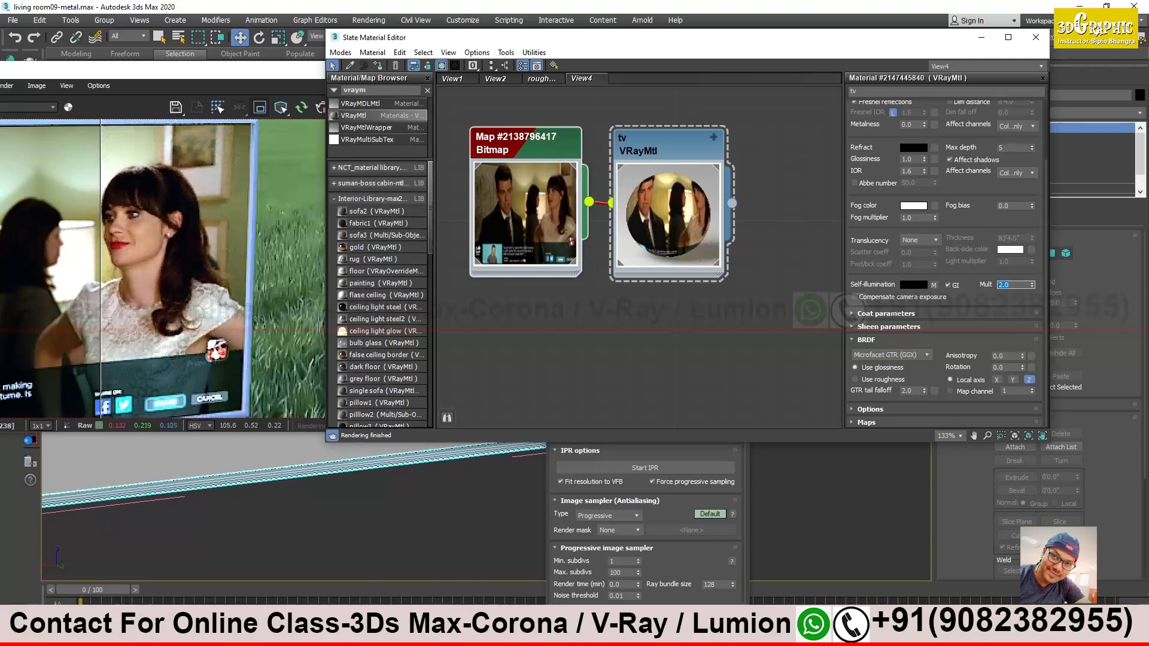
pyautogui.write('3')
pyautogui.press('Return')
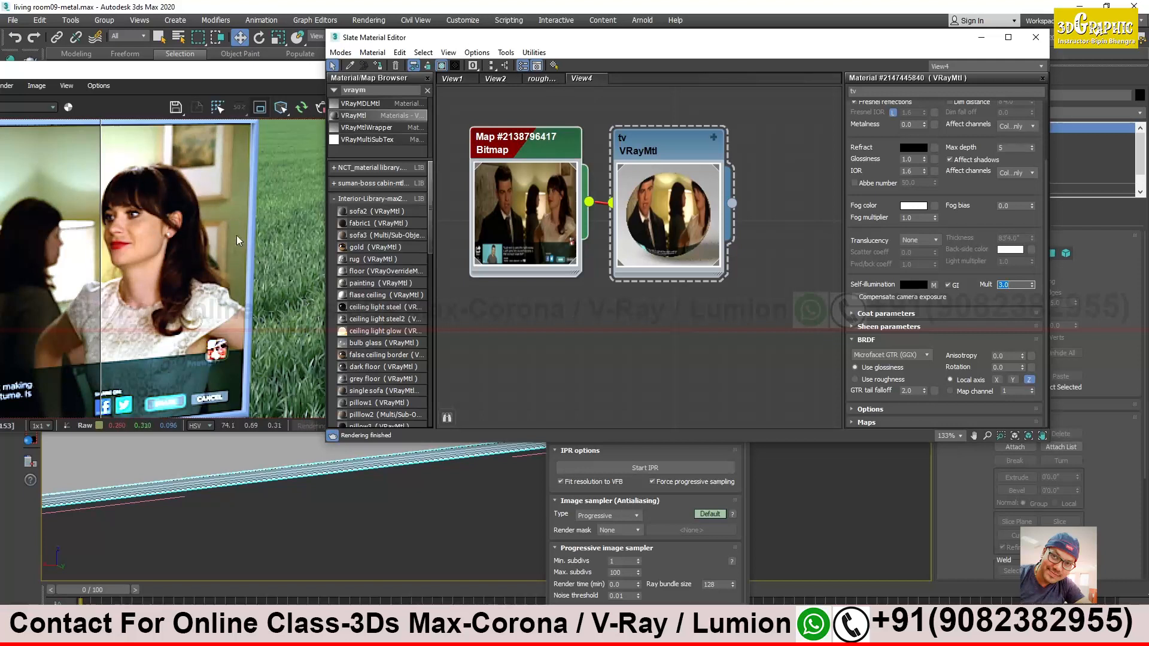
pyautogui.click(233, 312)
pyautogui.moveTo(196, 178); pyautogui.dragTo(190, 215, button='middle')
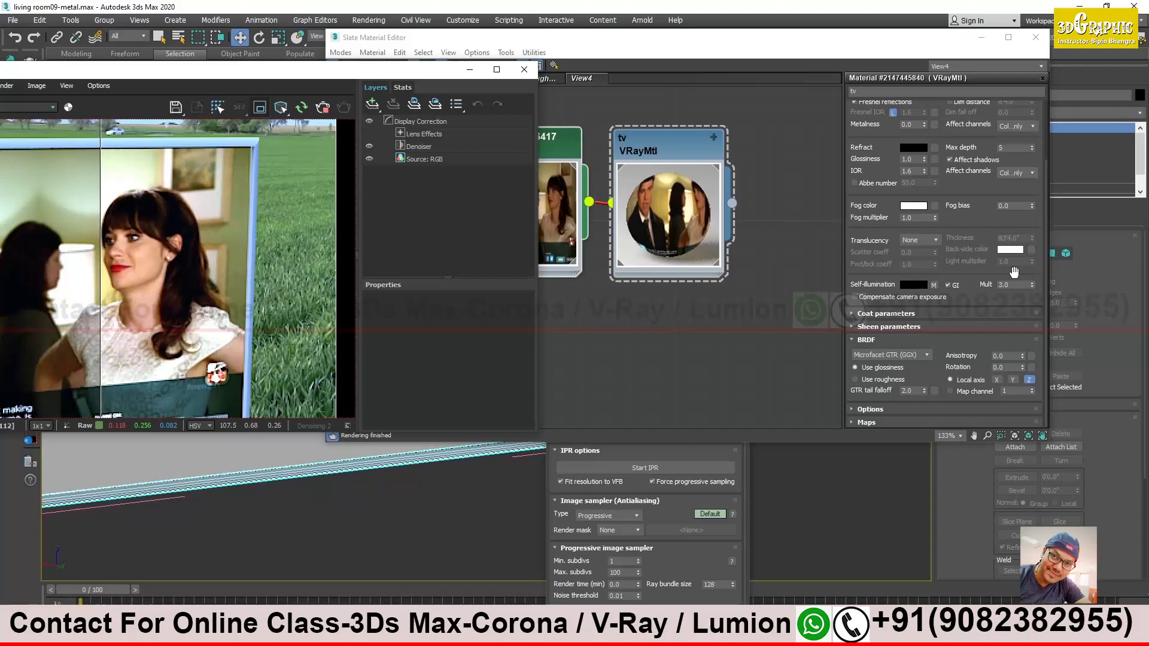
# Space the Bitmap and tv material nodes further apart, and stop the running render
pyautogui.click(639, 262)
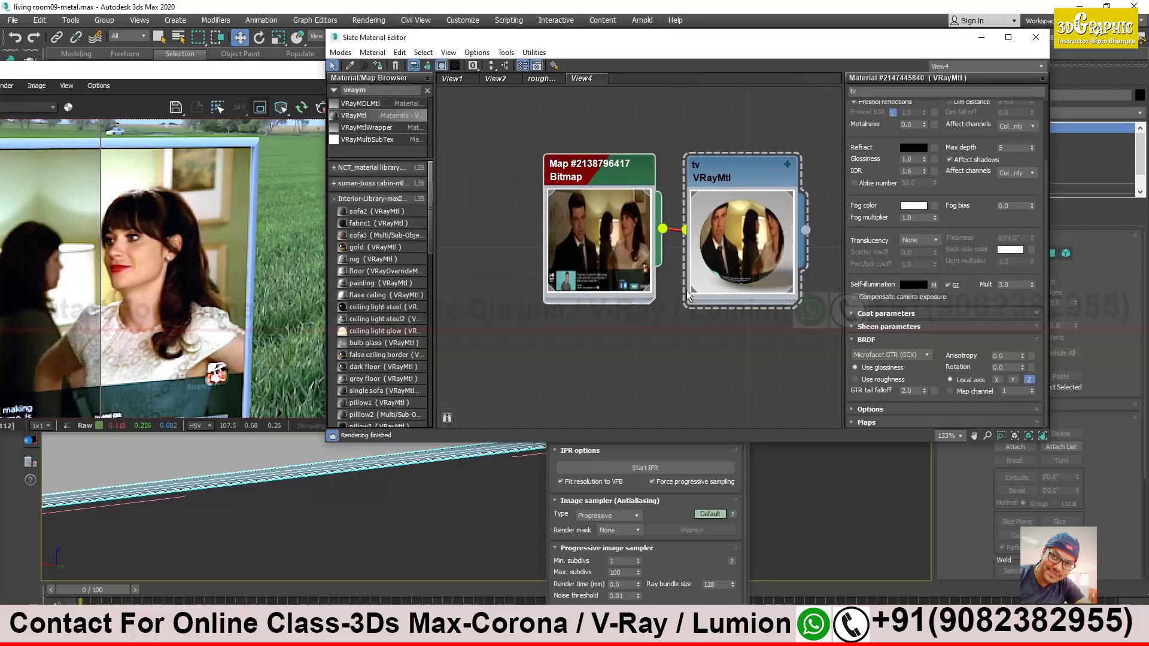
pyautogui.moveTo(538, 154); pyautogui.dragTo(506, 169)
pyautogui.moveTo(693, 148)
pyautogui.mouseDown()
pyautogui.moveTo(715, 153)
pyautogui.moveTo(709, 164)
pyautogui.mouseUp()
pyautogui.moveTo(551, 172); pyautogui.dragTo(535, 155)
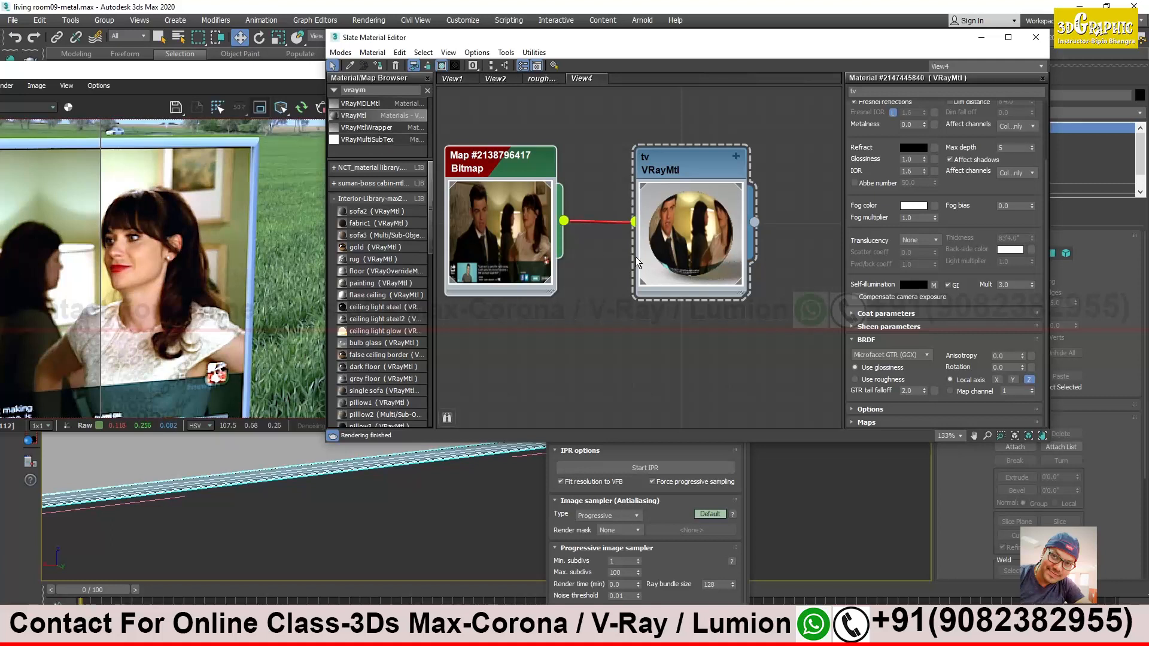
pyautogui.moveTo(635, 257); pyautogui.dragTo(737, 226, button='middle')
pyautogui.moveTo(695, 299); pyautogui.dragTo(693, 284, button='middle')
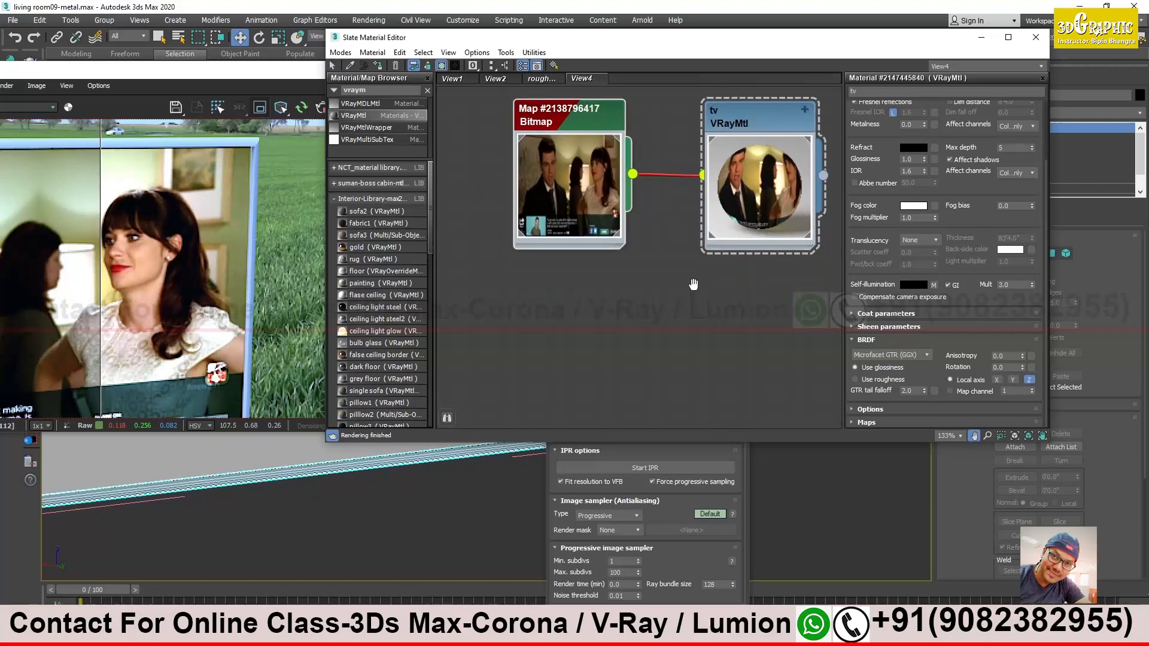
pyautogui.click(323, 108)
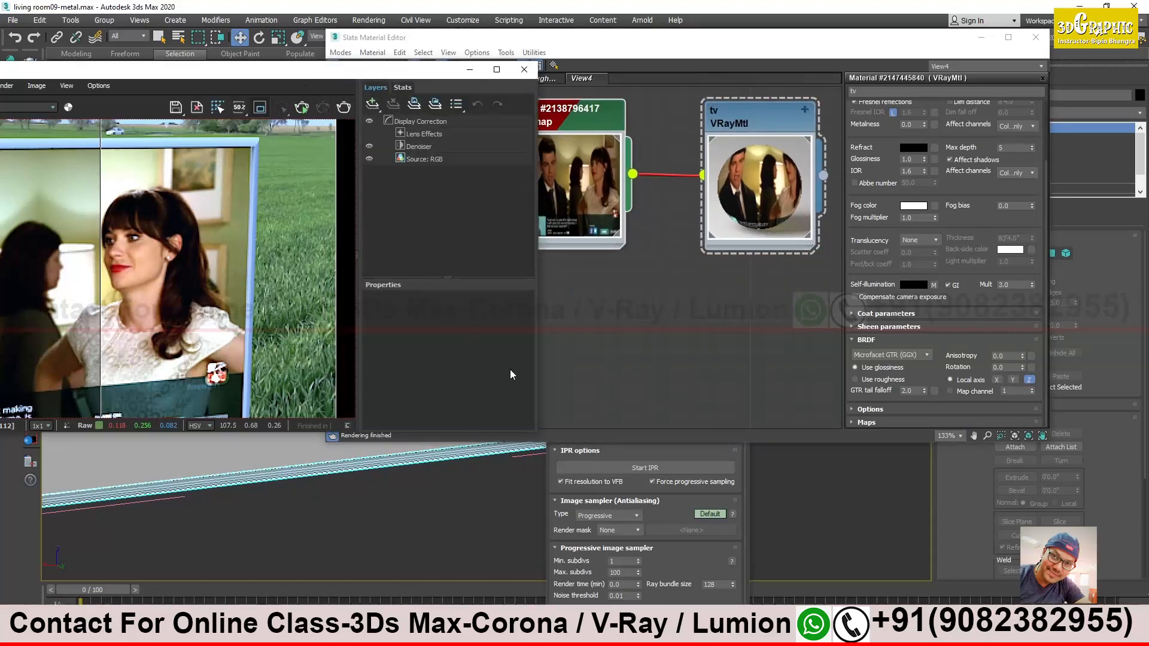
# Search the material browser for vraylight and place a VRayLightMtl node below the tv material
pyautogui.moveTo(600, 336); pyautogui.dragTo(625, 334, button='middle')
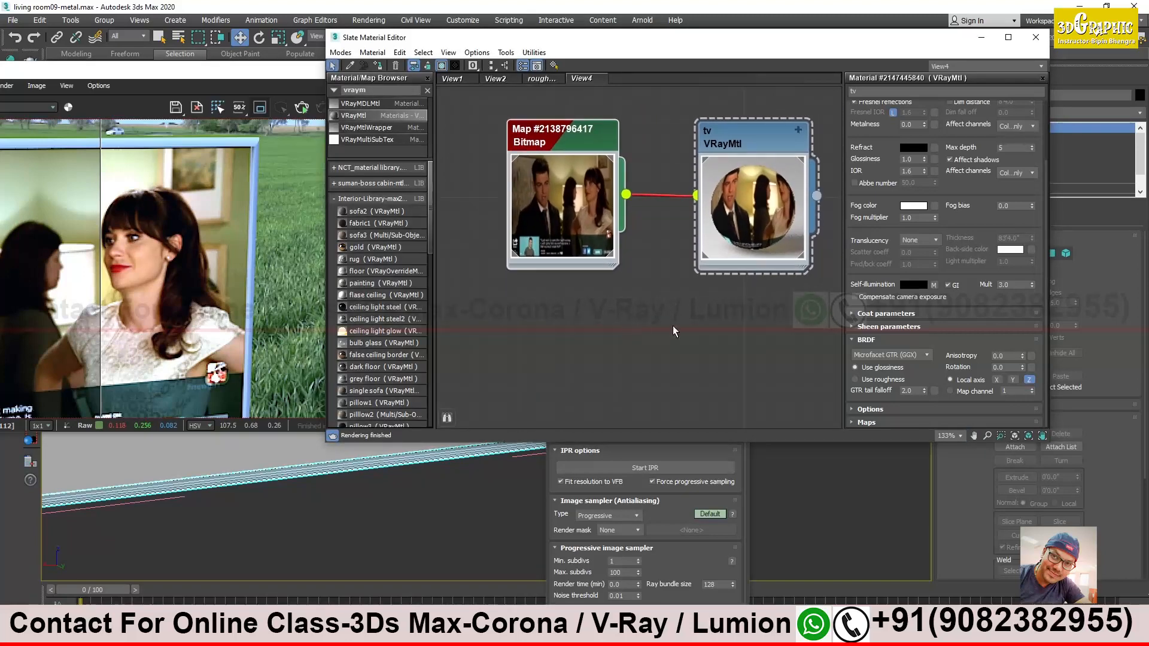
pyautogui.click(384, 89)
pyautogui.press('BackSpace')
pyautogui.press('BackSpace')
pyautogui.press('BackSpace')
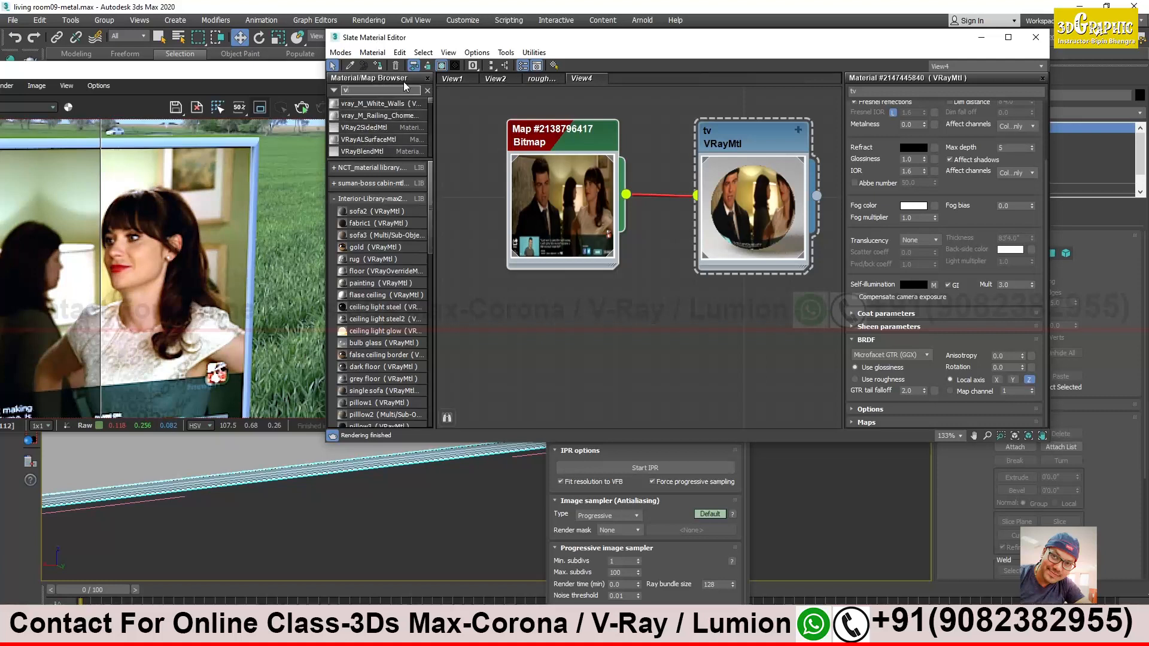
pyautogui.write('aylight')
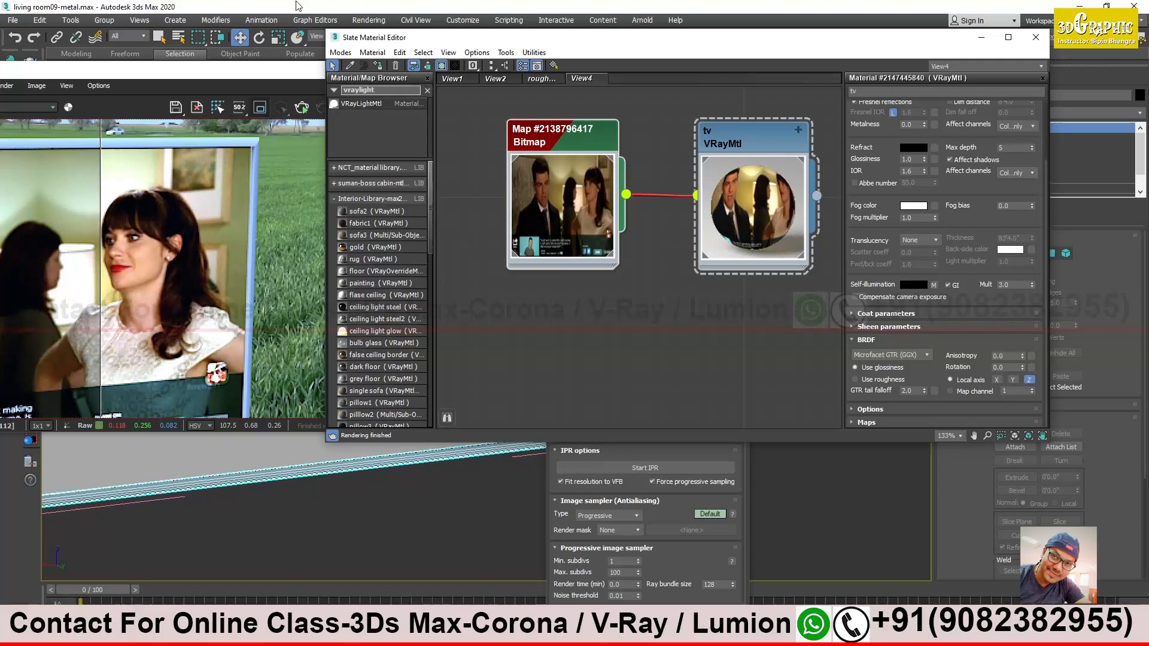
pyautogui.moveTo(361, 104); pyautogui.dragTo(644, 334)
pyautogui.moveTo(650, 330); pyautogui.dragTo(628, 293, button='middle')
pyautogui.moveTo(629, 277); pyautogui.dragTo(746, 327)
# Duplicate the screen Bitmap below the original and connect the copy to the VRayLightMtl's Light color input
pyautogui.scroll(-2, 612, 285)
pyautogui.keyDown('shift'); pyautogui.moveTo(577, 141); pyautogui.dragTo(574, 304); pyautogui.keyUp('shift')
pyautogui.moveTo(633, 372); pyautogui.dragTo(576, 357, button='middle')
pyautogui.moveTo(549, 326); pyautogui.dragTo(607, 326)
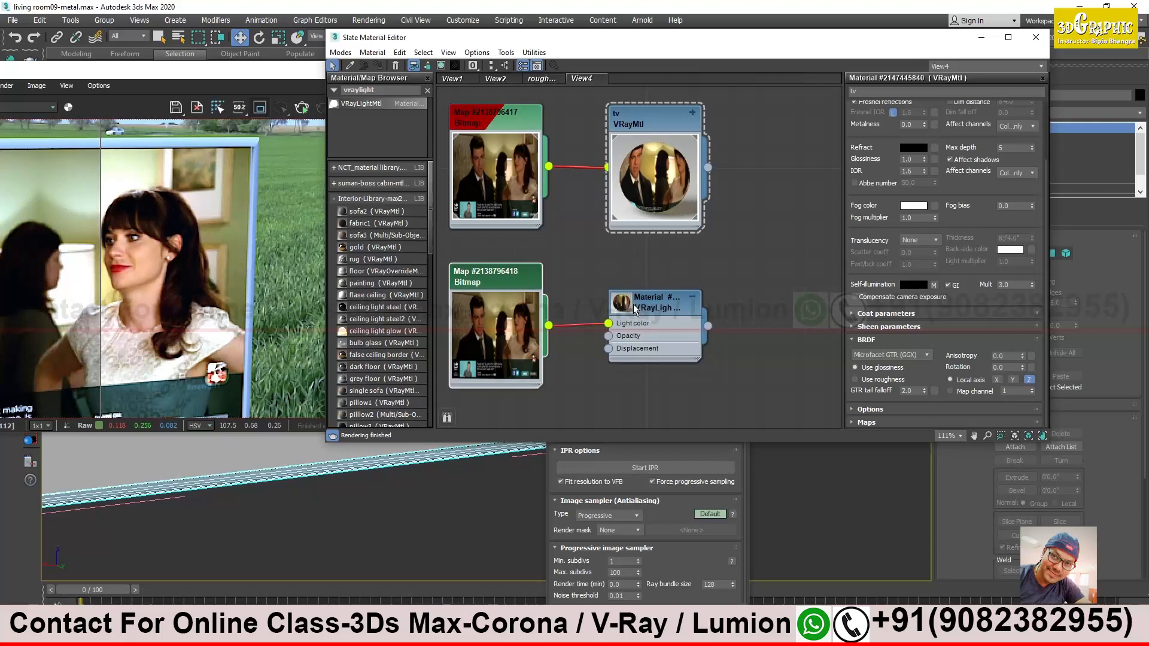
# Enlarge the VRayLightMtl node's preview thumbnail, rearrange it with its Bitmap, and open the material's parameters
pyautogui.click(622, 307)
pyautogui.moveTo(663, 309); pyautogui.dragTo(676, 282)
pyautogui.moveTo(512, 254); pyautogui.dragTo(498, 292)
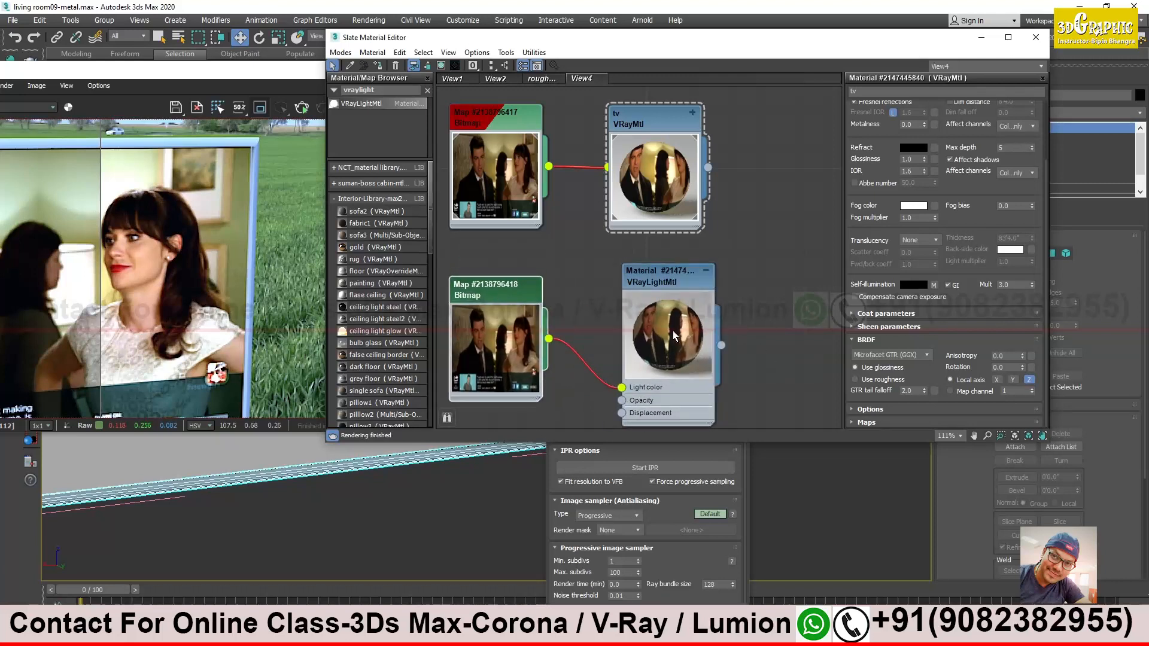
pyautogui.click(673, 279)
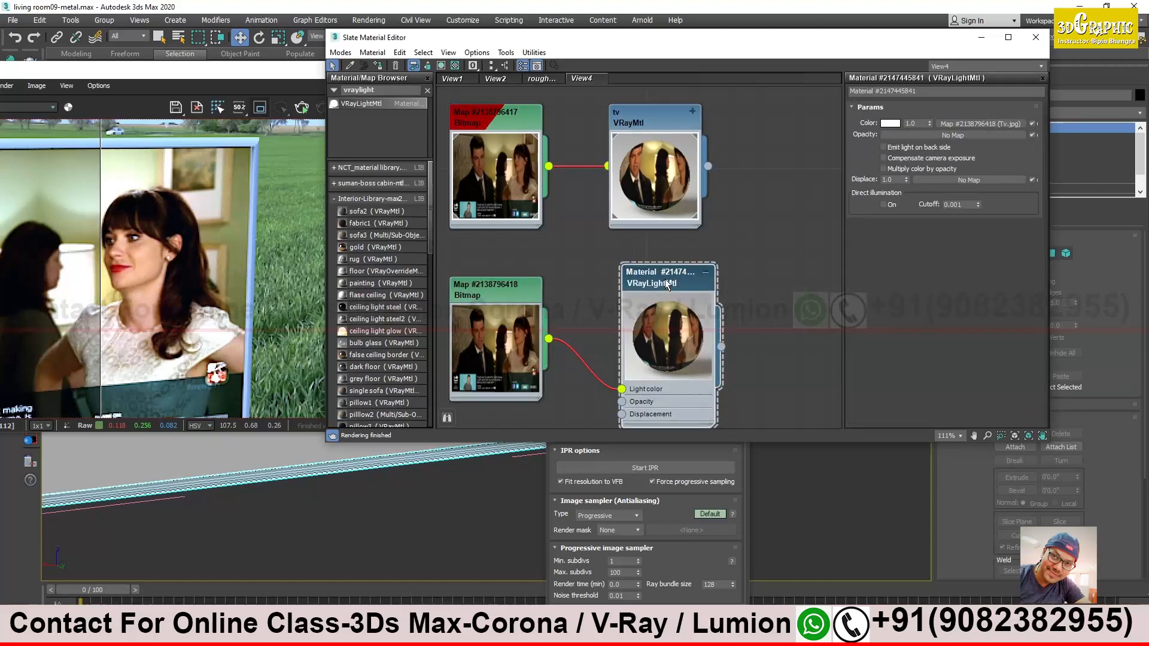
# Open a separate preview window for the VRayLightMtl and enlarge it beside the nodes
pyautogui.rightClick(666, 279)
pyautogui.click(735, 338)
pyautogui.moveTo(735, 336); pyautogui.dragTo(347, 116)
pyautogui.moveTo(393, 266); pyautogui.dragTo(498, 376)
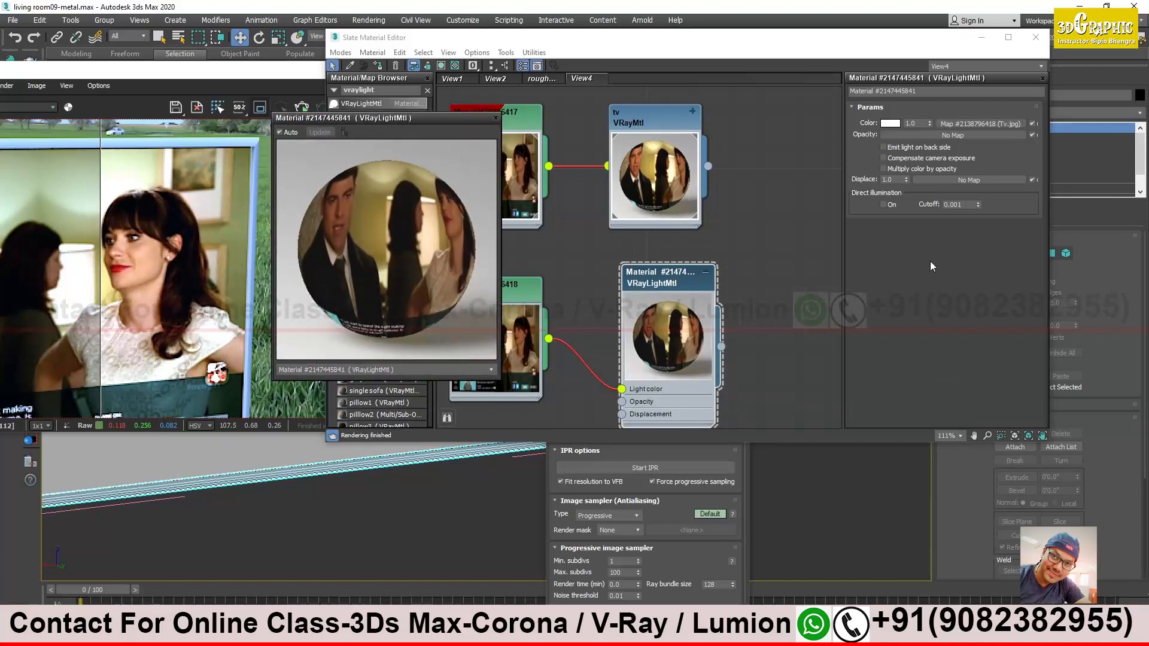
# Try VRayLightMtl color multipliers of 58 and 5 in the preview, and set the value to 2
pyautogui.click(916, 123)
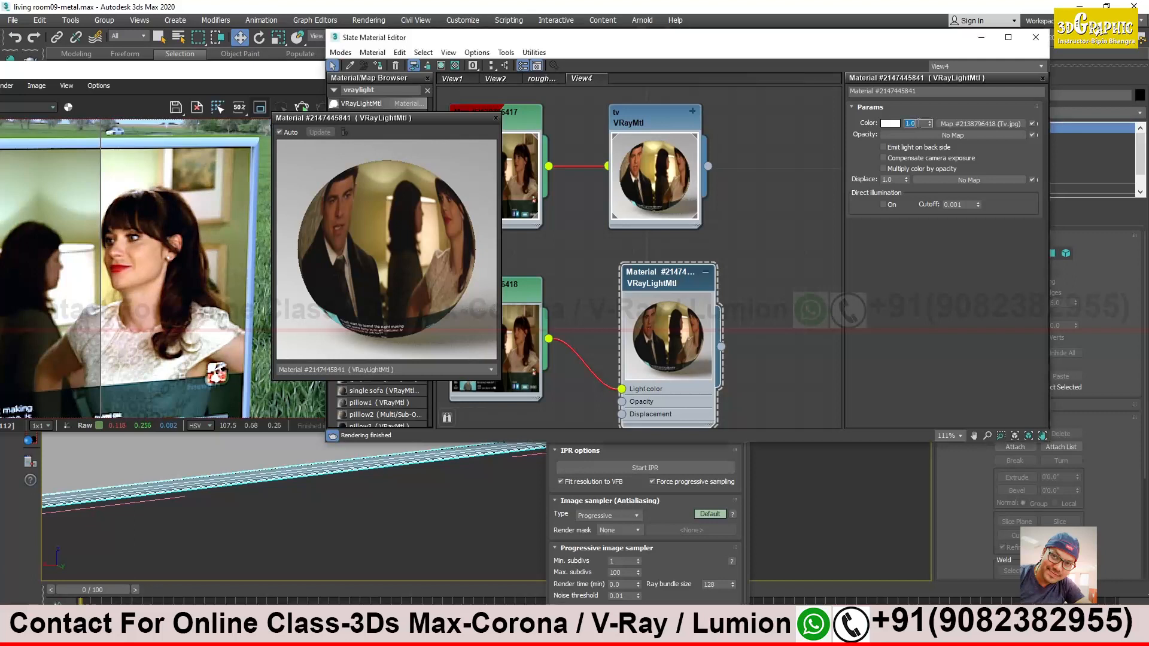
pyautogui.write('58')
pyautogui.press('Return')
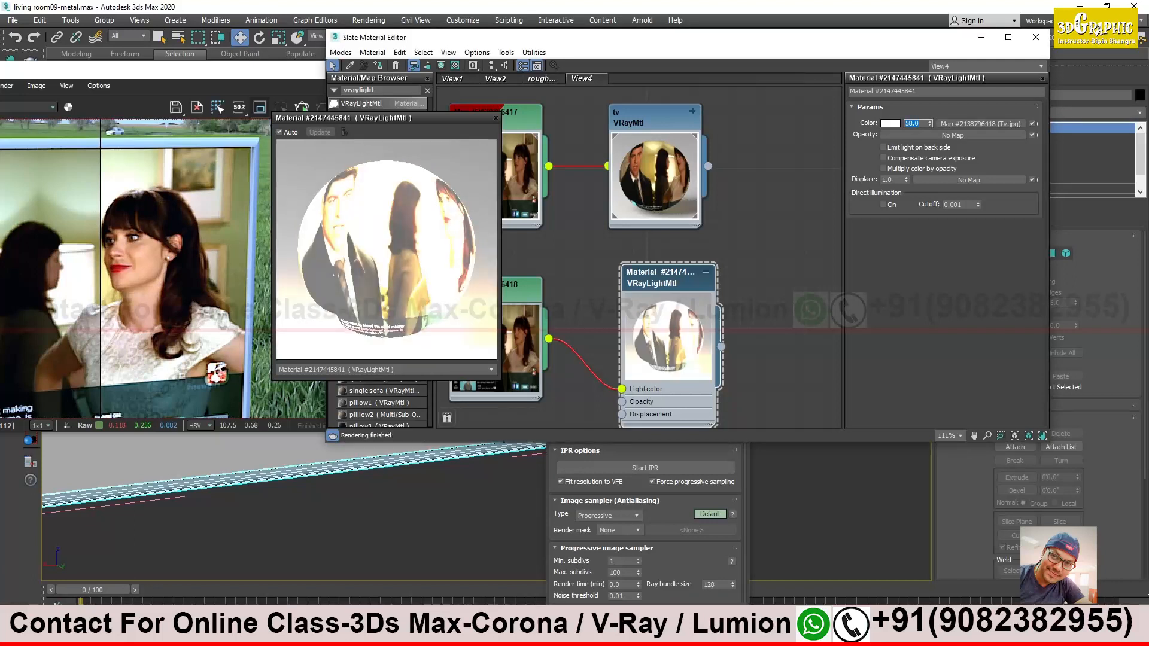
pyautogui.write('5')
pyautogui.press('Return')
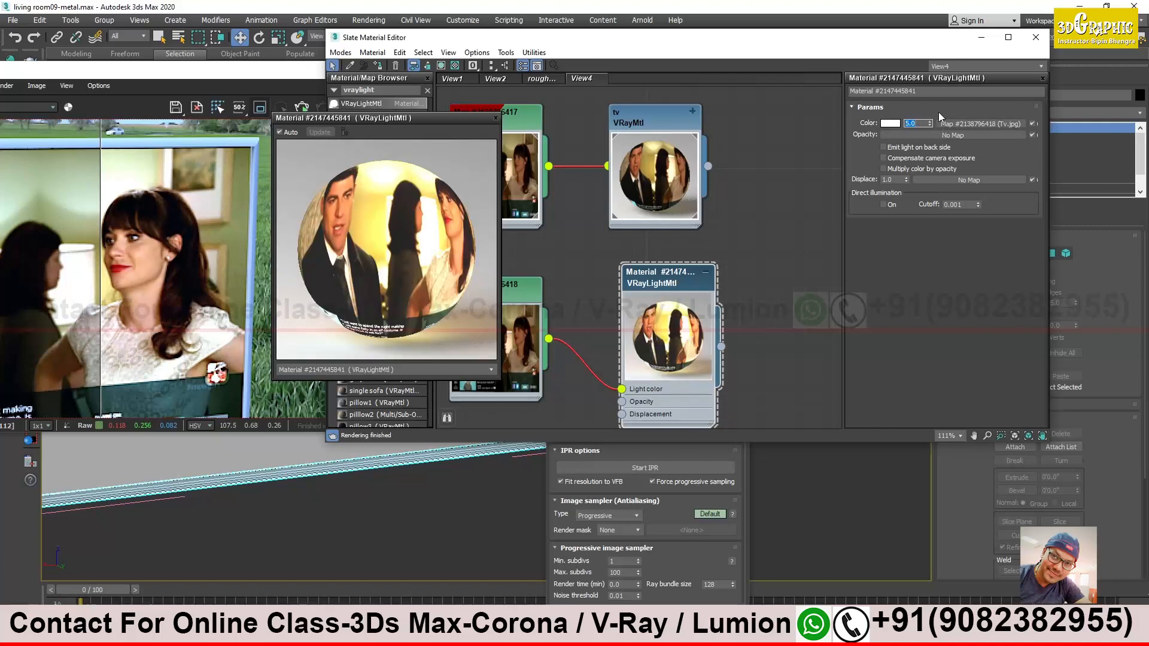
pyautogui.write('2')
pyautogui.press('Return')
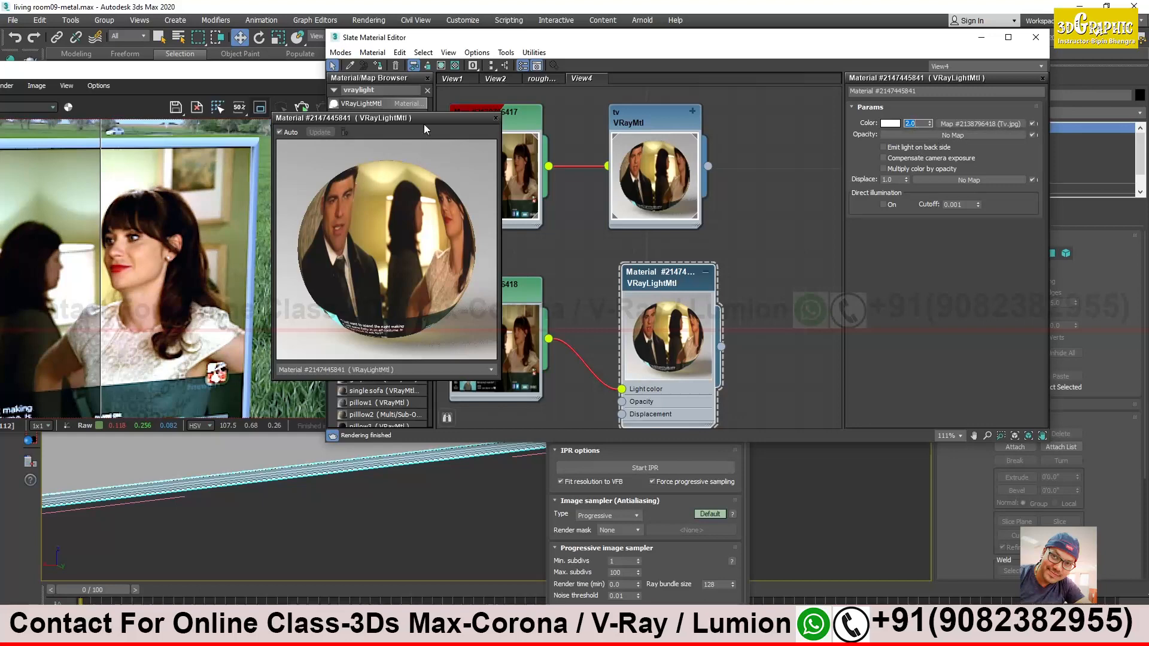
# Close the enlarged material preview, collapse the VRayLightMtl node's input slots, and place it under the tv material
pyautogui.click(495, 119)
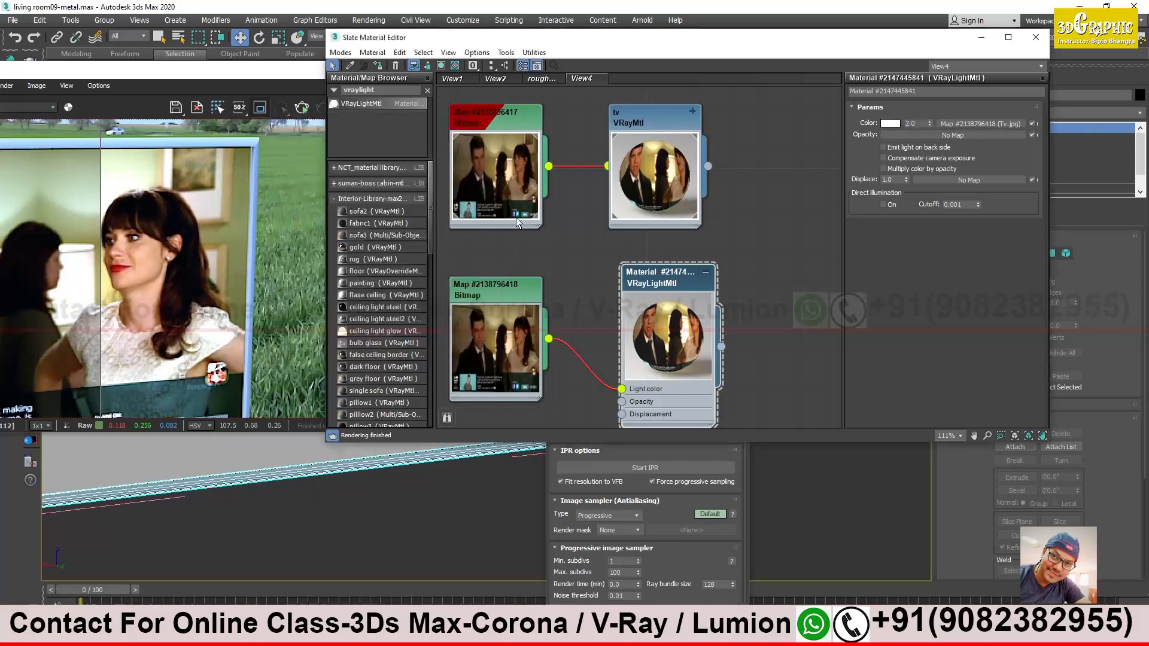
pyautogui.click(707, 272)
pyautogui.moveTo(669, 282)
pyautogui.mouseDown()
pyautogui.moveTo(681, 288)
pyautogui.moveTo(657, 274)
pyautogui.mouseUp()
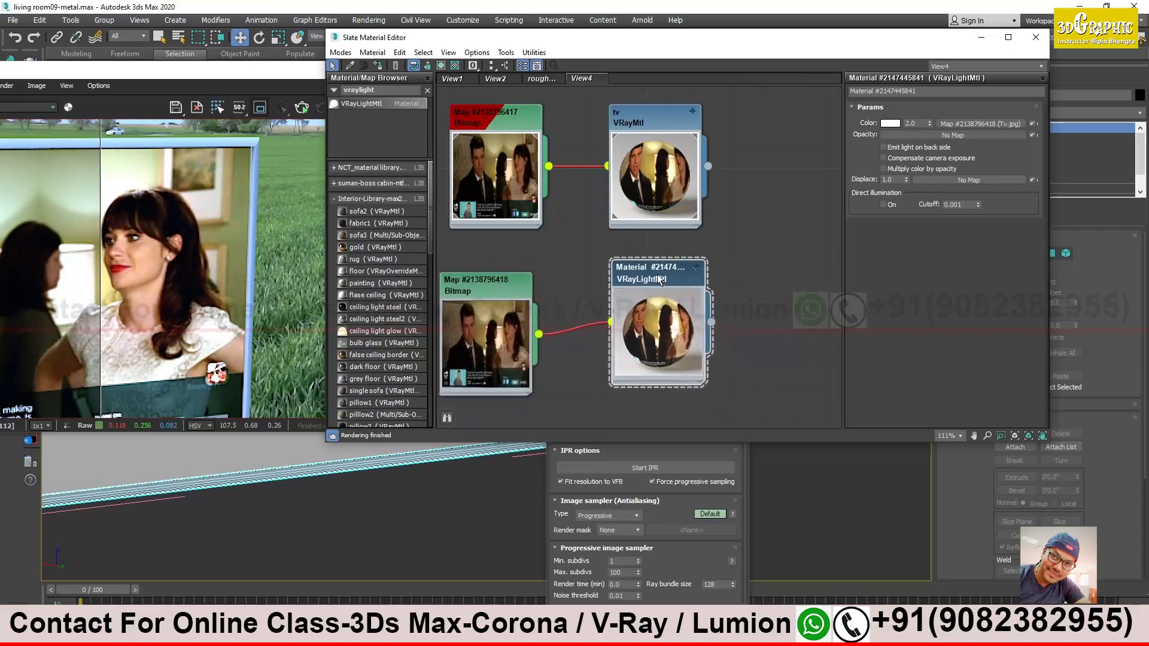
# Arrange the tv and VRayLightMtl nodes with their Bitmaps as two separate rows for comparison
pyautogui.scroll(-4, 657, 274)
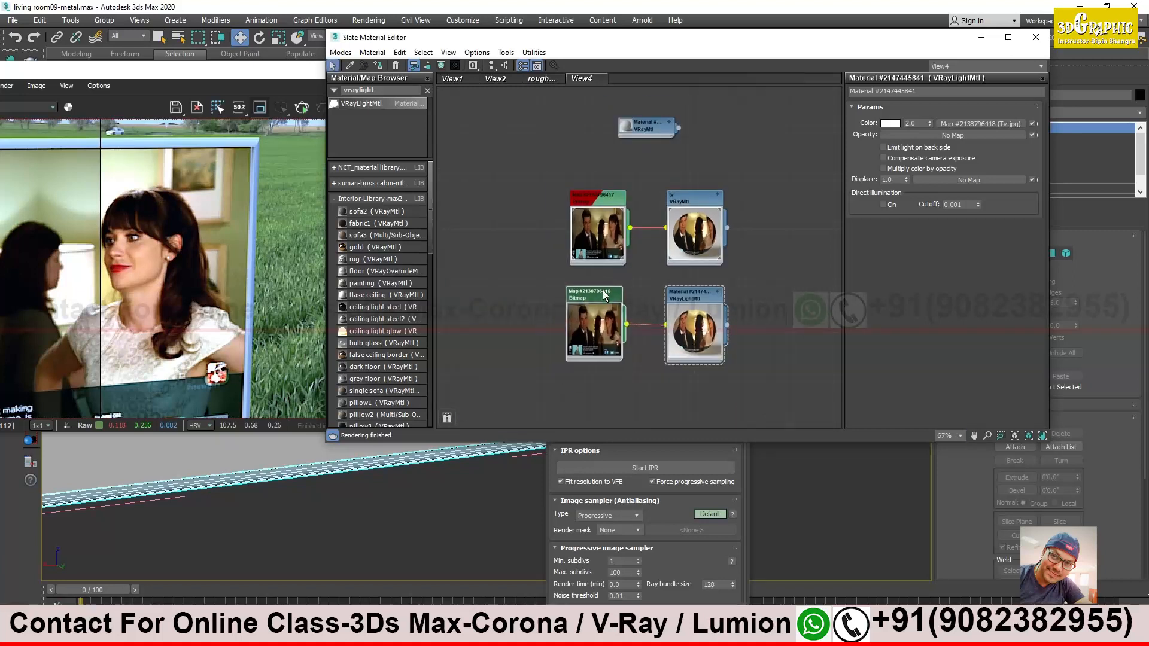
pyautogui.moveTo(688, 296); pyautogui.dragTo(643, 276, button='middle')
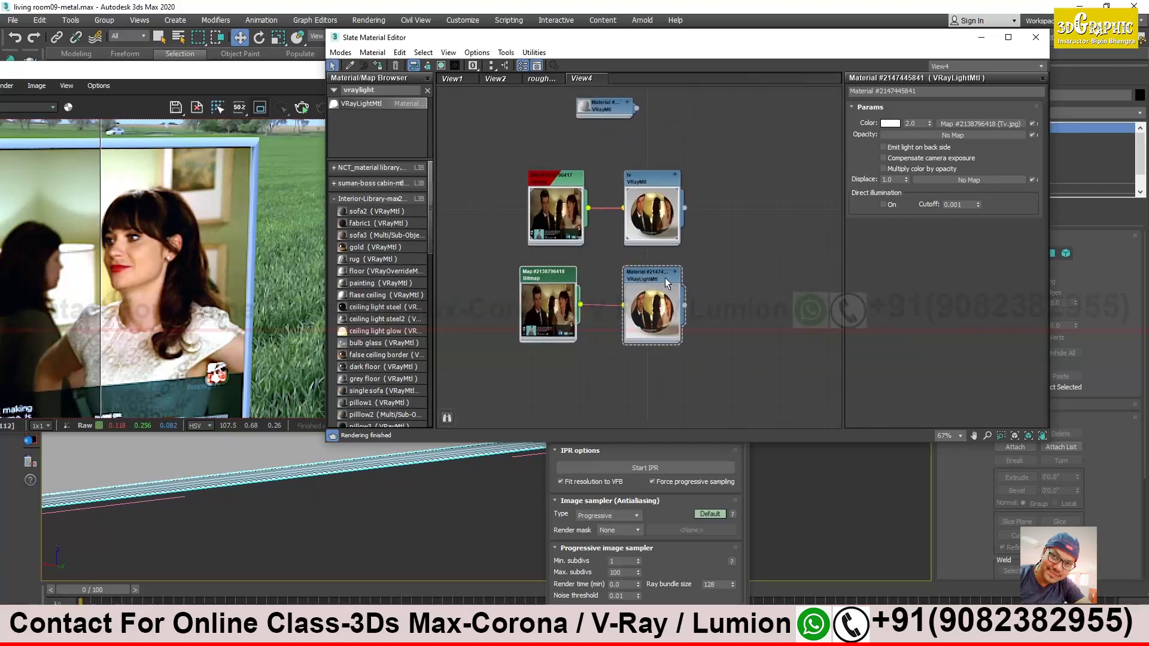
pyautogui.moveTo(655, 271)
pyautogui.mouseDown()
pyautogui.moveTo(660, 296)
pyautogui.moveTo(650, 293)
pyautogui.moveTo(663, 281)
pyautogui.mouseUp()
pyautogui.doubleClick(918, 123)
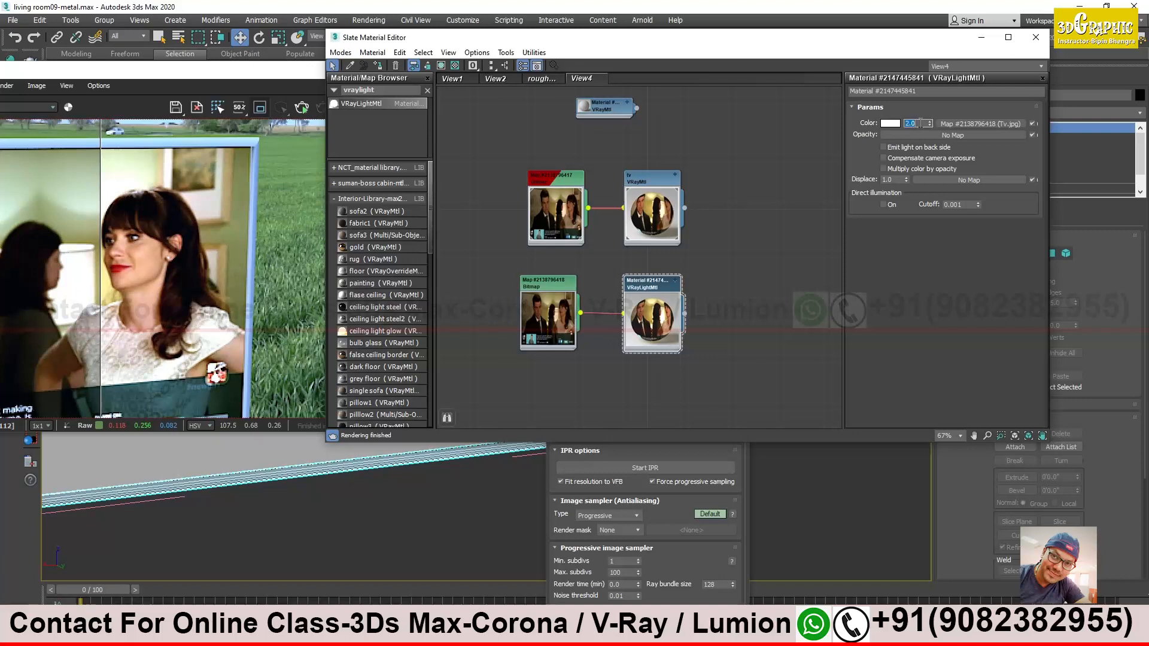
pyautogui.moveTo(652, 179); pyautogui.dragTo(645, 178)
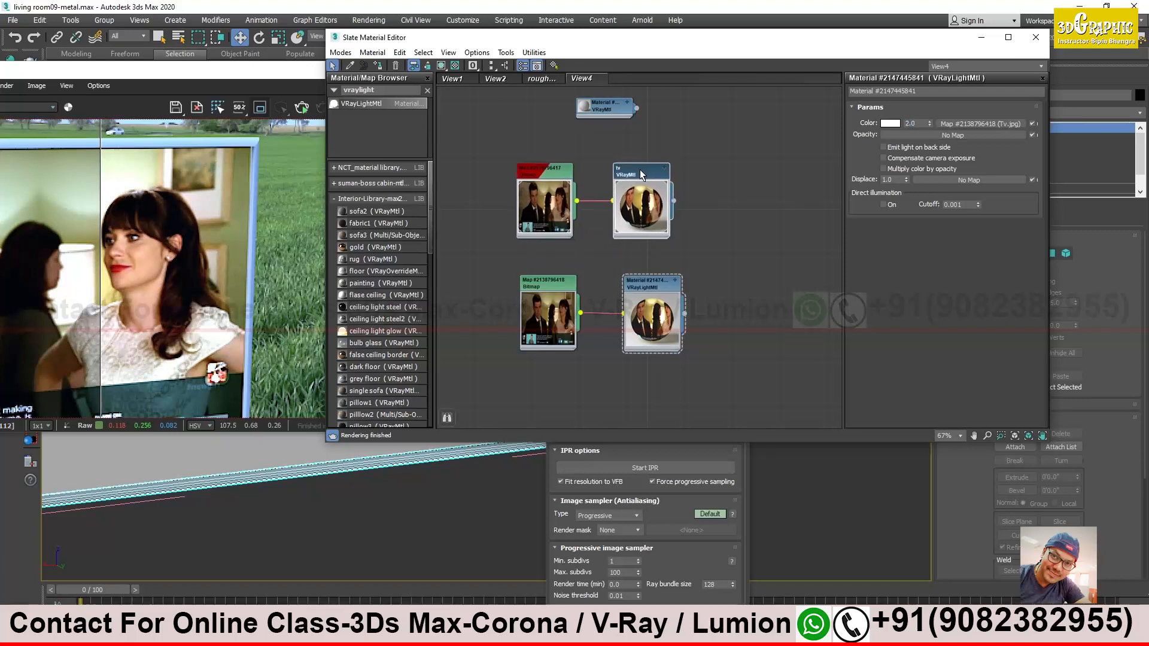
pyautogui.click(921, 124)
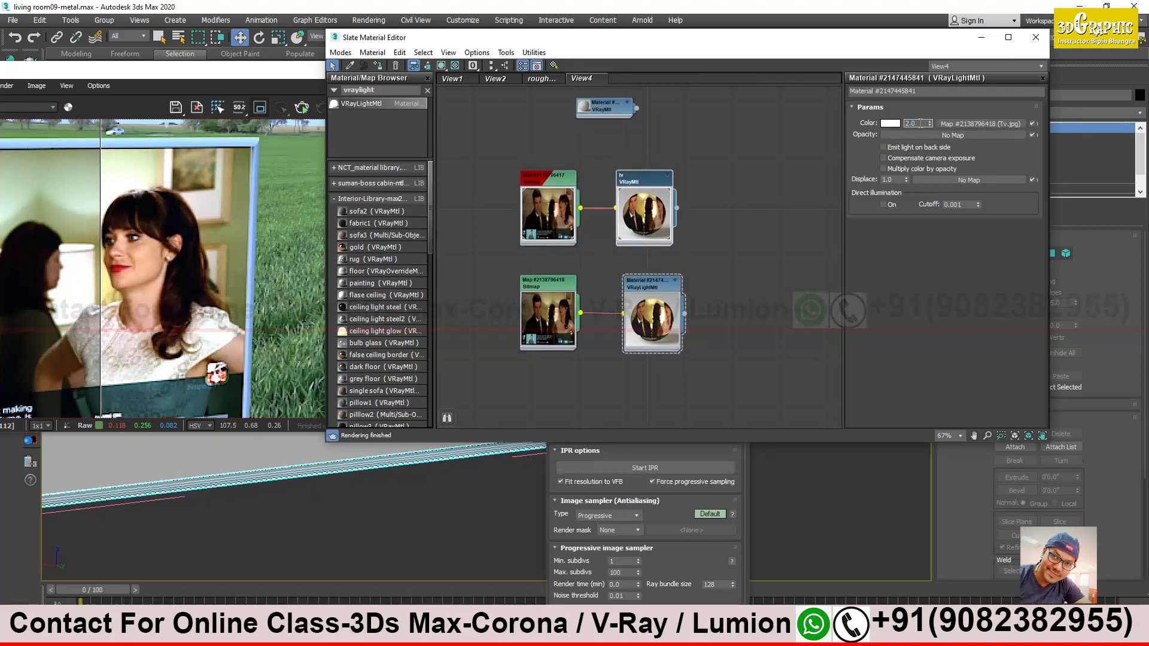
# Align the Bitmap and VRayLightMtl row under the tv row and move the material editor aside to inspect the rendered TV
pyautogui.moveTo(675, 287)
pyautogui.mouseDown()
pyautogui.moveTo(685, 302)
pyautogui.moveTo(675, 295)
pyautogui.mouseUp()
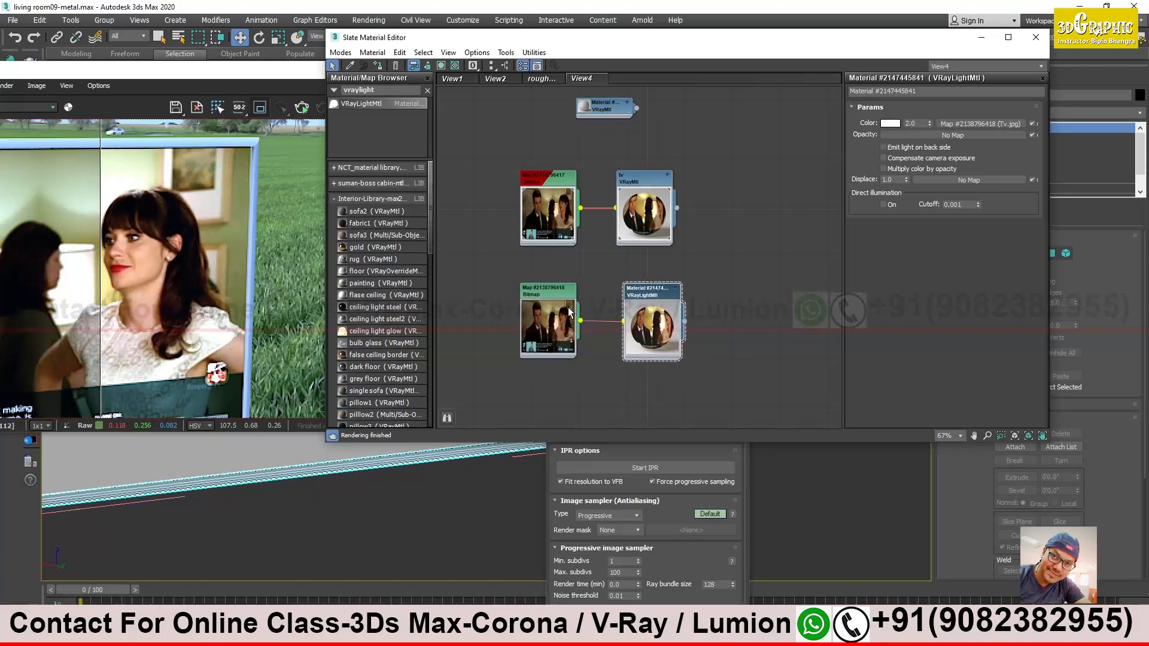
pyautogui.moveTo(549, 291); pyautogui.dragTo(562, 292)
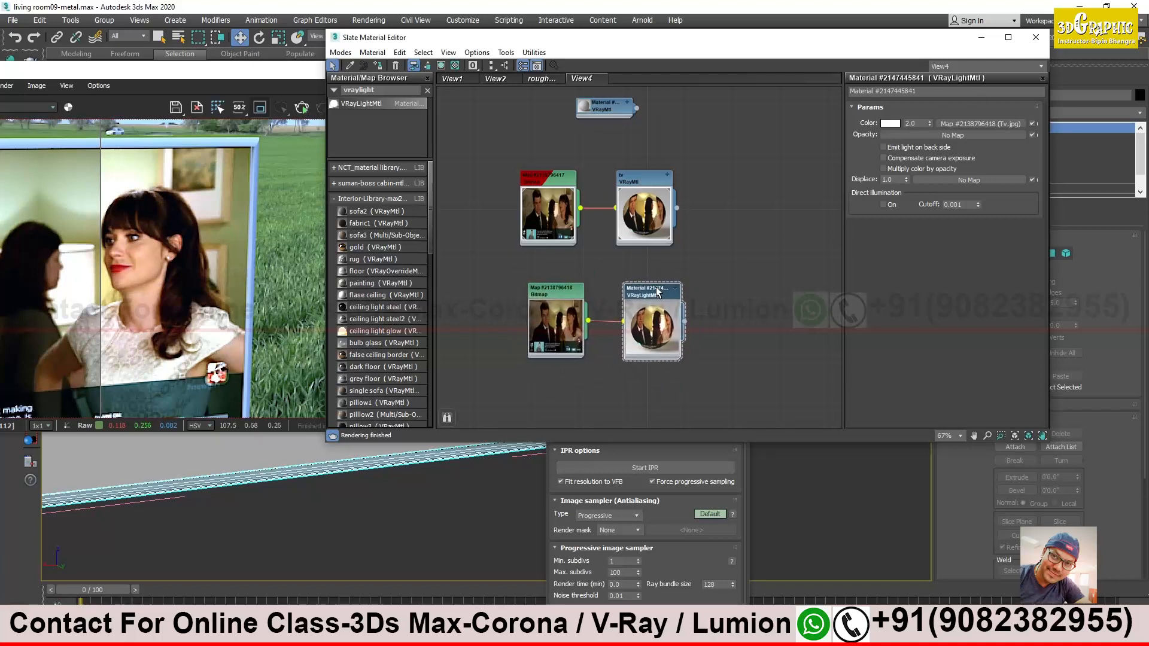
pyautogui.moveTo(539, 41); pyautogui.dragTo(656, 101)
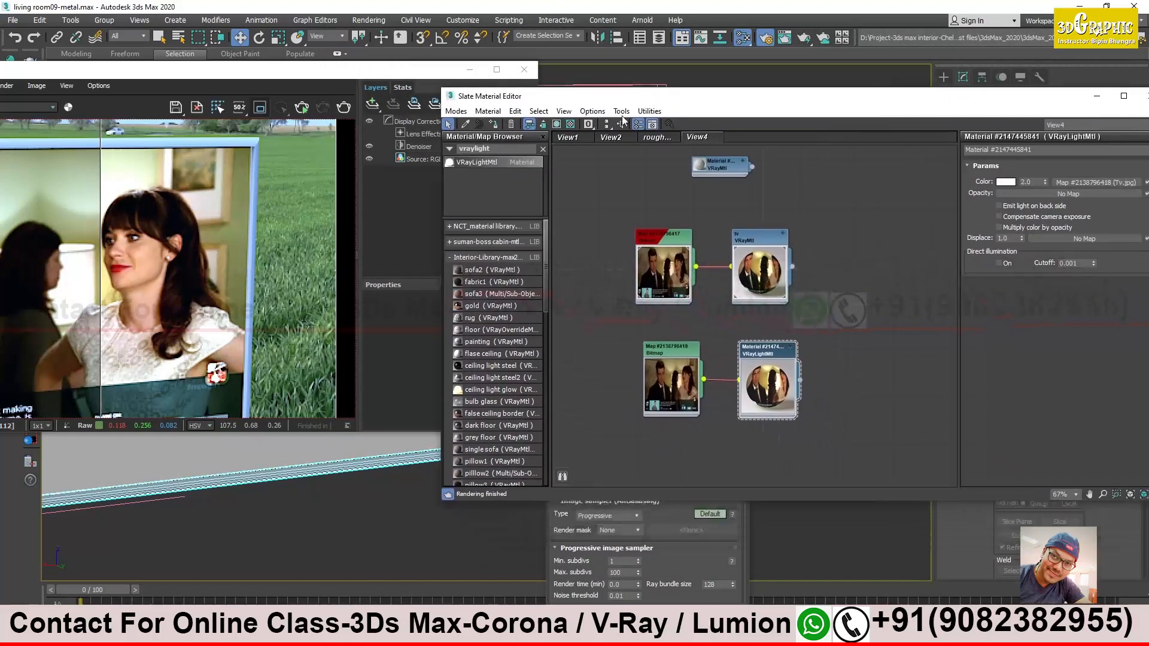
pyautogui.click(310, 234)
pyautogui.scroll(-3, 311, 236)
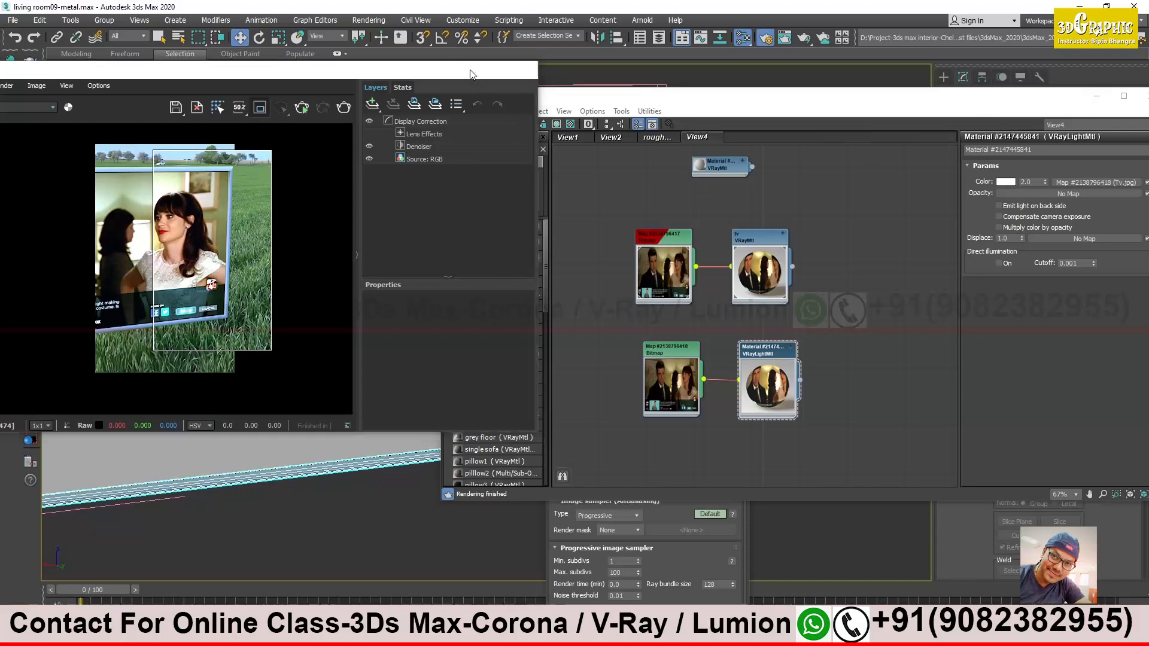
# Clear the rendered image and render settings windows from the viewport, moving the material editor out of the way
pyautogui.click(471, 72)
pyautogui.click(178, 73)
pyautogui.moveTo(764, 184); pyautogui.dragTo(886, 283)
pyautogui.click(681, 136)
pyautogui.click(668, 238)
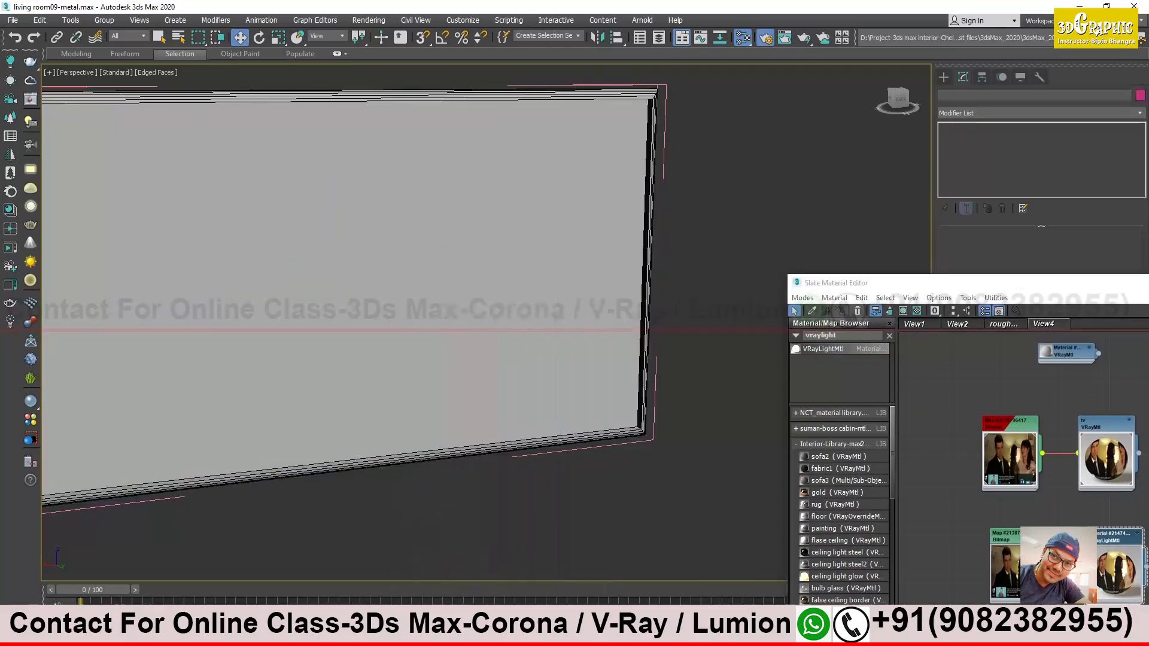
# End the isolation of the TV screen and show the whole room in wireframe
pyautogui.hotkey('alt', 'q')
pyautogui.moveTo(543, 435); pyautogui.dragTo(419, 359, button='middle')
pyautogui.scroll(-5, 501, 454)
pyautogui.press('F3')
pyautogui.scroll(3, 382, 247)
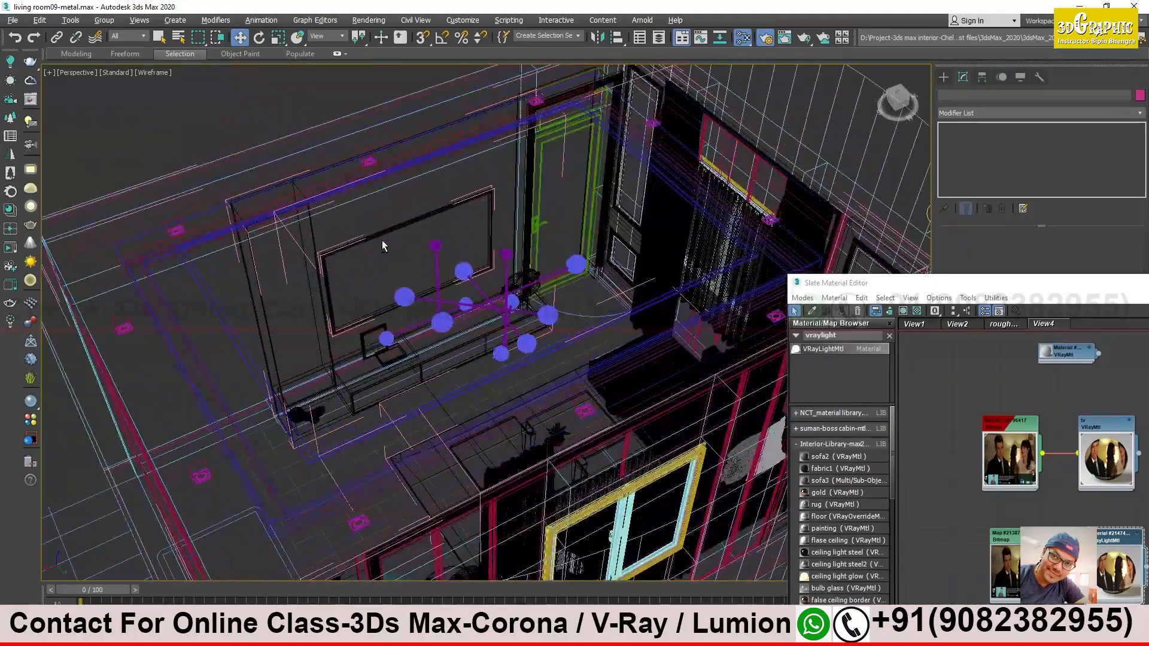
# Close the opened group around the TV wall panel and isolate the complete TV wall unit
pyautogui.click(383, 249)
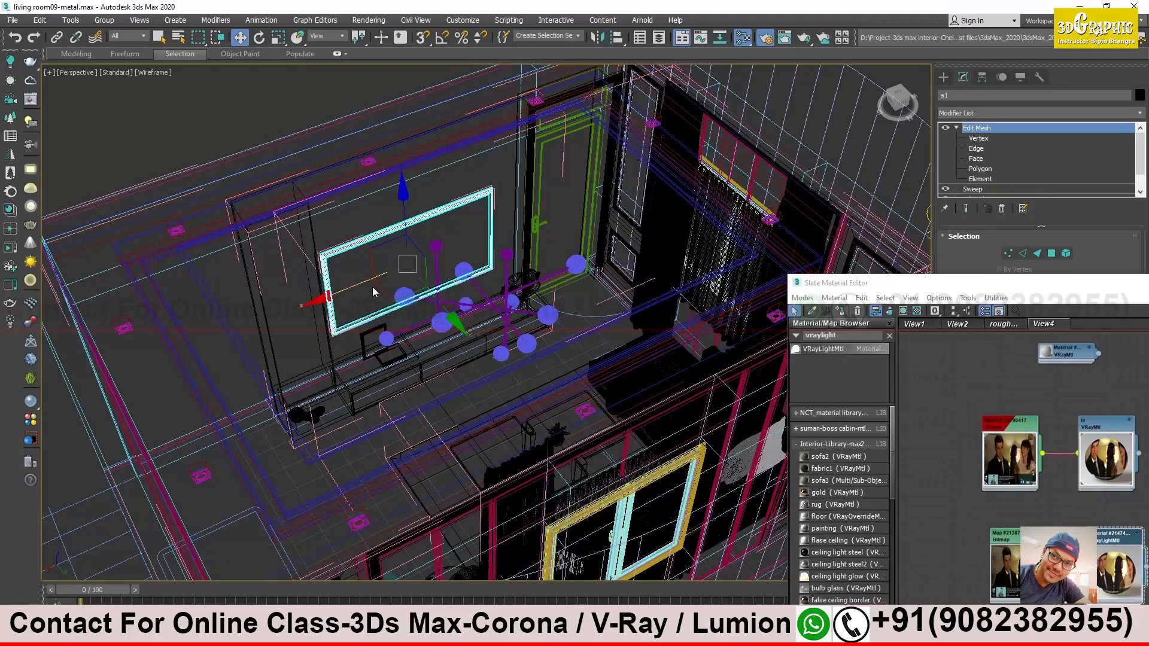
pyautogui.click(327, 235)
pyautogui.scroll(6, 377, 273)
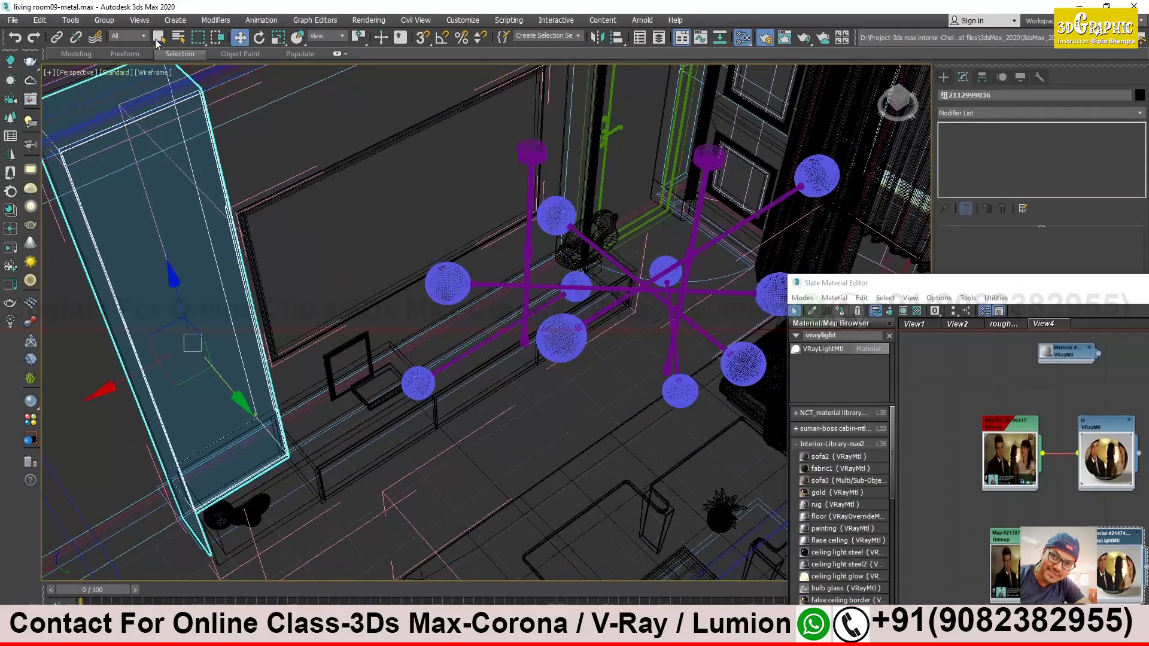
pyautogui.click(104, 19)
pyautogui.click(131, 103)
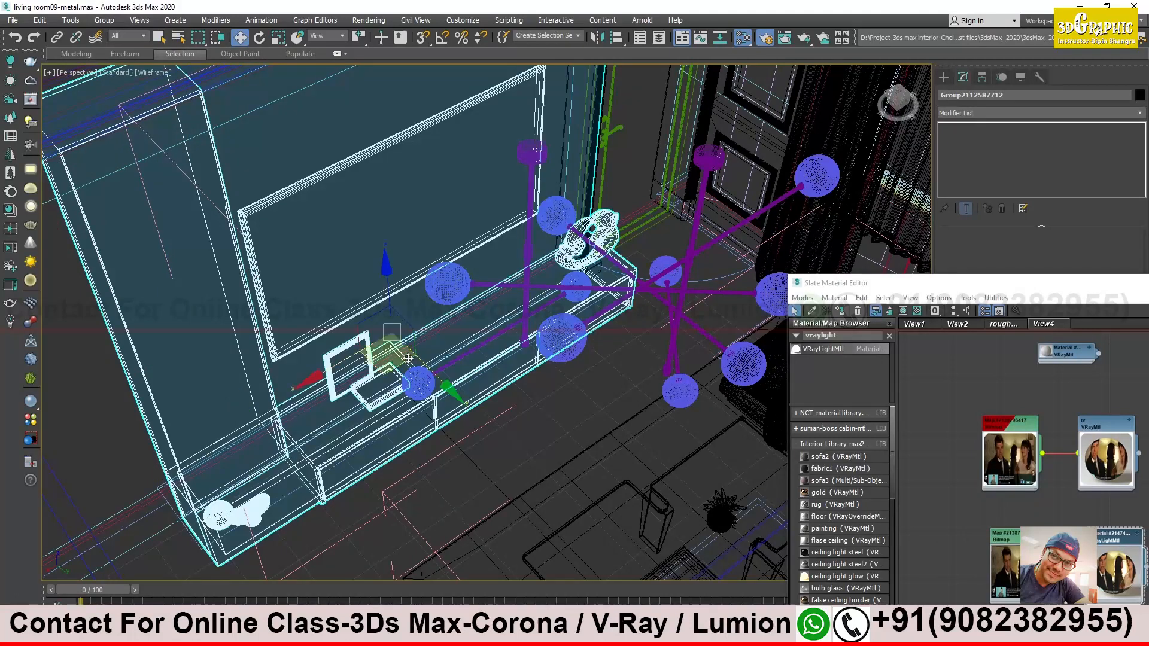
pyautogui.hotkey('alt', 'q')
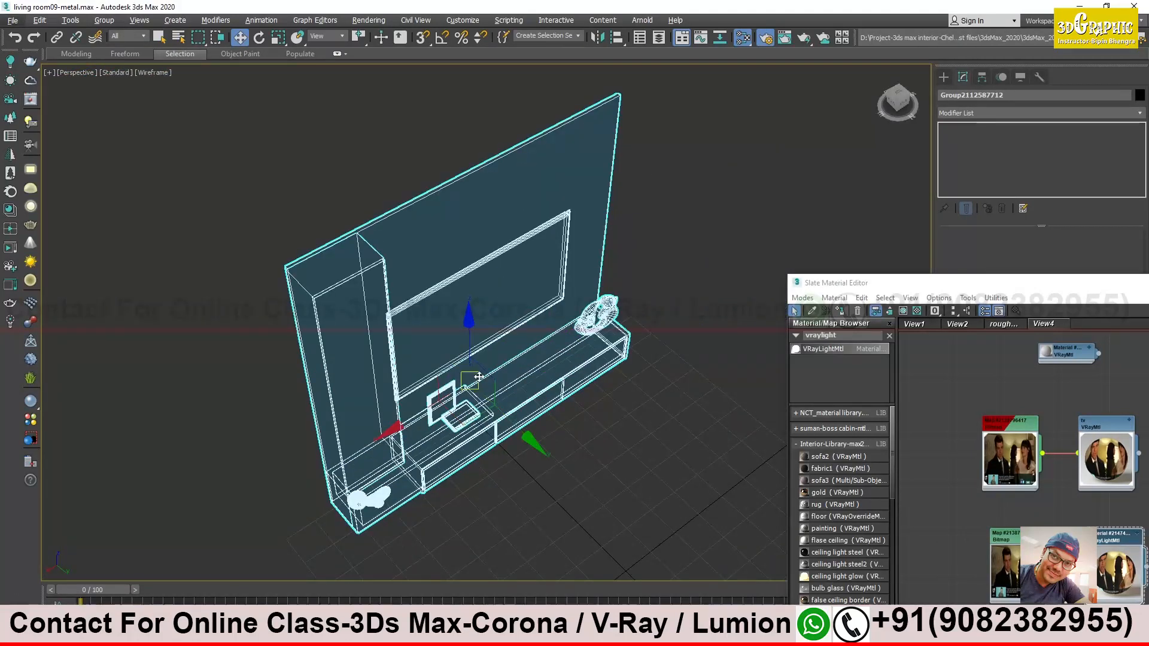
# Deselect the isolated TV wall unit and display it shaded with edged faces from the front
pyautogui.click(255, 279)
pyautogui.press('F3')
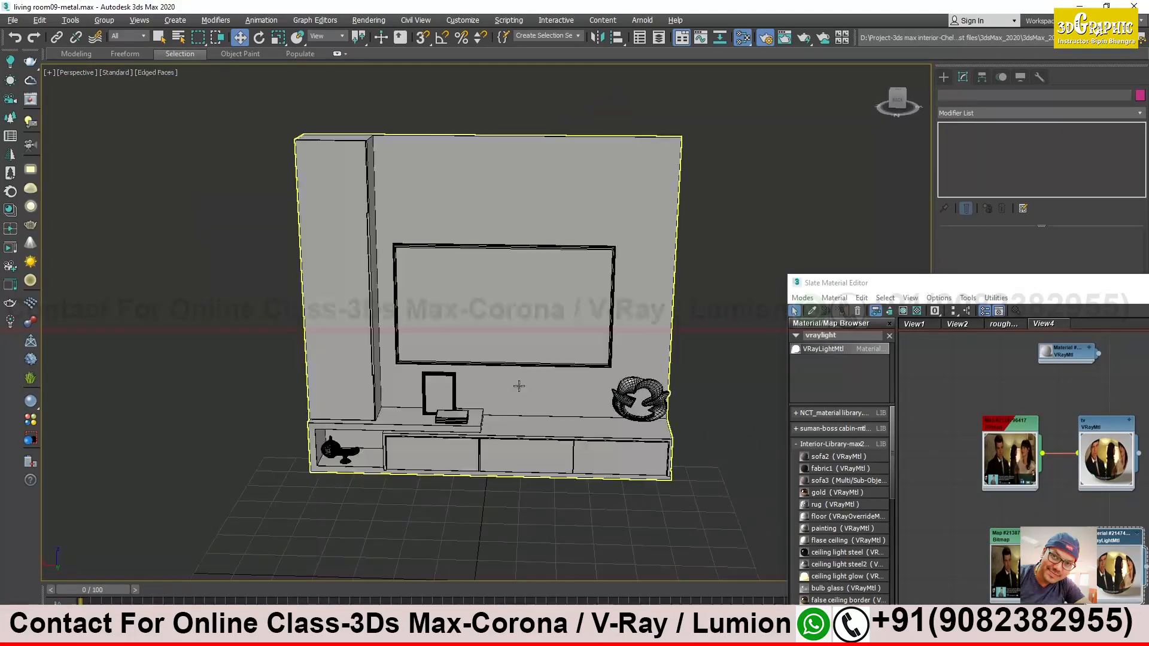
pyautogui.keyDown('alt'); pyautogui.moveTo(421, 399); pyautogui.dragTo(386, 385, button='middle'); pyautogui.keyUp('alt')
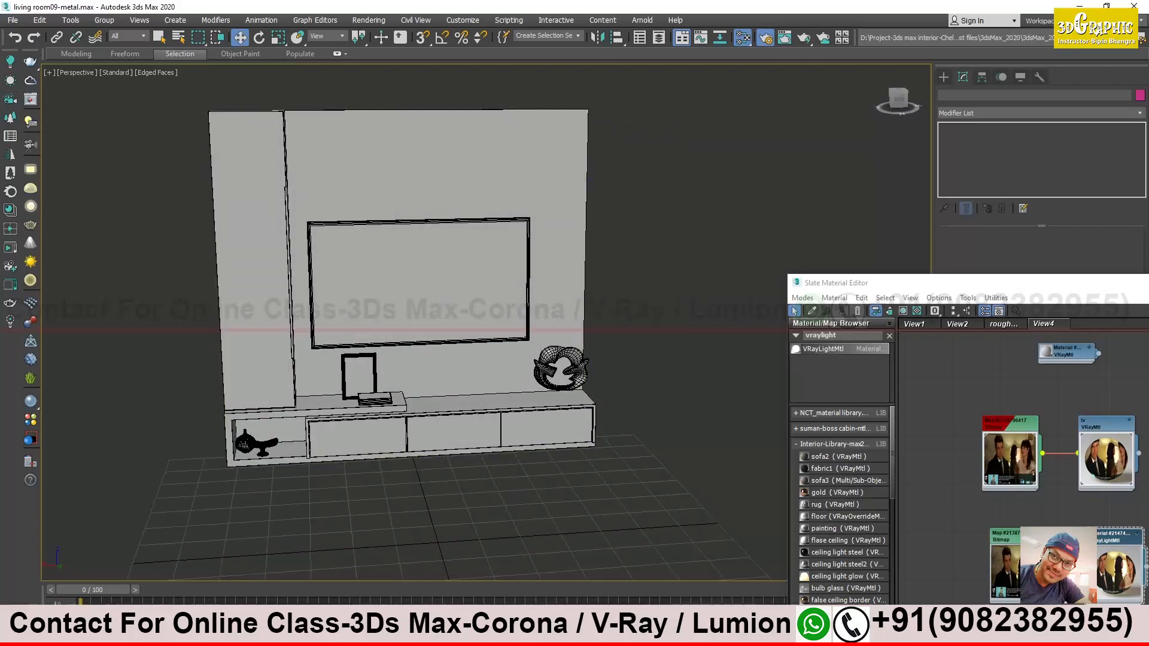
pyautogui.moveTo(335, 635)
pyautogui.click(335, 575)
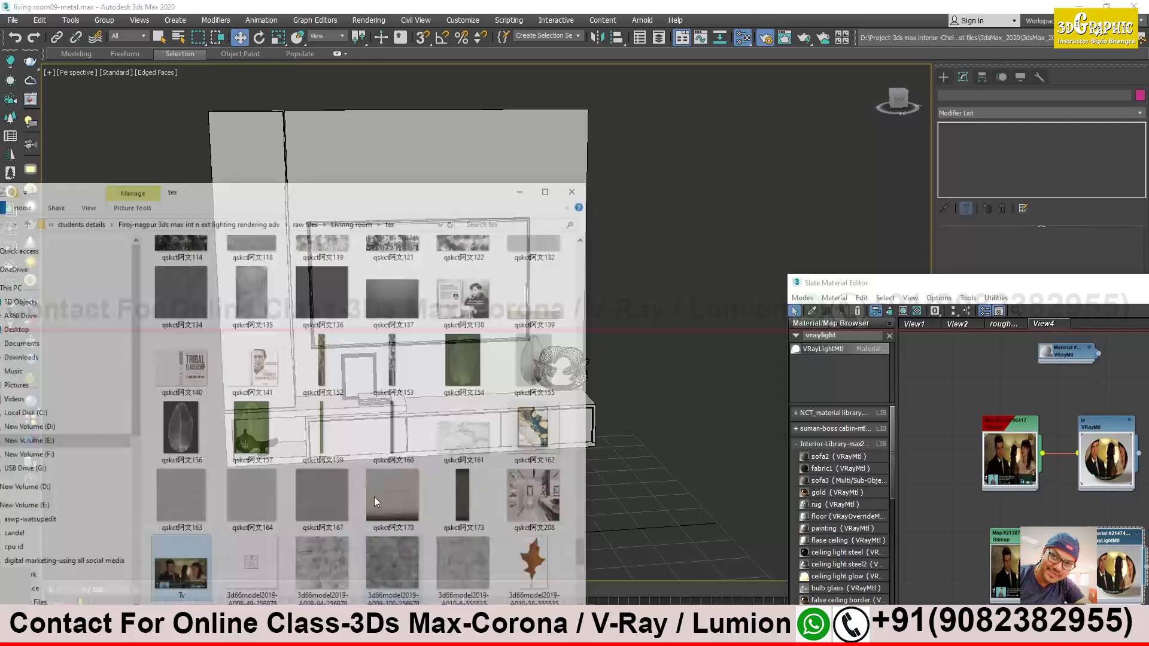
pyautogui.moveTo(316, 150); pyautogui.dragTo(367, 505)
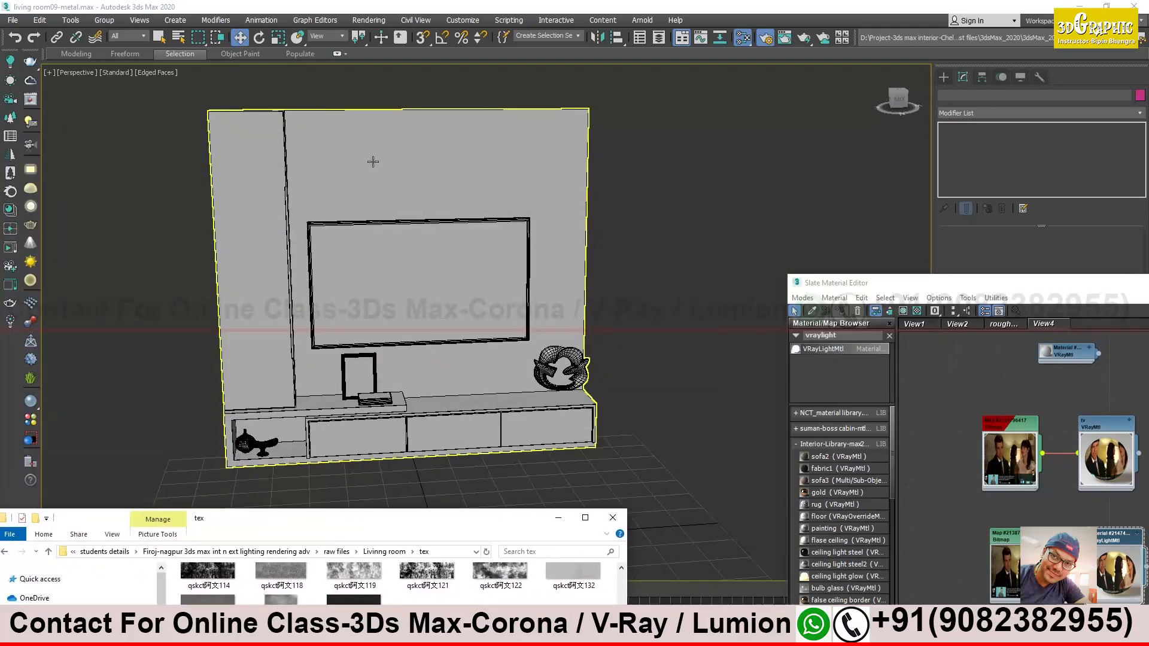
# Open the TV wall unit group and the nested group that holds the television
pyautogui.click(354, 223)
pyautogui.scroll(4, 353, 237)
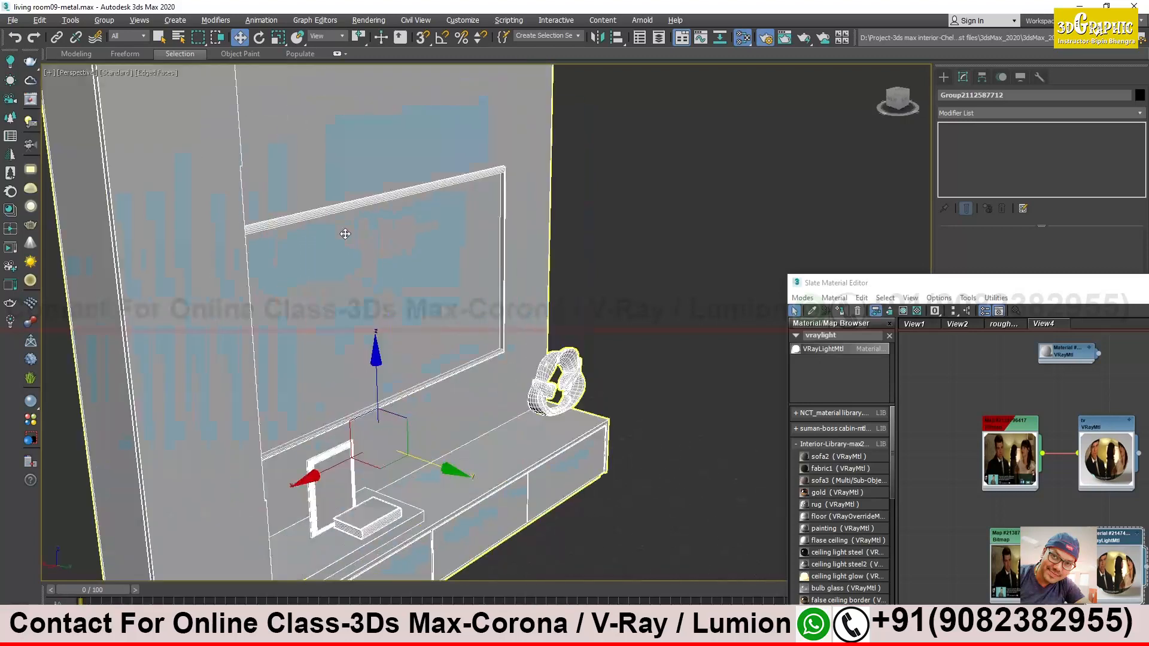
pyautogui.scroll(6, 353, 237)
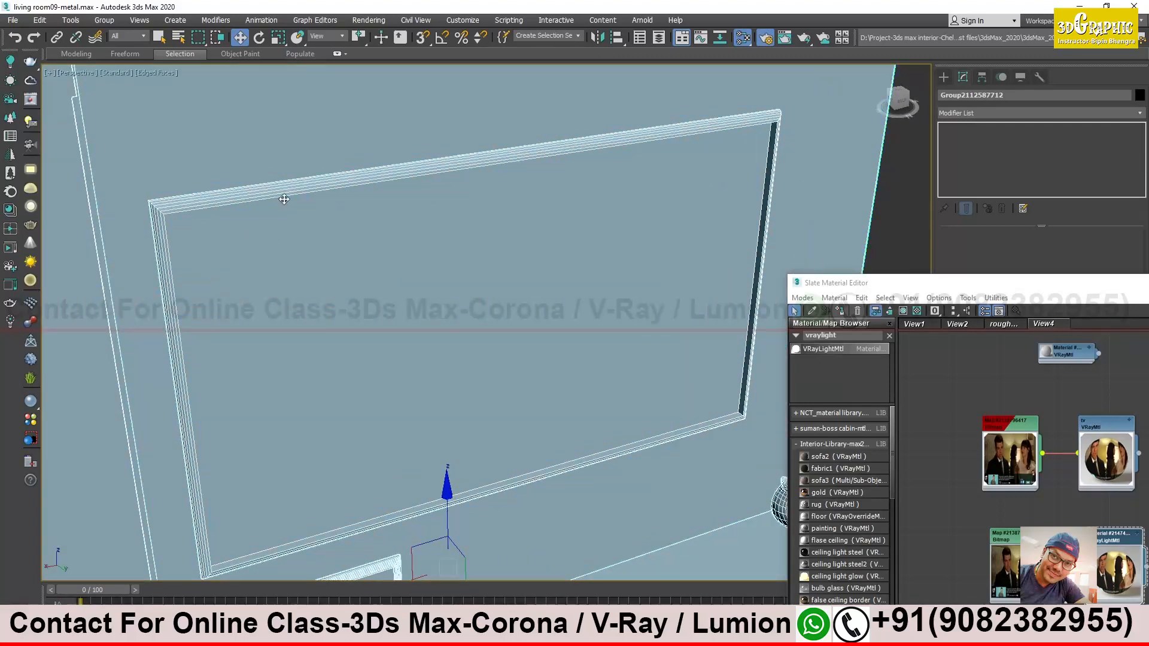
pyautogui.click(116, 20)
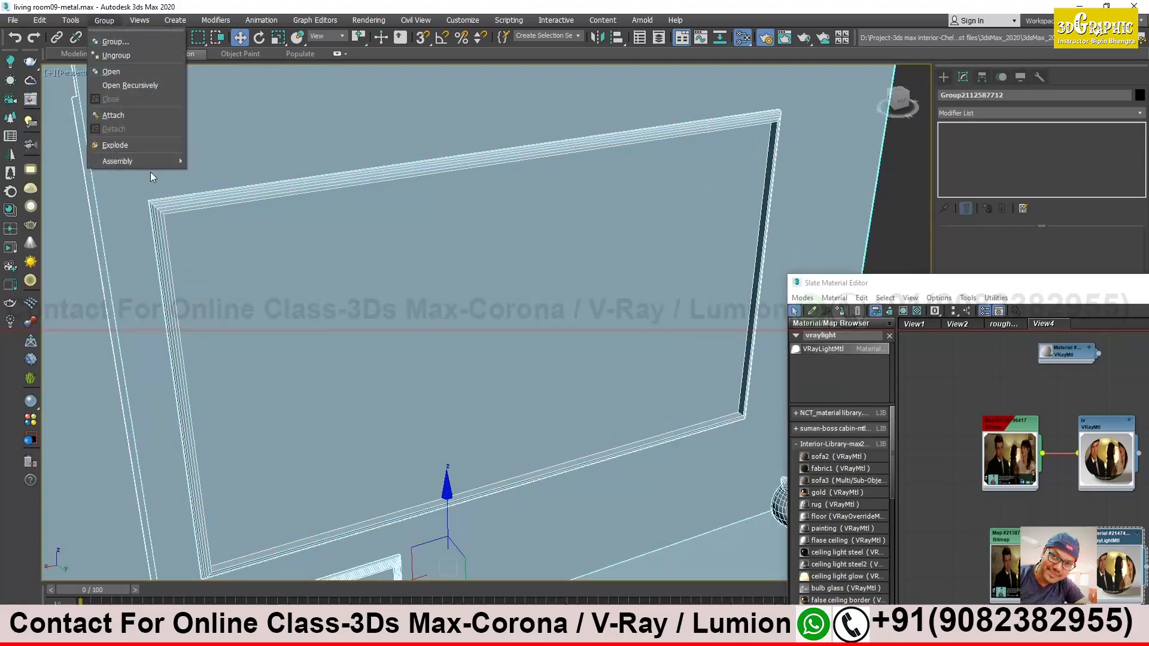
pyautogui.click(131, 70)
pyautogui.click(113, 21)
pyautogui.moveTo(41, 21)
pyautogui.moveTo(105, 20)
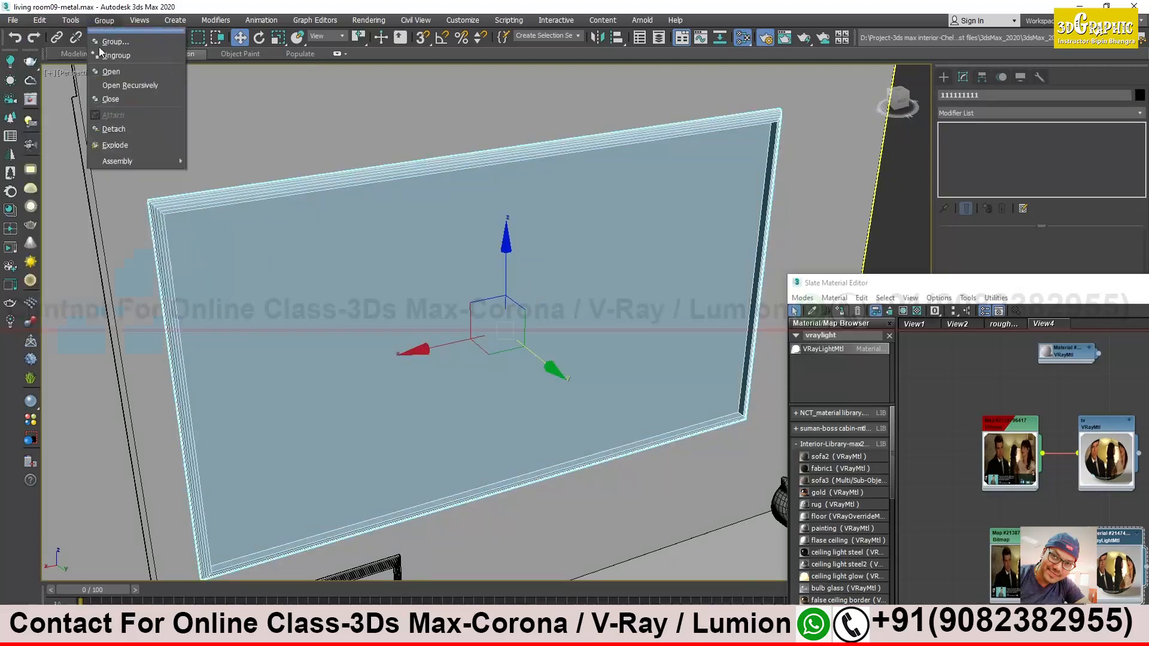
pyautogui.click(133, 74)
# Open the innermost television group and select its frame, undoing a trial move of the frame
pyautogui.keyDown('alt'); pyautogui.moveTo(513, 316); pyautogui.dragTo(473, 339, button='middle'); pyautogui.keyUp('alt')
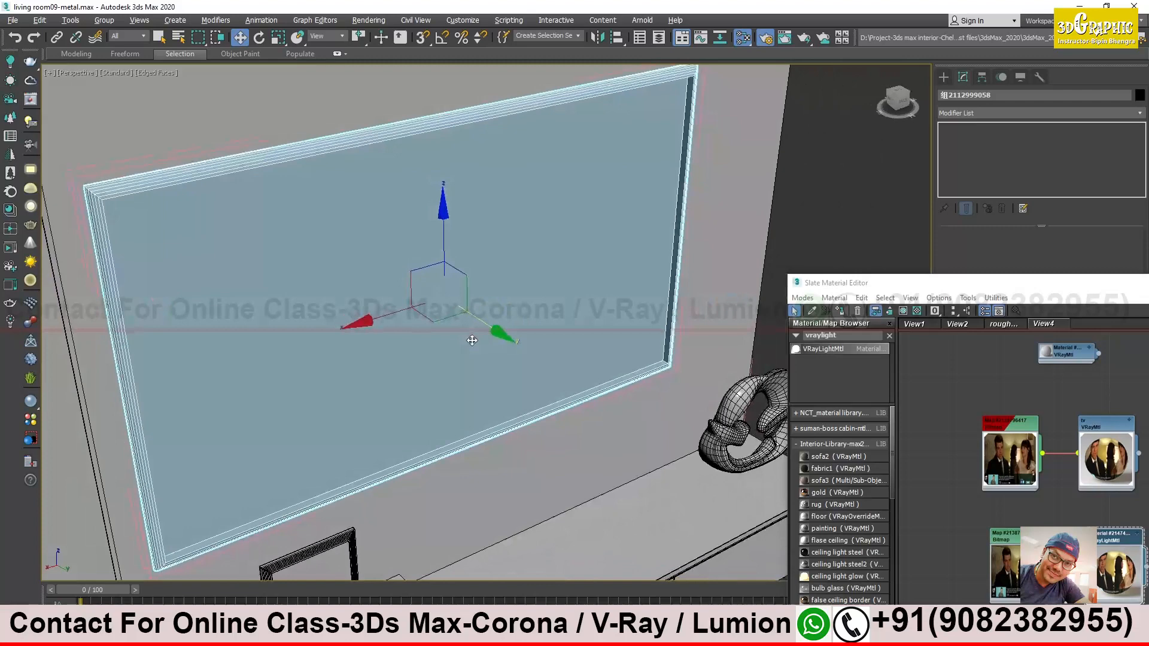
pyautogui.moveTo(497, 334)
pyautogui.mouseDown()
pyautogui.moveTo(561, 378)
pyautogui.moveTo(494, 326)
pyautogui.mouseUp()
pyautogui.click(104, 20)
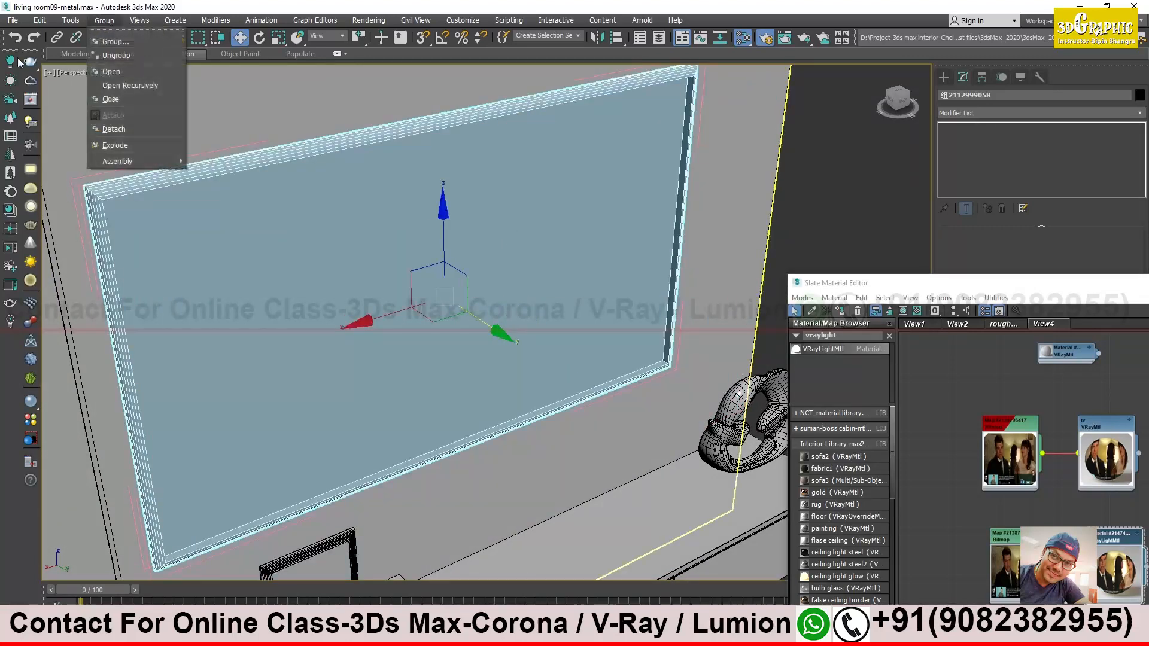
pyautogui.click(111, 71)
pyautogui.click(335, 161)
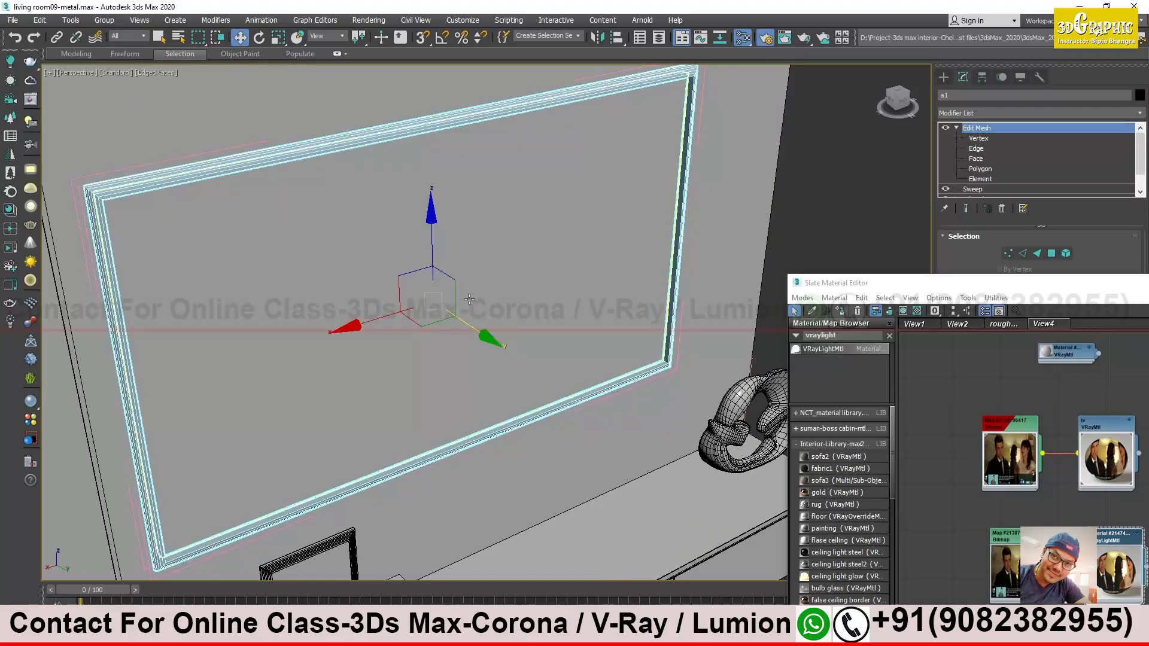
pyautogui.moveTo(485, 333); pyautogui.dragTo(681, 456)
pyautogui.hotkey('ctrl', 'z')
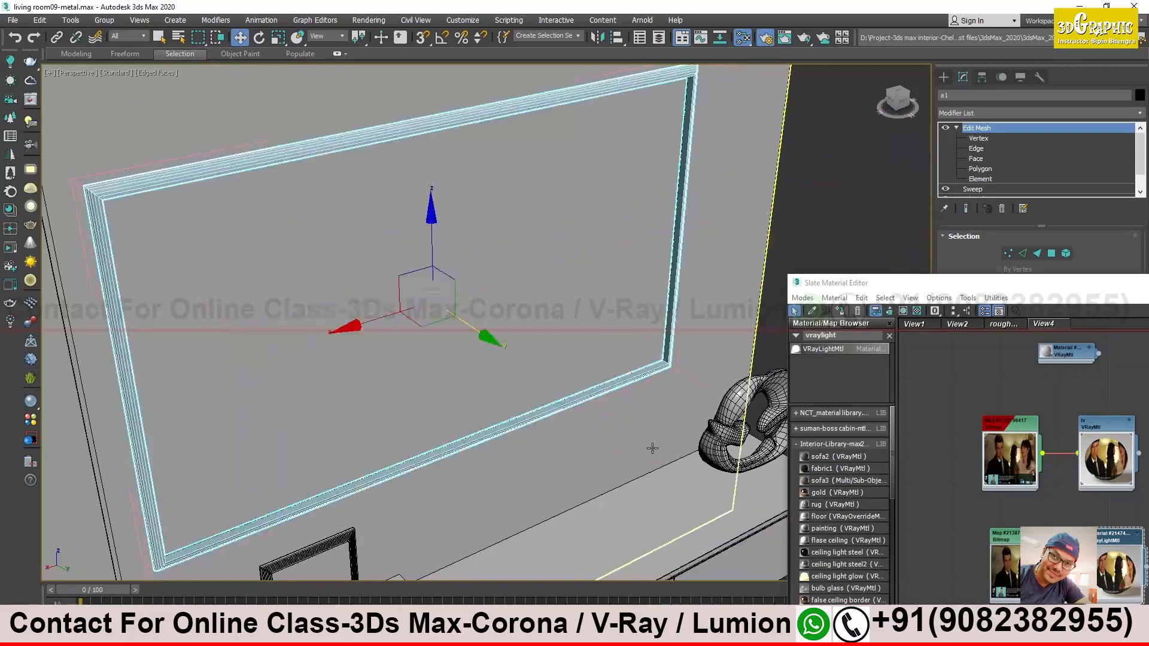
# Bring the material editor back over the viewport and place the blank VRayMtl node apart from the TV screen materials
pyautogui.moveTo(966, 284); pyautogui.dragTo(532, 79)
pyautogui.moveTo(636, 389); pyautogui.dragTo(611, 161, button='middle')
pyautogui.moveTo(648, 201); pyautogui.dragTo(612, 419, button='middle')
pyautogui.scroll(-1, 612, 419)
pyautogui.moveTo(614, 165); pyautogui.dragTo(625, 240, button='middle')
pyautogui.moveTo(587, 174)
pyautogui.keyDown('shift'); pyautogui.mouseDown()
pyautogui.moveTo(661, 428)
pyautogui.moveTo(641, 431)
pyautogui.mouseUp(); pyautogui.keyUp('shift')
pyautogui.moveTo(665, 455); pyautogui.dragTo(665, 229, button='middle')
pyautogui.moveTo(683, 292); pyautogui.dragTo(670, 242, button='middle')
pyautogui.moveTo(626, 147); pyautogui.dragTo(681, 264)
pyautogui.moveTo(614, 302); pyautogui.dragTo(613, 392, button='middle')
pyautogui.moveTo(618, 307); pyautogui.dragTo(638, 261, button='middle')
pyautogui.moveTo(711, 302); pyautogui.dragTo(676, 235)
pyautogui.moveTo(649, 331); pyautogui.dragTo(612, 288, button='middle')
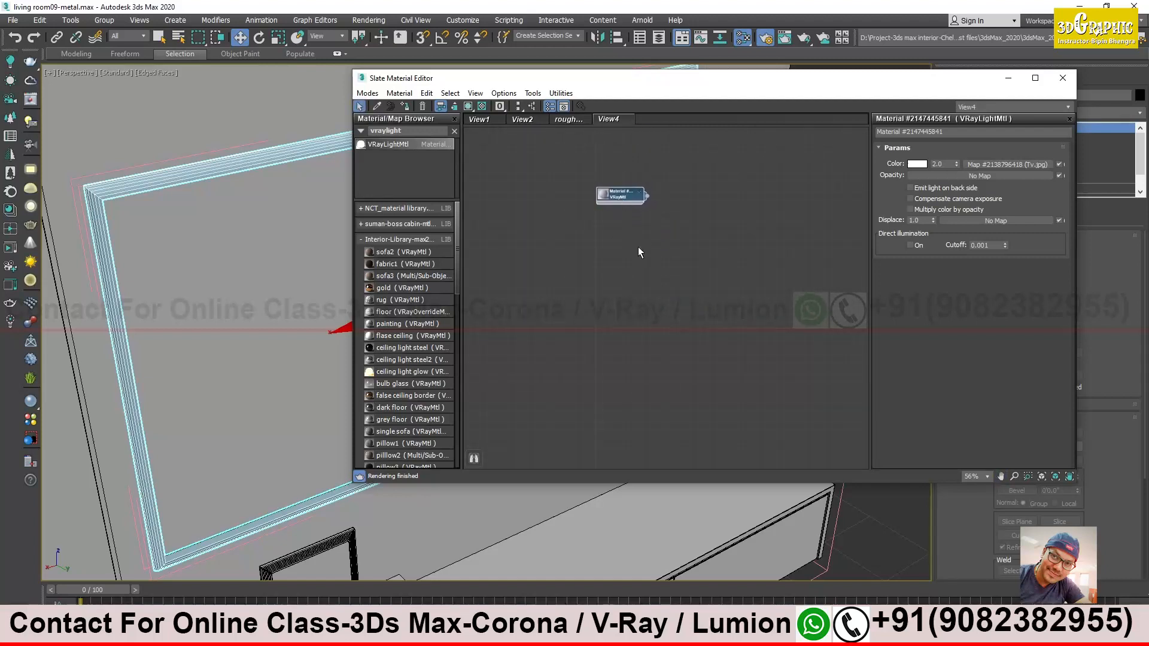
pyautogui.scroll(1, 598, 207)
pyautogui.moveTo(607, 212); pyautogui.dragTo(625, 226, button='middle')
pyautogui.moveTo(654, 214); pyautogui.dragTo(646, 173)
# Rename the blank VRayMtl as back plastic and set its diffuse color to RGB 15, 15, 15
pyautogui.doubleClick(645, 174)
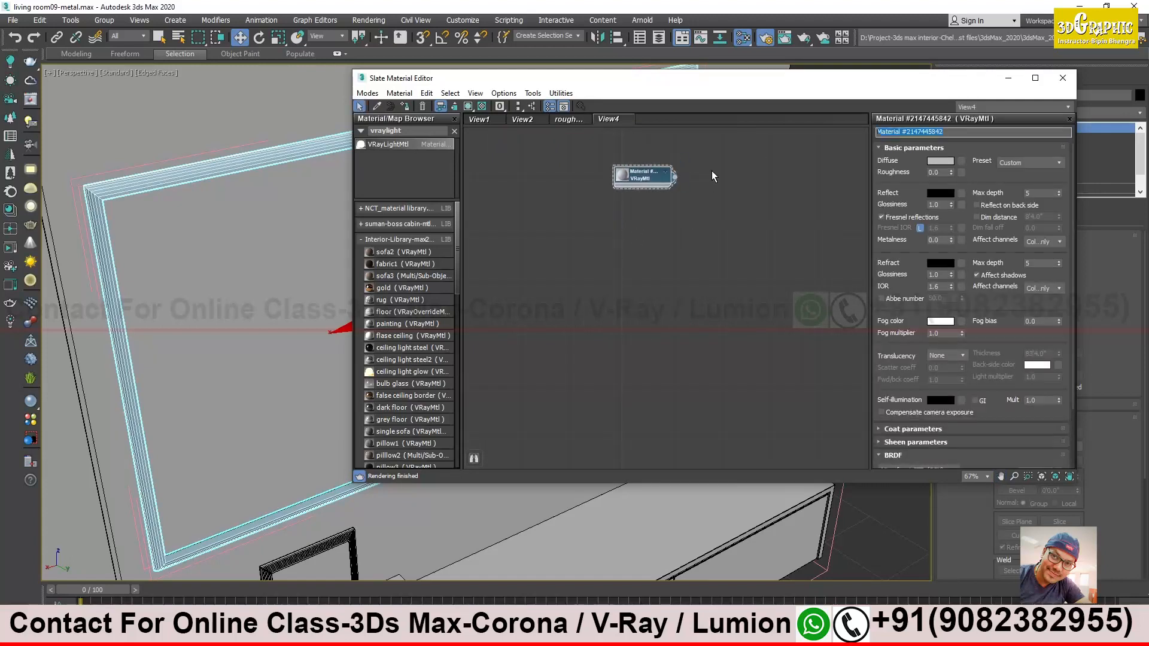
pyautogui.write('back plastic')
pyautogui.click(940, 160)
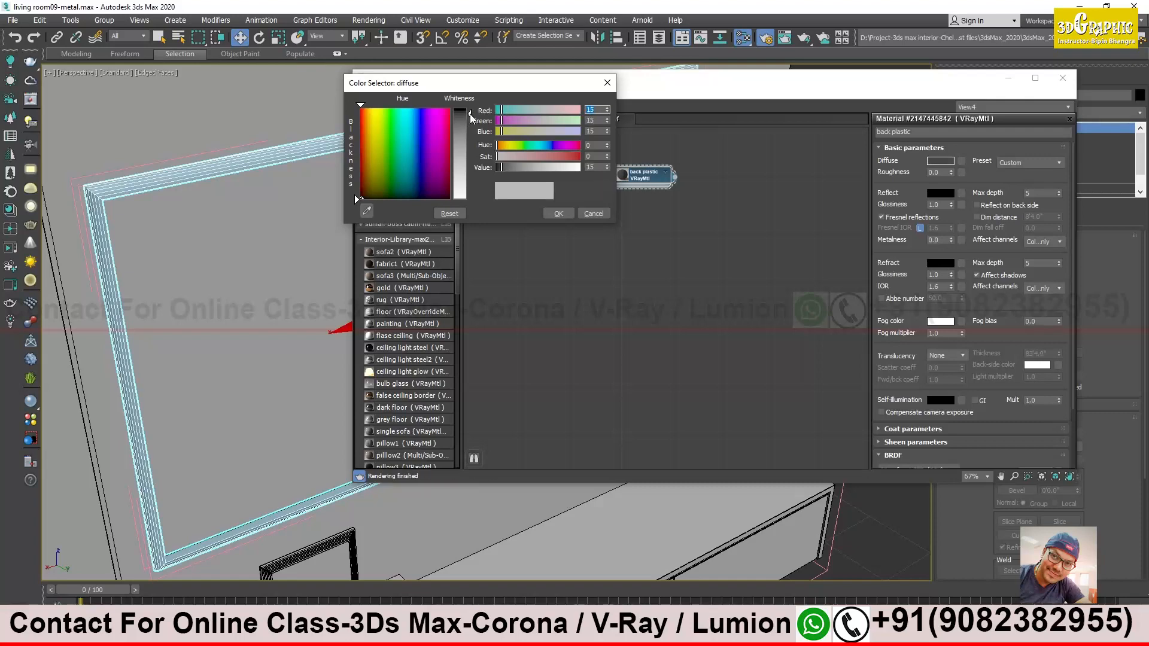
pyautogui.click(558, 213)
# Open a separate preview window for the back plastic material and enlarge it beside the node view
pyautogui.rightClick(638, 176)
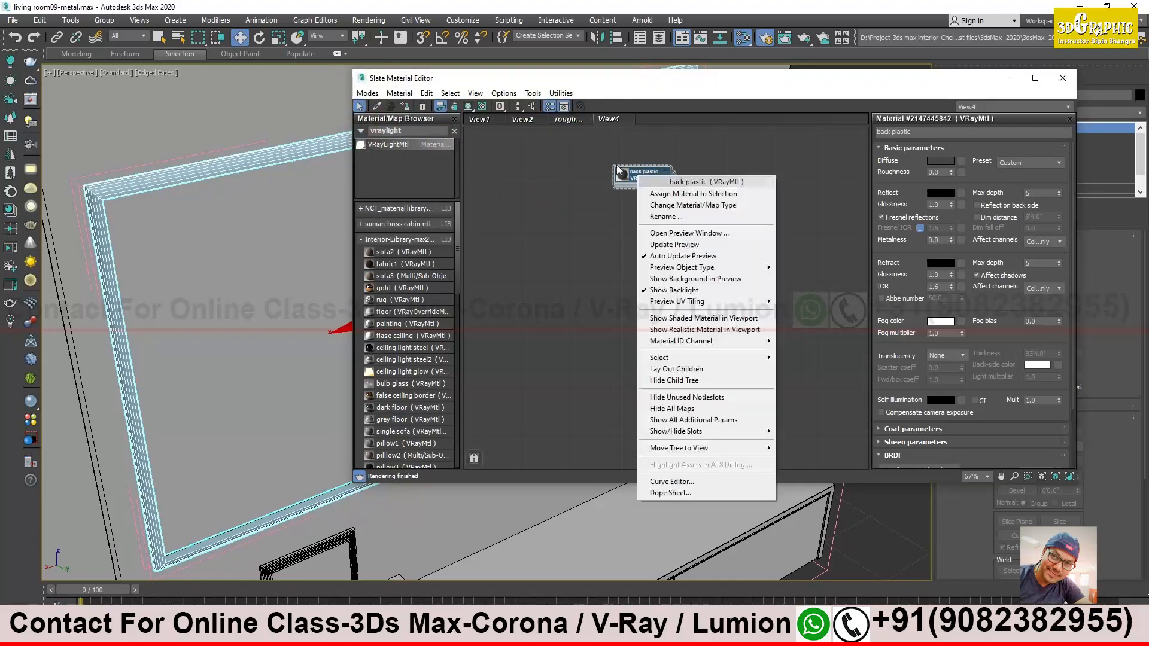
pyautogui.click(709, 234)
pyautogui.moveTo(701, 233); pyautogui.dragTo(219, 105)
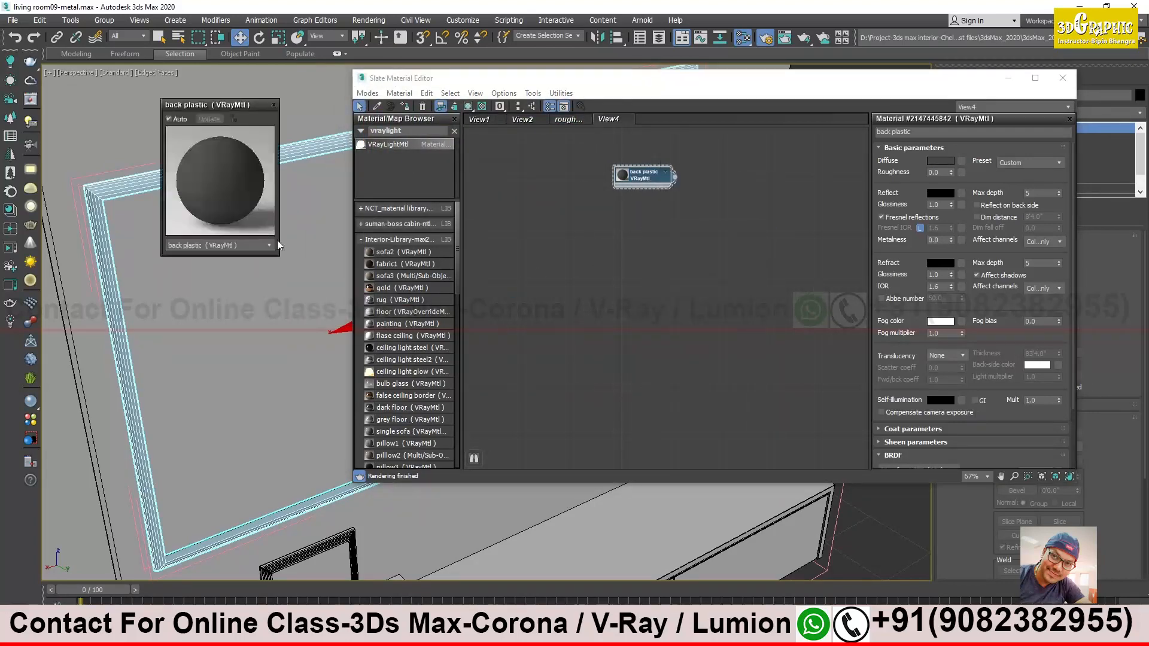
pyautogui.moveTo(279, 254); pyautogui.dragTo(428, 406)
pyautogui.moveTo(298, 106); pyautogui.dragTo(247, 42)
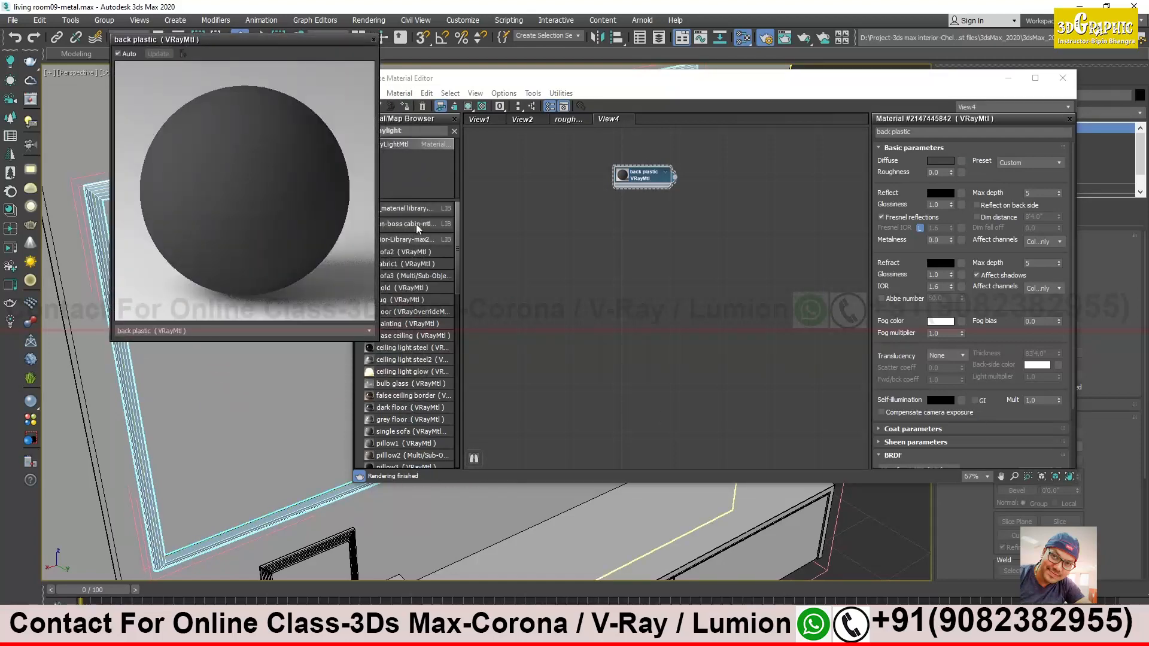
# Give the back plastic material a light grey reflection color and set its reflection glossiness to 0.7
pyautogui.click(947, 195)
pyautogui.moveTo(467, 138); pyautogui.dragTo(471, 167)
pyautogui.click(557, 213)
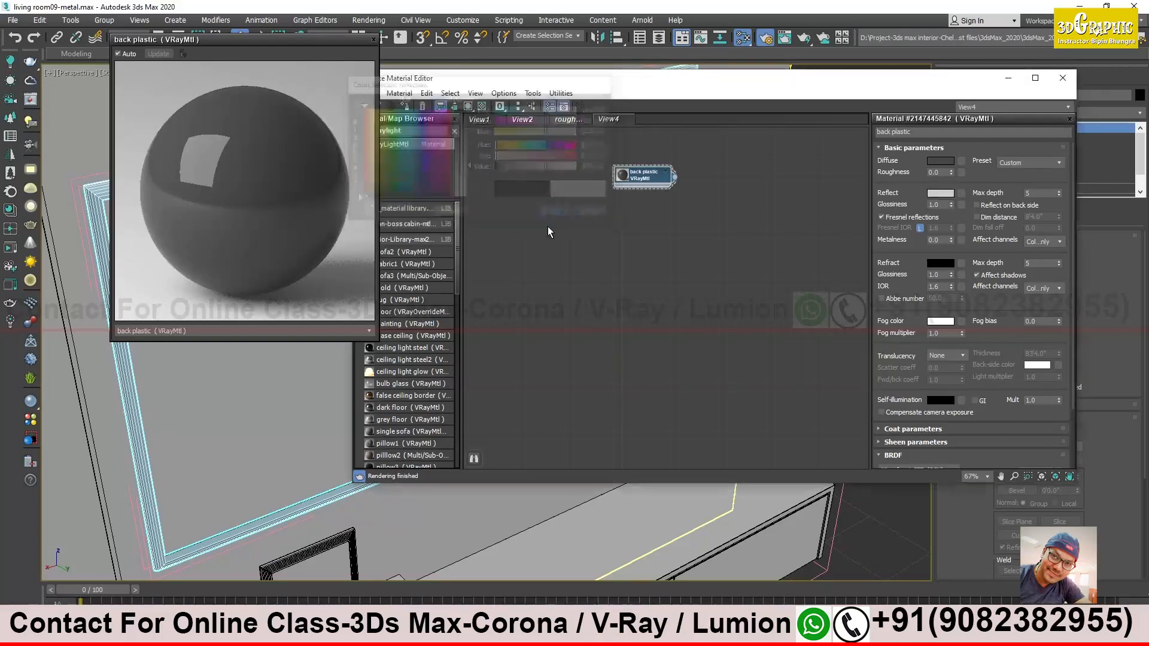
pyautogui.doubleClick(937, 205)
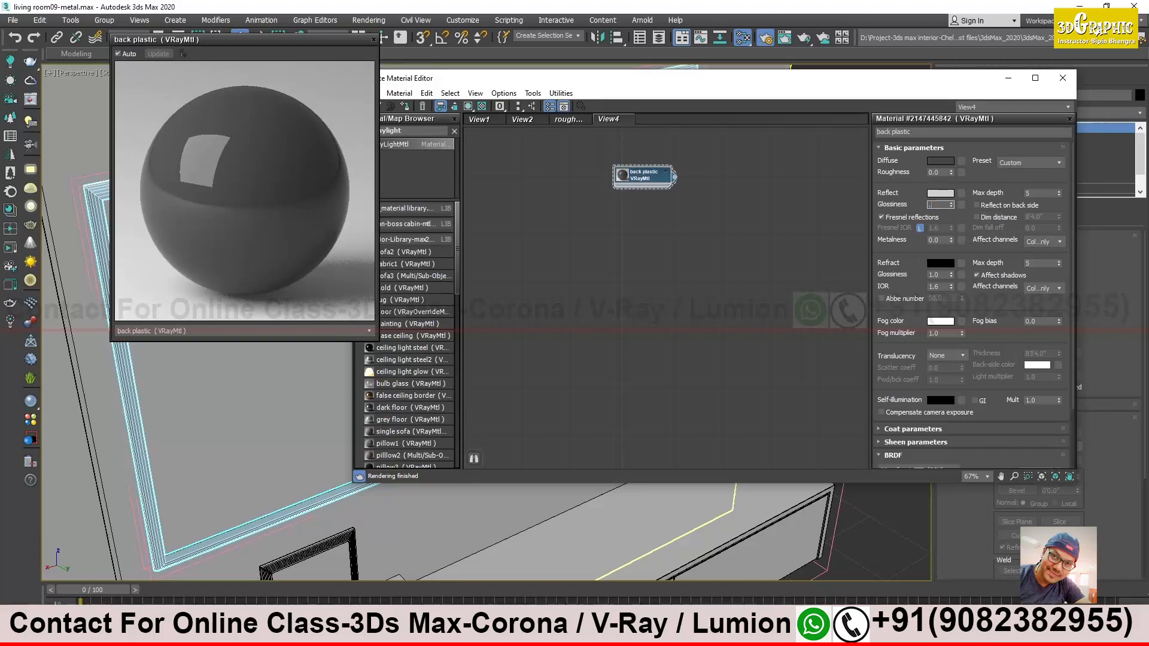
pyautogui.write('.7')
pyautogui.press('Return')
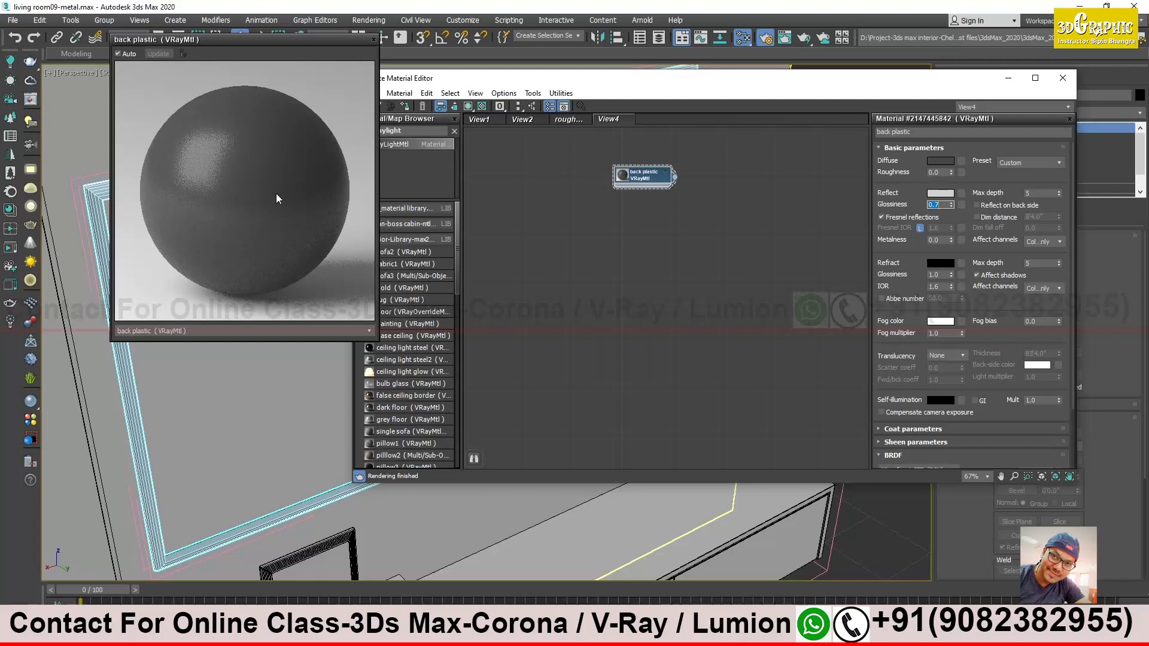
# Search the material browser for noise and add a general Noise map next to the back plastic node
pyautogui.moveTo(467, 78); pyautogui.dragTo(524, 79)
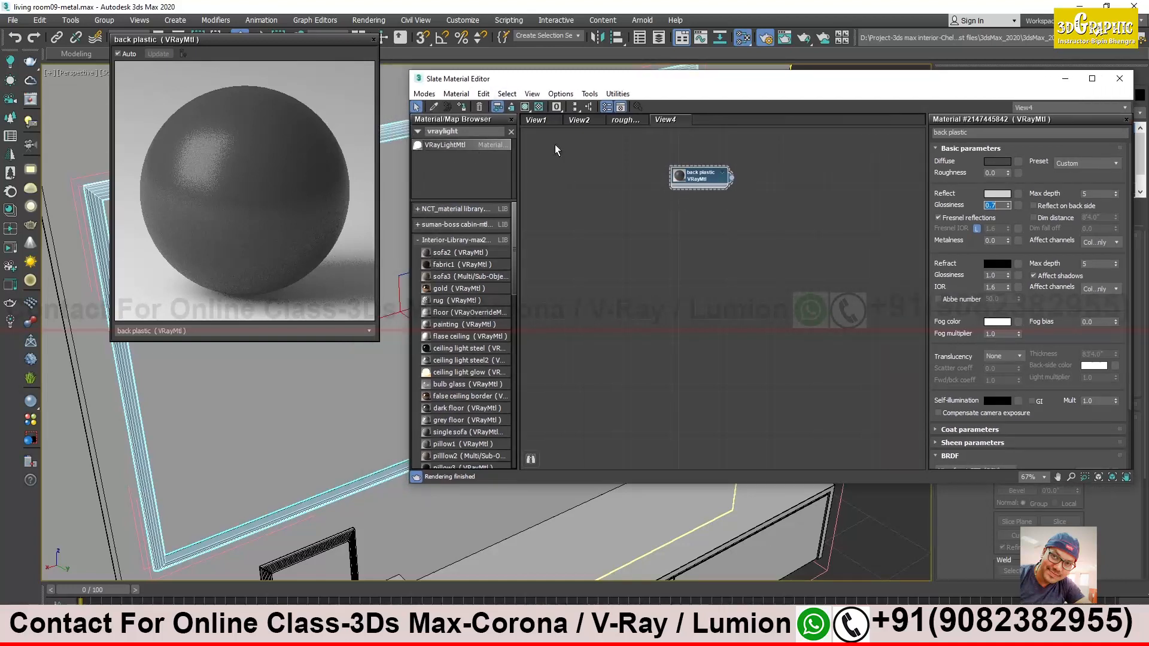
pyautogui.doubleClick(466, 132)
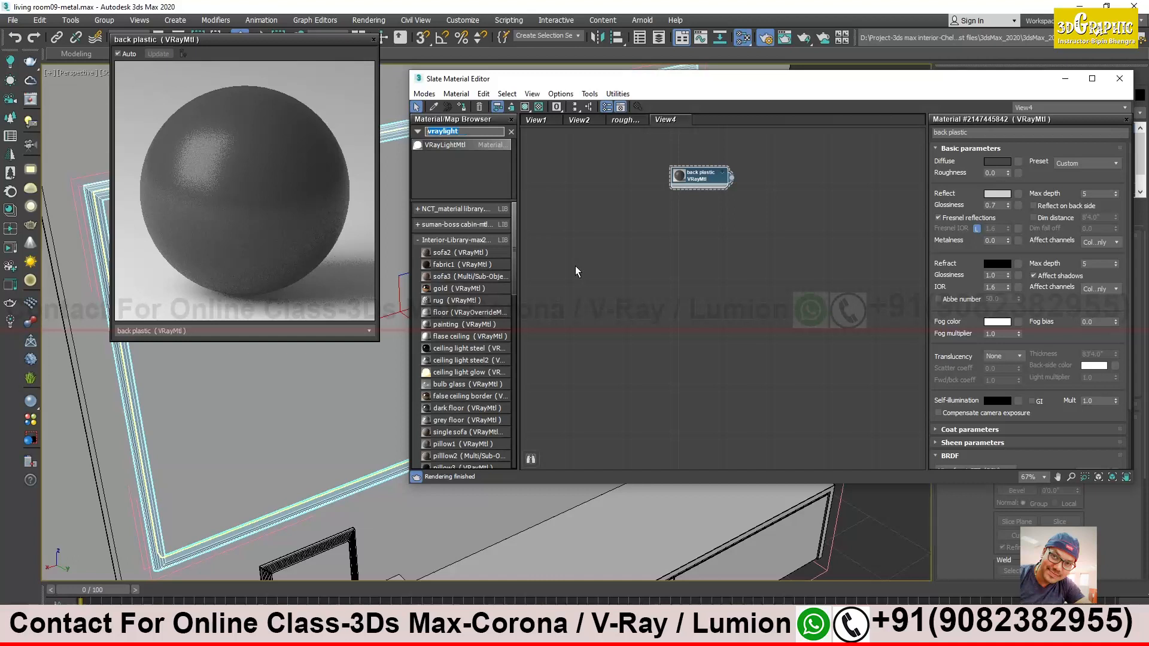
pyautogui.write('noise')
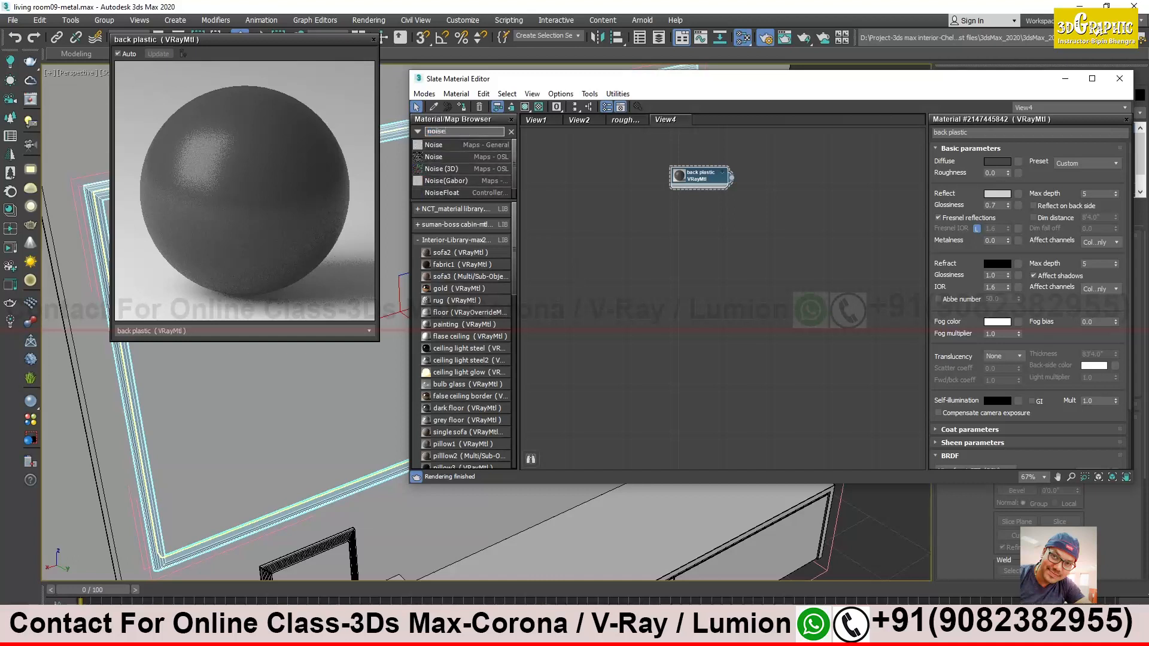
pyautogui.moveTo(457, 146); pyautogui.dragTo(604, 210)
pyautogui.scroll(5, 600, 175)
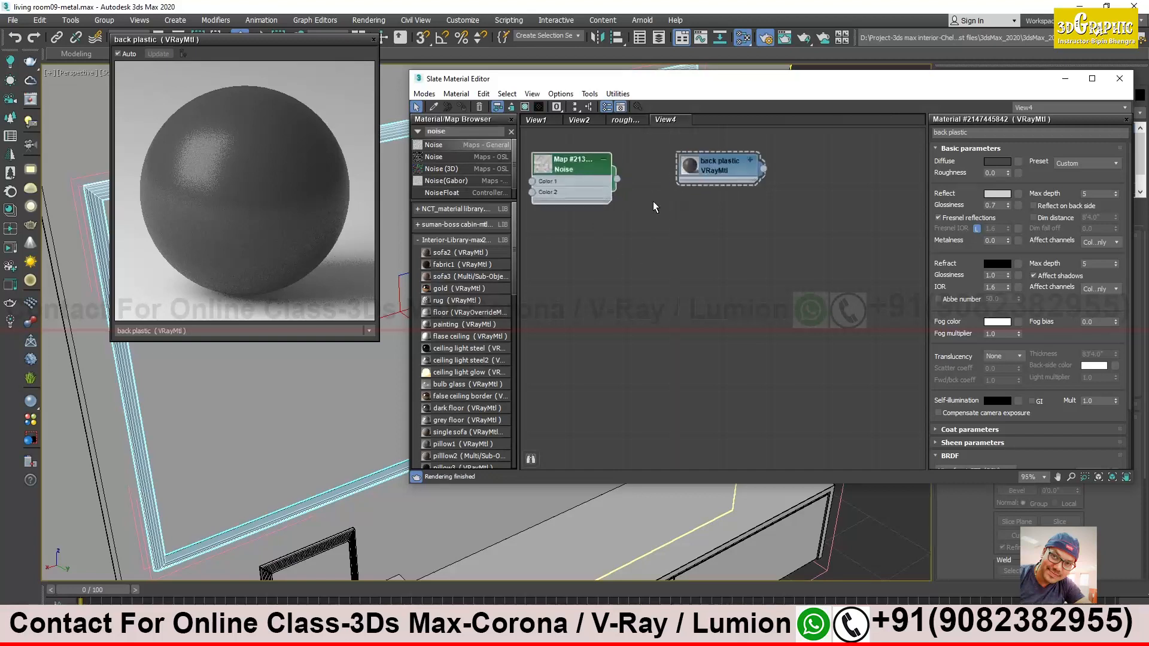
# Enlarge the Noise node's preview, expand the back plastic node's map inputs, and place the Noise node beside it
pyautogui.moveTo(636, 230); pyautogui.dragTo(628, 298, button='middle')
pyautogui.doubleClick(583, 243)
pyautogui.scroll(-4, 652, 304)
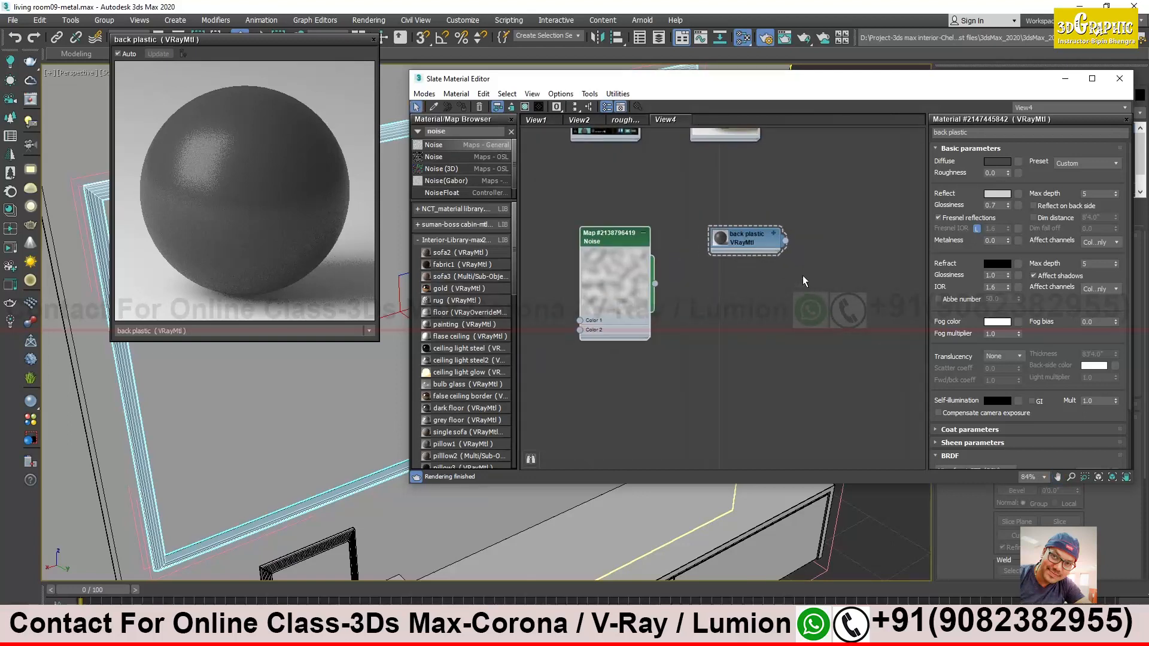
pyautogui.click(773, 235)
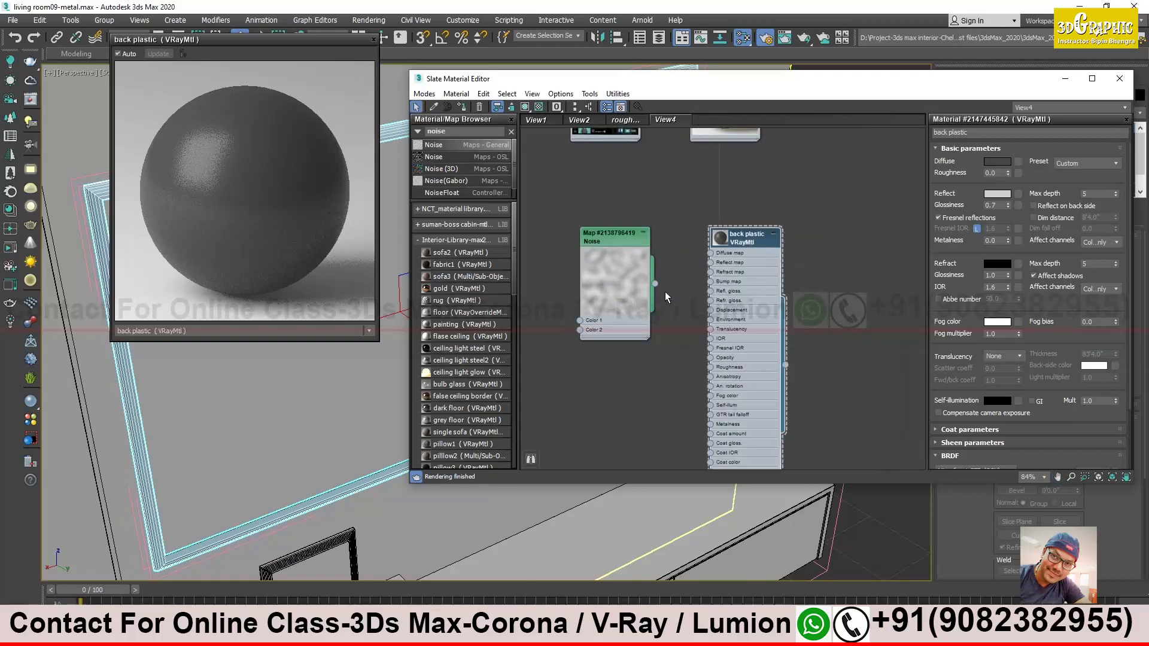
pyautogui.moveTo(626, 237); pyautogui.dragTo(596, 217)
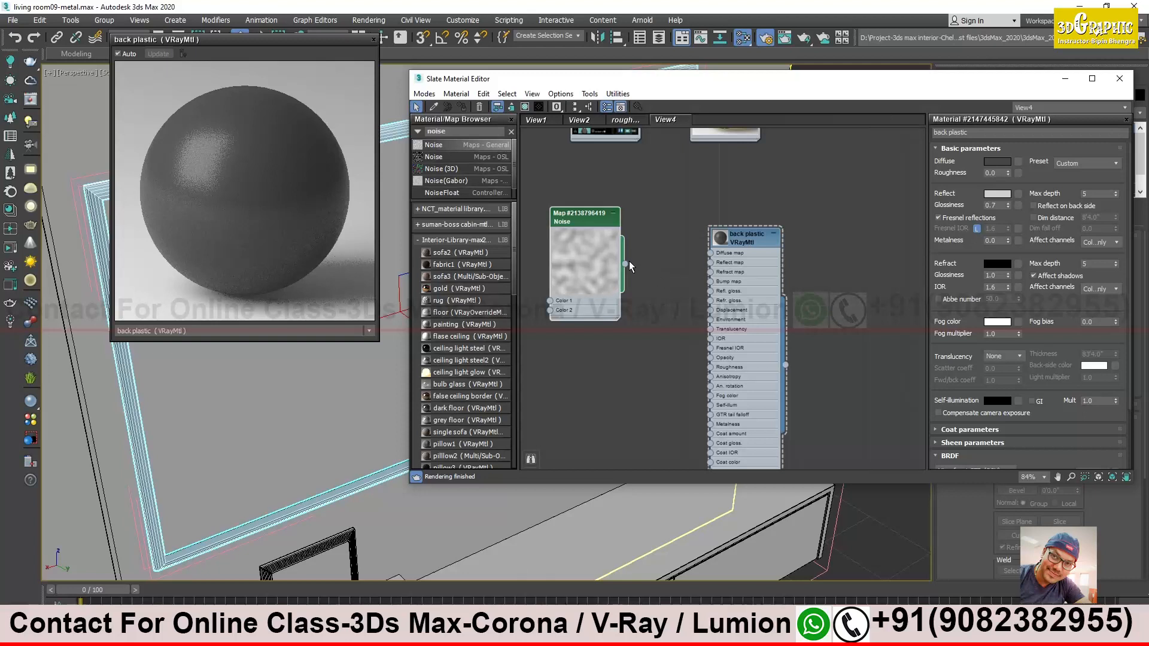
# Connect the Noise map to the reflect, roughness and bump inputs of the back plastic material
pyautogui.moveTo(626, 263); pyautogui.dragTo(680, 291)
pyautogui.moveTo(663, 264); pyautogui.dragTo(1019, 194)
pyautogui.click(744, 318)
pyautogui.moveTo(625, 264); pyautogui.dragTo(712, 368)
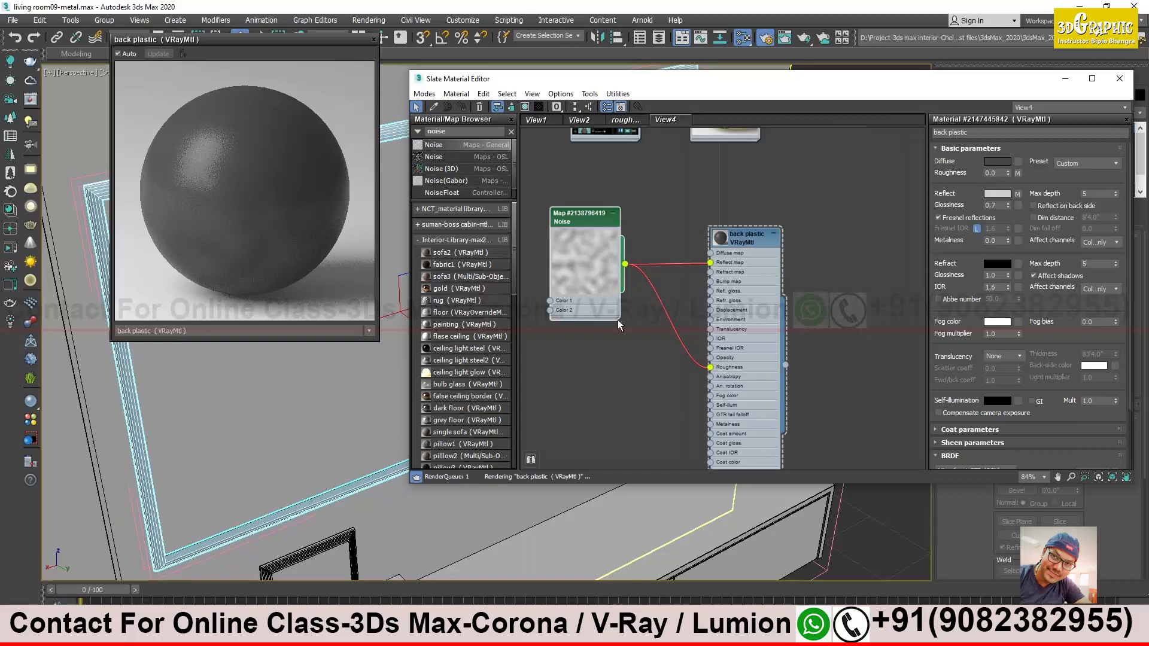
pyautogui.moveTo(625, 264); pyautogui.dragTo(711, 282)
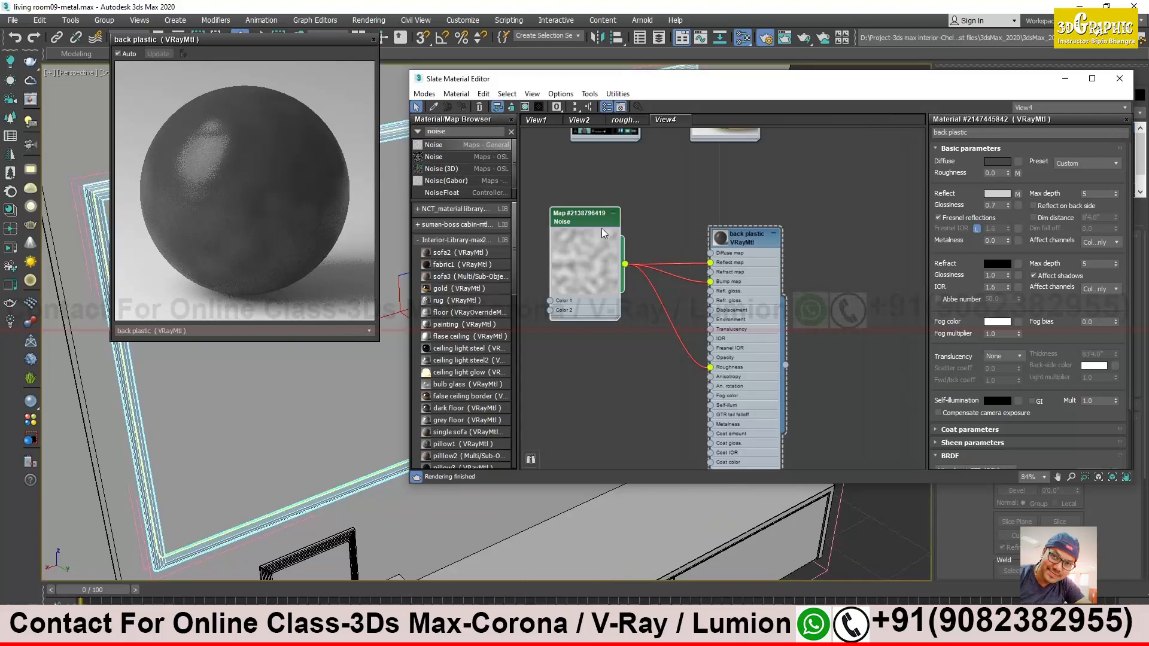
# Set the Noise map's size to 1
pyautogui.doubleClick(590, 214)
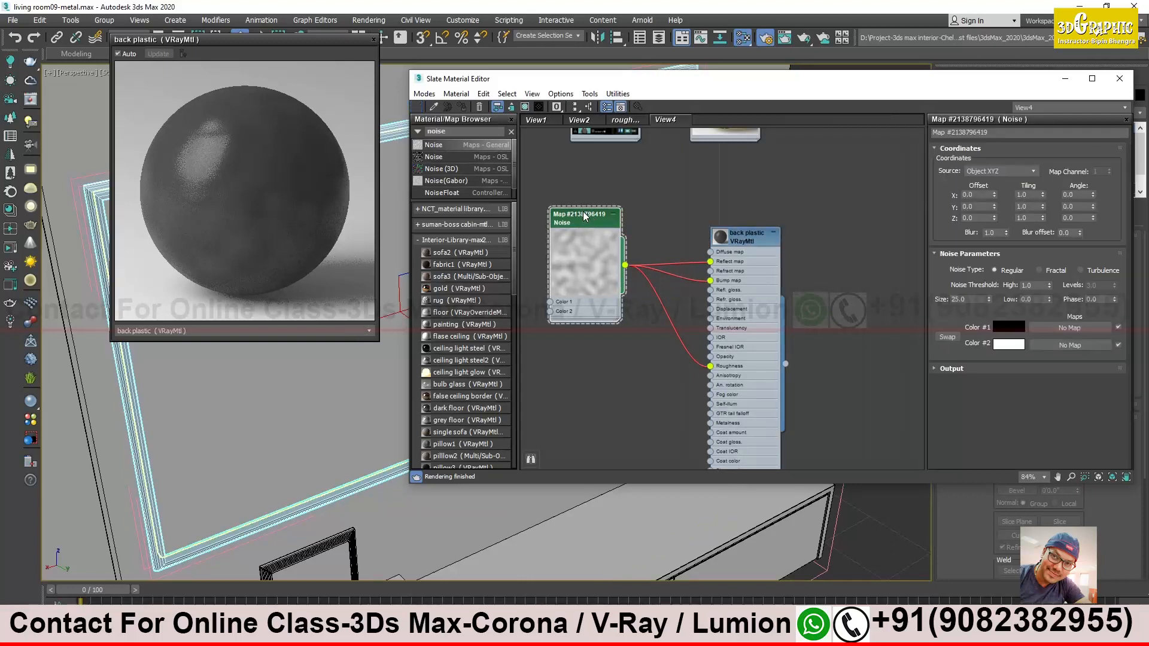
pyautogui.doubleClick(979, 300)
pyautogui.write('1')
pyautogui.press('Return')
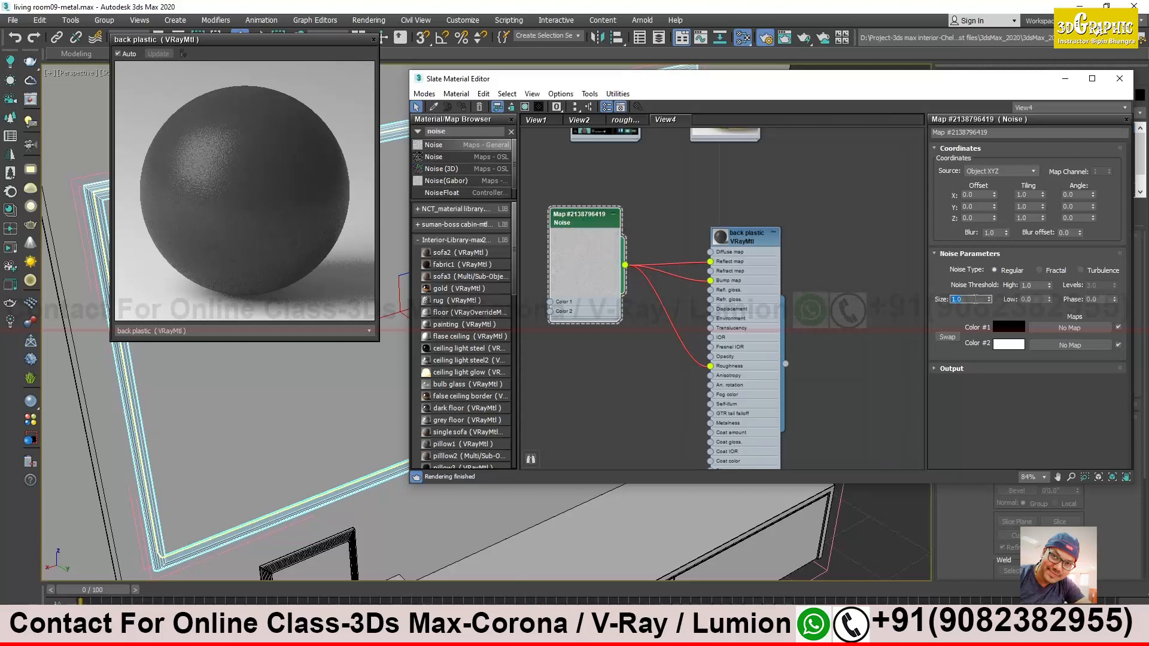
# Enlarge the back plastic preview window and move it clear of the material editor's node view
pyautogui.click(356, 143)
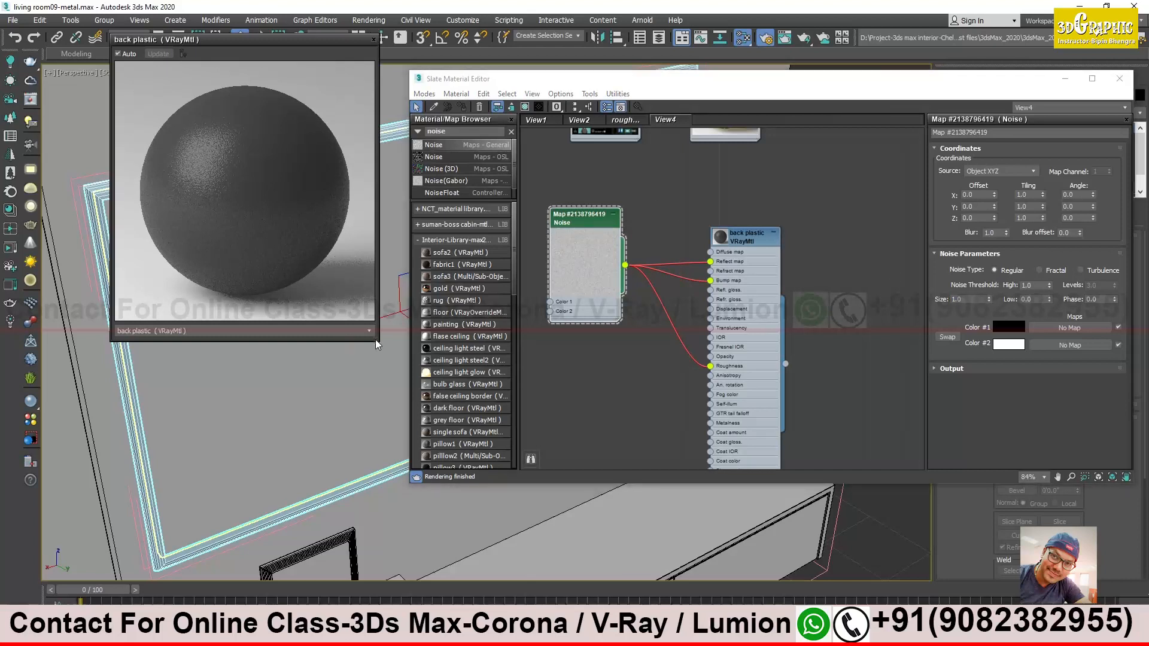
pyautogui.moveTo(378, 342); pyautogui.dragTo(530, 492)
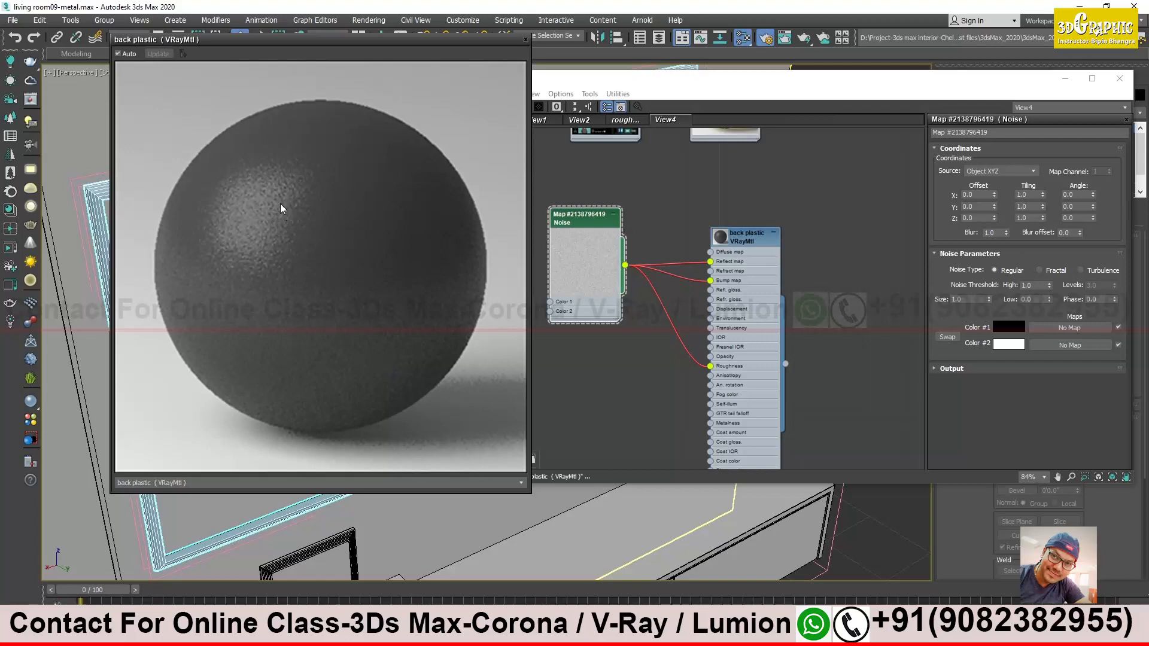
pyautogui.moveTo(339, 41); pyautogui.dragTo(206, 42)
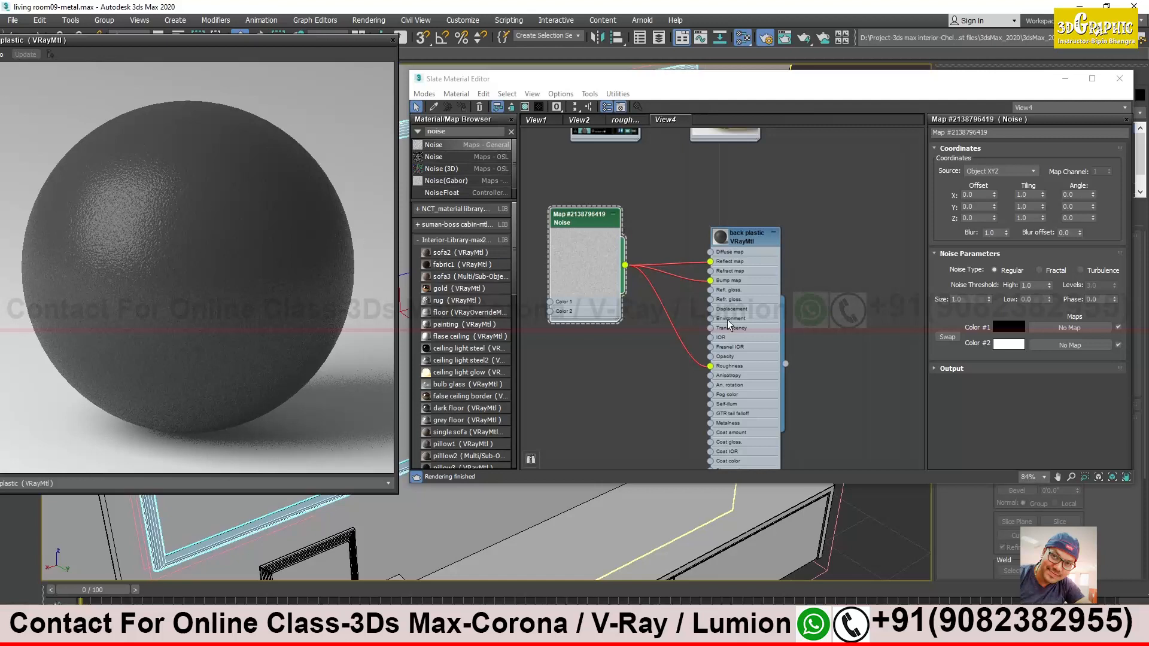
# Try different roughness values on the back plastic material, from 1.0 down to 0.06
pyautogui.doubleClick(751, 235)
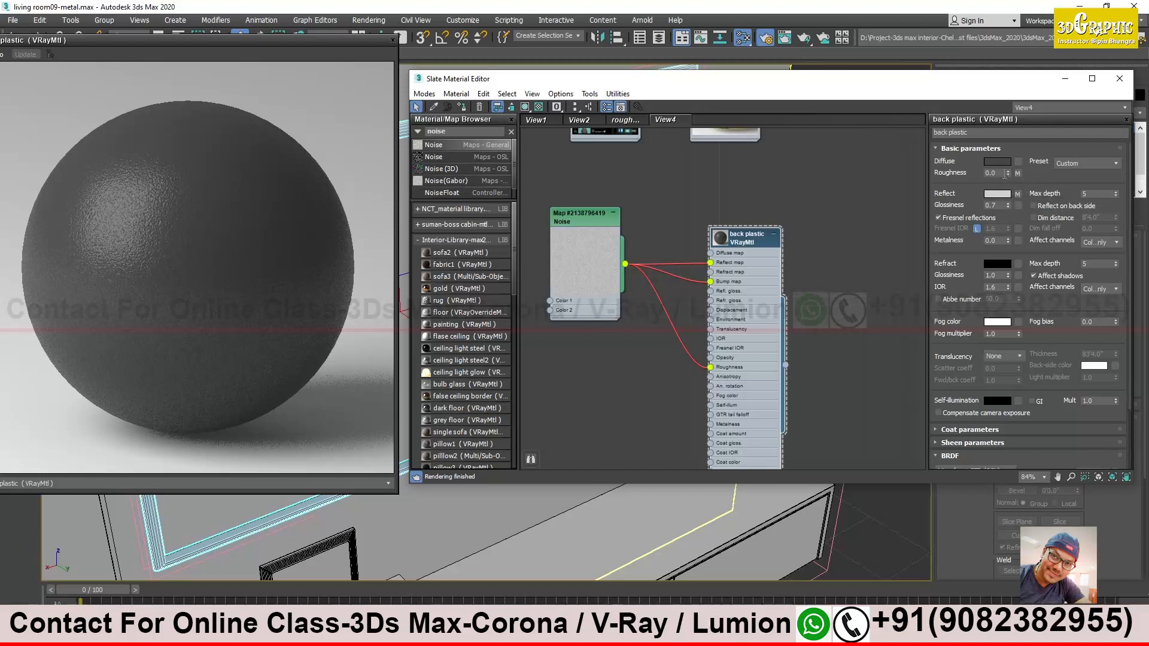
pyautogui.moveTo(1008, 173); pyautogui.dragTo(1009, 144)
pyautogui.moveTo(1010, 101); pyautogui.dragTo(1009, 72)
pyautogui.click(1008, 173)
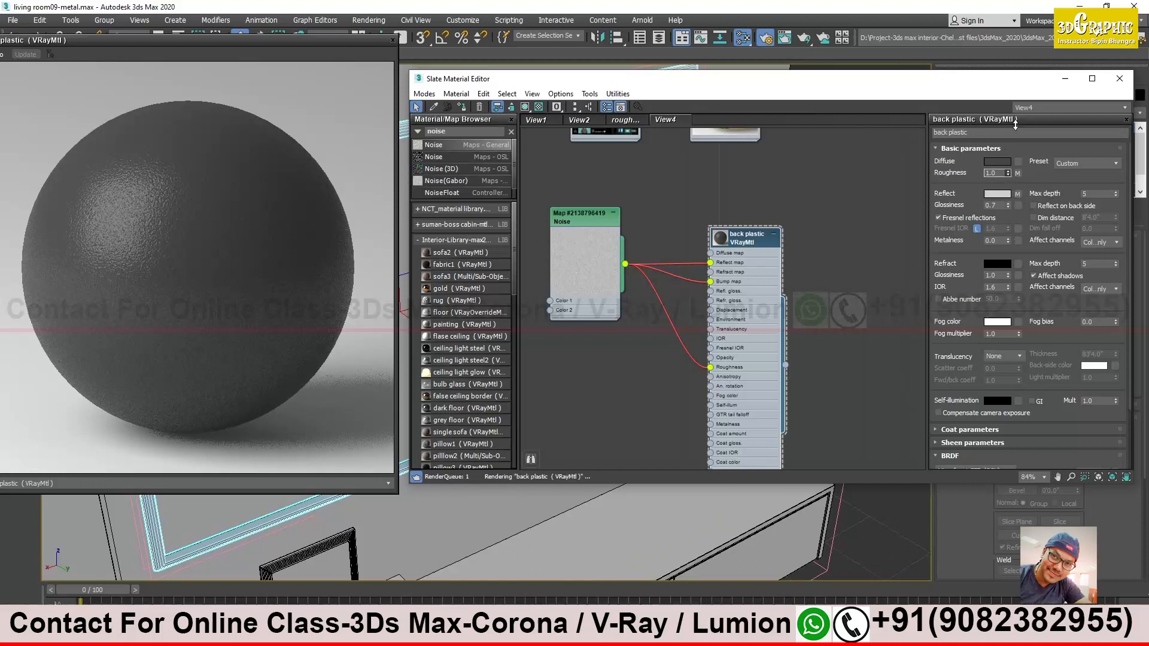
pyautogui.moveTo(1039, 285); pyautogui.dragTo(1043, 307)
pyautogui.moveTo(1036, 159); pyautogui.dragTo(1042, 206)
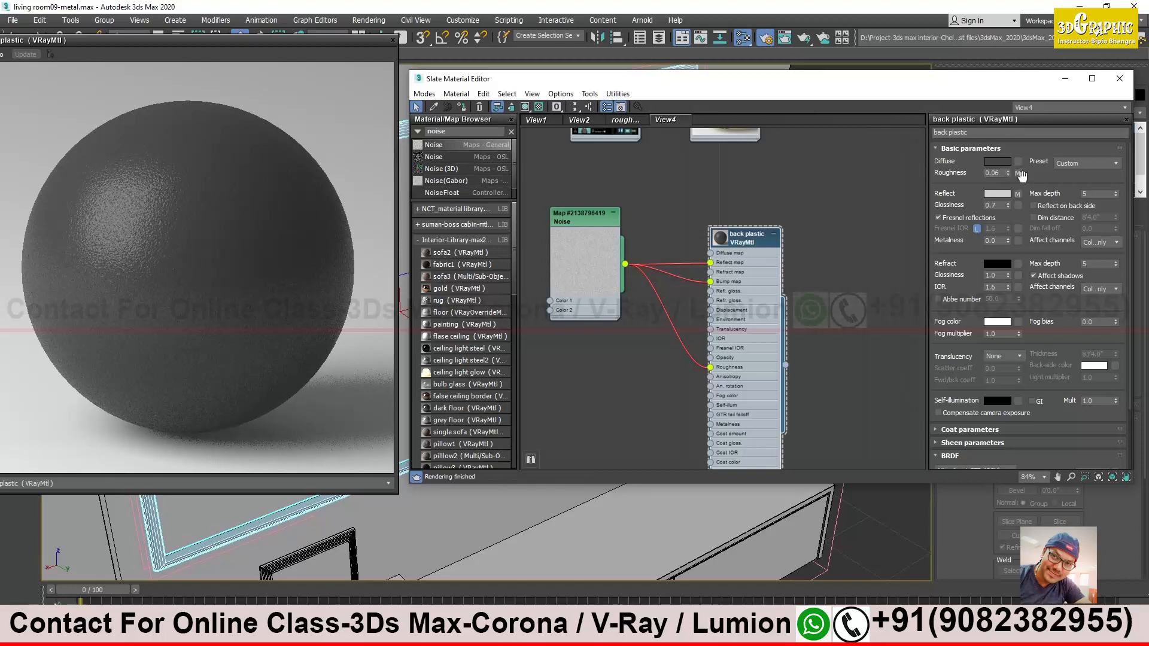
# Clear the back plastic material's roughness map and try a roughness of 0.72
pyautogui.rightClick(1017, 173)
pyautogui.click(1047, 207)
pyautogui.rightClick(1008, 173)
pyautogui.write('0.72')
pyautogui.press('Return')
pyautogui.click(1008, 171)
pyautogui.rightClick(1008, 173)
# Reset the back plastic roughness to 0 and copy the reflection's Noise map to roughness as an instance
pyautogui.moveTo(1008, 174); pyautogui.dragTo(998, 9)
pyautogui.moveTo(1026, 109); pyautogui.dragTo(1020, 119)
pyautogui.rightClick(1008, 173)
pyautogui.moveTo(1024, 193); pyautogui.dragTo(1018, 174)
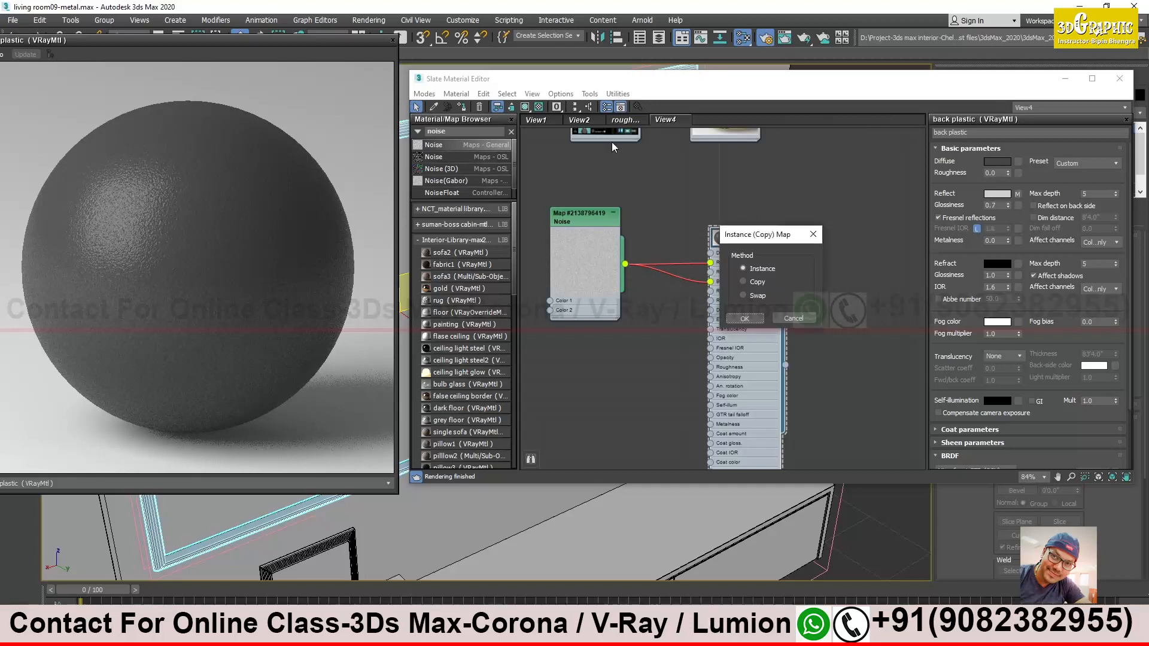
pyautogui.click(734, 320)
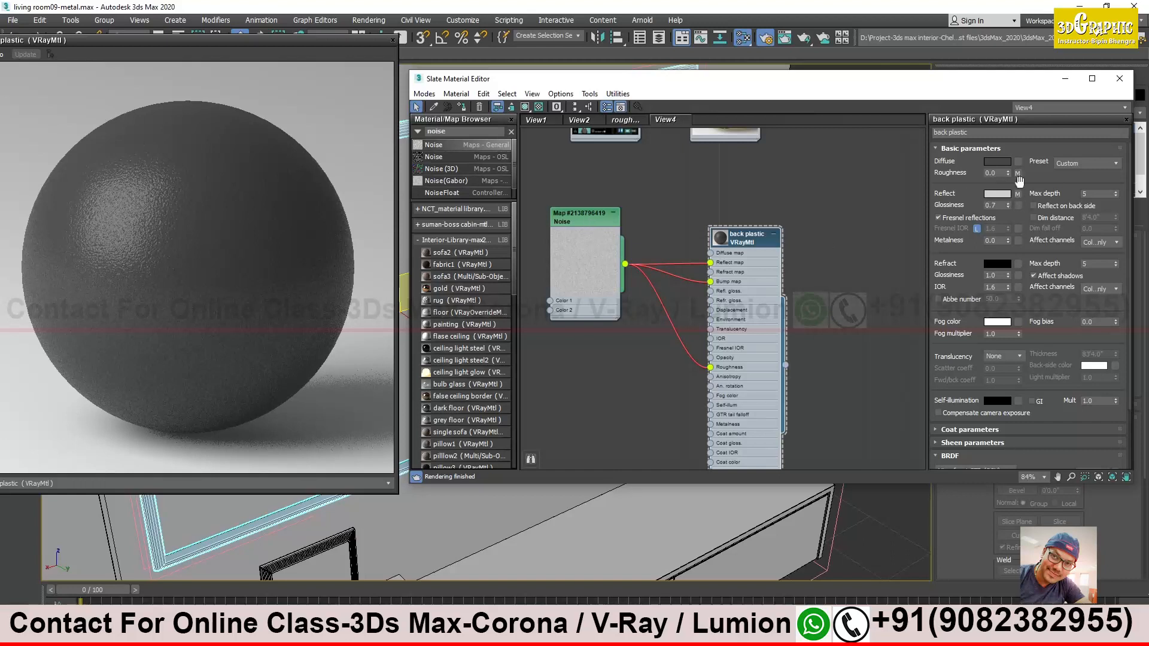
# Set the diffuse roughness map amount of the back plastic material to 10
pyautogui.scroll(-5, 1044, 177)
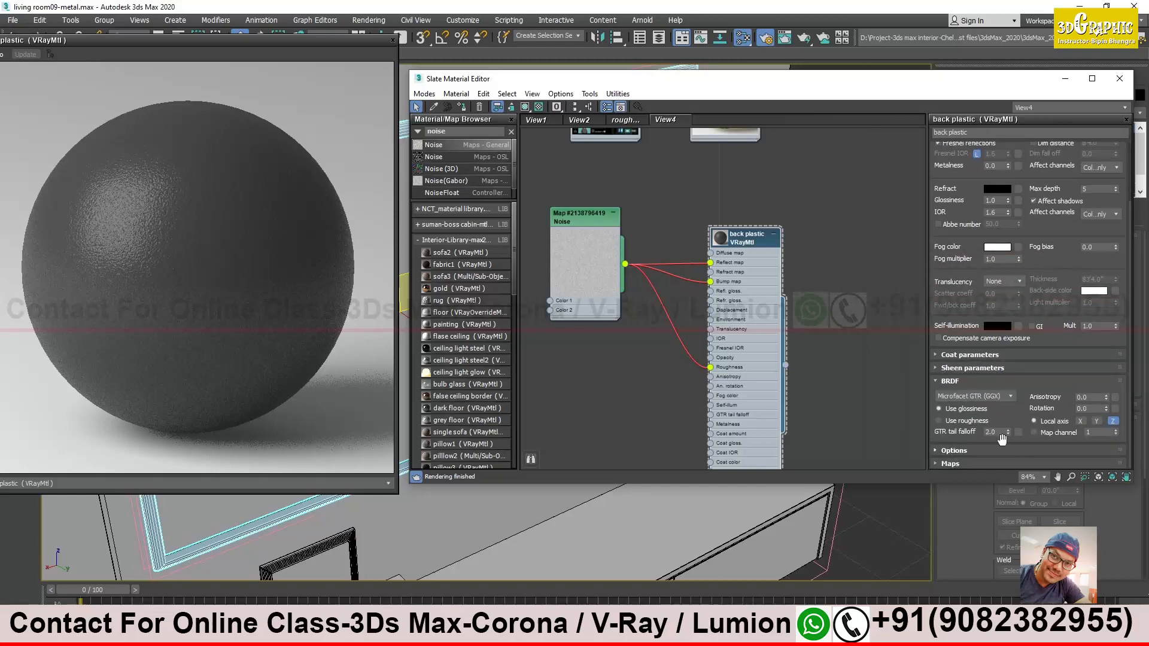
pyautogui.moveTo(1042, 78); pyautogui.dragTo(1003, 34)
pyautogui.click(916, 419)
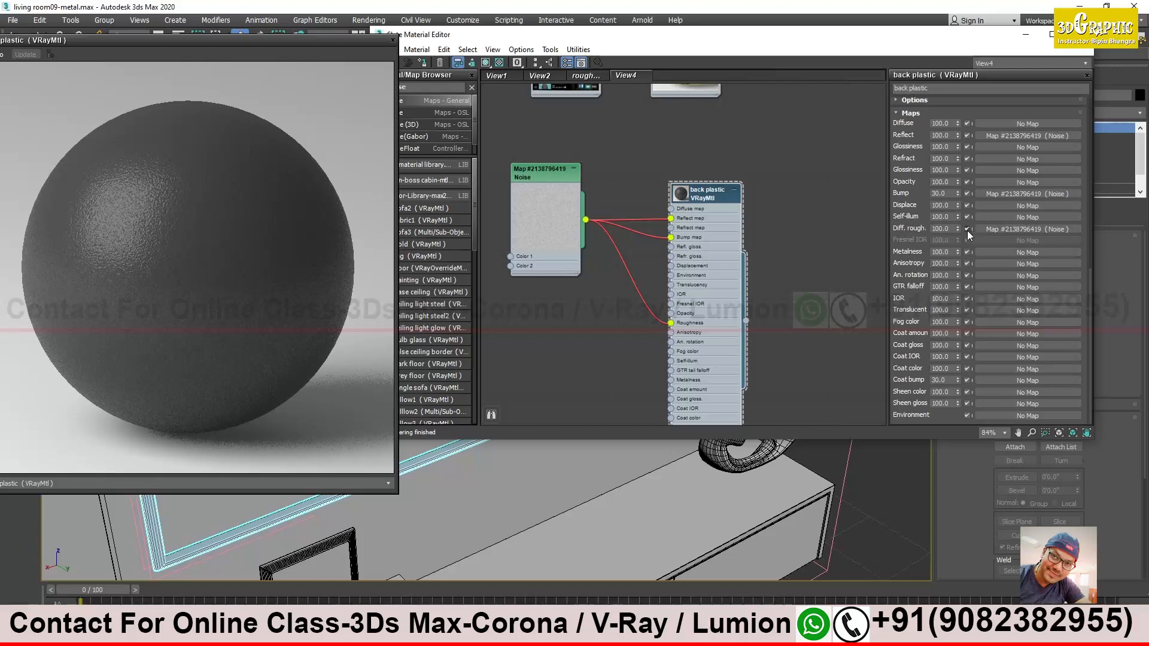
pyautogui.doubleClick(952, 228)
pyautogui.press('Return')
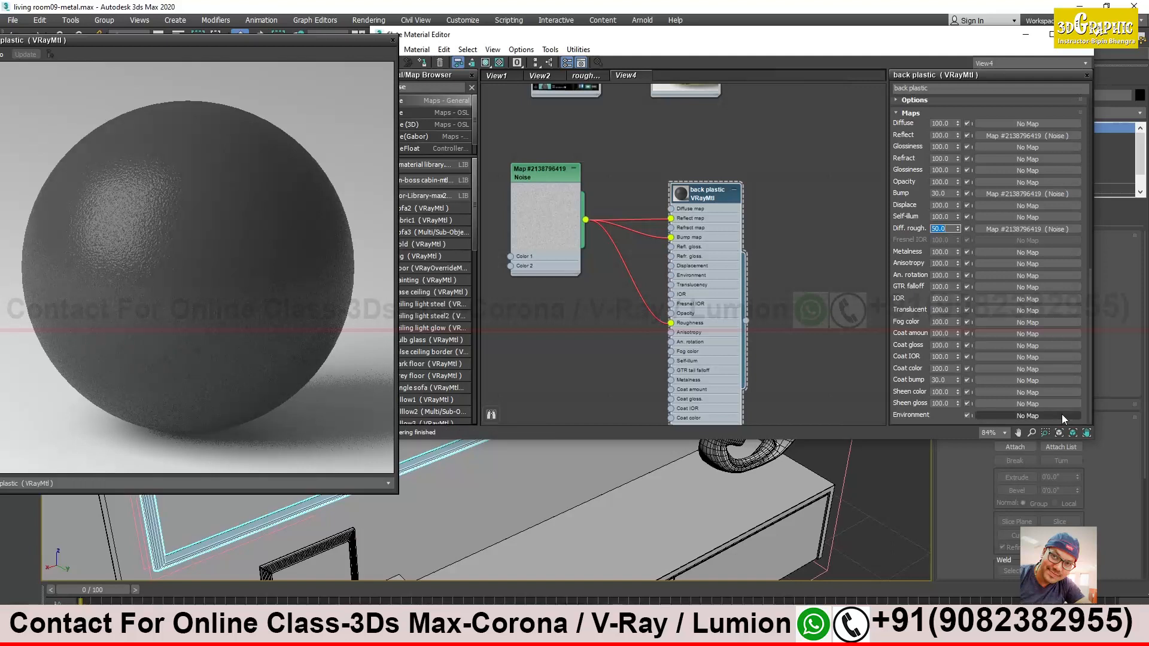
pyautogui.write('10')
pyautogui.press('Return')
# Move the Noise node lower, collapse its preview and open its parameters
pyautogui.moveTo(563, 173); pyautogui.dragTo(573, 204)
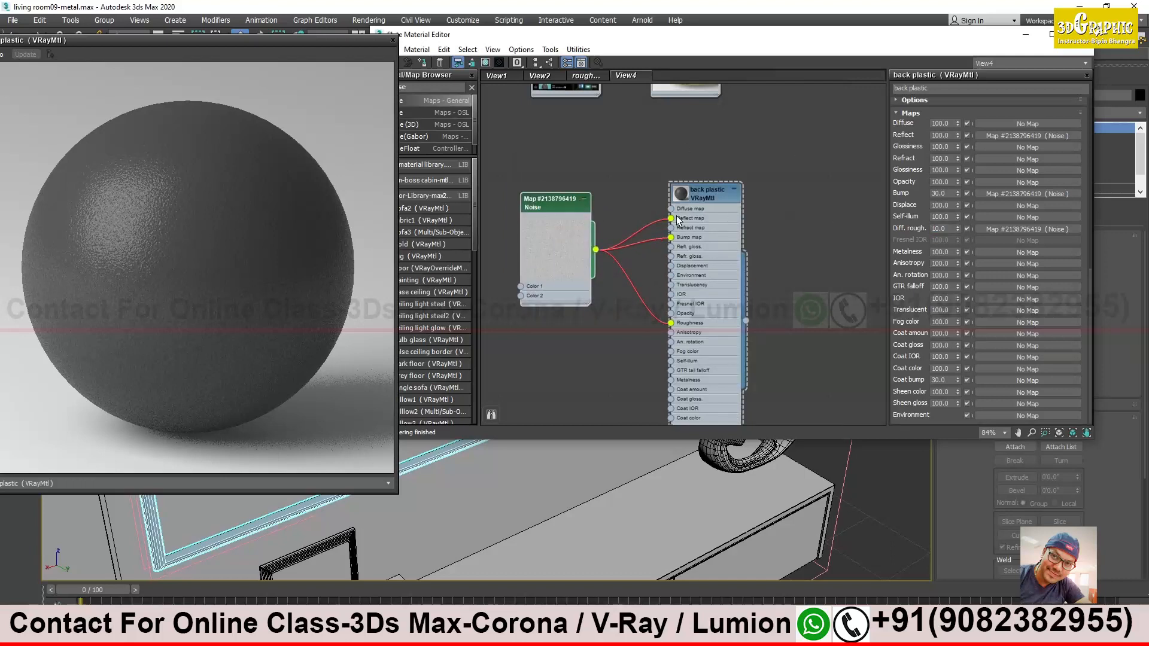
pyautogui.doubleClick(577, 236)
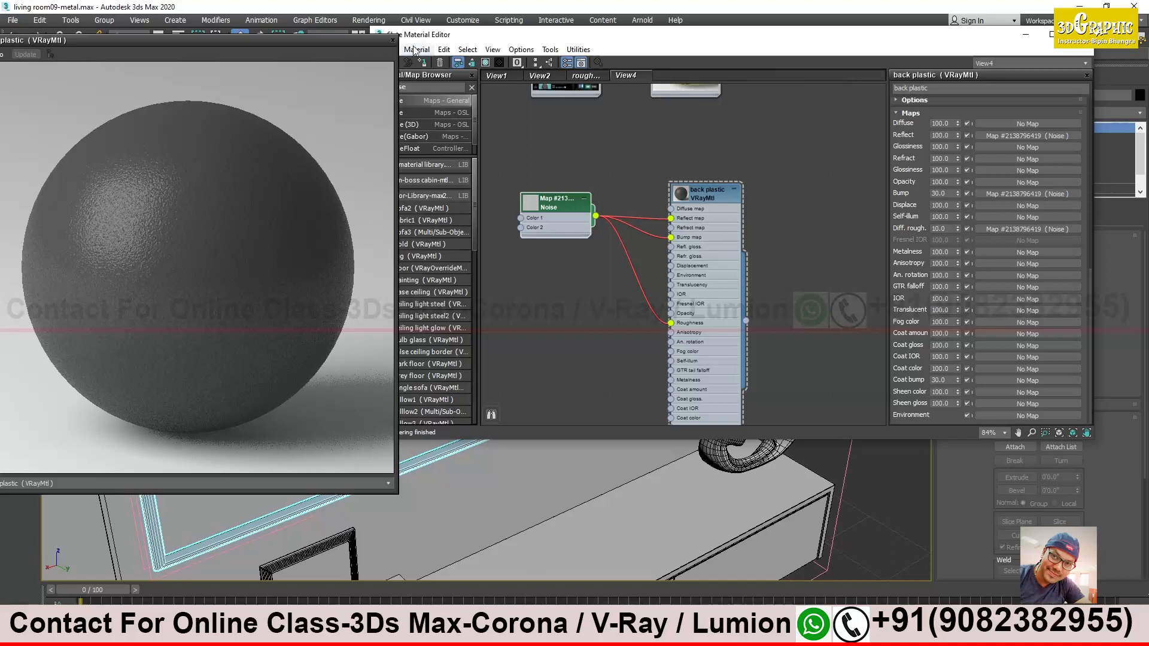
pyautogui.doubleClick(551, 206)
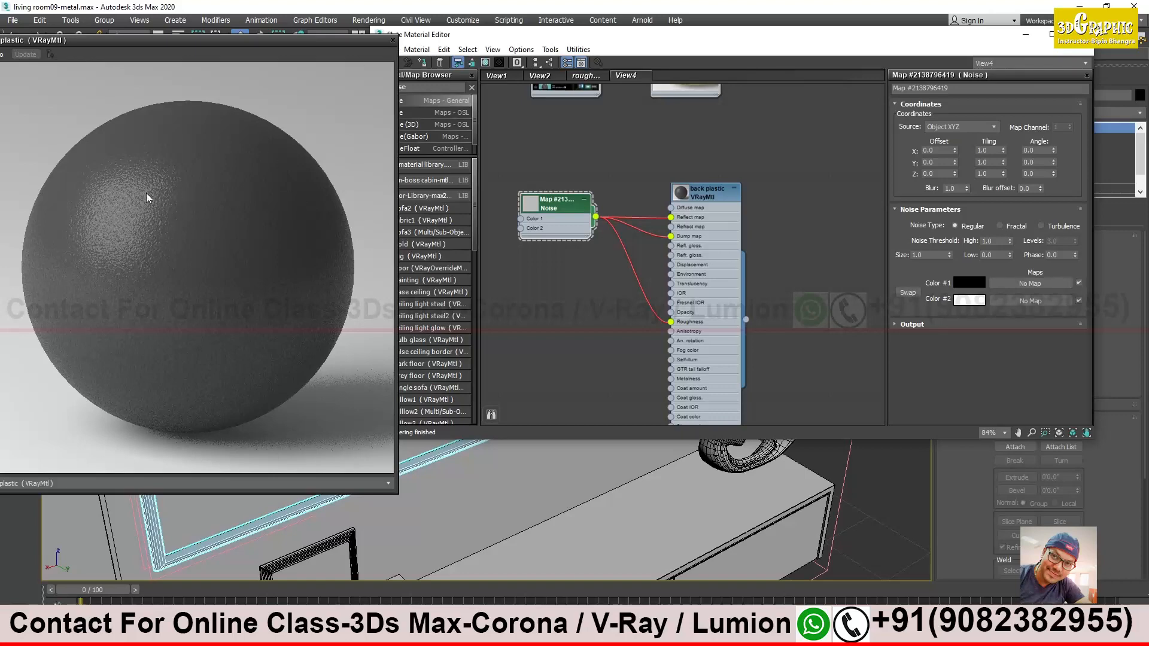
# Close the enlarged preview and assign the back plastic material to the selected TV frame
pyautogui.click(392, 40)
pyautogui.moveTo(503, 37); pyautogui.dragTo(658, 124)
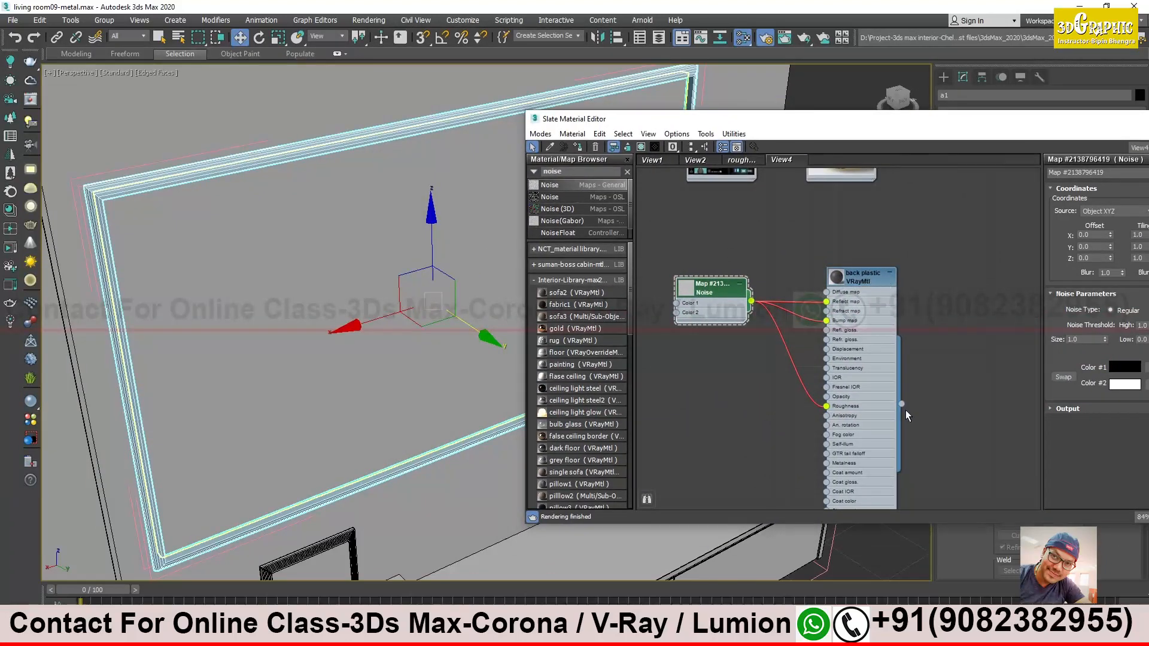
pyautogui.click(860, 282)
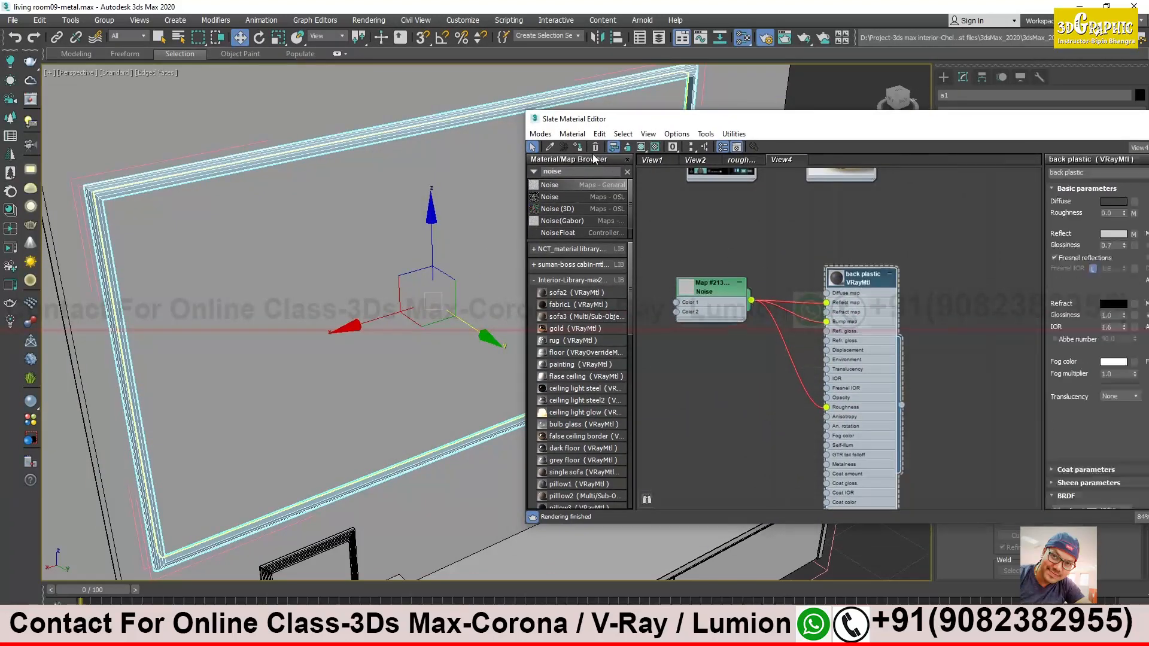
pyautogui.click(641, 148)
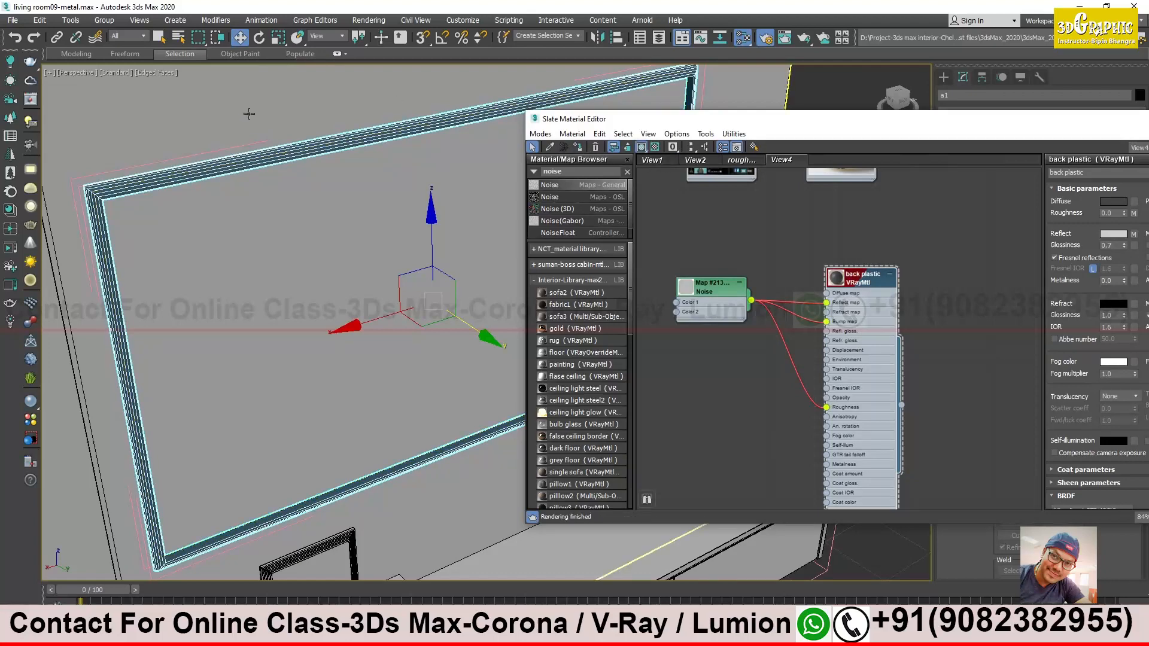
# Examine the TV frame's new material, comparing wireframe and shaded display and inspecting the frame's corner up close
pyautogui.press('F3')
pyautogui.press('F3')
pyautogui.press('F3')
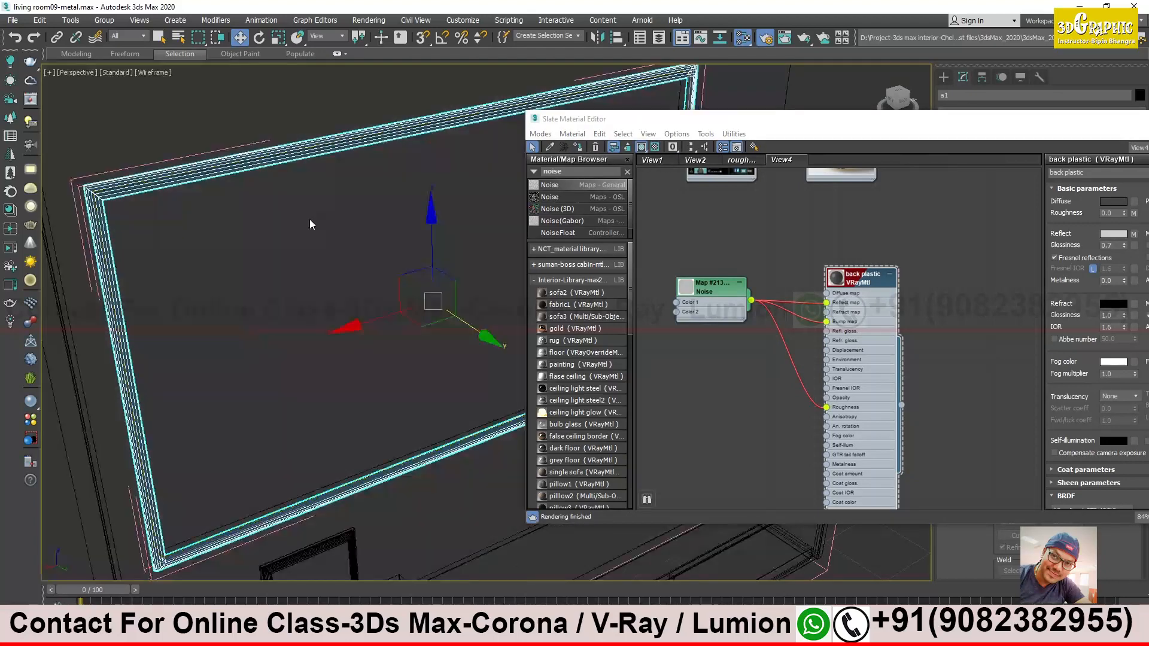
pyautogui.press('F3')
pyautogui.click(375, 233)
pyautogui.scroll(4, 143, 181)
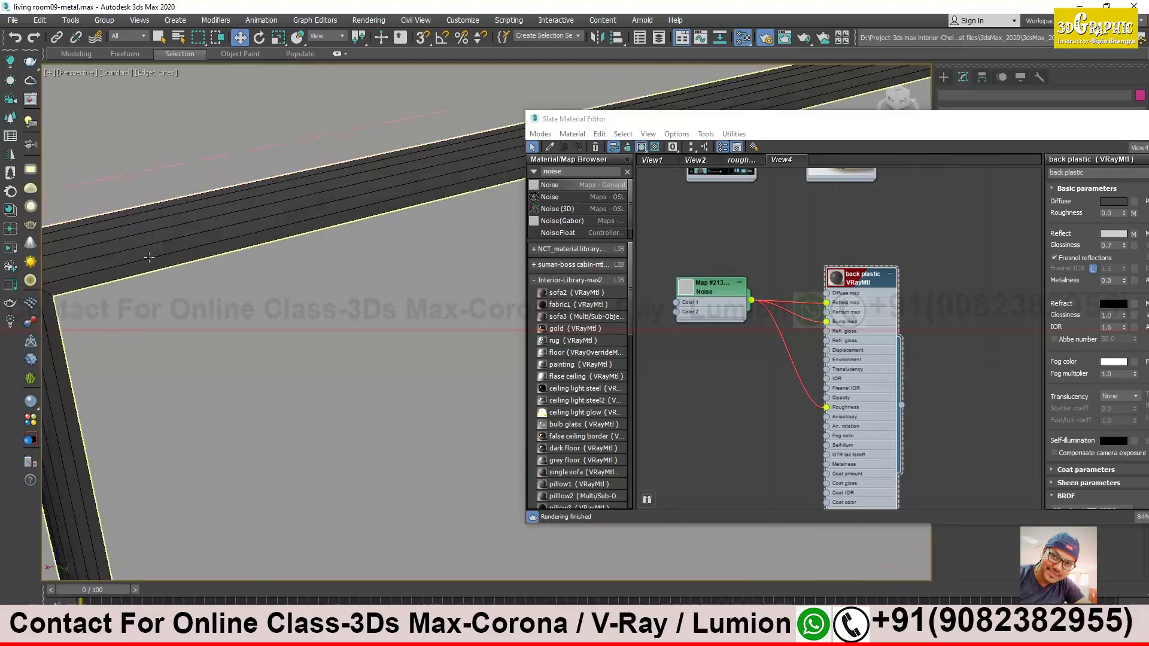
pyautogui.scroll(1, 149, 258)
pyautogui.moveTo(141, 285); pyautogui.dragTo(199, 264, button='middle')
pyautogui.moveTo(665, 120); pyautogui.dragTo(824, 410)
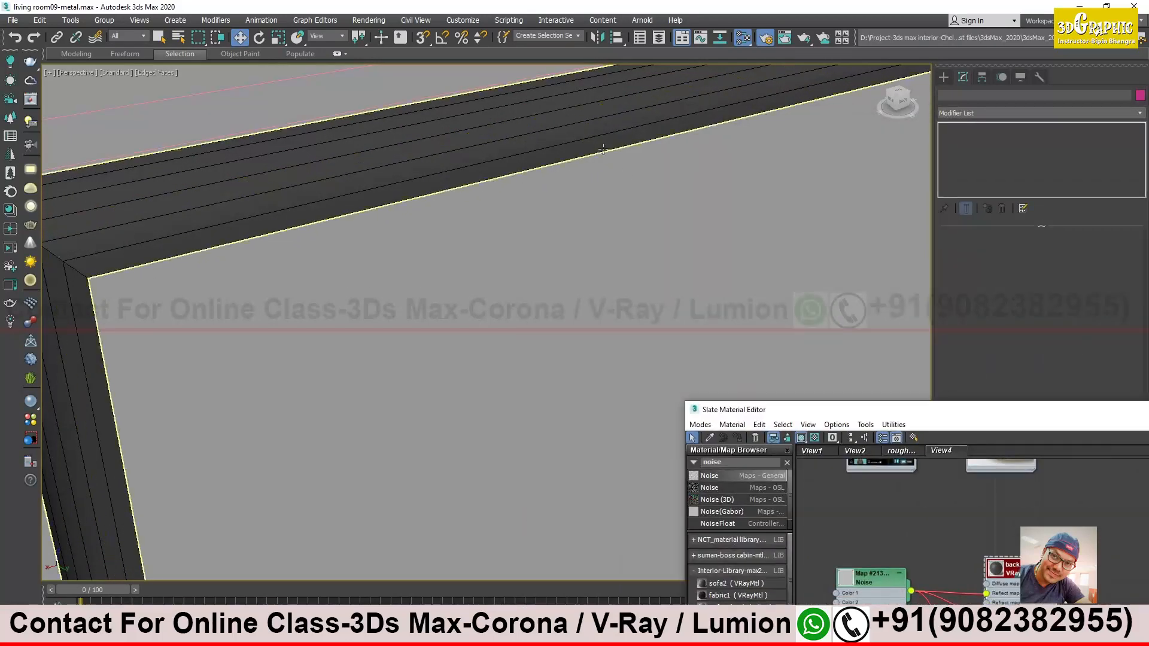
# Add a UVW Map modifier to the TV frame and set its mapping type to Box
pyautogui.click(585, 129)
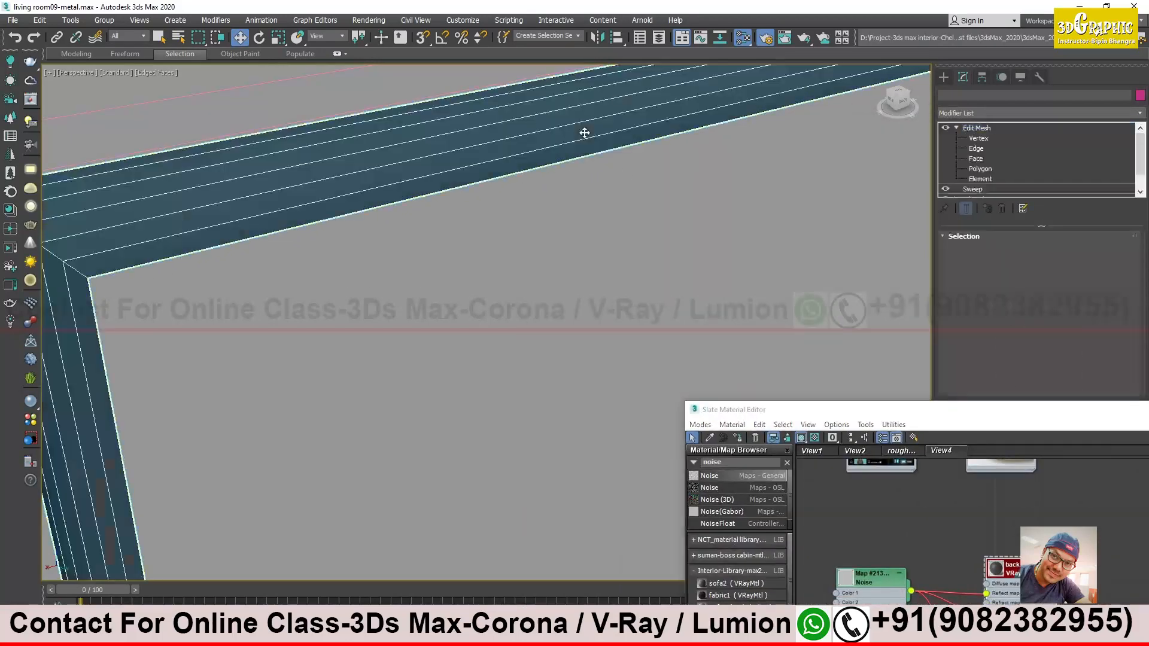
pyautogui.click(956, 128)
pyautogui.press('z')
pyautogui.moveTo(659, 280); pyautogui.dragTo(423, 188, button='middle')
pyautogui.keyDown('alt'); pyautogui.moveTo(423, 188); pyautogui.dragTo(151, 257, button='middle'); pyautogui.keyUp('alt')
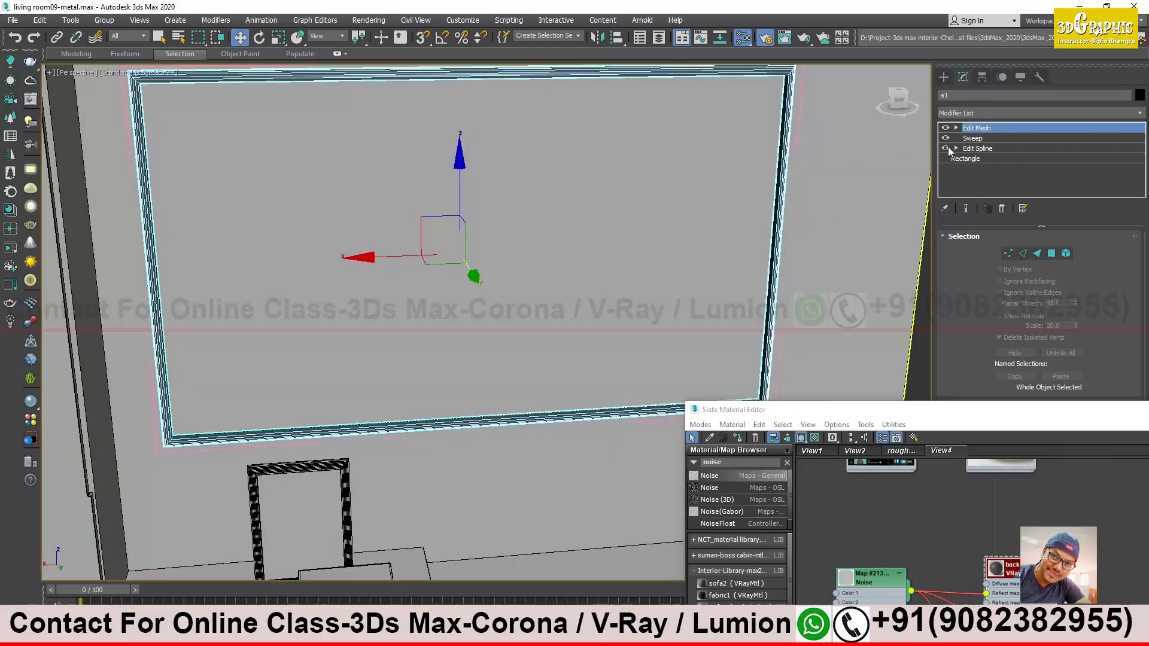
pyautogui.click(989, 118)
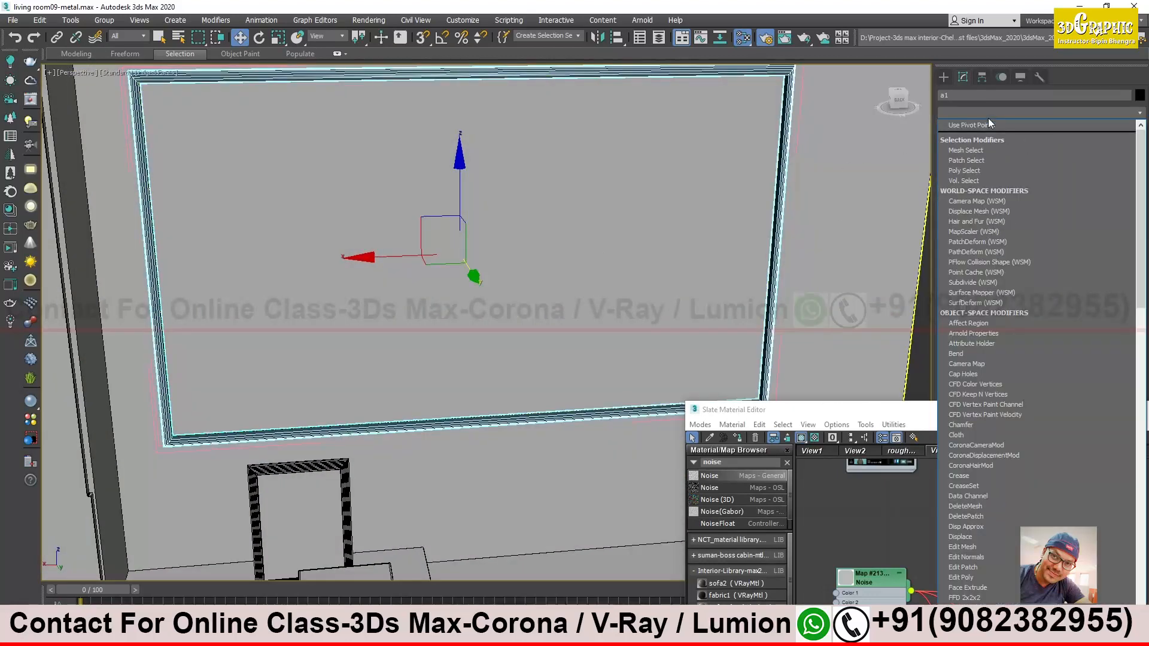
pyautogui.press('u')
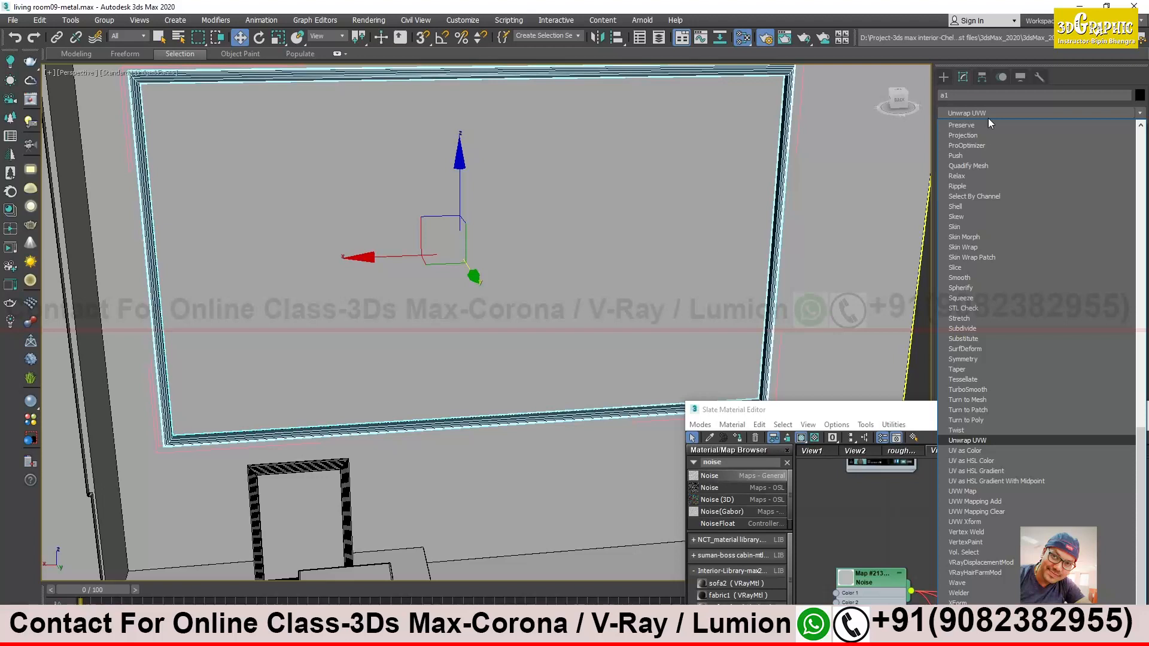
pyautogui.press('Down')
pyautogui.press('Down')
pyautogui.press('Down')
pyautogui.press('Down')
pyautogui.press('Down')
pyautogui.press('Return')
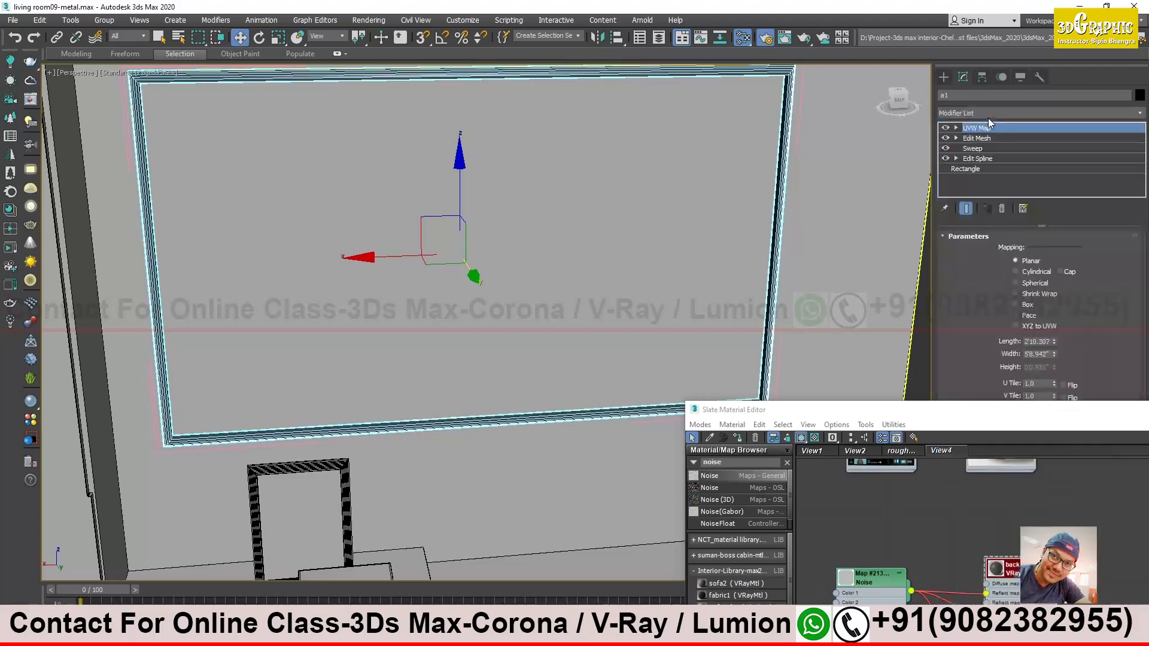
pyautogui.click(1024, 305)
# Deselect the TV frame and examine the whole TV wall and cabinet below it
pyautogui.moveTo(514, 212); pyautogui.dragTo(562, 290, button='middle')
pyautogui.scroll(-5, 520, 277)
pyautogui.scroll(5, 407, 234)
pyautogui.keyDown('alt'); pyautogui.moveTo(400, 239); pyautogui.dragTo(409, 258, button='middle'); pyautogui.keyUp('alt')
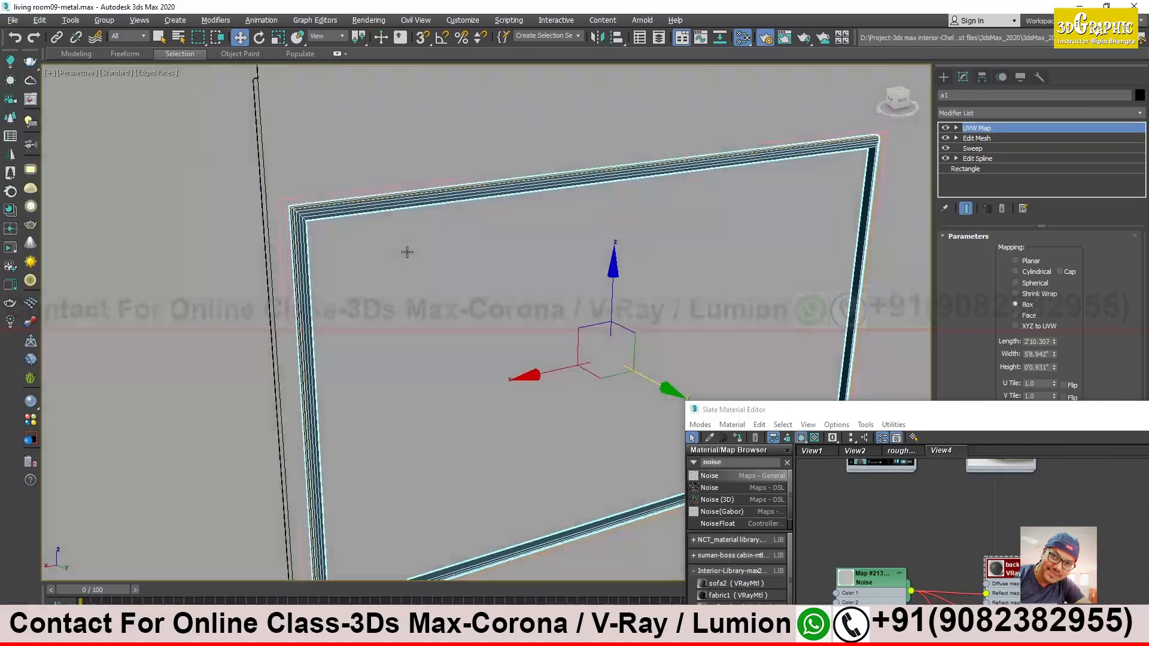
pyautogui.scroll(-10, 409, 258)
pyautogui.click(770, 237)
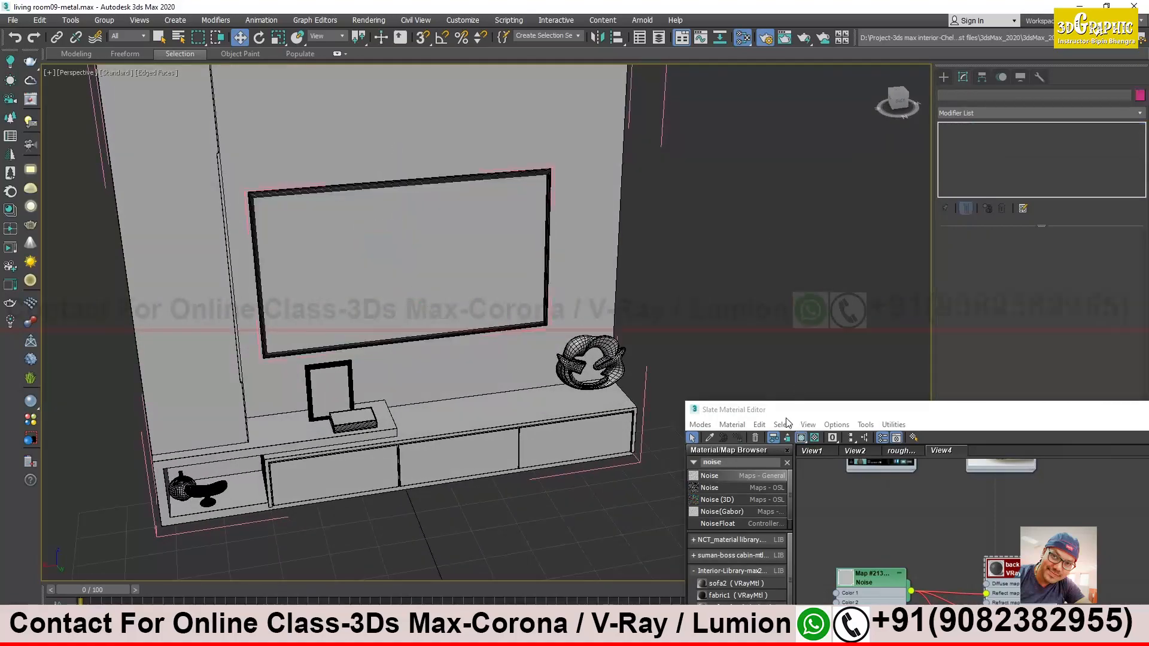
pyautogui.moveTo(786, 413); pyautogui.dragTo(874, 444)
pyautogui.moveTo(526, 298)
pyautogui.keyDown('alt'); pyautogui.mouseDown(button='middle')
pyautogui.moveTo(500, 285)
pyautogui.moveTo(536, 293)
pyautogui.mouseUp(button='middle'); pyautogui.keyUp('alt')
pyautogui.scroll(3, 365, 232)
pyautogui.keyDown('alt'); pyautogui.moveTo(359, 231); pyautogui.dragTo(398, 240, button='middle'); pyautogui.keyUp('alt')
pyautogui.moveTo(453, 375); pyautogui.dragTo(488, 433, button='middle')
pyautogui.moveTo(426, 269); pyautogui.dragTo(428, 249, button='middle')
pyautogui.moveTo(434, 456); pyautogui.dragTo(430, 414, button='middle')
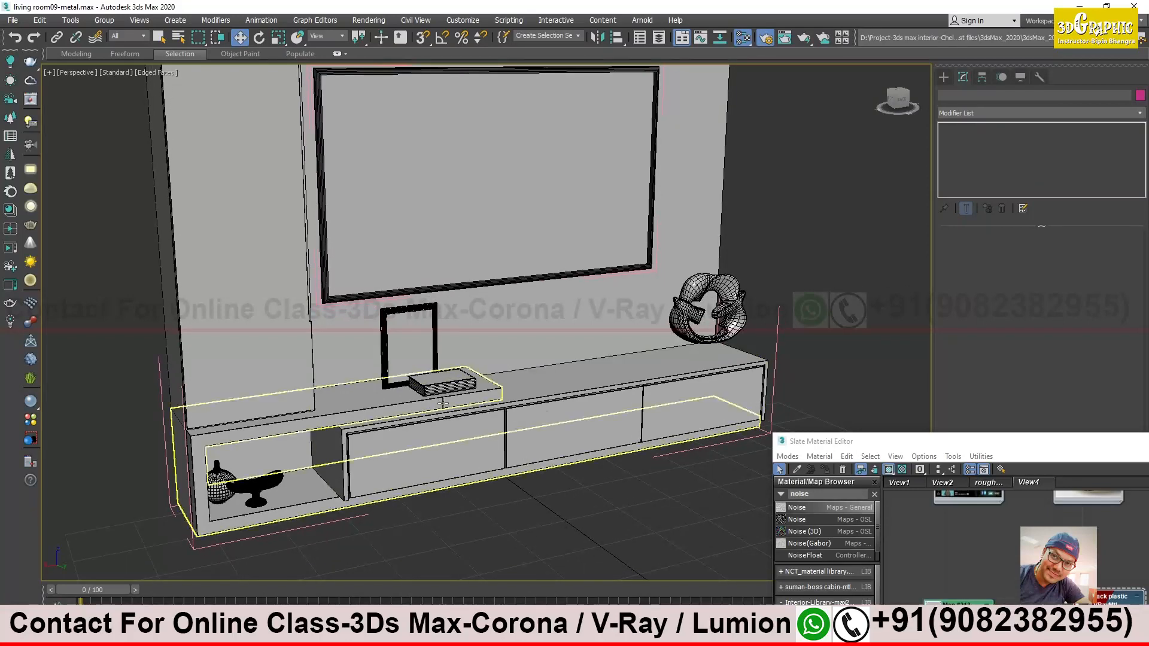
# Assign the VRayLightMtl with the image bitmap to the TV screen and show its shaded material in the viewport
pyautogui.moveTo(465, 336); pyautogui.dragTo(421, 395, button='middle')
pyautogui.click(435, 267)
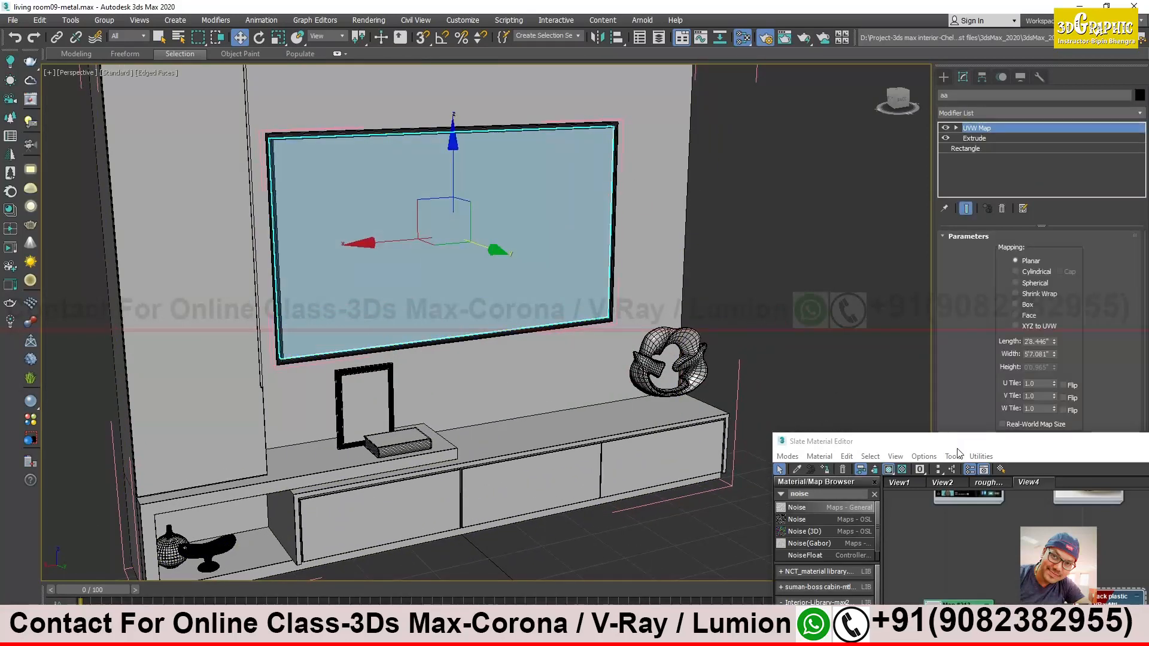
pyautogui.press('m')
pyautogui.moveTo(684, 242); pyautogui.dragTo(803, 384, button='middle')
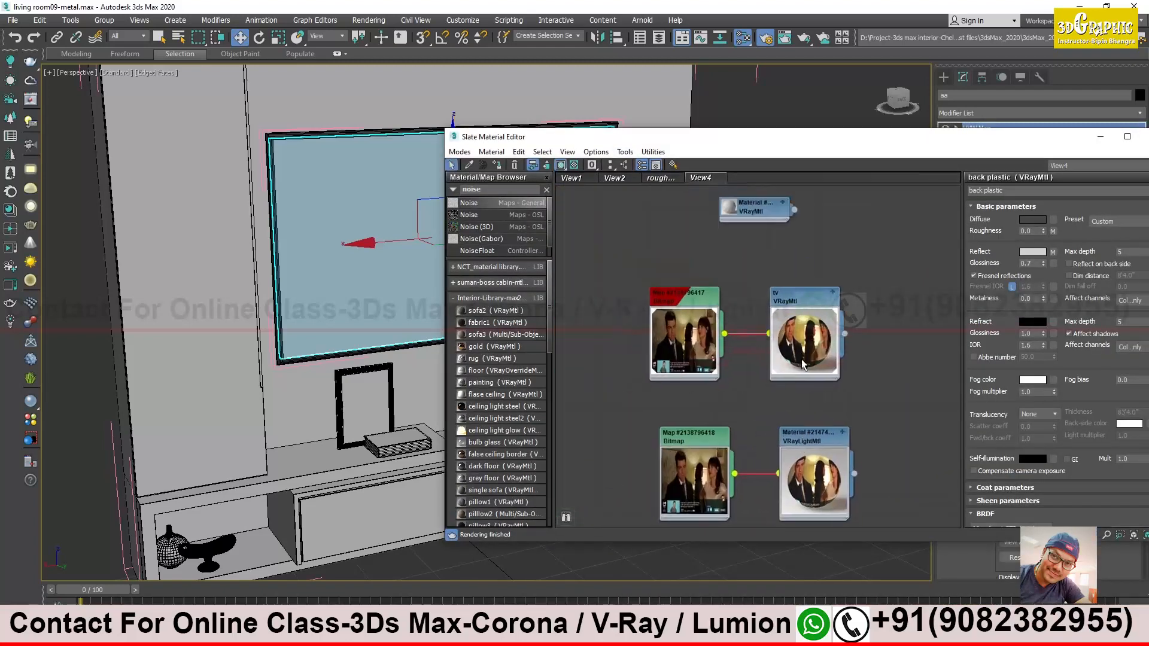
pyautogui.click(843, 446)
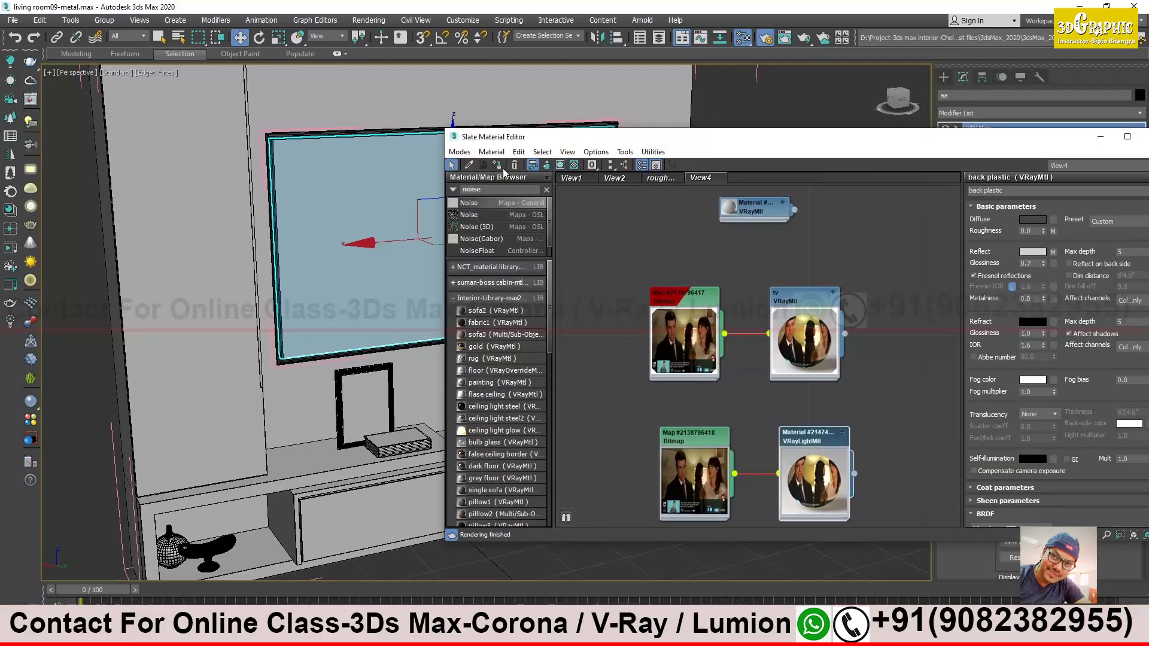
pyautogui.click(561, 165)
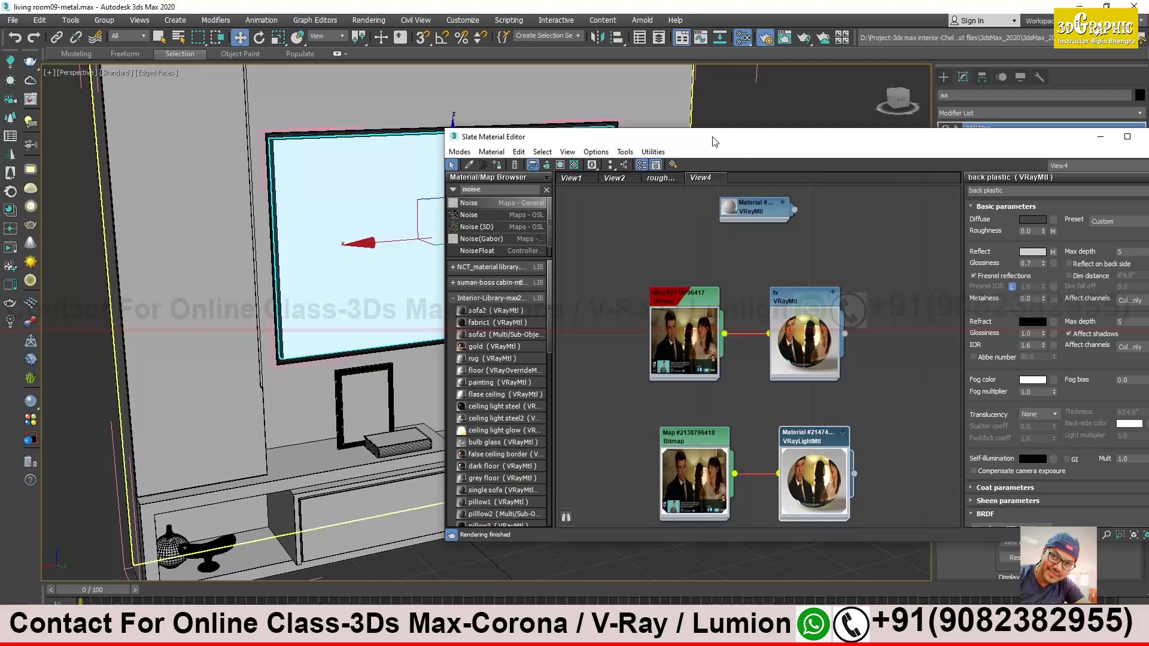
pyautogui.moveTo(713, 138); pyautogui.dragTo(980, 278)
pyautogui.moveTo(519, 195)
pyautogui.keyDown('alt'); pyautogui.mouseDown(button='middle')
pyautogui.moveTo(533, 213)
pyautogui.moveTo(514, 205)
pyautogui.mouseUp(button='middle'); pyautogui.keyUp('alt')
pyautogui.moveTo(755, 280); pyautogui.dragTo(835, 240)
pyautogui.moveTo(573, 339); pyautogui.dragTo(540, 299, button='middle')
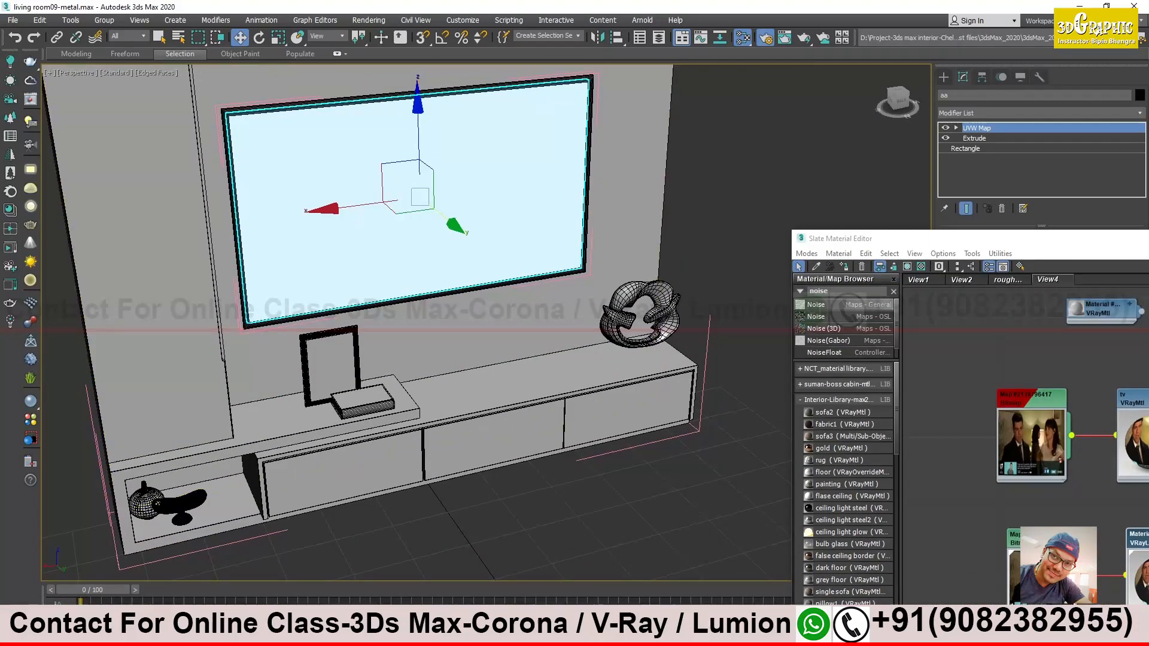
# Switch to the Google Meet shared screen and enlarge a preview of the Laminates.jpg bitmap beside the material nodes
pyautogui.click(198, 635)
pyautogui.click(518, 69)
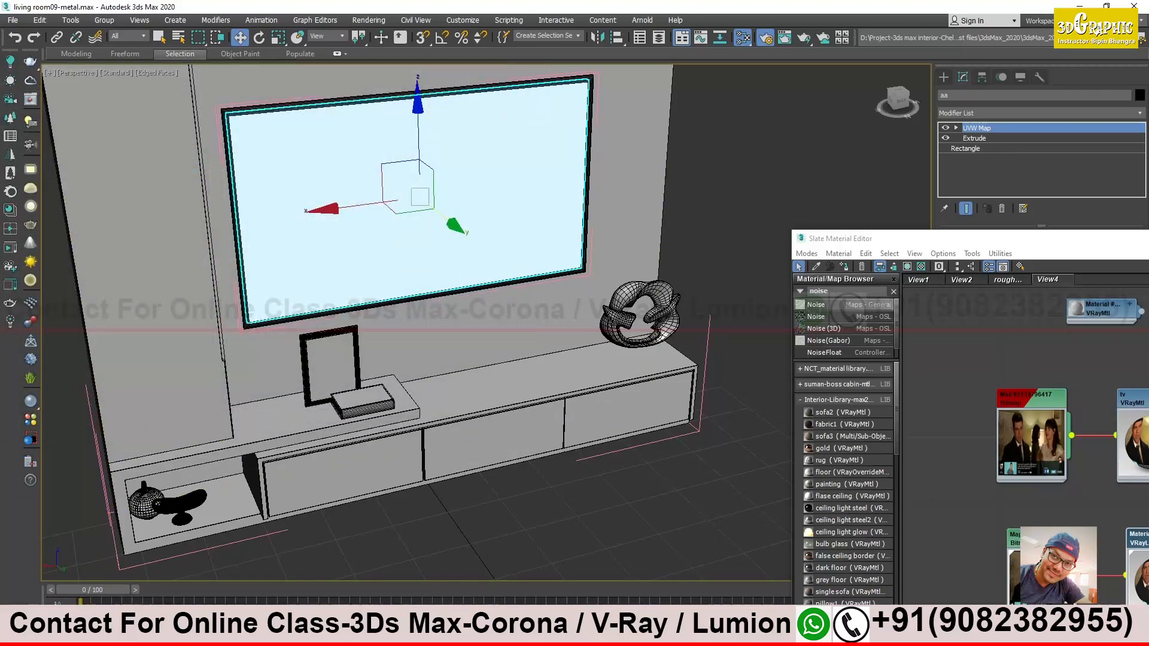
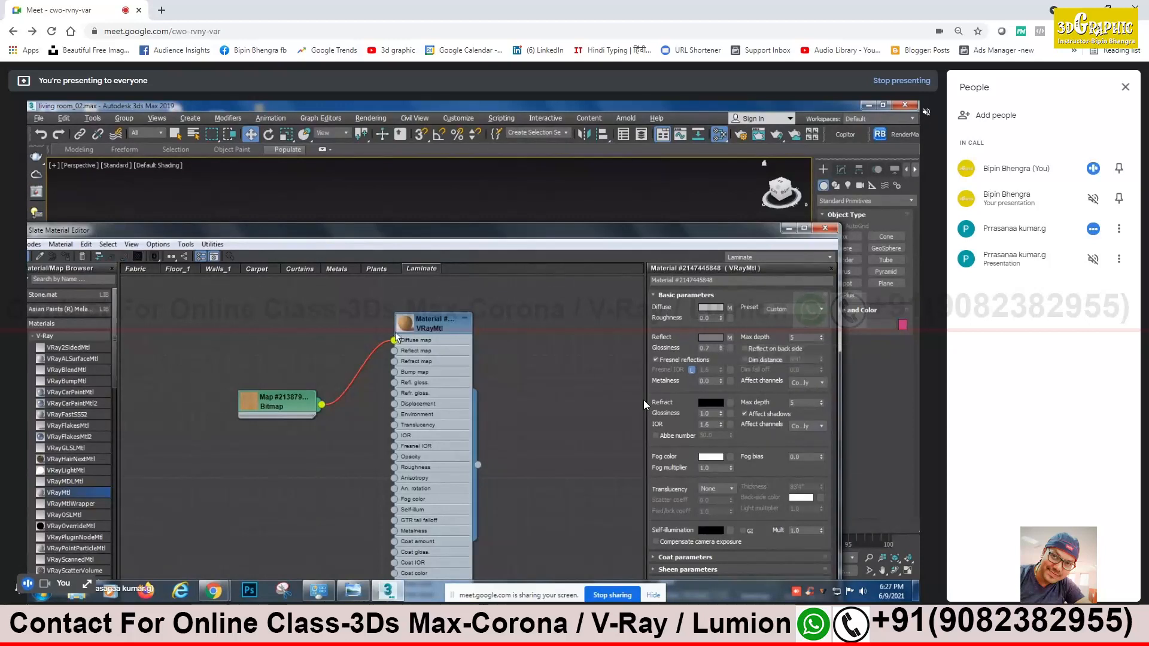
pyautogui.rightClick(270, 409)
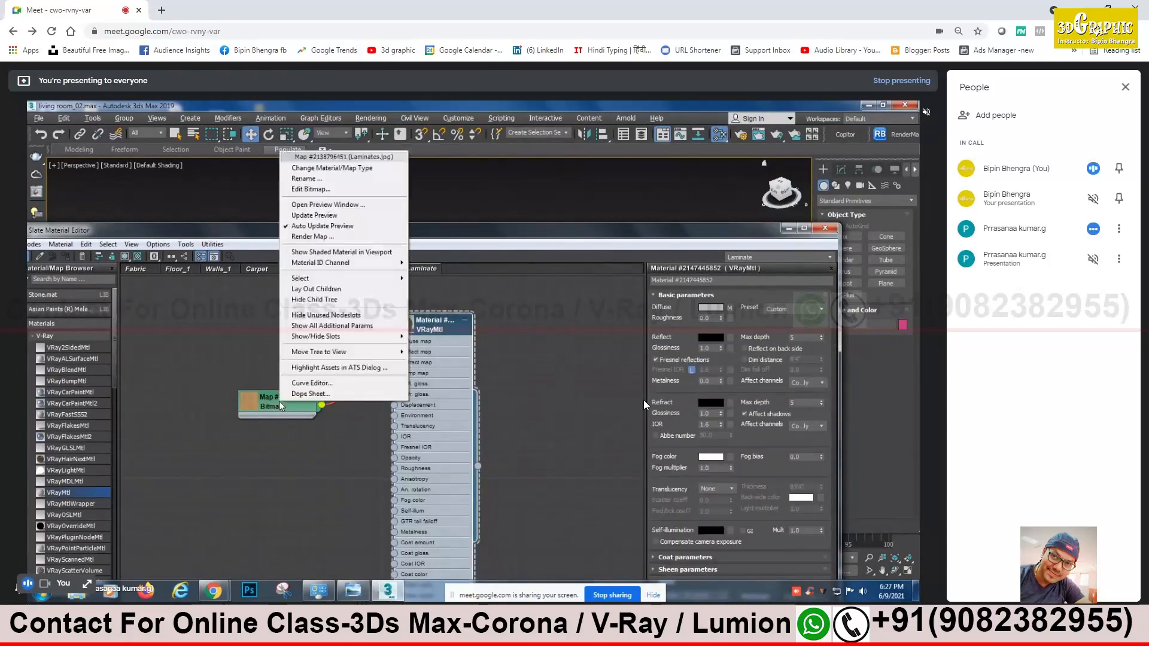
pyautogui.click(329, 207)
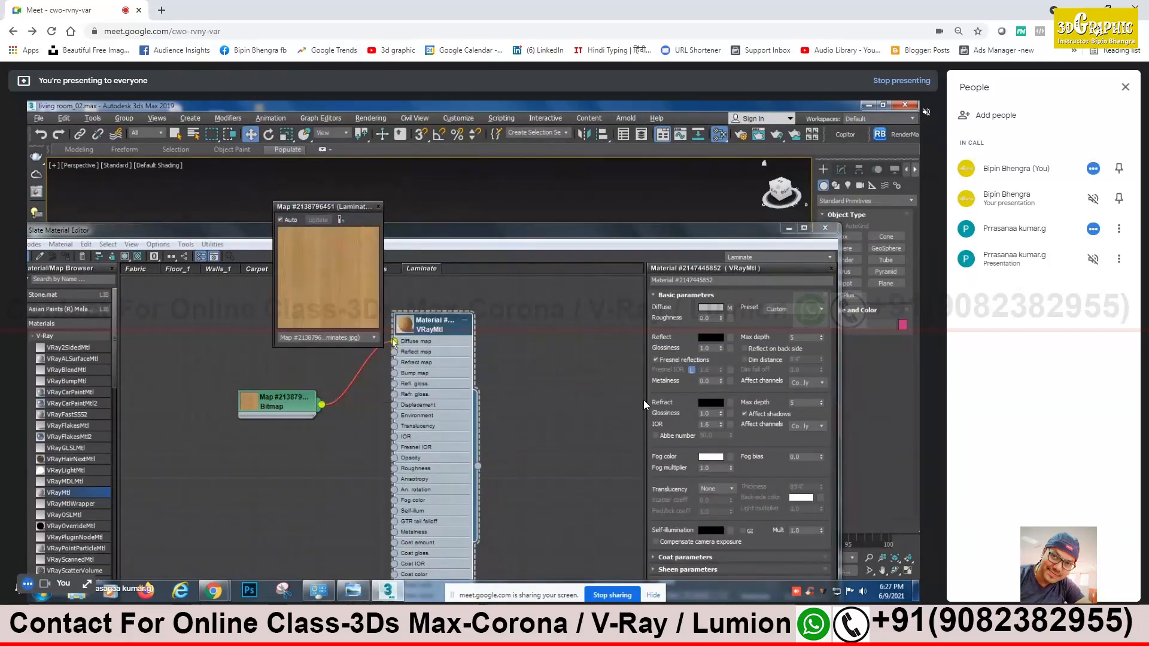
pyautogui.moveTo(273, 347); pyautogui.dragTo(146, 475)
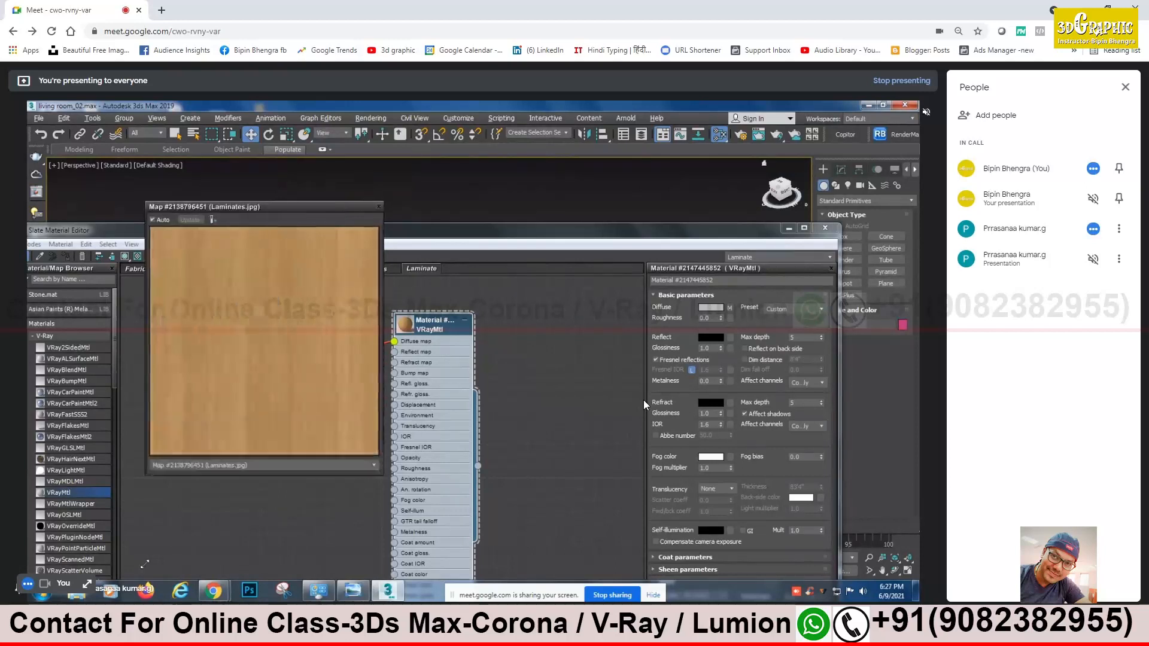
pyautogui.moveTo(290, 206); pyautogui.dragTo(259, 293)
pyautogui.click(300, 395)
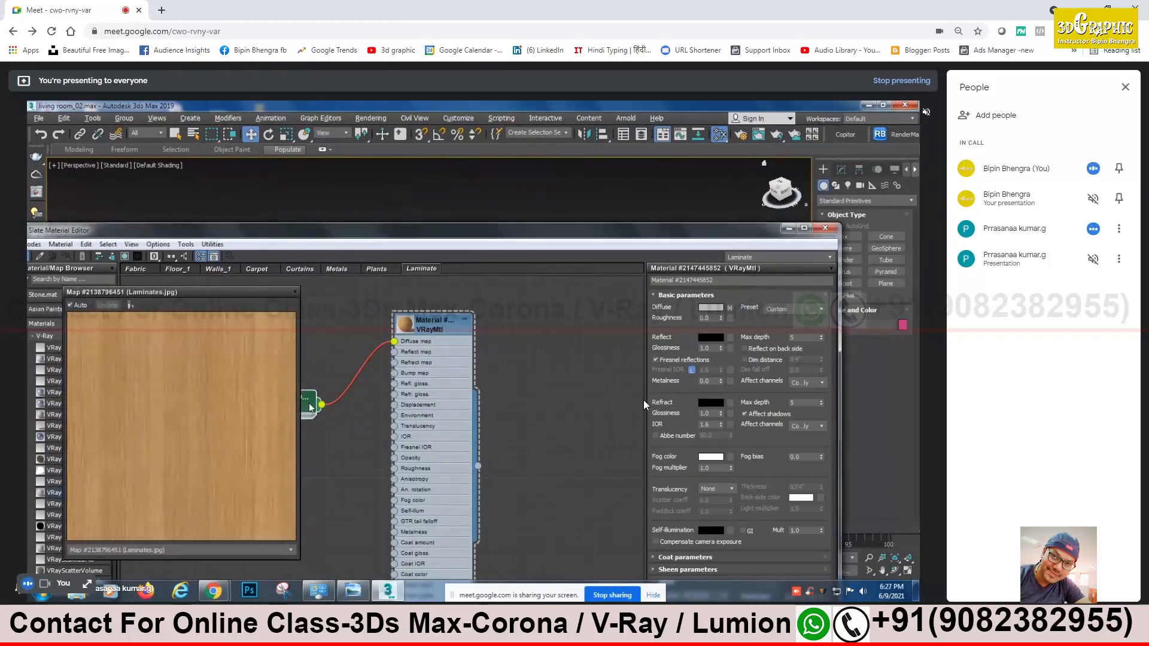
# Set the laminate VRayMtl's reflection colour to value 215 and move the material and bitmap nodes clear of the preview
pyautogui.click(711, 336)
pyautogui.moveTo(358, 177); pyautogui.dragTo(361, 244)
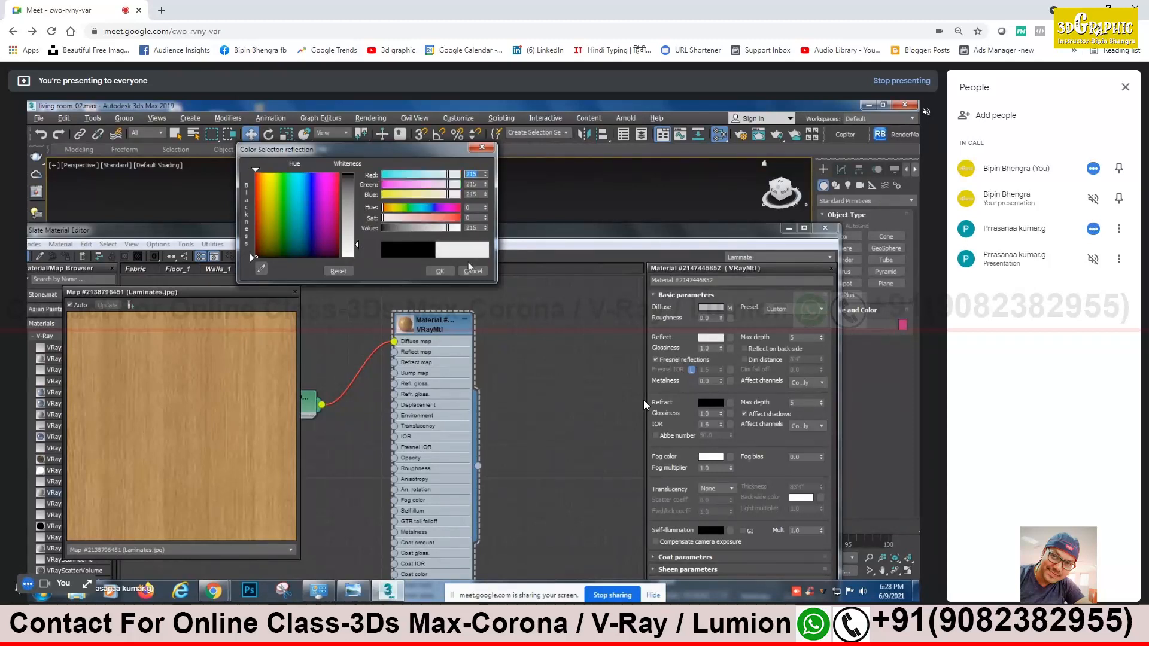
pyautogui.click(440, 271)
pyautogui.moveTo(437, 333); pyautogui.dragTo(516, 333)
pyautogui.moveTo(309, 402); pyautogui.dragTo(419, 368)
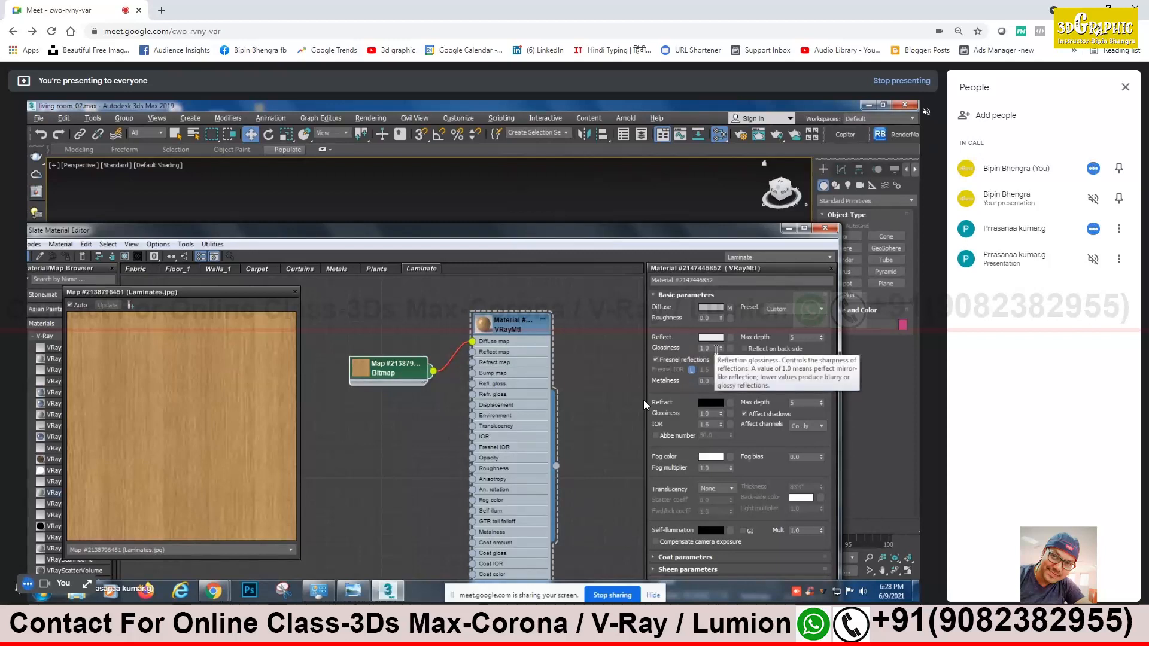
# Set the laminate material's reflection glossiness to 0.8
pyautogui.click(716, 348)
pyautogui.moveTo(715, 348); pyautogui.dragTo(671, 352)
pyautogui.press('BackSpace')
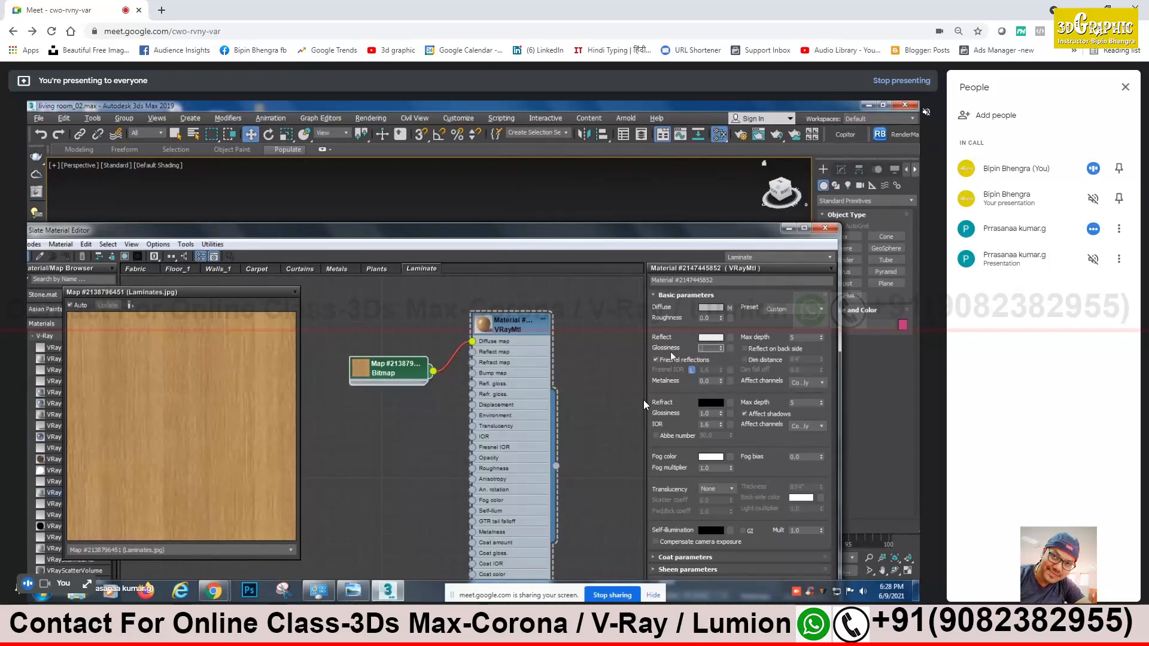
pyautogui.write('0.8')
pyautogui.press('Return')
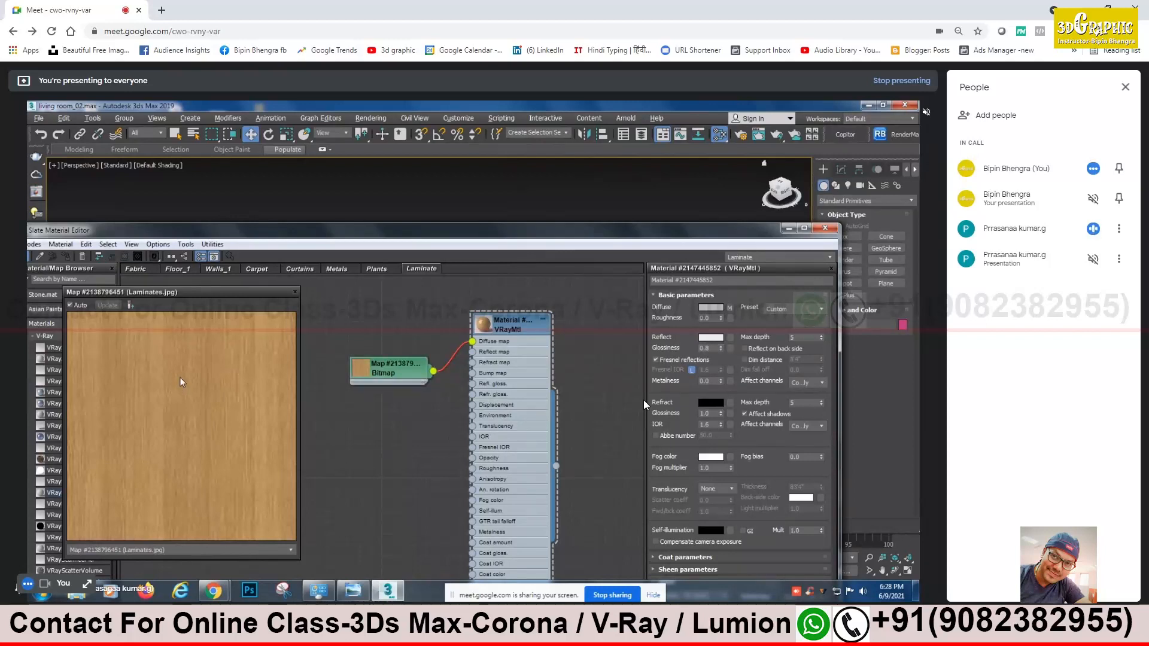
# Duplicate the laminate bitmap node and change the copy to a Color Correction map, keeping the bitmap as its sub-map
pyautogui.keyDown('shift'); pyautogui.moveTo(391, 378); pyautogui.dragTo(378, 445); pyautogui.keyUp('shift')
pyautogui.rightClick(390, 441)
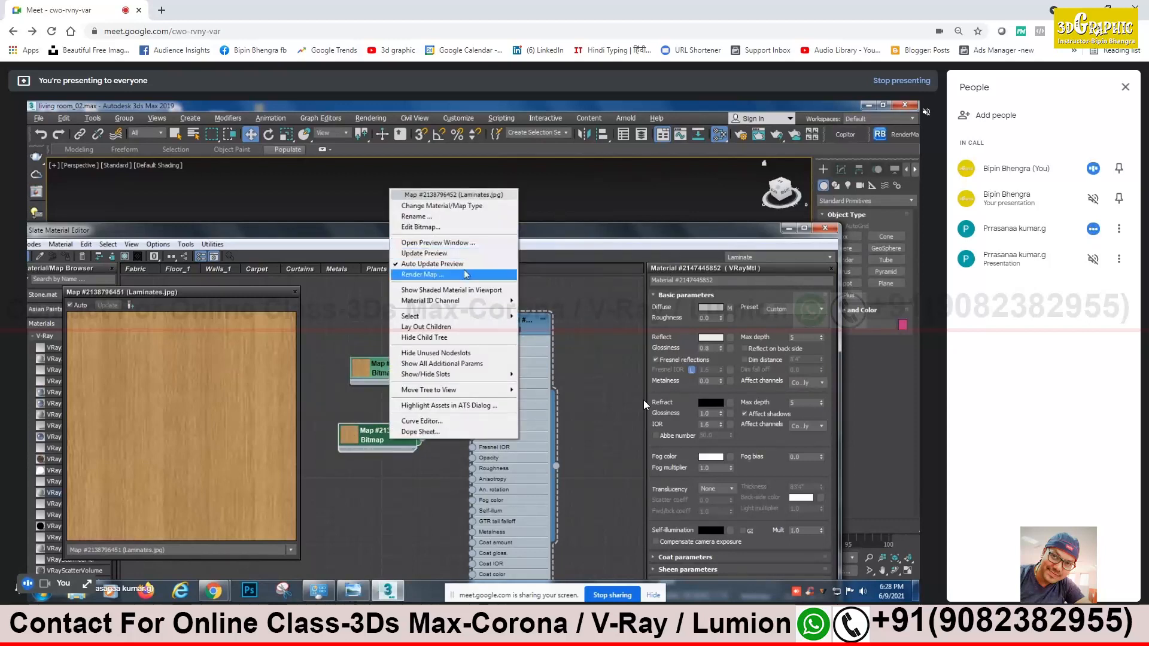
pyautogui.click(446, 205)
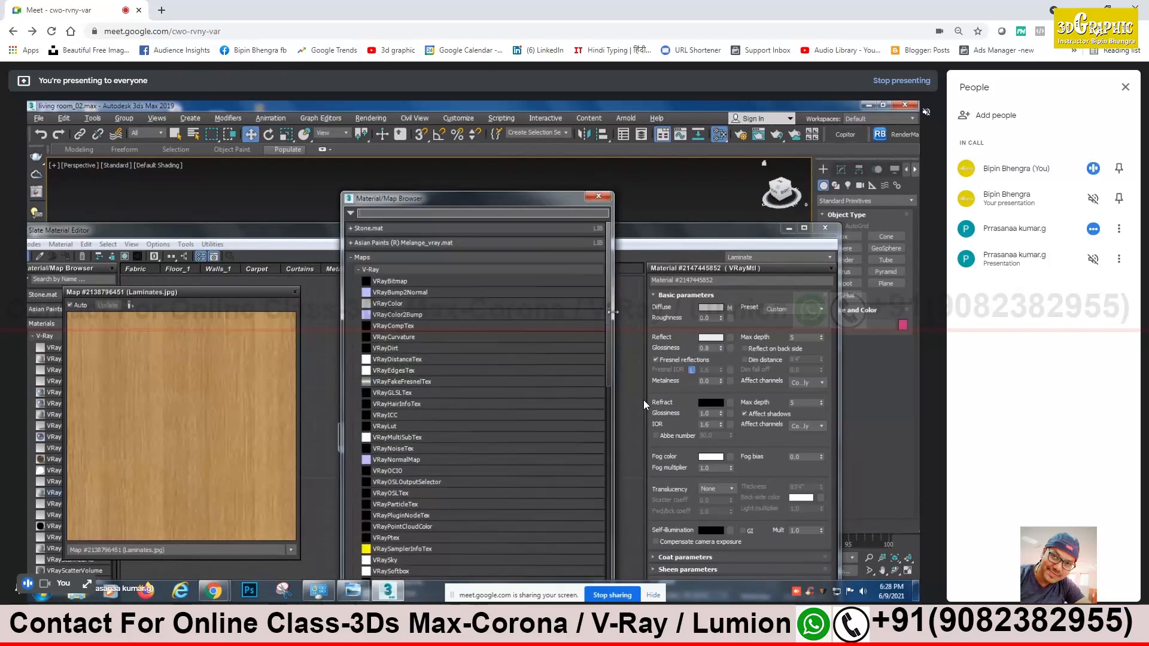
pyautogui.moveTo(610, 314); pyautogui.dragTo(611, 453)
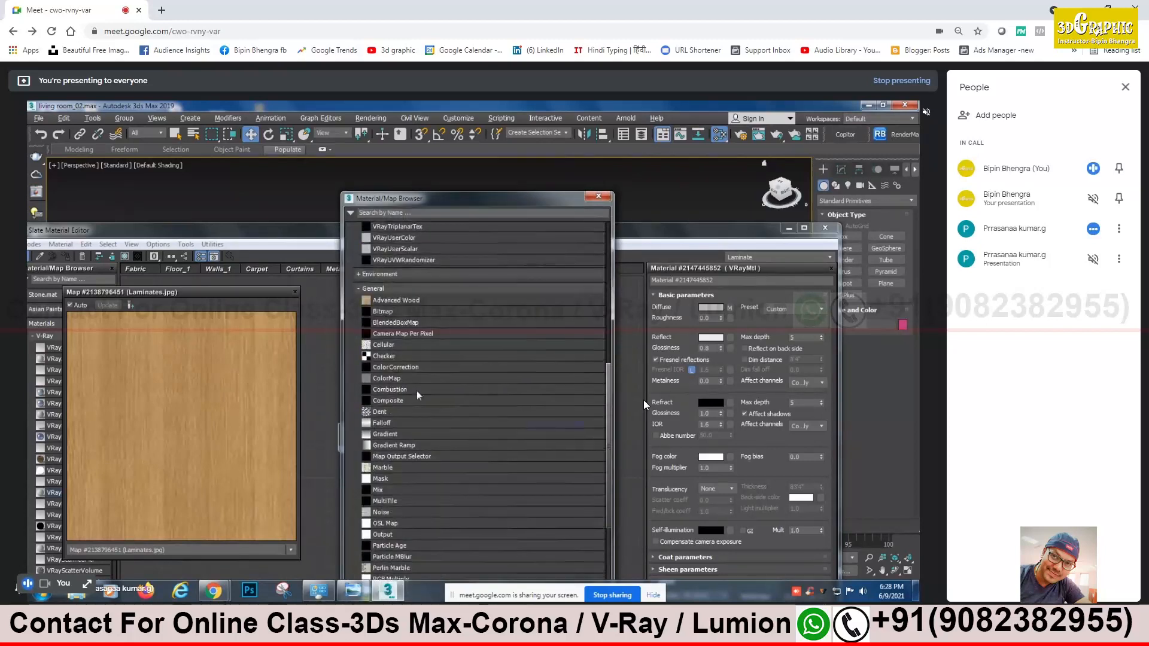
pyautogui.doubleClick(418, 368)
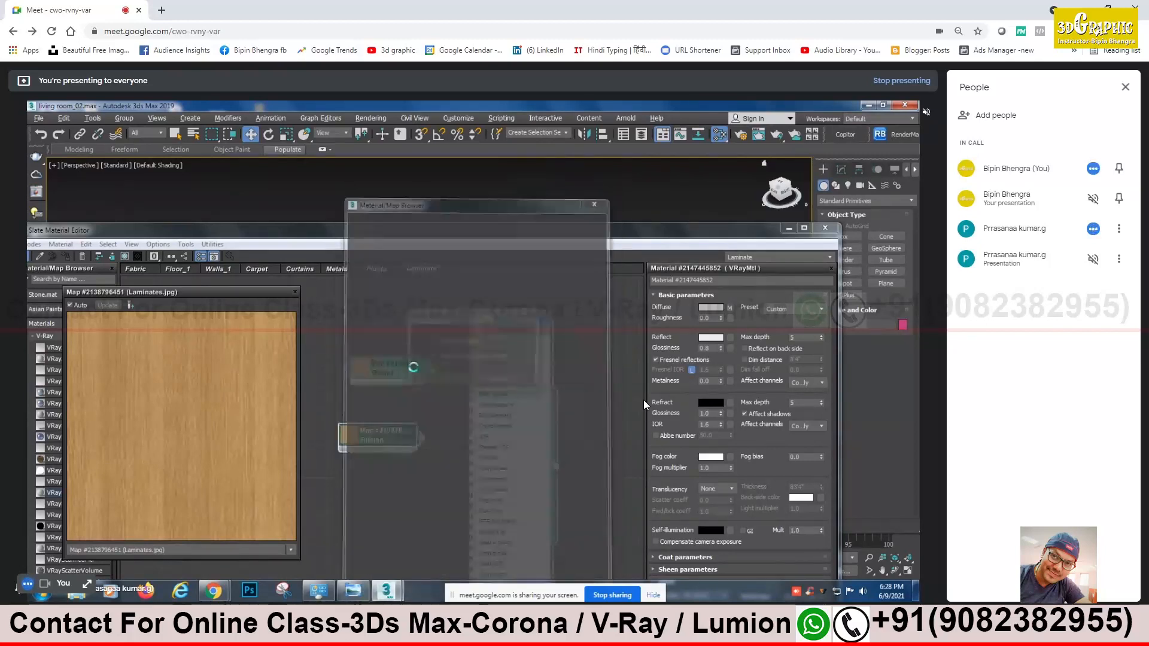
pyautogui.click(445, 381)
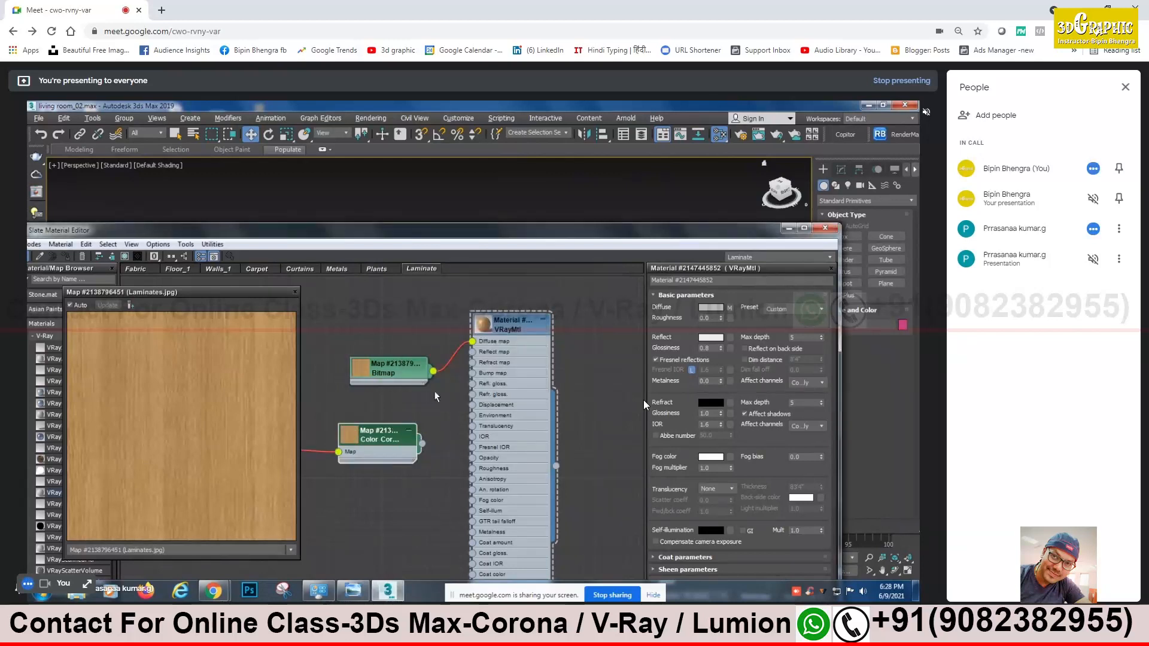
# Set the Color Correction map's channels to Monochrome and connect it to the material's Reflect and Bump map inputs
pyautogui.doubleClick(398, 440)
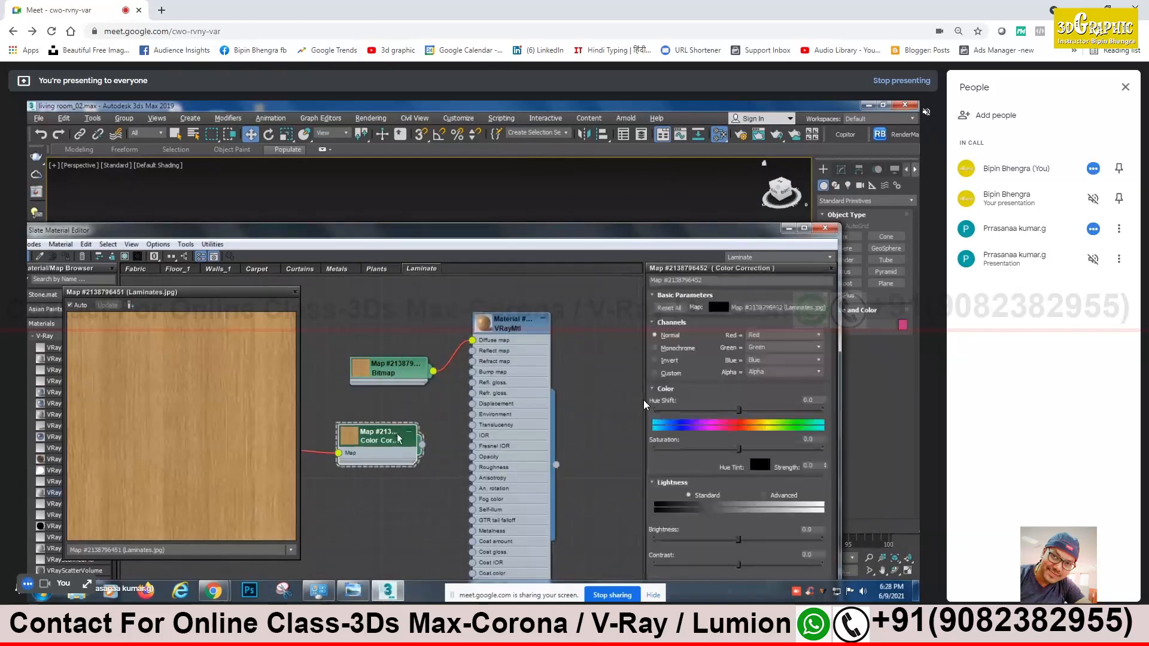
pyautogui.click(665, 348)
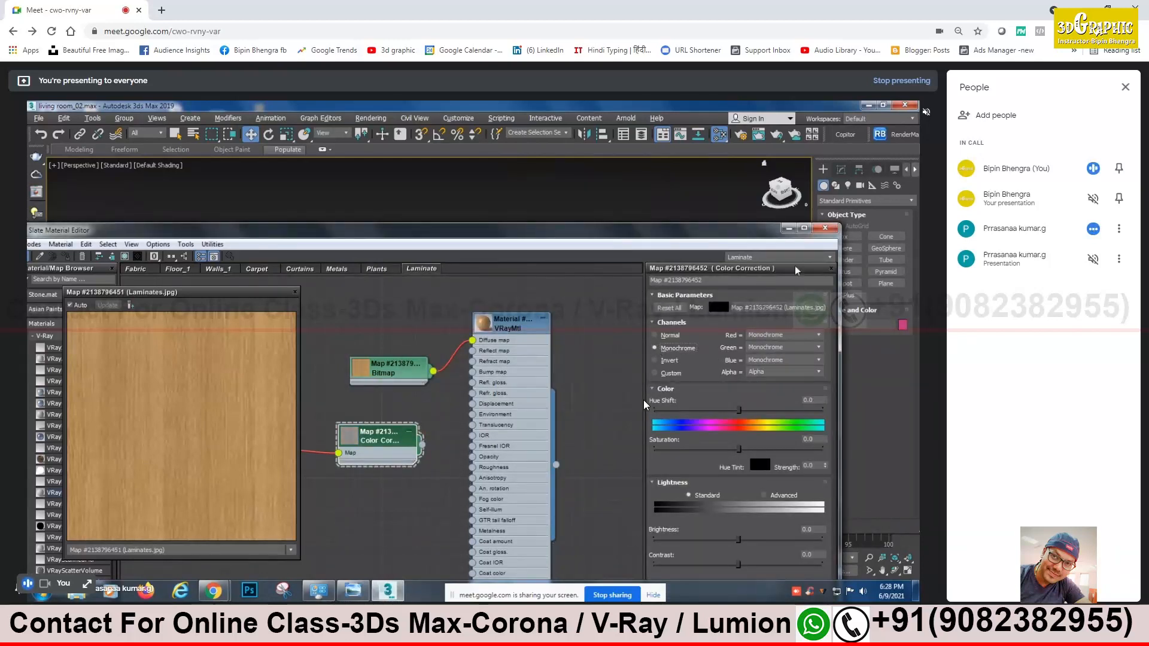
pyautogui.scroll(-3, 522, 381)
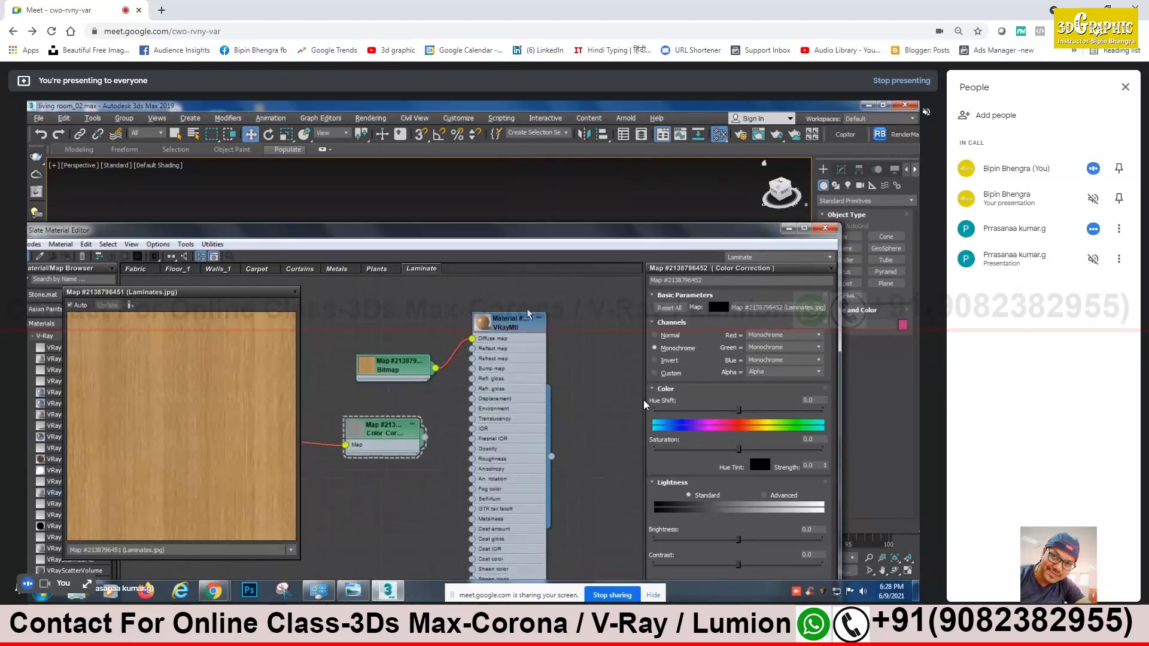
pyautogui.scroll(2, 413, 414)
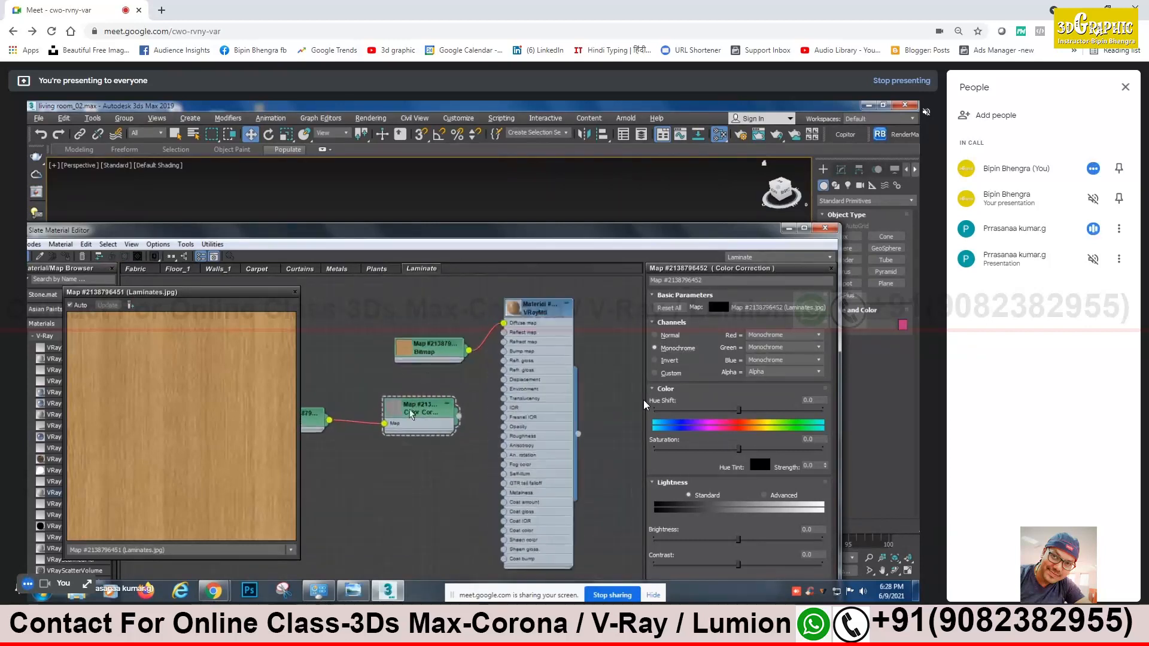
pyautogui.moveTo(411, 414); pyautogui.dragTo(390, 414)
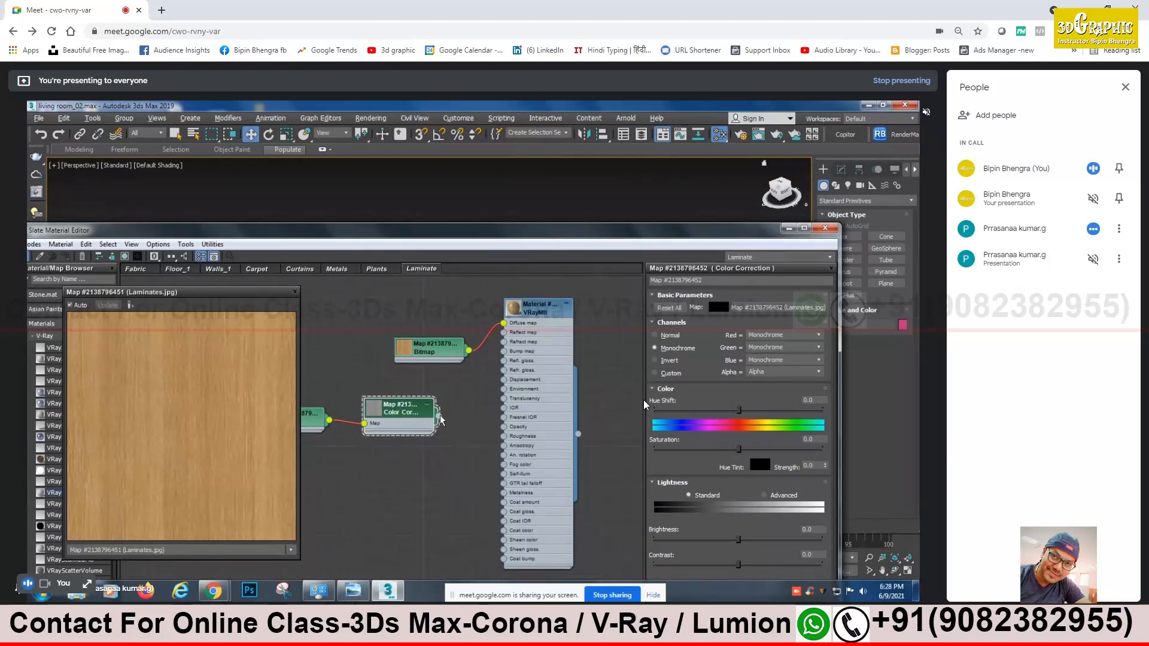
pyautogui.moveTo(441, 419); pyautogui.dragTo(504, 333)
pyautogui.moveTo(446, 423); pyautogui.dragTo(504, 351)
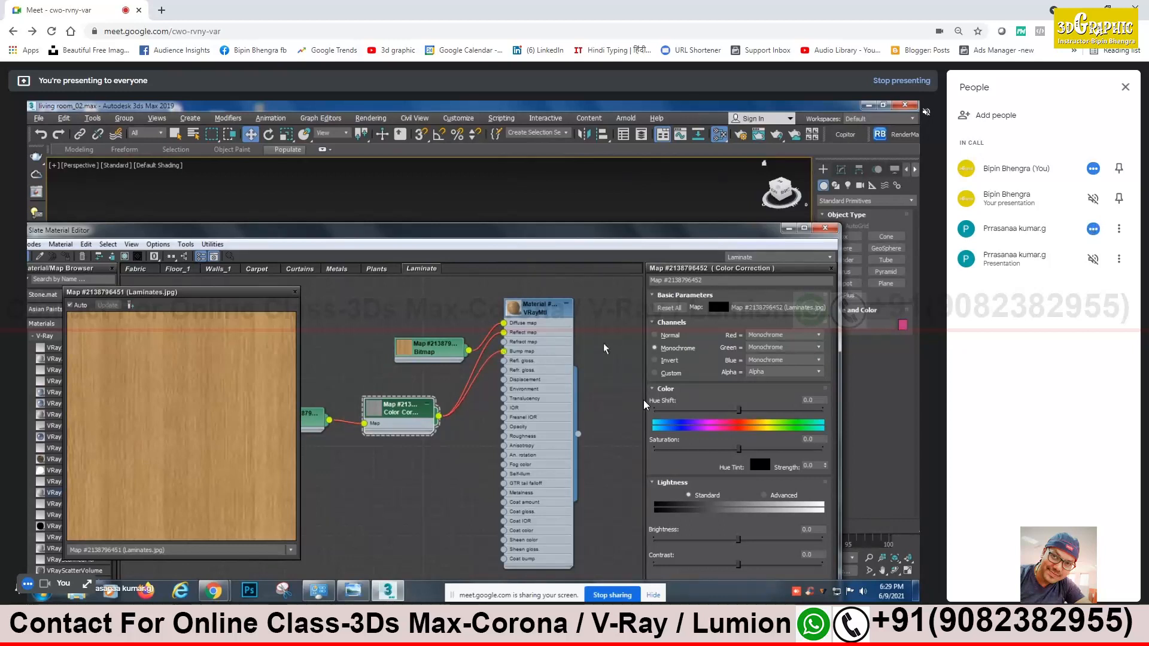
pyautogui.click(665, 295)
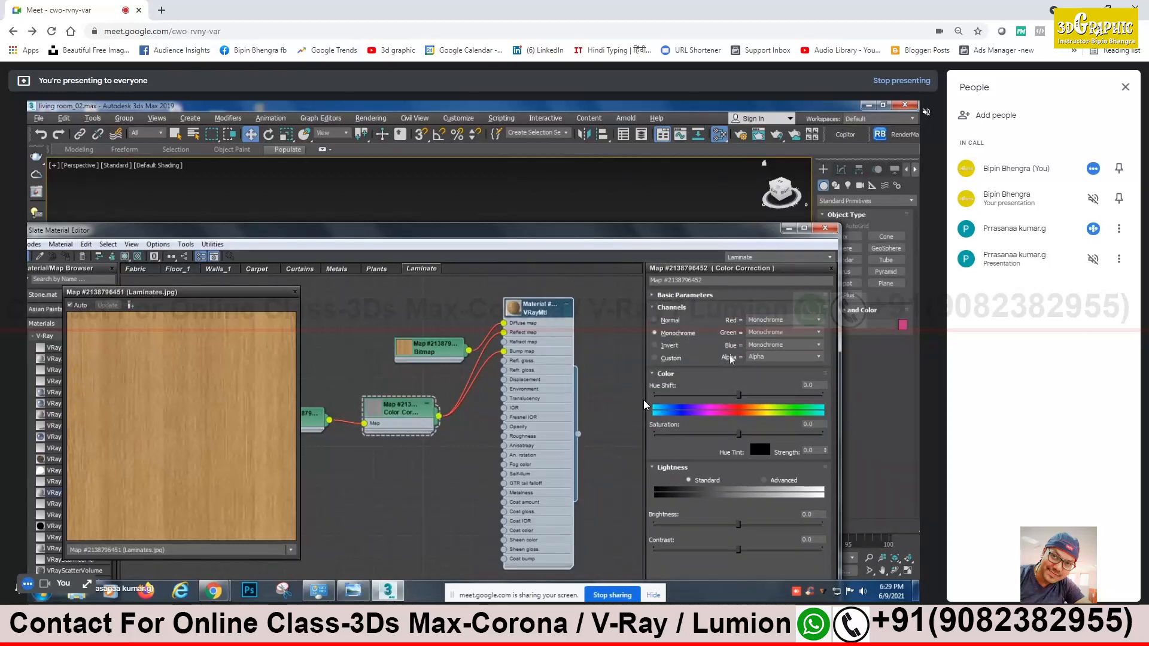
pyautogui.click(654, 307)
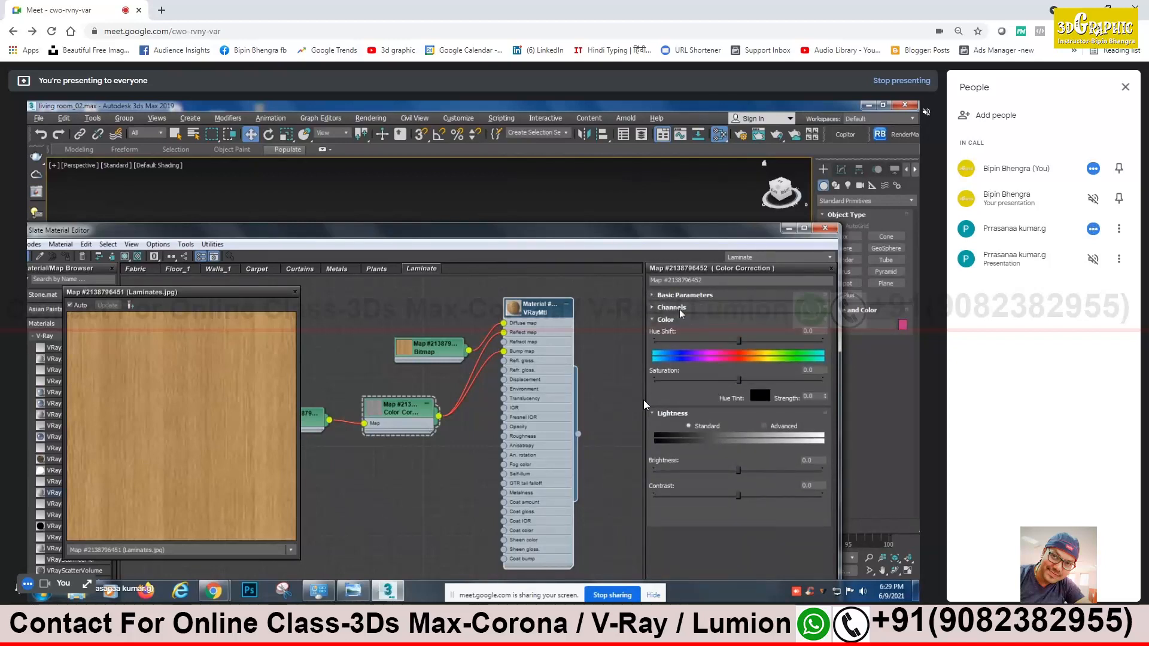
pyautogui.click(671, 295)
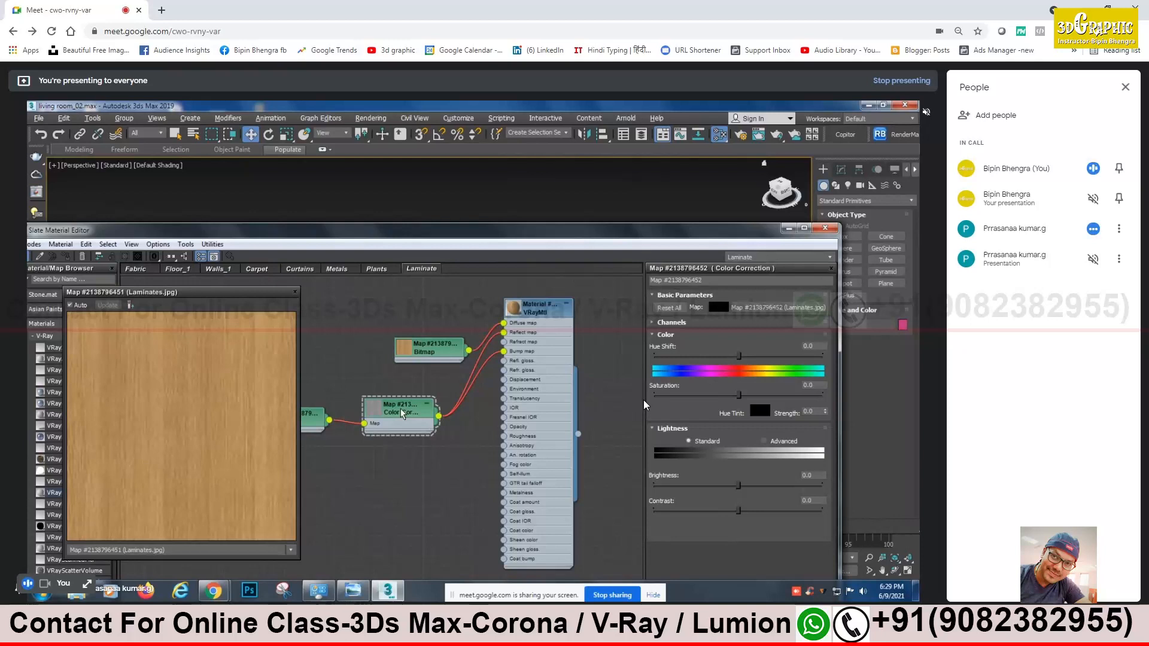
# Show the laminate VRayMtl's map amounts and move the texture preview off the bitmap node's area
pyautogui.doubleClick(555, 312)
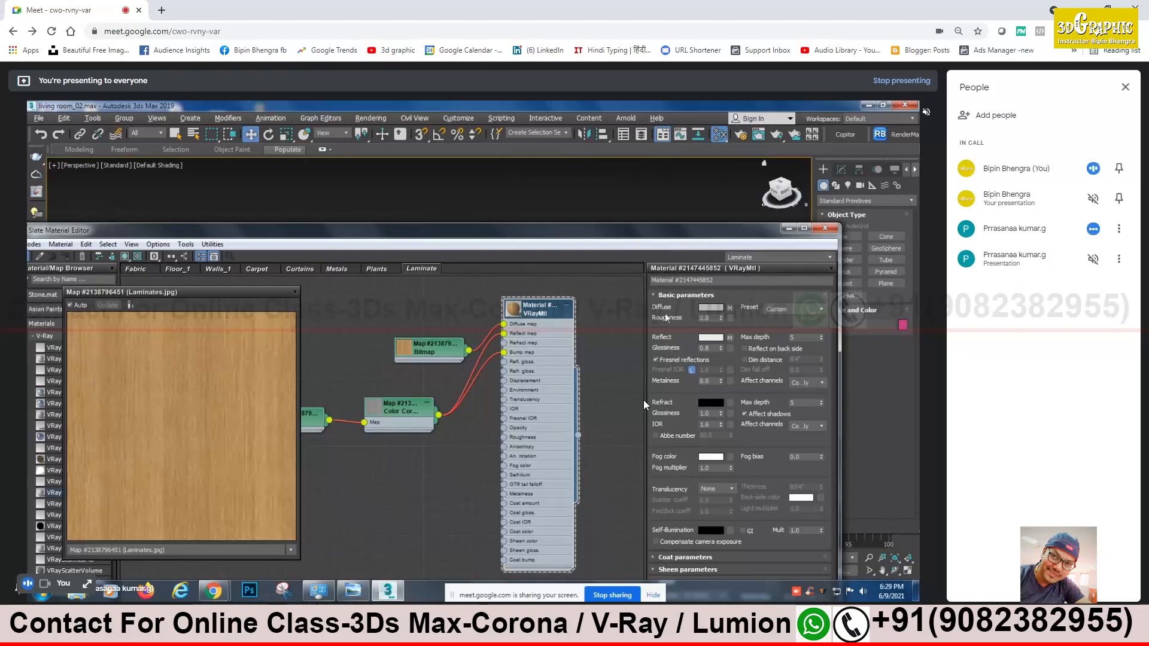
pyautogui.click(654, 296)
pyautogui.click(664, 406)
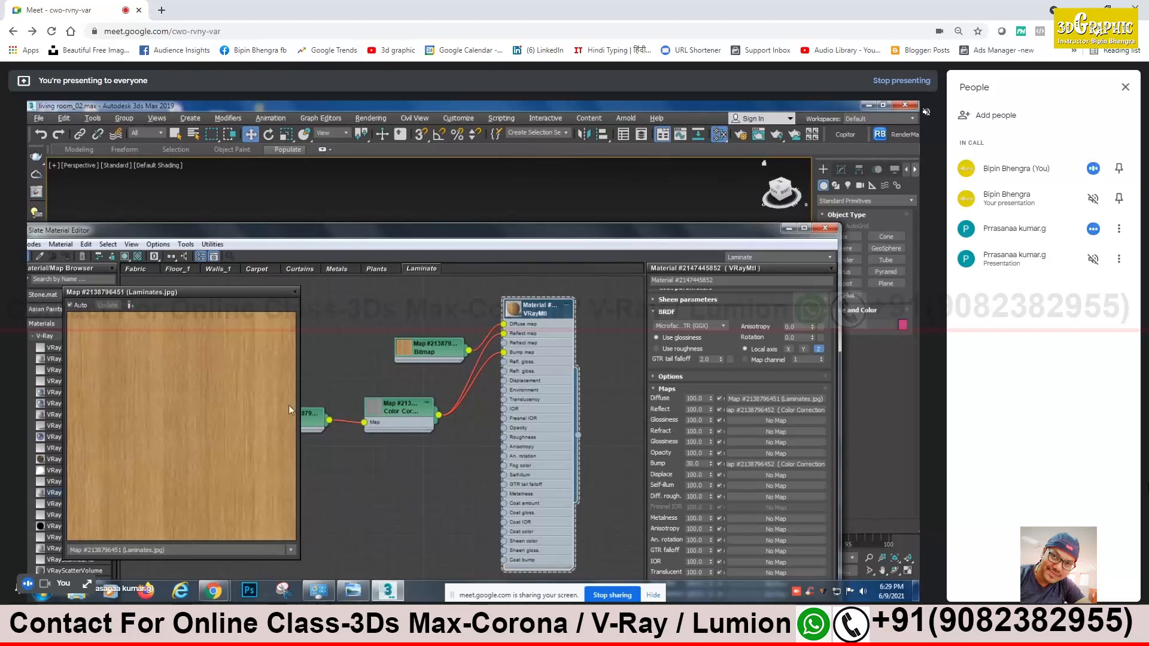
pyautogui.moveTo(260, 292); pyautogui.dragTo(303, 284)
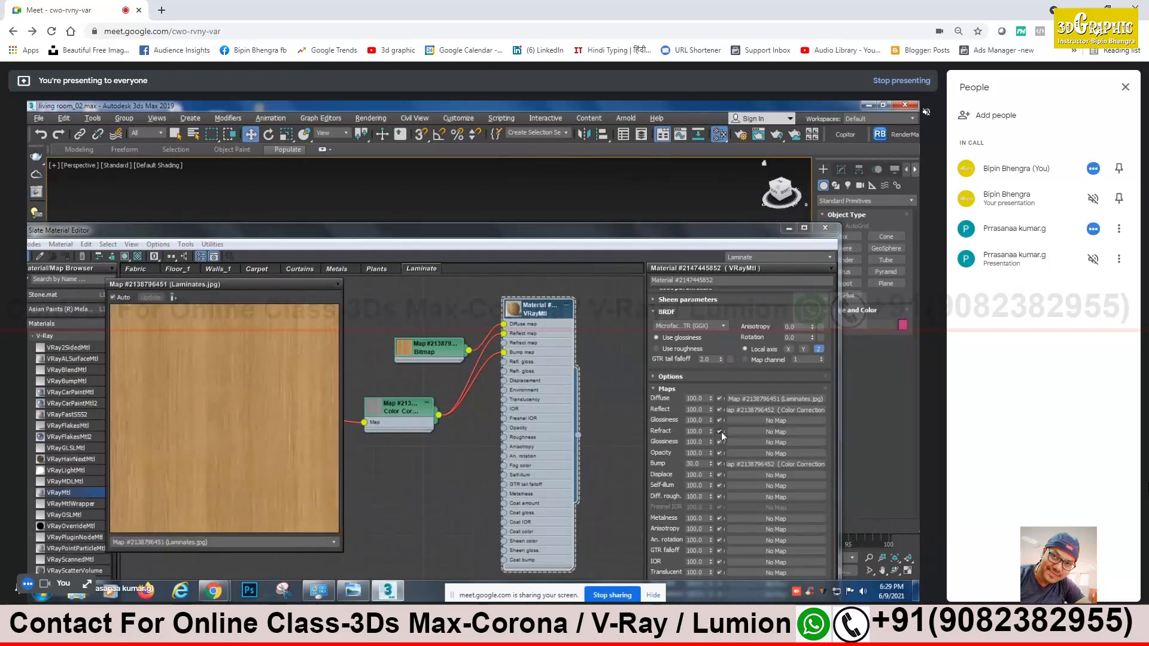
# Try a Reflect map amount of 50 on the laminate material
pyautogui.moveTo(705, 413); pyautogui.dragTo(668, 406)
pyautogui.press('BackSpace')
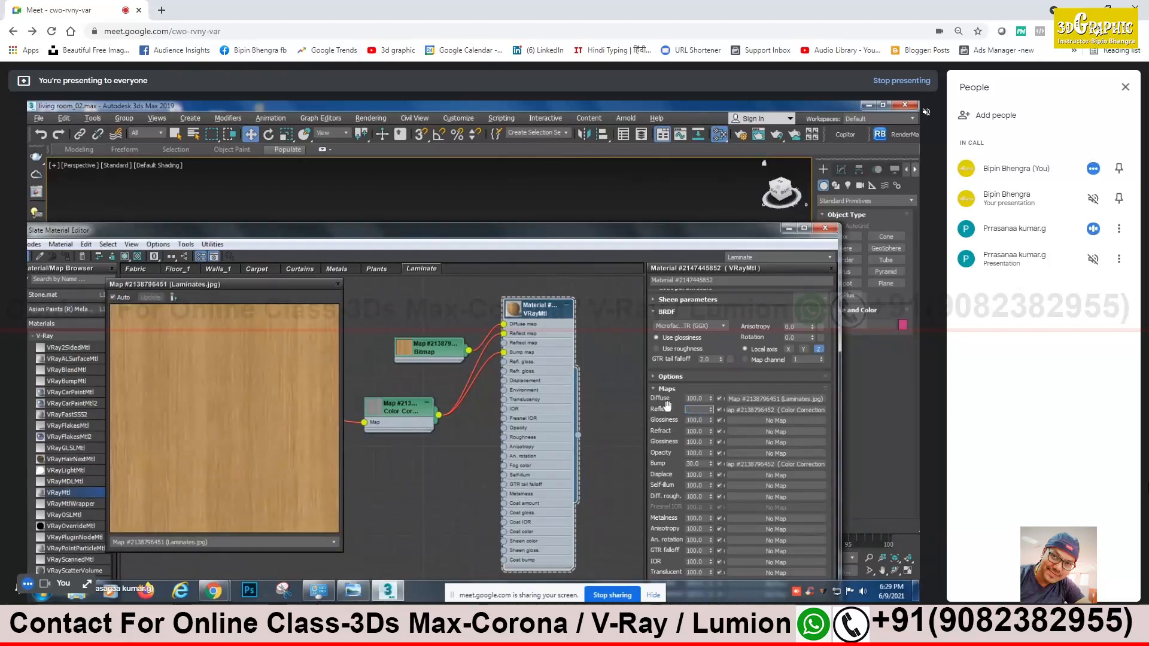
pyautogui.write('50')
pyautogui.press('Return')
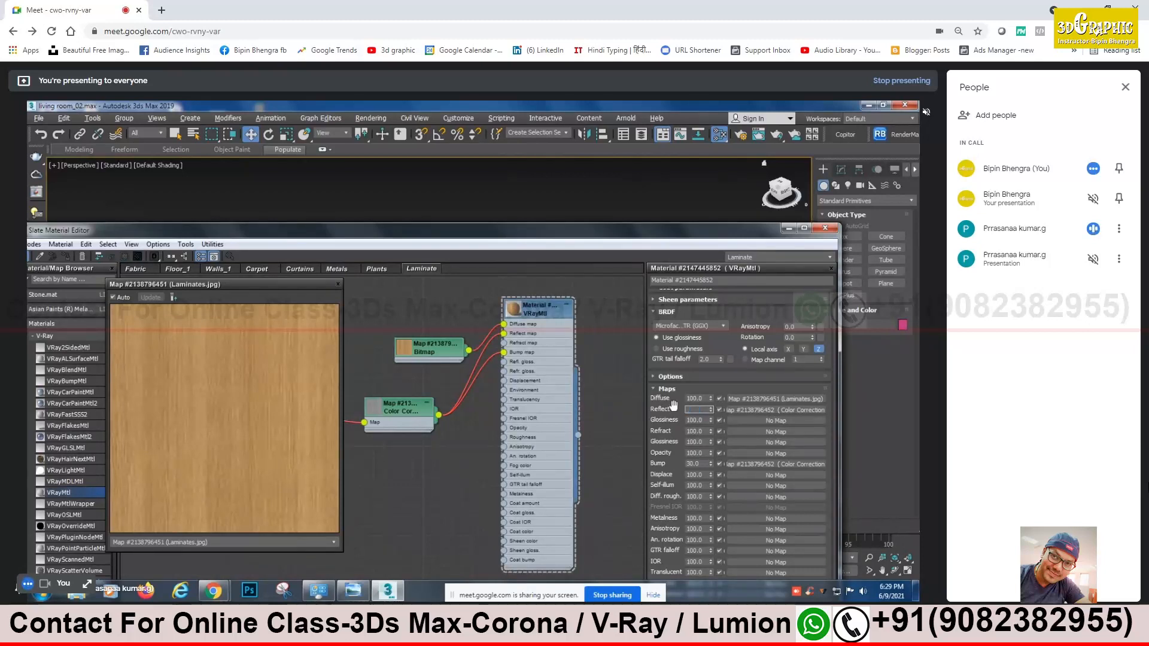
# Set the laminate material's Reflect map amount to 100 and open its Bump amount for editing
pyautogui.write('100')
pyautogui.press('Return')
pyautogui.moveTo(699, 465); pyautogui.dragTo(687, 465)
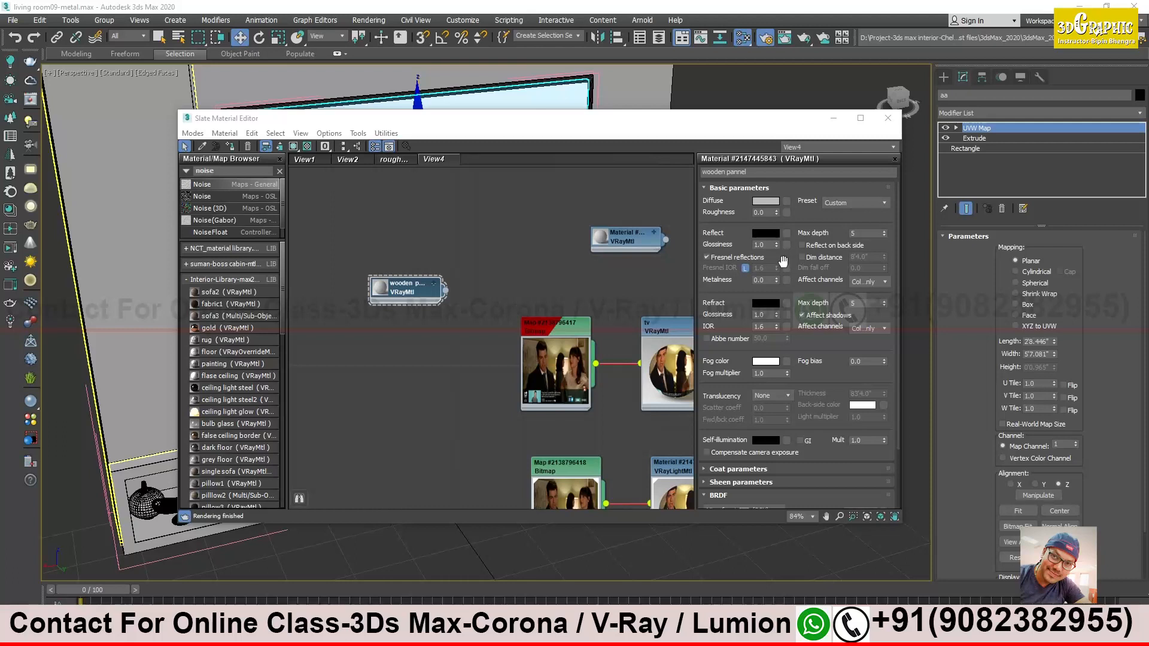
pyautogui.moveTo(627, 323); pyautogui.dragTo(606, 436, button='middle')
pyautogui.moveTo(610, 373); pyautogui.dragTo(555, 430, button='middle')
pyautogui.click(836, 121)
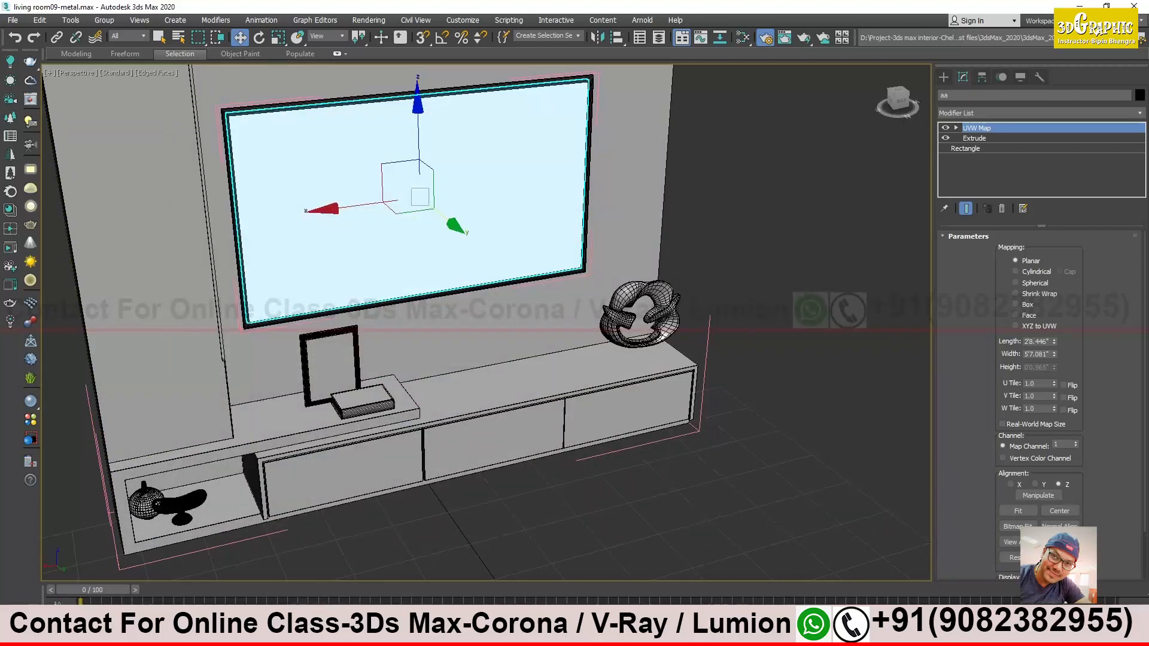
pyautogui.hotkey('alt', 'Tab')
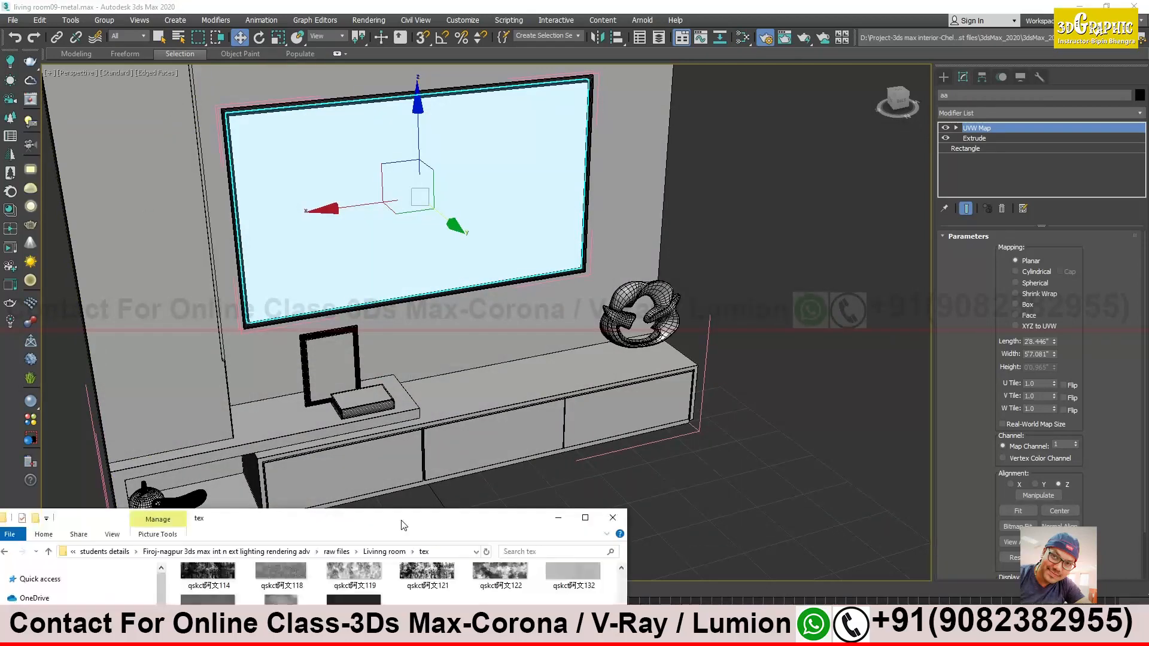
pyautogui.moveTo(401, 525); pyautogui.dragTo(581, 211)
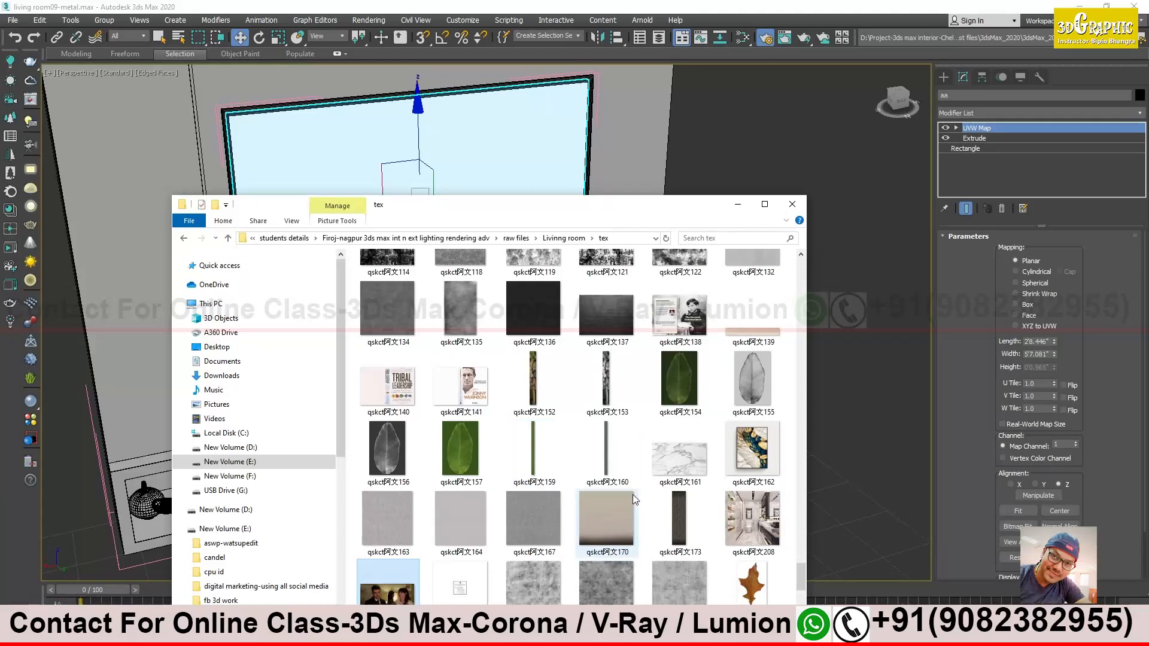
pyautogui.scroll(10, 633, 494)
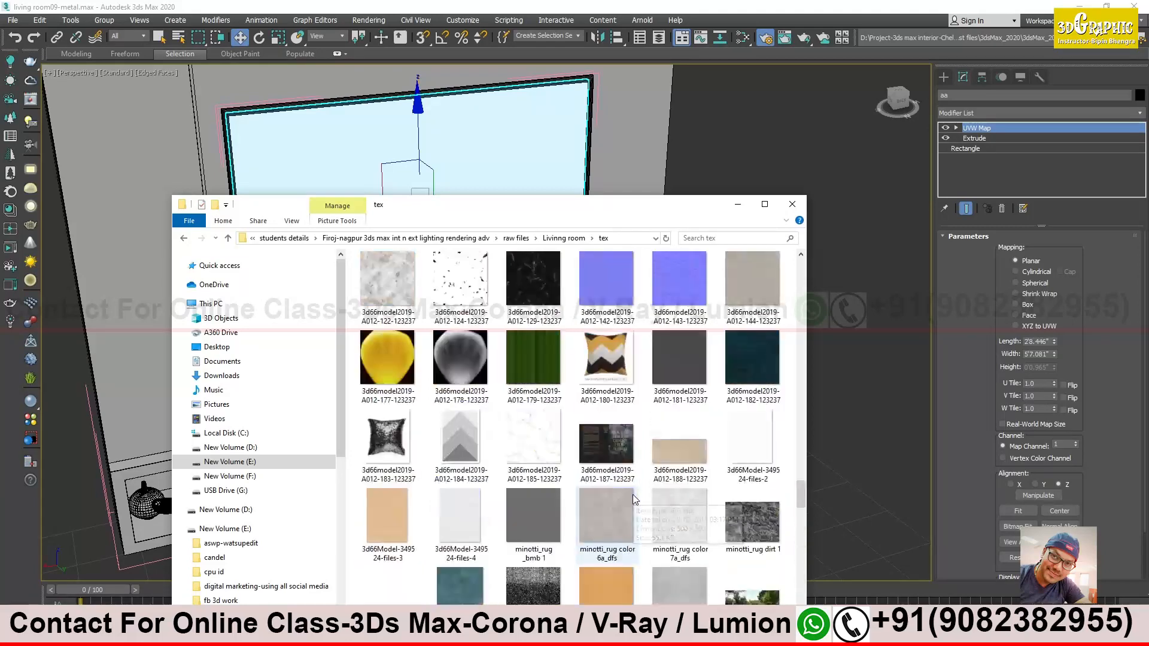
pyautogui.scroll(5, 652, 473)
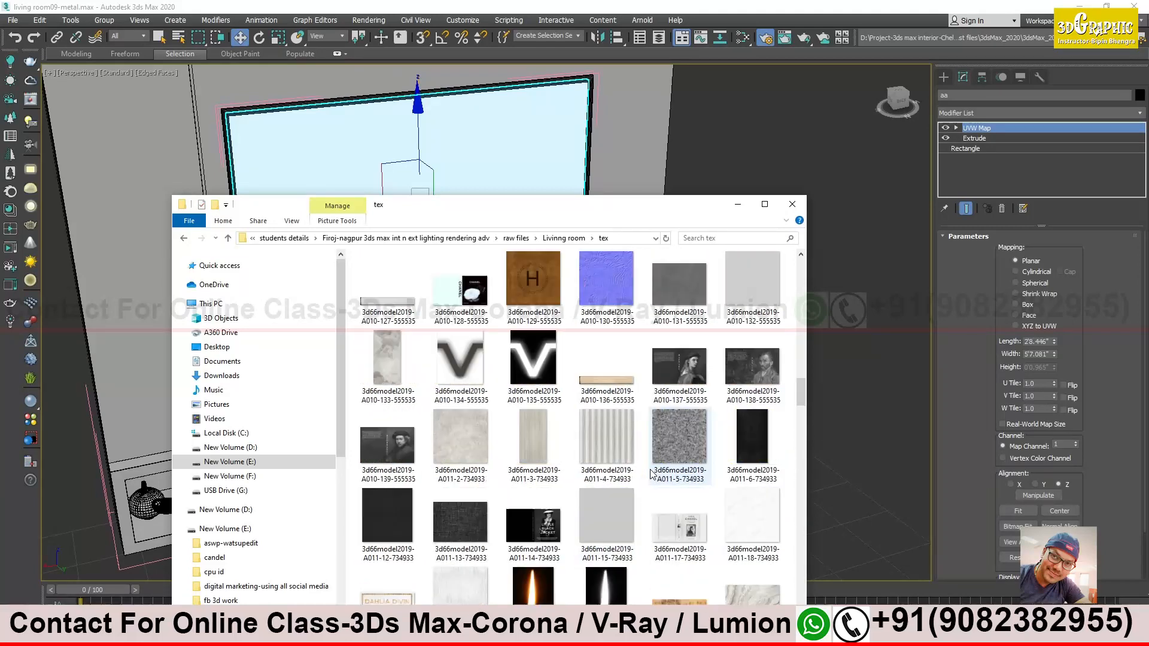
pyautogui.scroll(10, 652, 473)
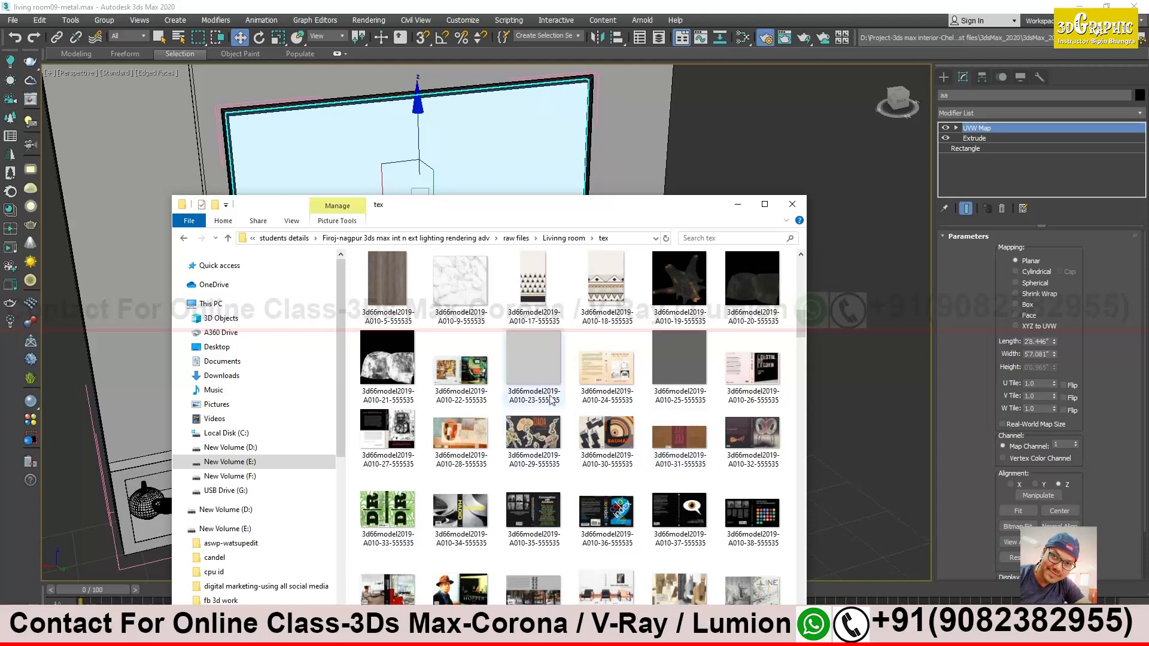
pyautogui.doubleClick(387, 283)
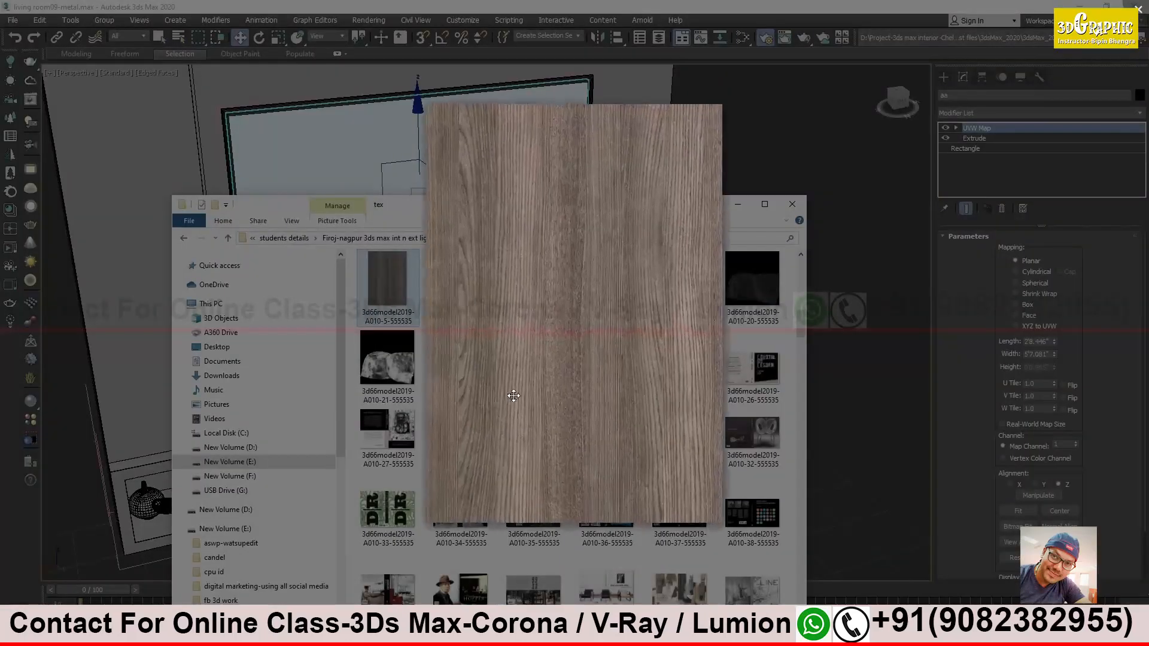
pyautogui.click(756, 306)
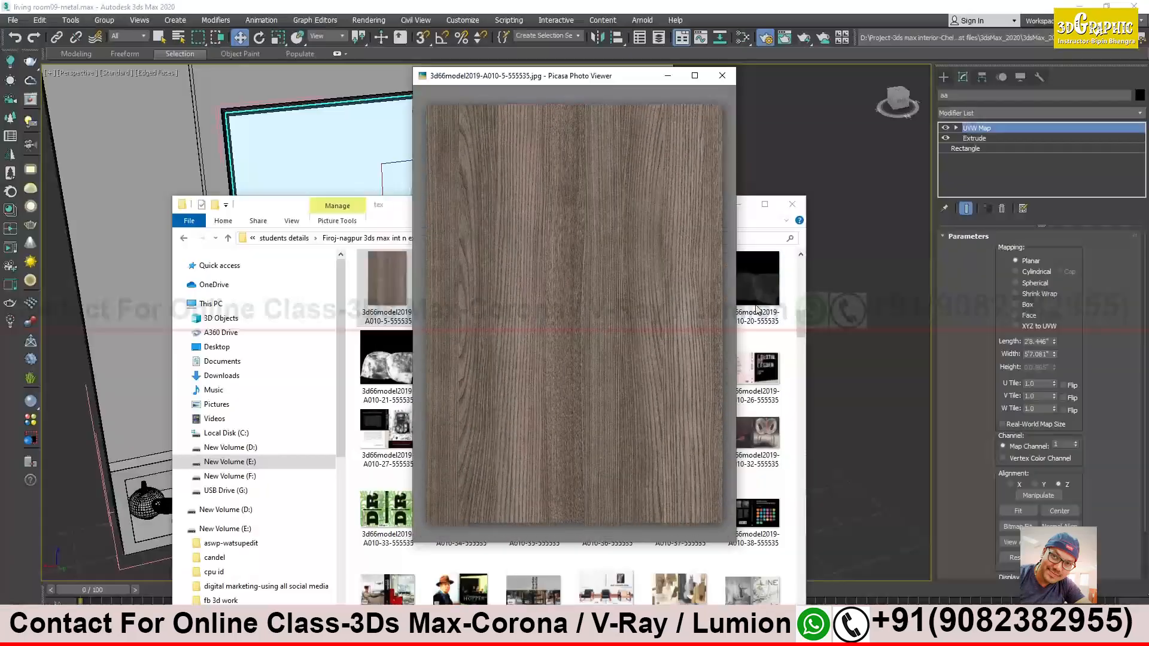
pyautogui.click(721, 76)
pyautogui.scroll(3, 531, 351)
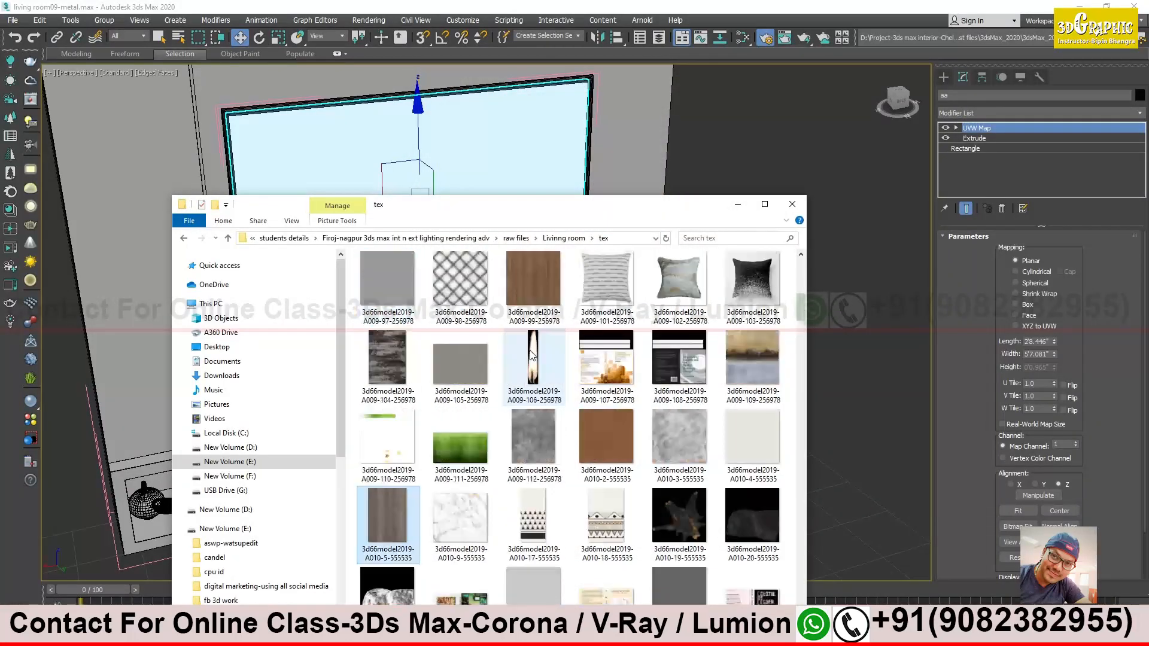
pyautogui.doubleClick(535, 282)
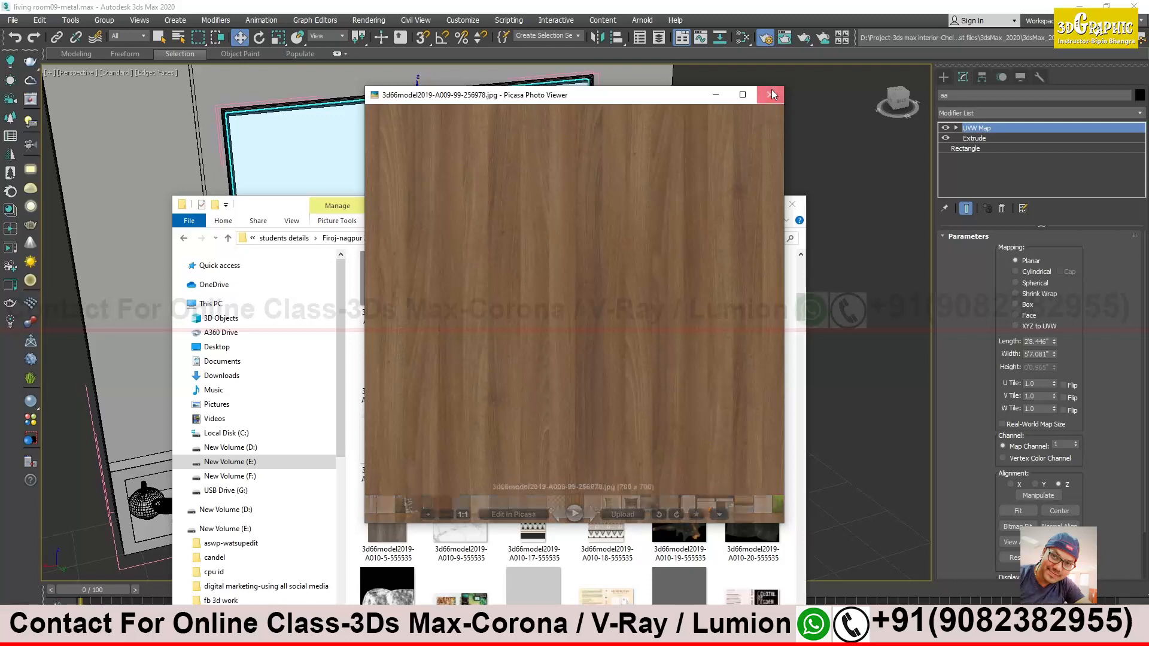
pyautogui.click(771, 95)
pyautogui.moveTo(593, 205); pyautogui.dragTo(392, 241)
pyautogui.click(744, 38)
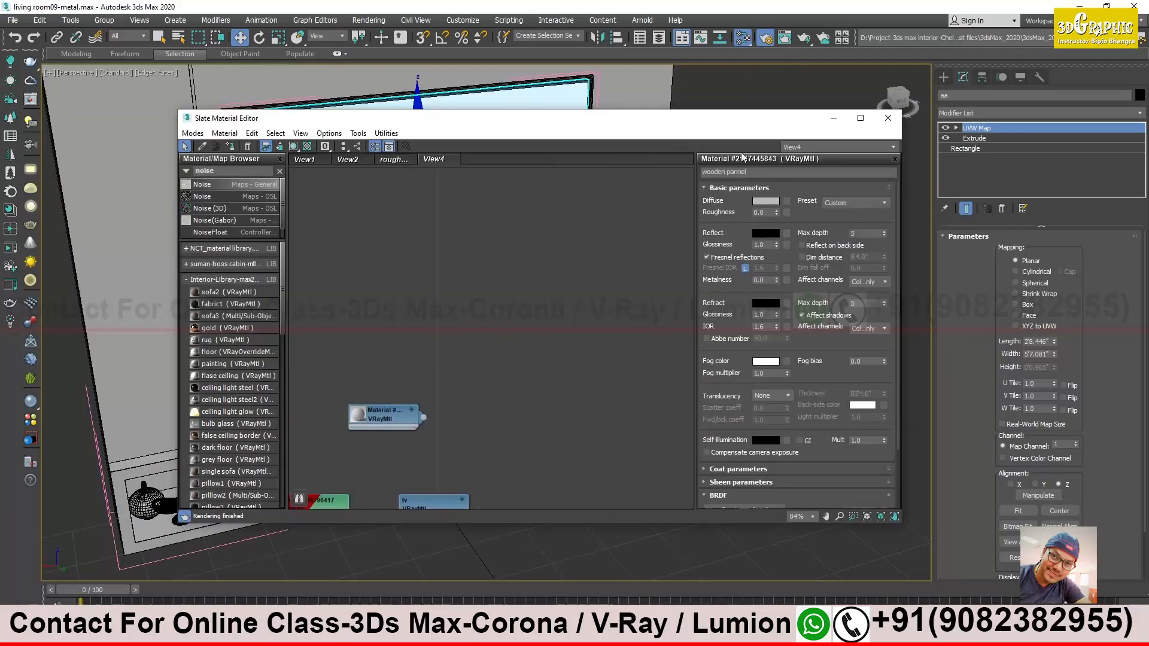
pyautogui.moveTo(574, 123); pyautogui.dragTo(680, 117)
pyautogui.moveTo(609, 326); pyautogui.dragTo(692, 229, button='middle')
pyautogui.scroll(-5, 575, 316)
pyautogui.moveTo(526, 429); pyautogui.dragTo(526, 329, button='middle')
pyautogui.scroll(7, 473, 247)
pyautogui.moveTo(539, 249); pyautogui.dragTo(622, 291, button='middle')
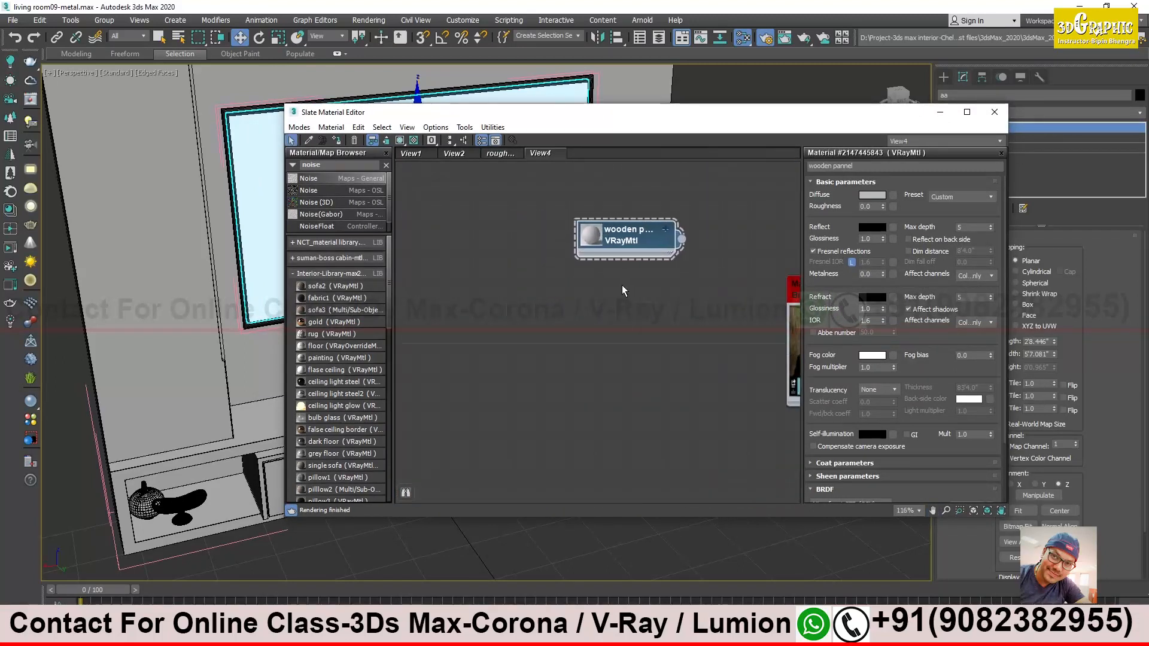
pyautogui.hotkey('alt', 'Tab')
pyautogui.moveTo(323, 323); pyautogui.dragTo(472, 208)
pyautogui.click(605, 303)
pyautogui.moveTo(635, 251); pyautogui.dragTo(624, 246, button='middle')
# Rename the wooden pannel VRayMtl as color pannel and move its node slightly down
pyautogui.click(621, 233)
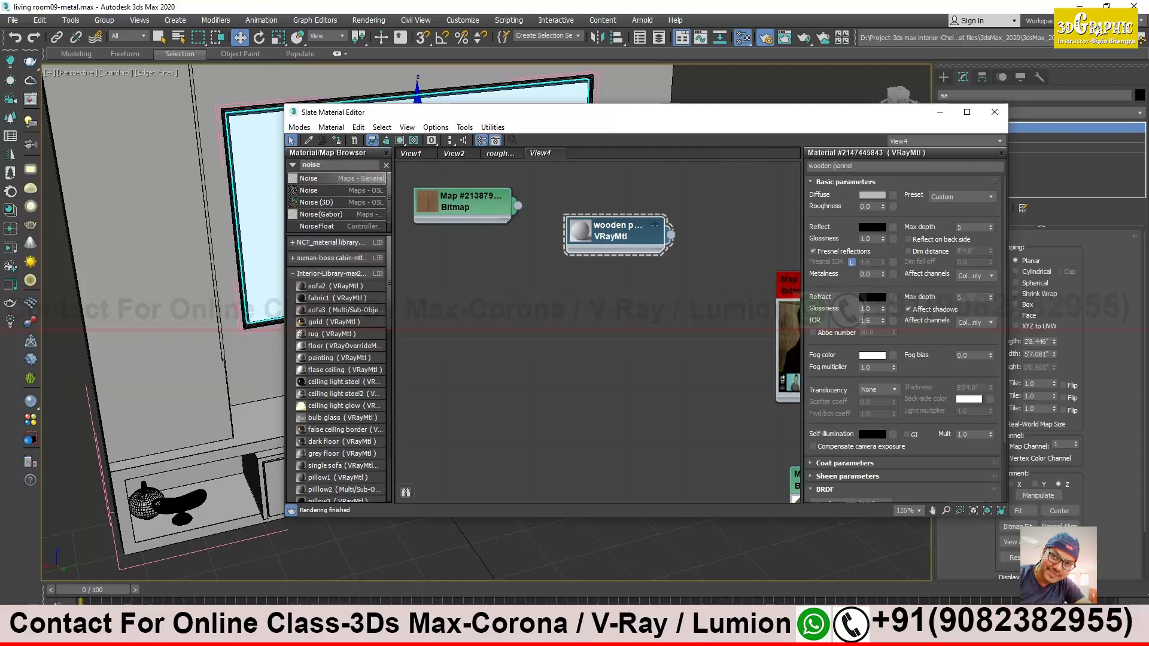
pyautogui.moveTo(833, 167); pyautogui.dragTo(763, 175)
pyautogui.write('color')
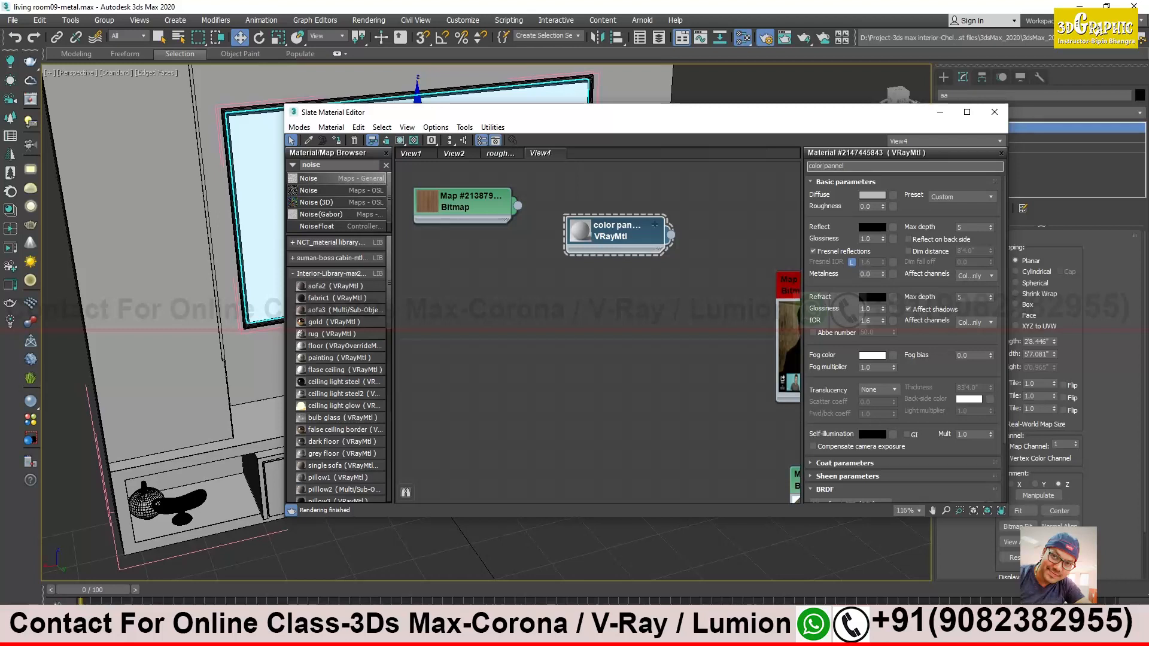
pyautogui.click(617, 231)
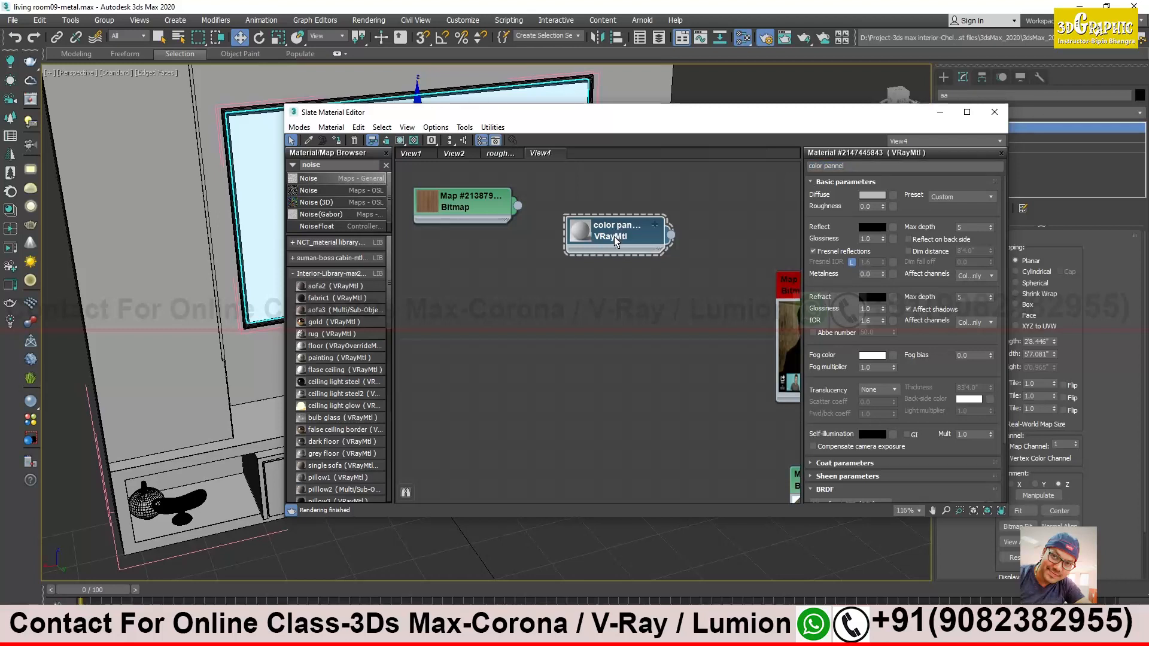
pyautogui.moveTo(626, 238); pyautogui.dragTo(625, 252)
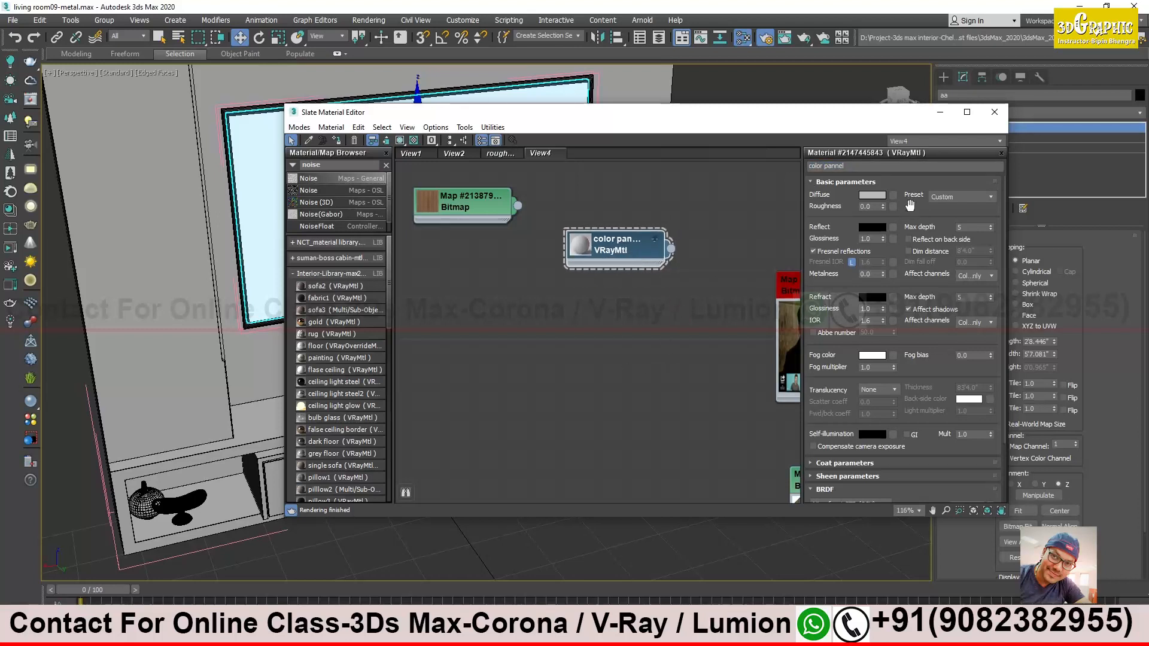
# Set the color pannel material's diffuse color to a warm cream, RGB 252, 231, 174
pyautogui.click(878, 197)
pyautogui.moveTo(467, 160); pyautogui.dragTo(467, 187)
pyautogui.click(369, 114)
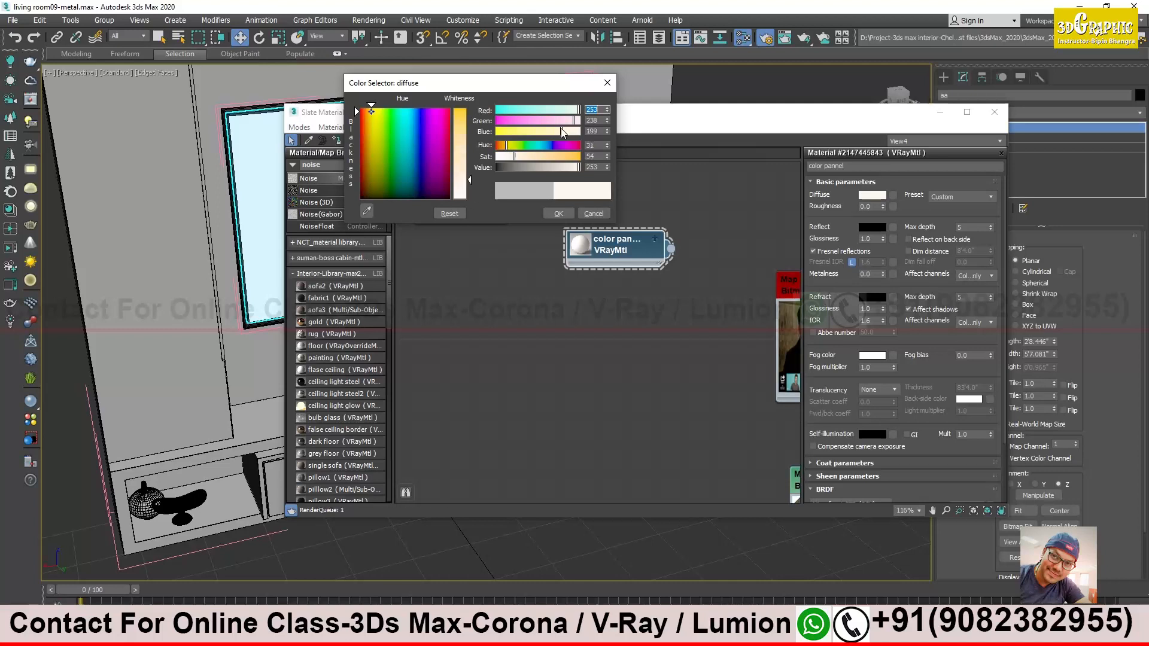
pyautogui.moveTo(566, 132); pyautogui.dragTo(561, 132)
pyautogui.moveTo(472, 182); pyautogui.dragTo(471, 173)
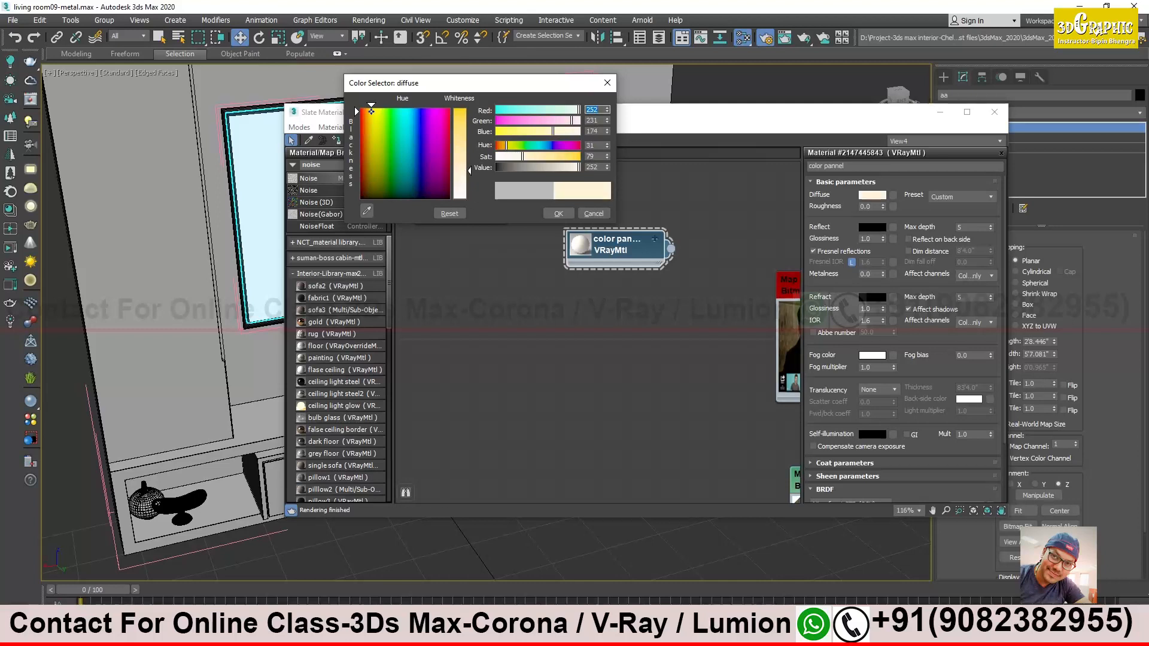
pyautogui.click(558, 214)
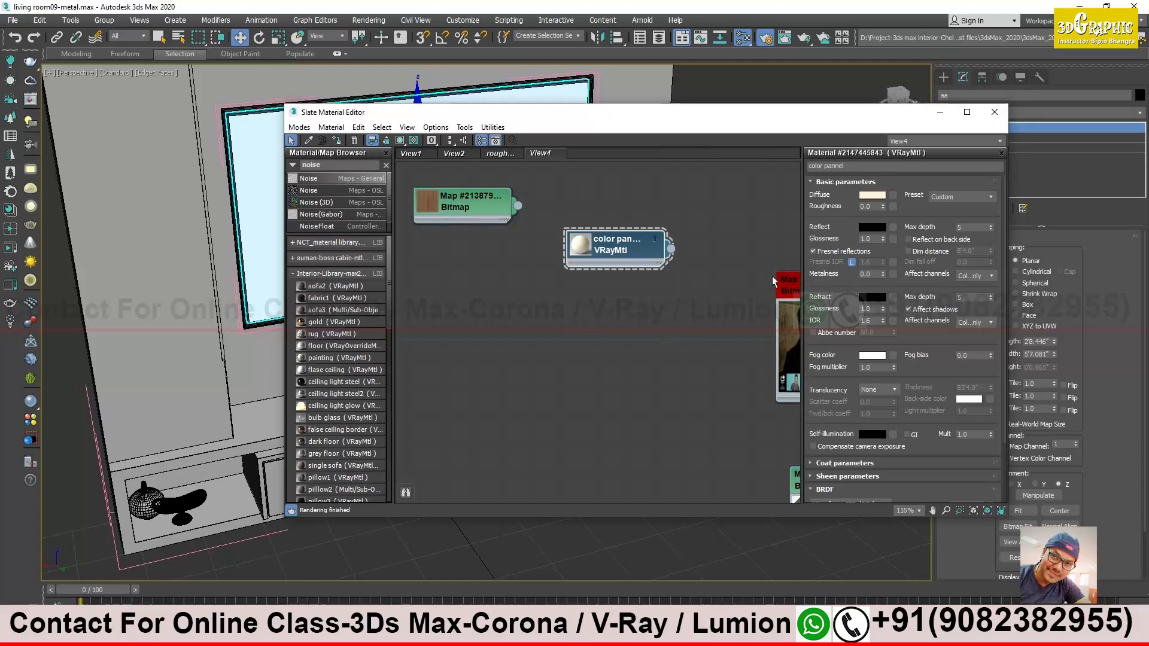
# Open a preview window for the color pannel material, place it over the viewport and enlarge it
pyautogui.rightClick(619, 241)
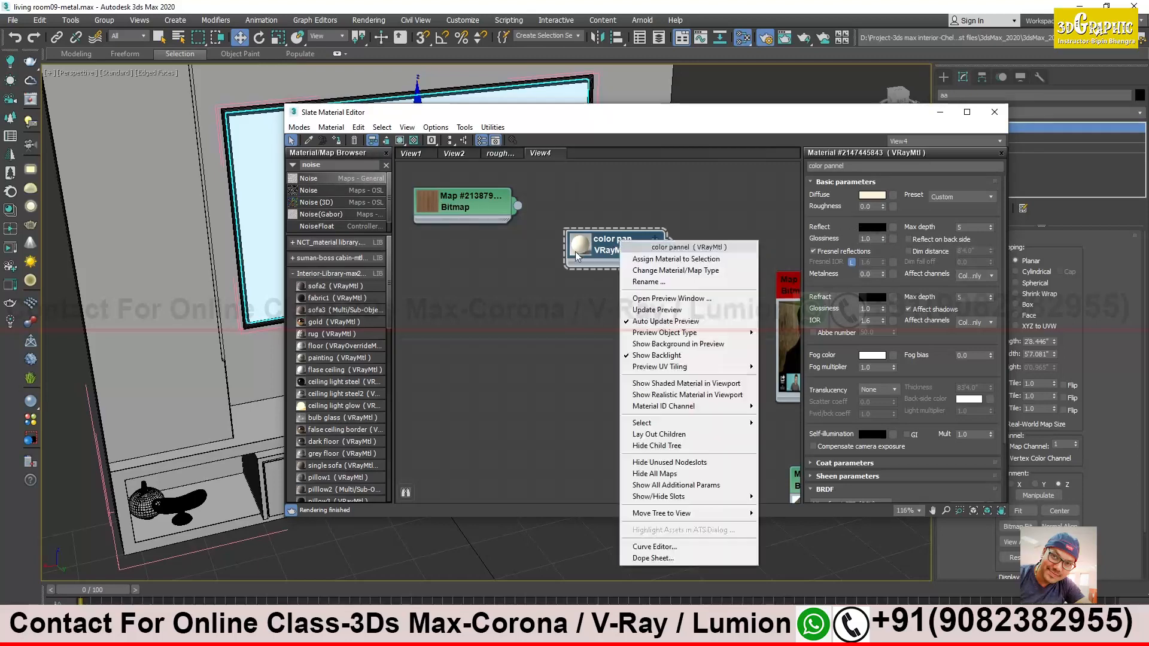
pyautogui.click(707, 298)
pyautogui.moveTo(717, 314); pyautogui.dragTo(178, 98)
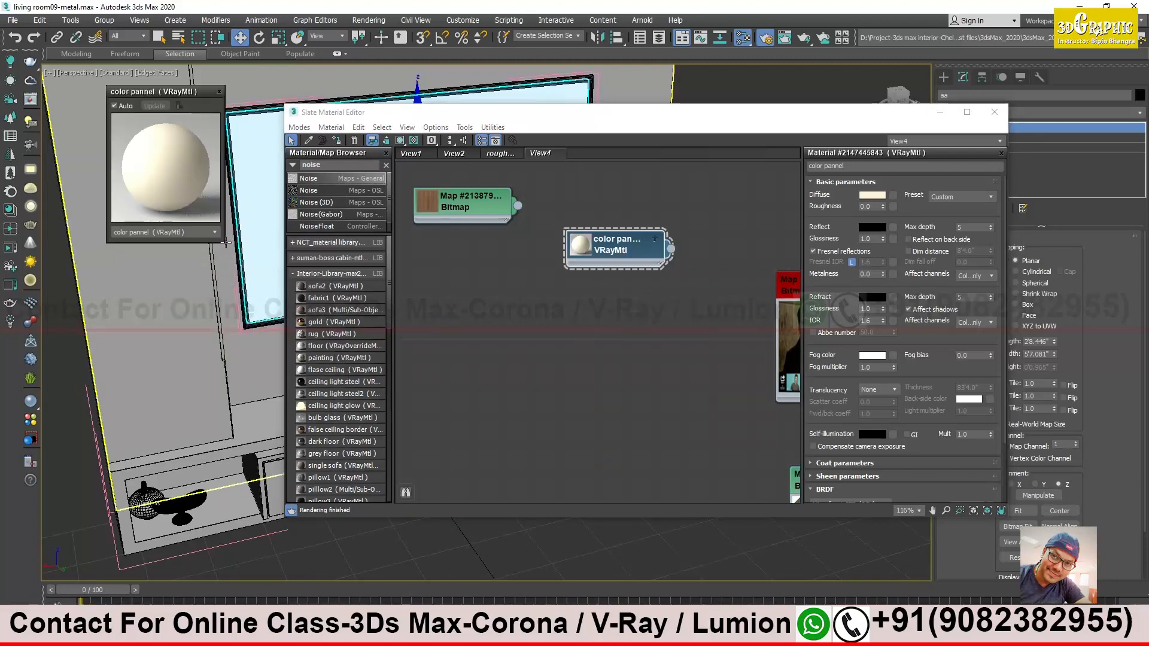
pyautogui.moveTo(224, 241); pyautogui.dragTo(331, 352)
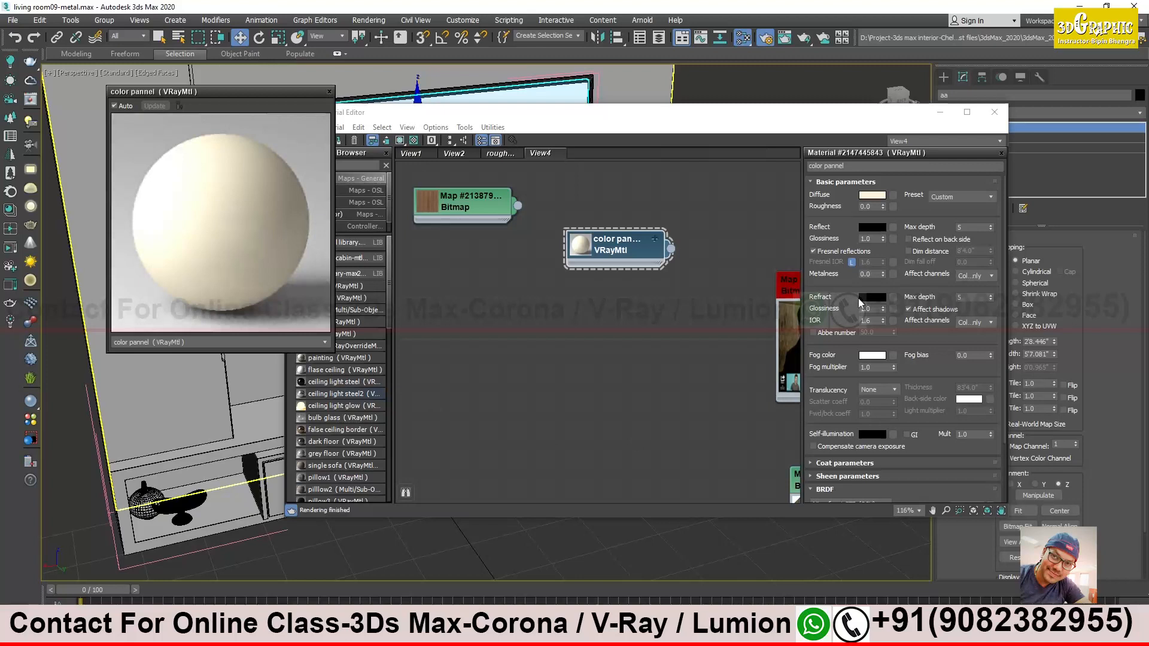
# Set the color pannel material's reflection color to a light grey of value 208 and its reflection glossiness to 0.8
pyautogui.click(872, 227)
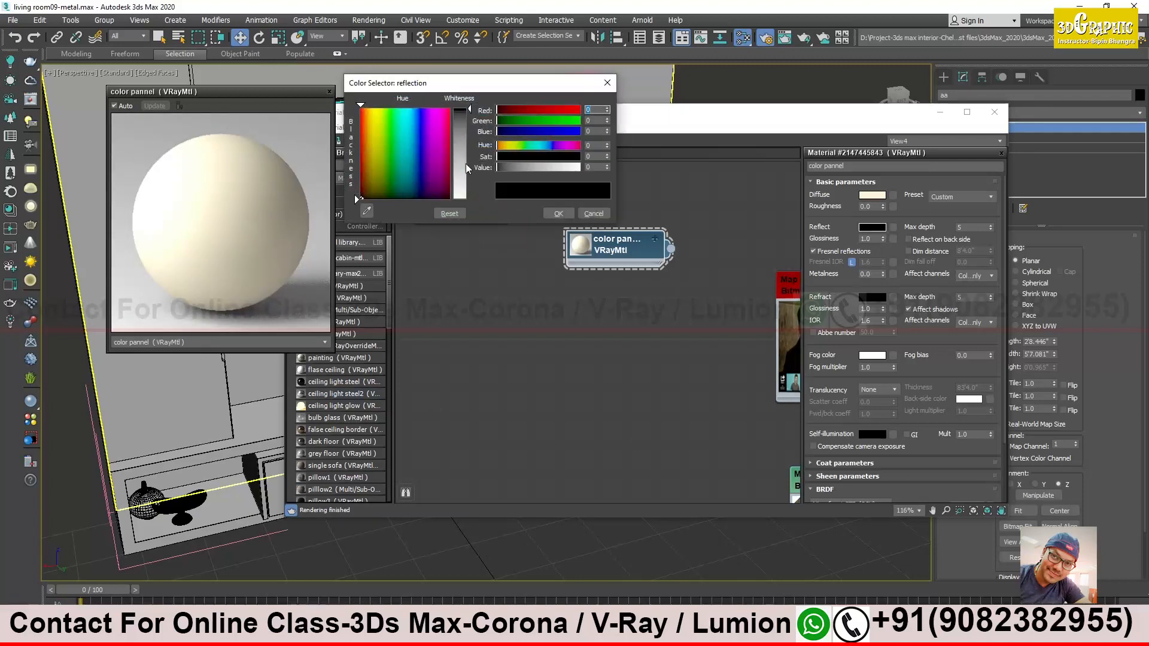
pyautogui.moveTo(465, 174); pyautogui.dragTo(464, 191)
pyautogui.click(559, 214)
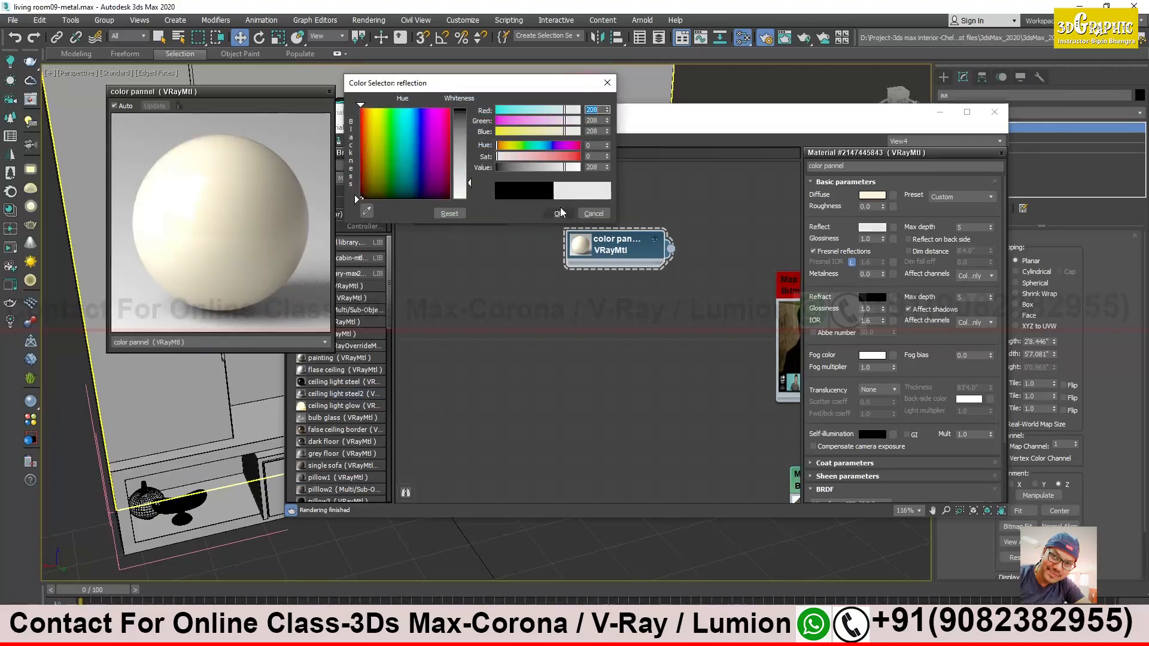
pyautogui.doubleClick(865, 239)
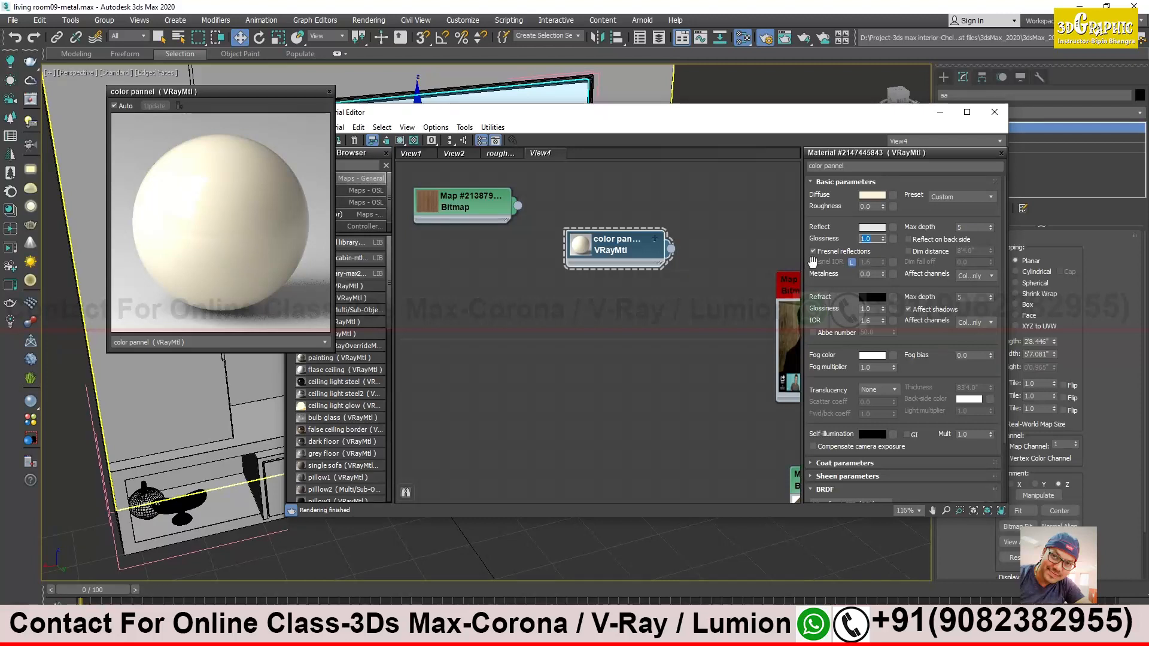
pyautogui.write('0.8')
pyautogui.press('Return')
# Select the TV cabinet group in the viewport and try to pull a connection from the color pannel material's output
pyautogui.moveTo(554, 114); pyautogui.dragTo(769, 129)
pyautogui.keyDown('alt'); pyautogui.moveTo(353, 401); pyautogui.dragTo(365, 359, button='middle'); pyautogui.keyUp('alt')
pyautogui.scroll(3, 365, 383)
pyautogui.moveTo(374, 452); pyautogui.dragTo(355, 423, button='middle')
pyautogui.click(353, 426)
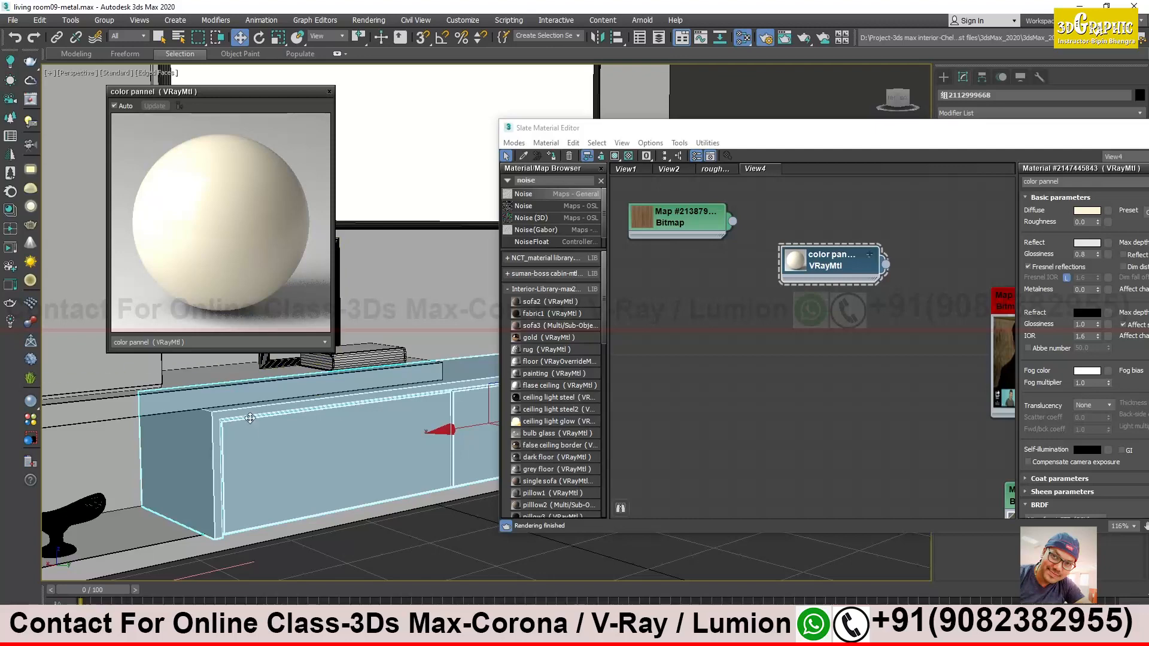
pyautogui.scroll(4, 297, 443)
pyautogui.scroll(5, 297, 443)
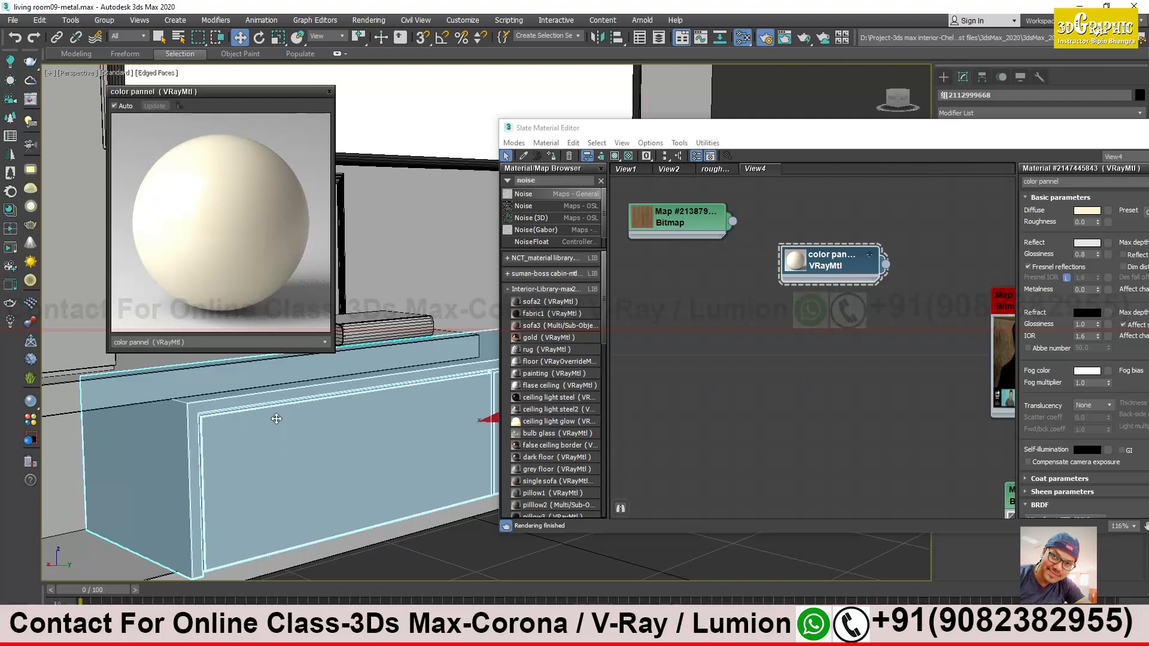
pyautogui.scroll(3, 455, 405)
pyautogui.moveTo(886, 269); pyautogui.dragTo(799, 319)
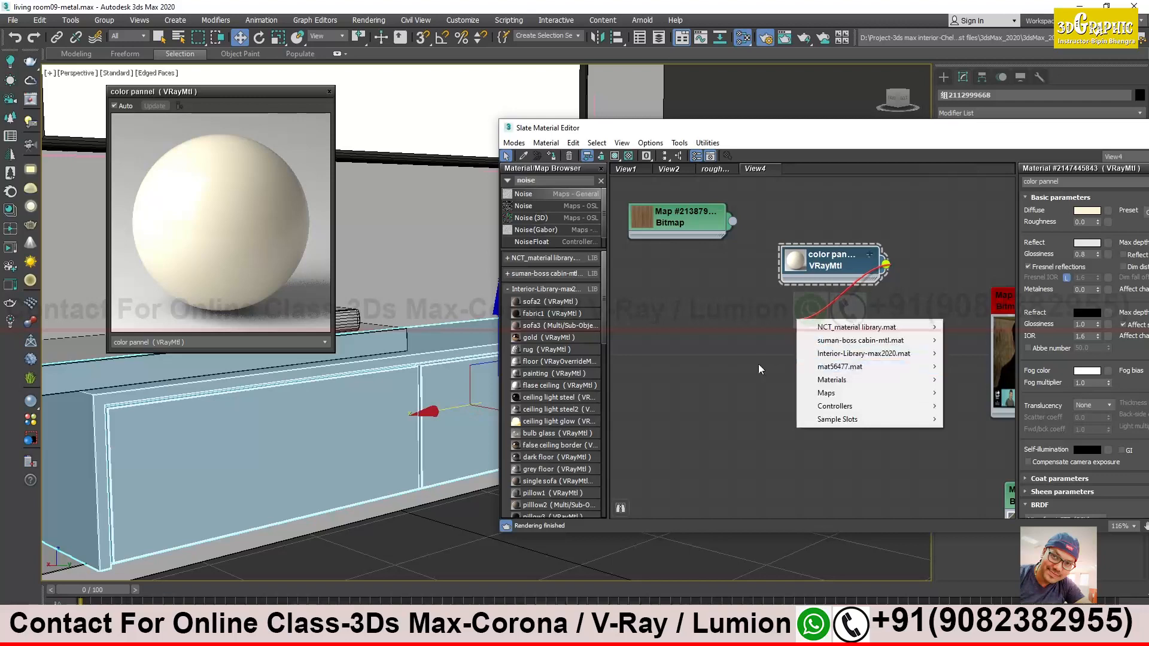
pyautogui.click(759, 368)
# Isolate the TV cabinet, open its group and select the front panel nearest the open end
pyautogui.scroll(-5, 331, 477)
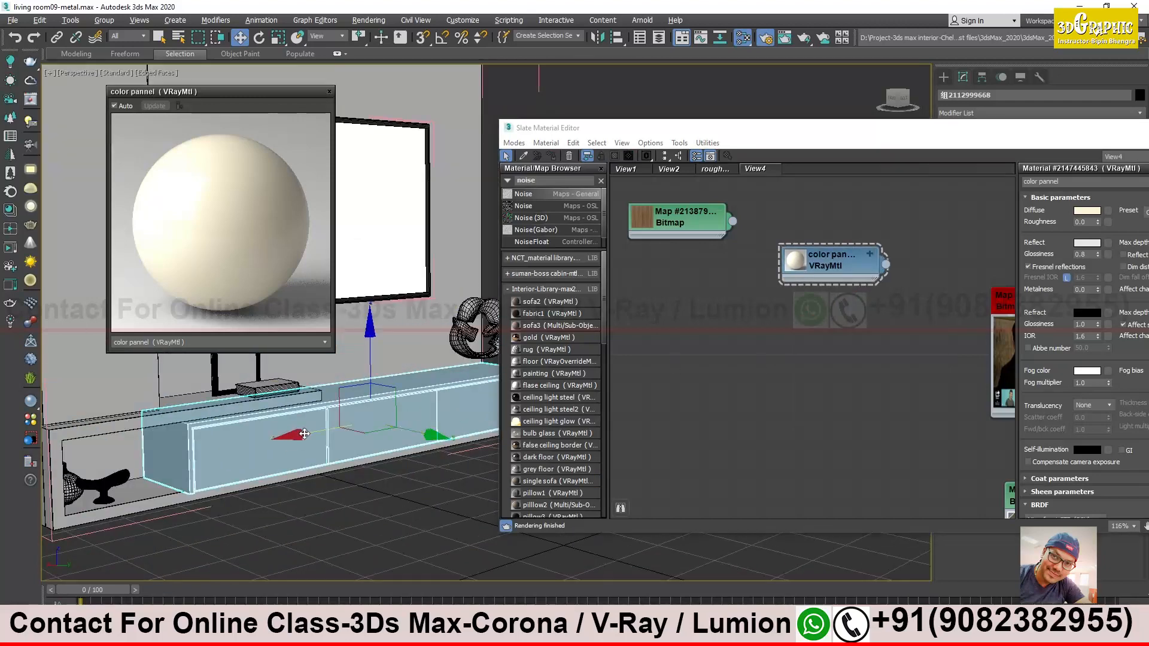
pyautogui.scroll(5, 305, 434)
pyautogui.click(104, 20)
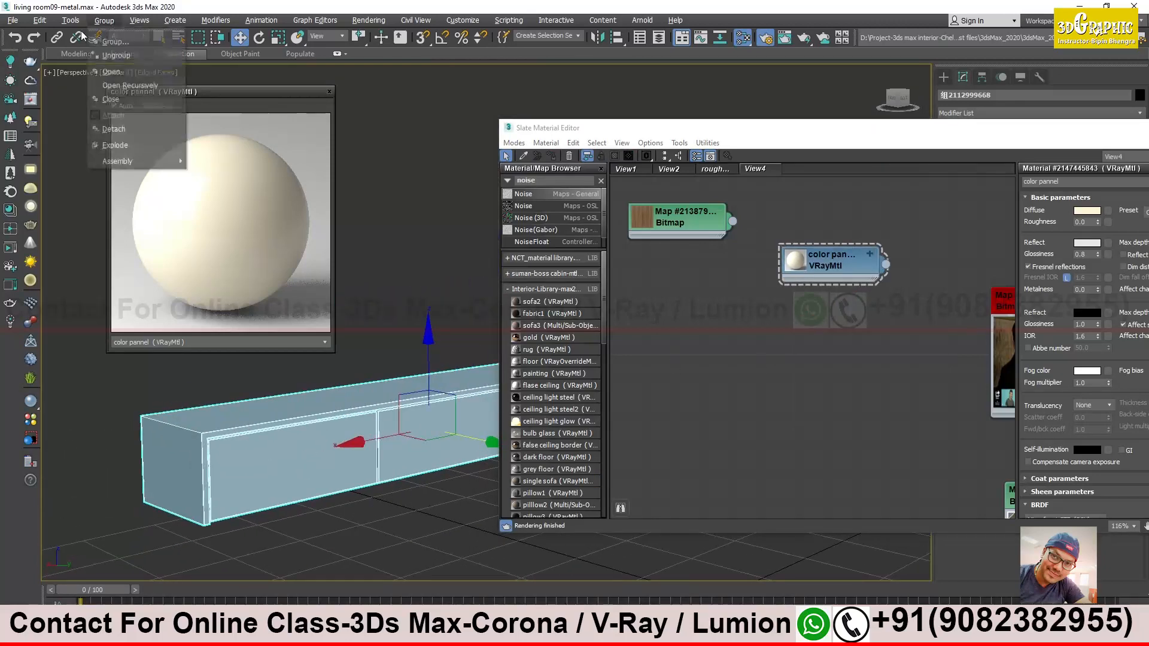
pyautogui.click(117, 64)
pyautogui.click(295, 457)
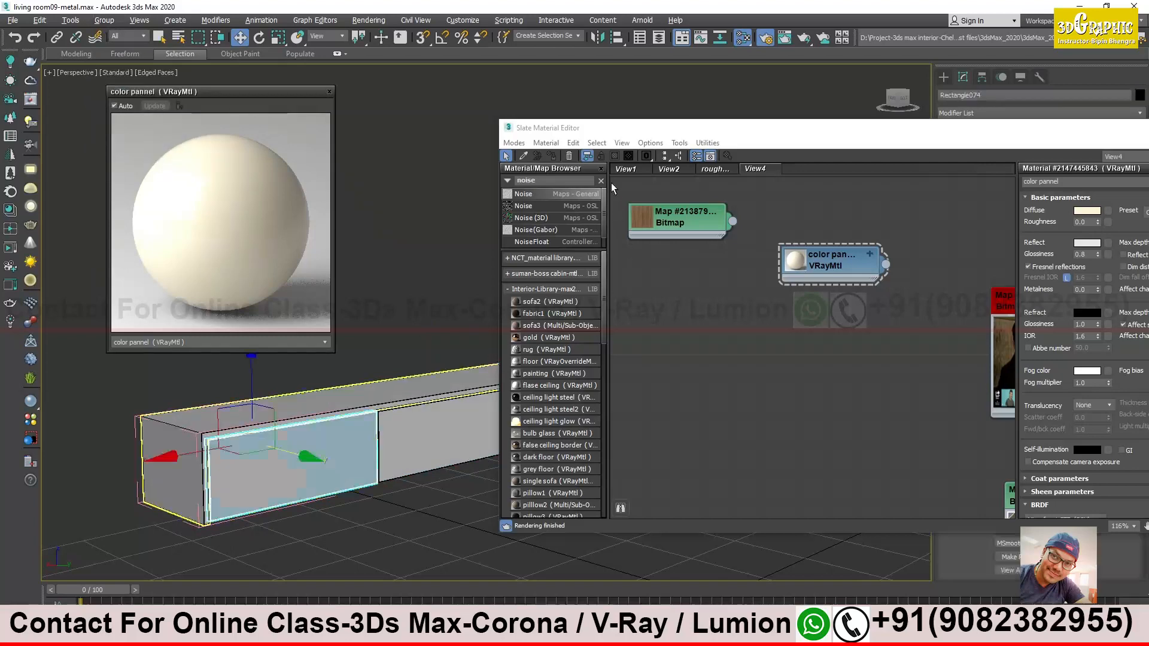
# Move the material editor clear of the TV cabinet and select its outer body to examine which parts are separate from the fronts
pyautogui.moveTo(616, 131); pyautogui.dragTo(742, 177)
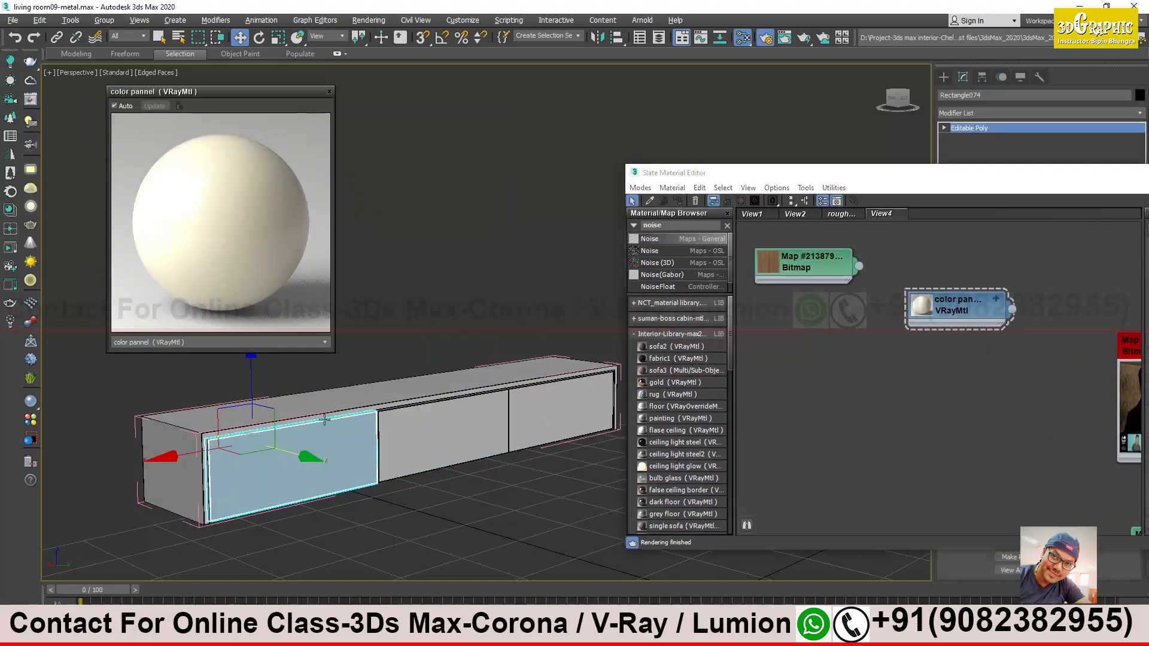
pyautogui.scroll(-3, 323, 433)
pyautogui.scroll(4, 324, 433)
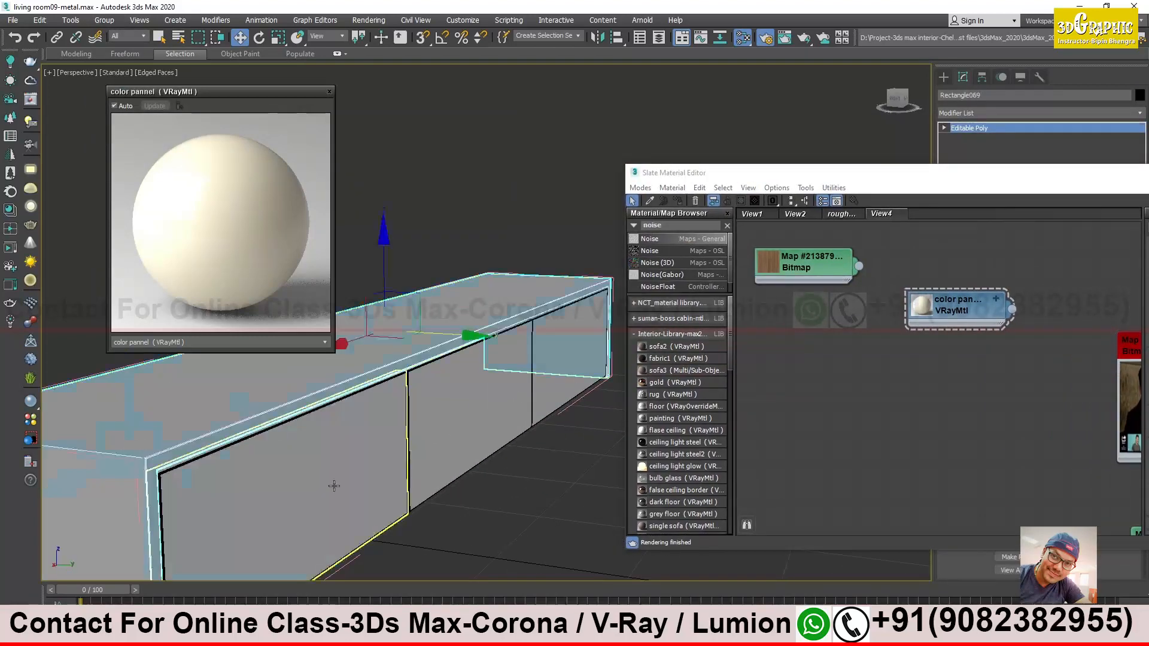
pyautogui.scroll(-3, 340, 478)
pyautogui.click(321, 398)
pyautogui.scroll(3, 374, 428)
pyautogui.moveTo(344, 423); pyautogui.dragTo(275, 403, button='middle')
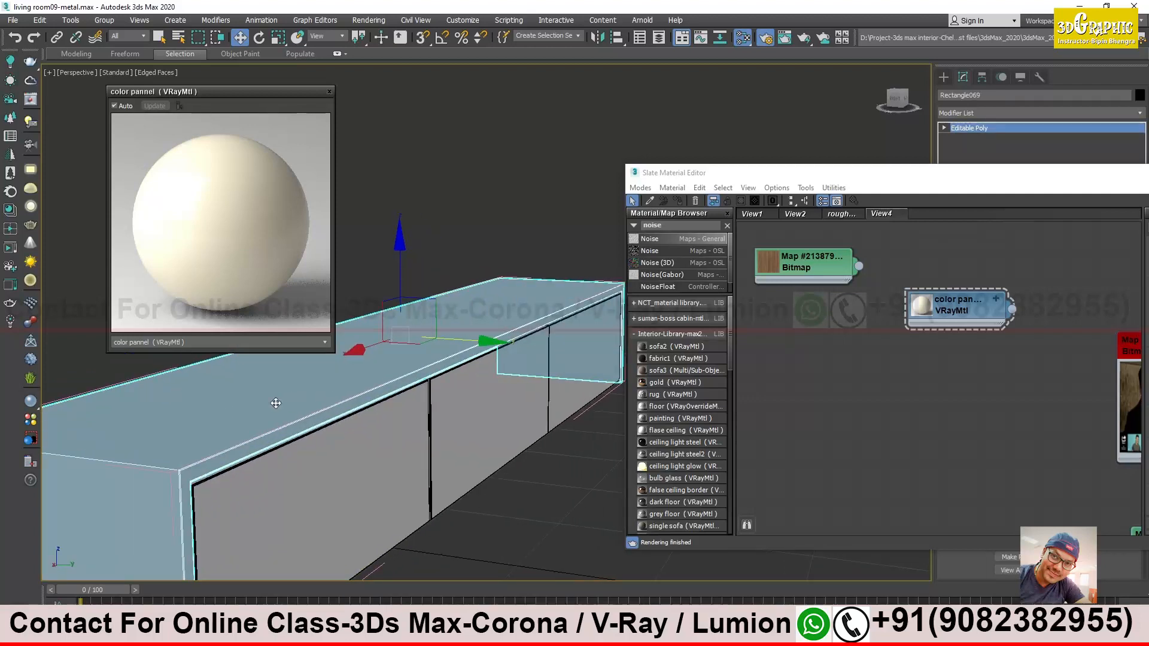
pyautogui.scroll(-3, 264, 411)
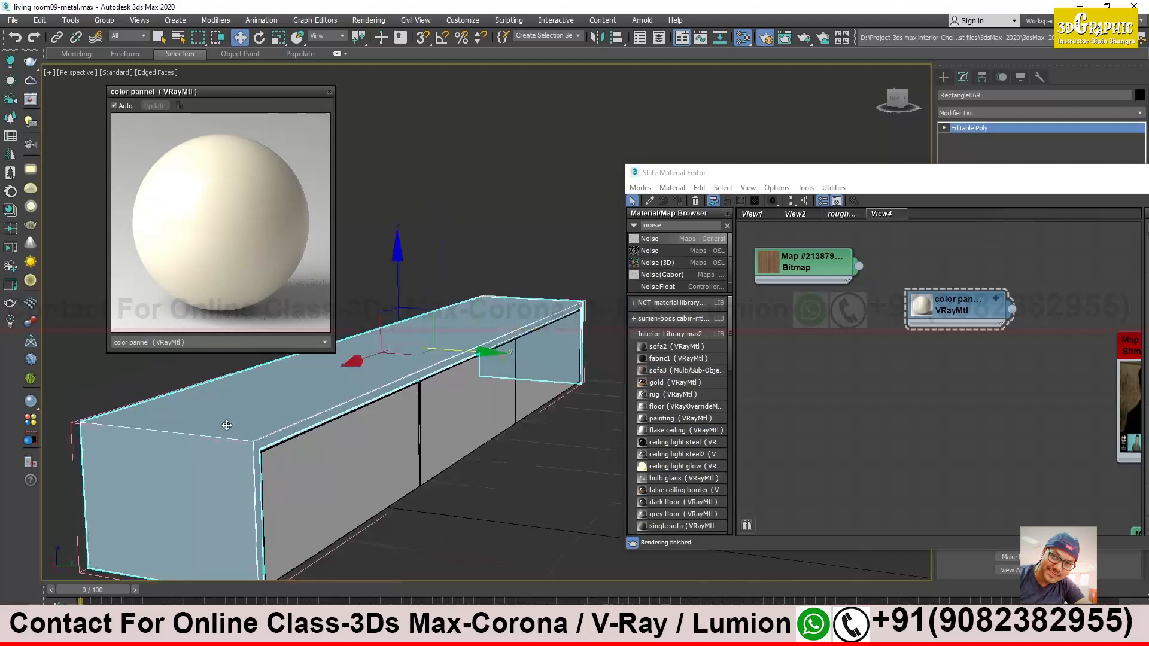
# Select the three front panels of the TV cabinet and assign the color pannel material to the whole selection
pyautogui.click(305, 467)
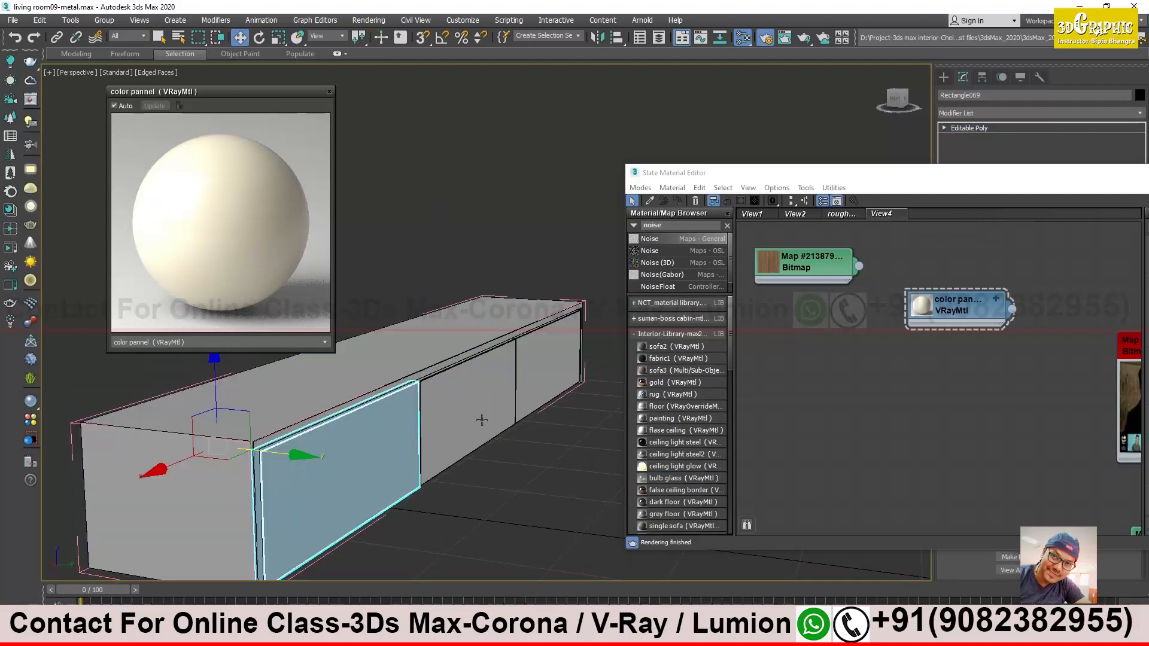
pyautogui.click(551, 387)
pyautogui.keyDown('ctrl'); pyautogui.click(335, 479); pyautogui.keyUp('ctrl')
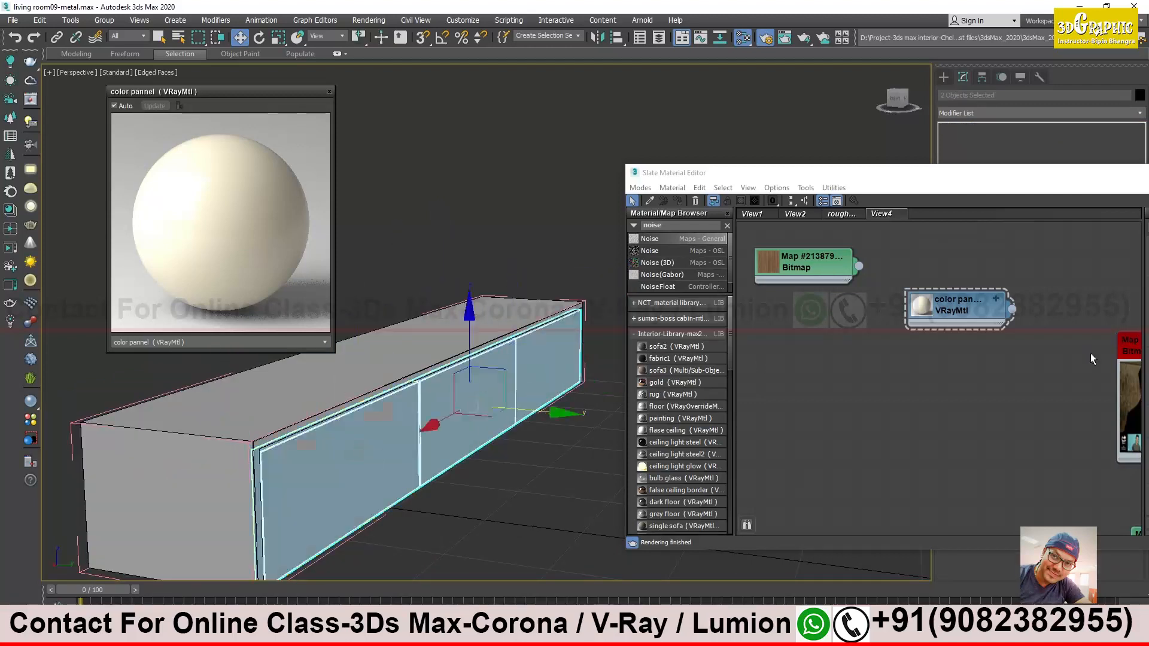
pyautogui.moveTo(1011, 310); pyautogui.dragTo(386, 438)
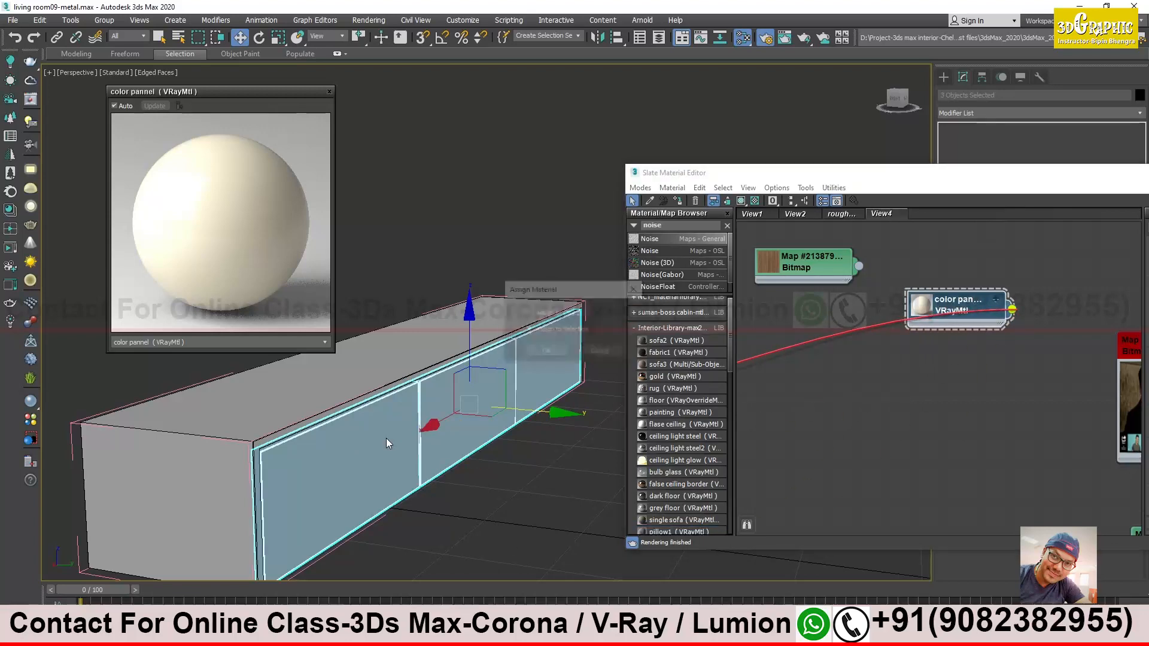
pyautogui.click(548, 352)
pyautogui.click(501, 479)
pyautogui.keyDown('alt'); pyautogui.moveTo(479, 477); pyautogui.dragTo(418, 464, button='middle'); pyautogui.keyUp('alt')
# Duplicate the color pannel material for the cabinet's outer body and set the copy's diffuse color to RGB 251, 223, 148
pyautogui.click(450, 340)
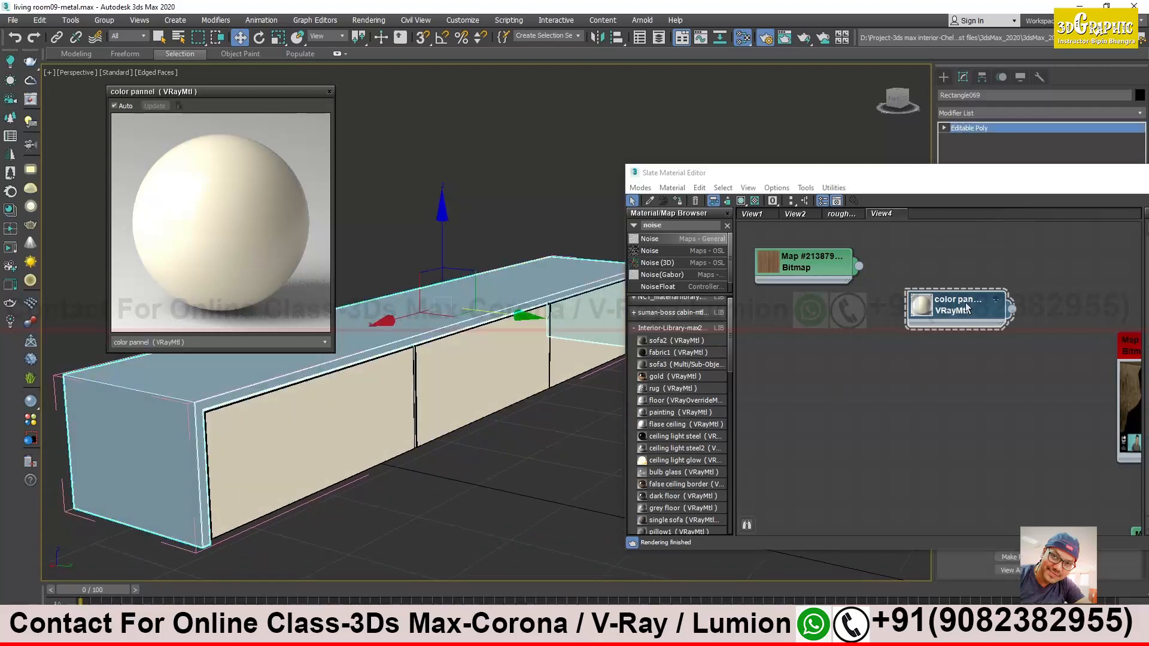
pyautogui.moveTo(964, 343); pyautogui.dragTo(966, 372)
pyautogui.moveTo(980, 176); pyautogui.dragTo(819, 121)
pyautogui.doubleClick(814, 323)
pyautogui.click(1051, 199)
pyautogui.moveTo(470, 172); pyautogui.dragTo(470, 159)
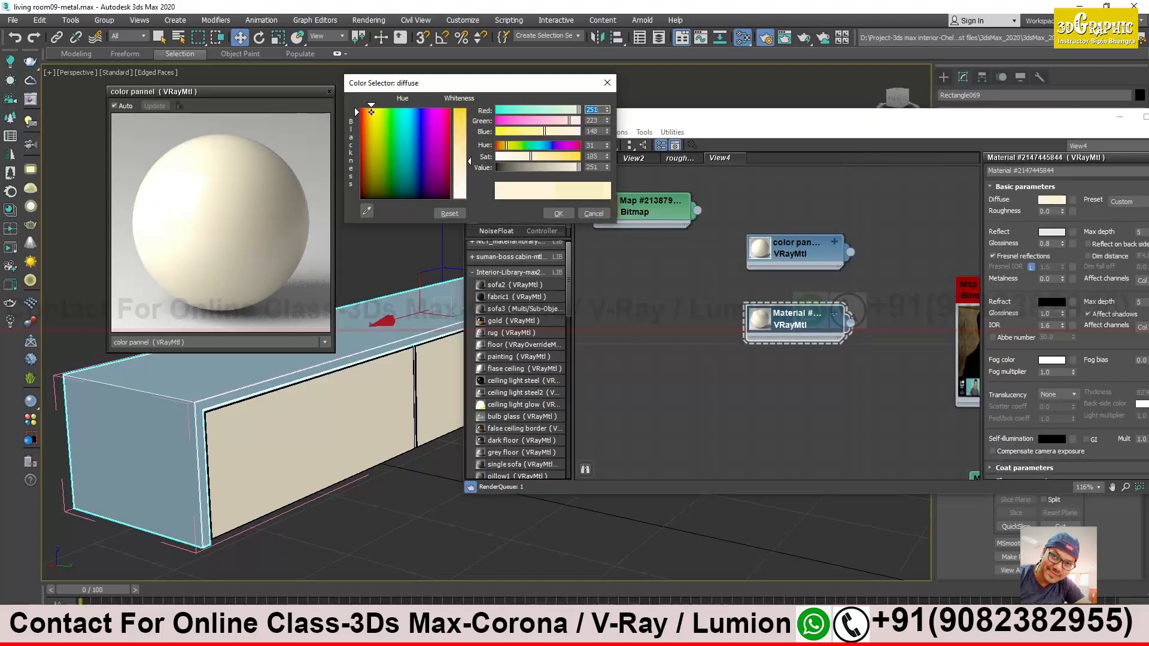
pyautogui.click(558, 214)
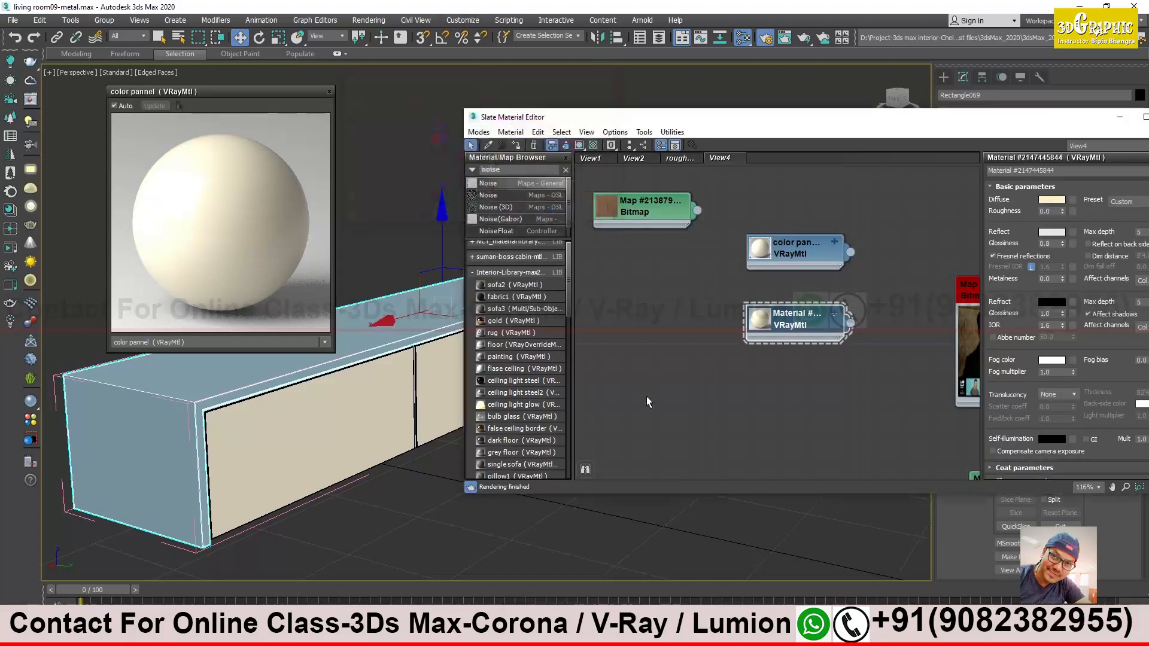
# Assign the duplicated cream material to the cabinet's outer body and move the material editor away from the cabinet
pyautogui.moveTo(745, 384); pyautogui.dragTo(722, 398, button='middle')
pyautogui.moveTo(826, 337); pyautogui.dragTo(200, 412)
pyautogui.click(375, 242)
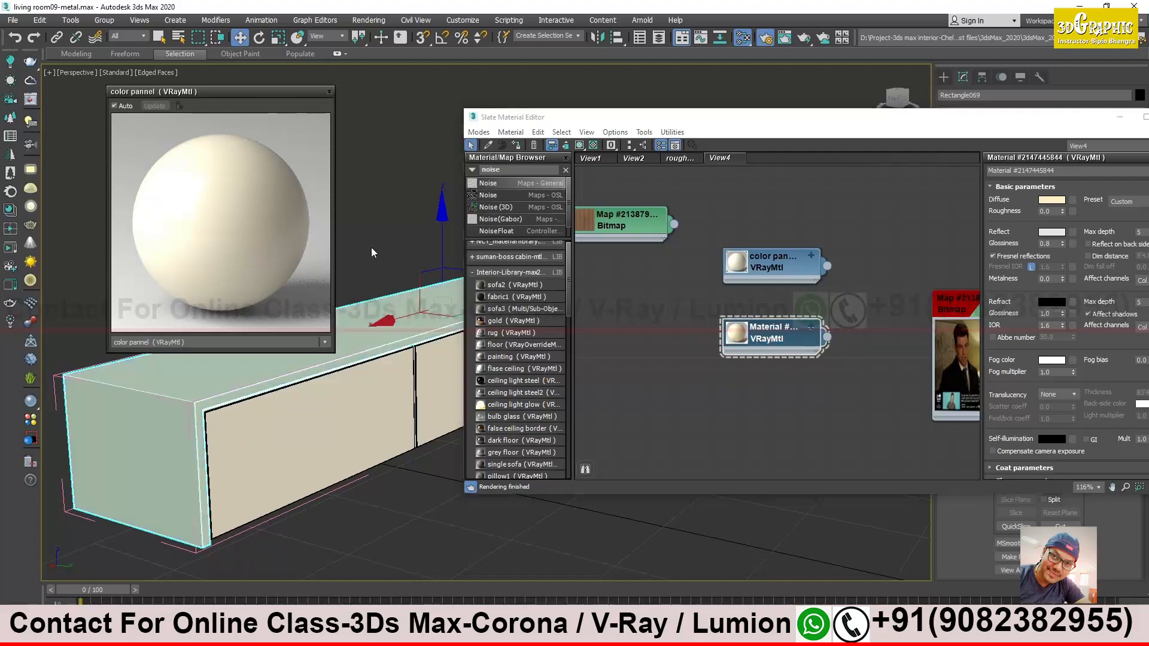
pyautogui.moveTo(672, 125); pyautogui.dragTo(922, 233)
pyautogui.keyDown('alt'); pyautogui.moveTo(569, 317); pyautogui.dragTo(527, 297, button='middle'); pyautogui.keyUp('alt')
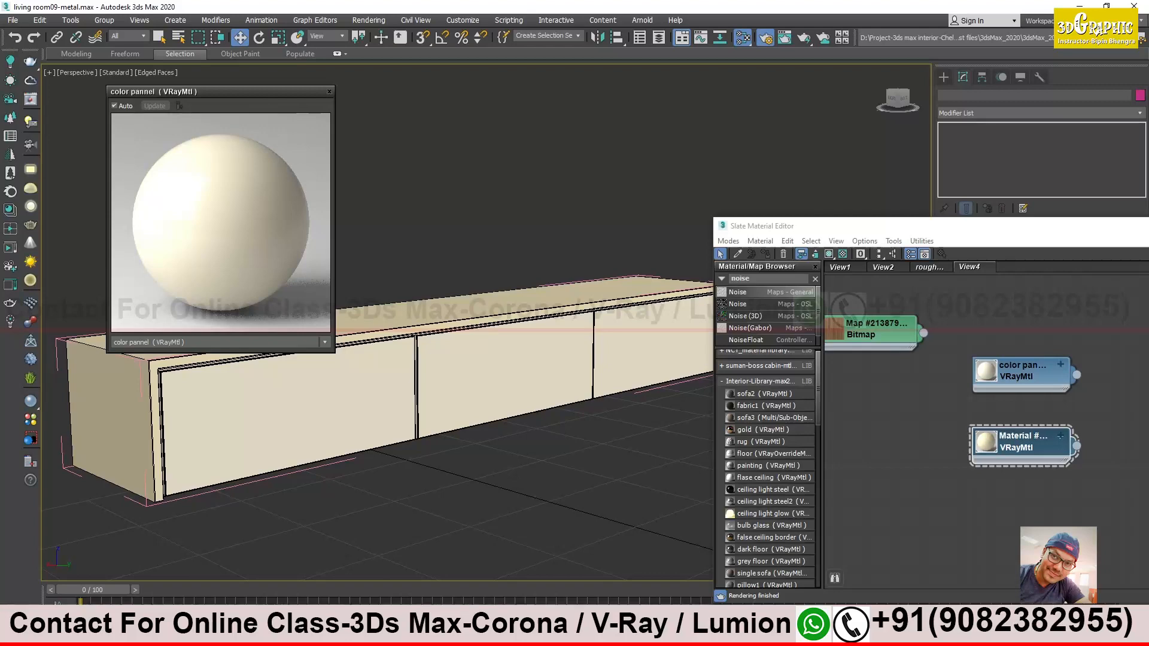
# Open the render setup, put the V-Ray messages window away and show the last V-Ray frame buffer over the viewport
pyautogui.press('F10')
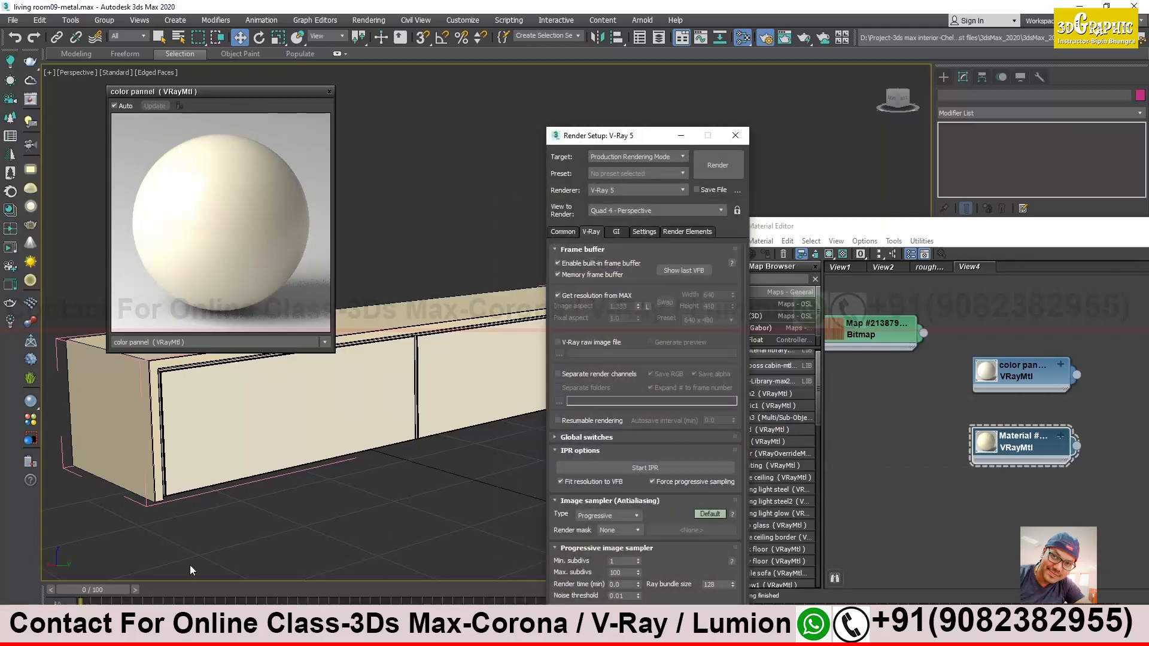
pyautogui.click(193, 634)
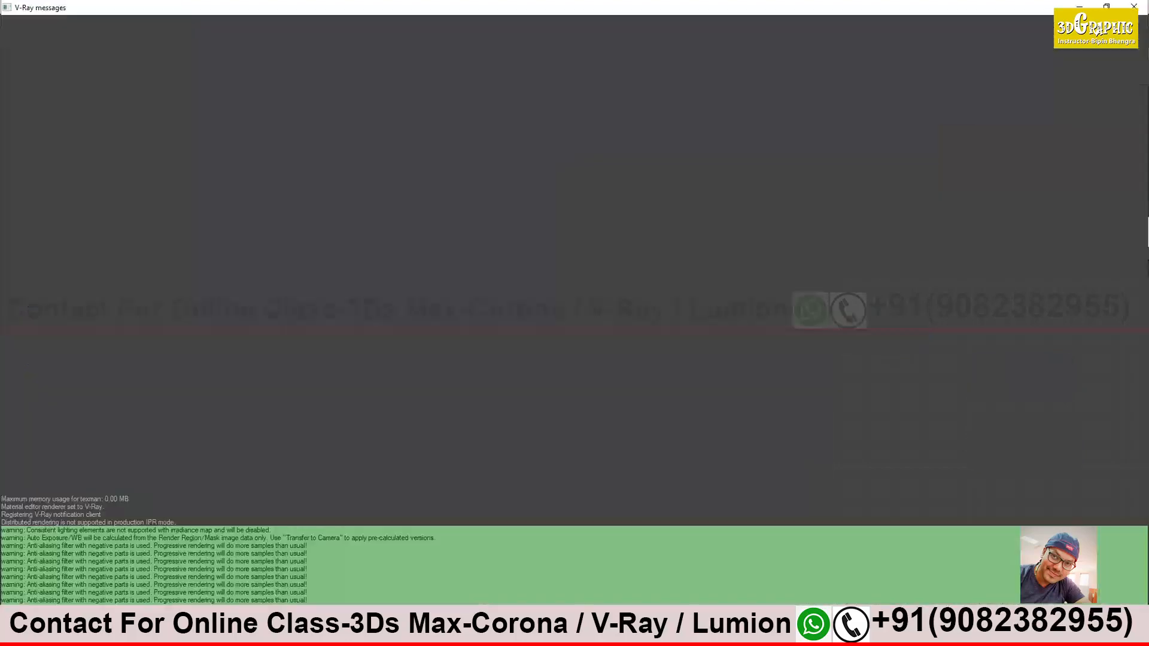
pyautogui.click(1106, 6)
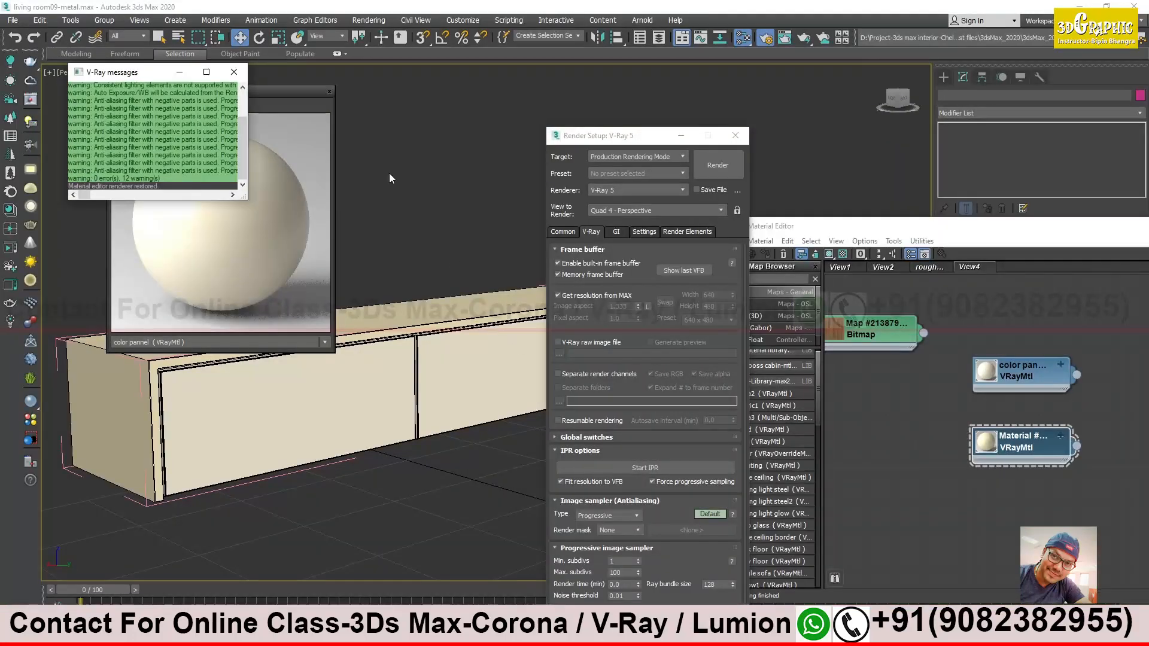
pyautogui.click(179, 73)
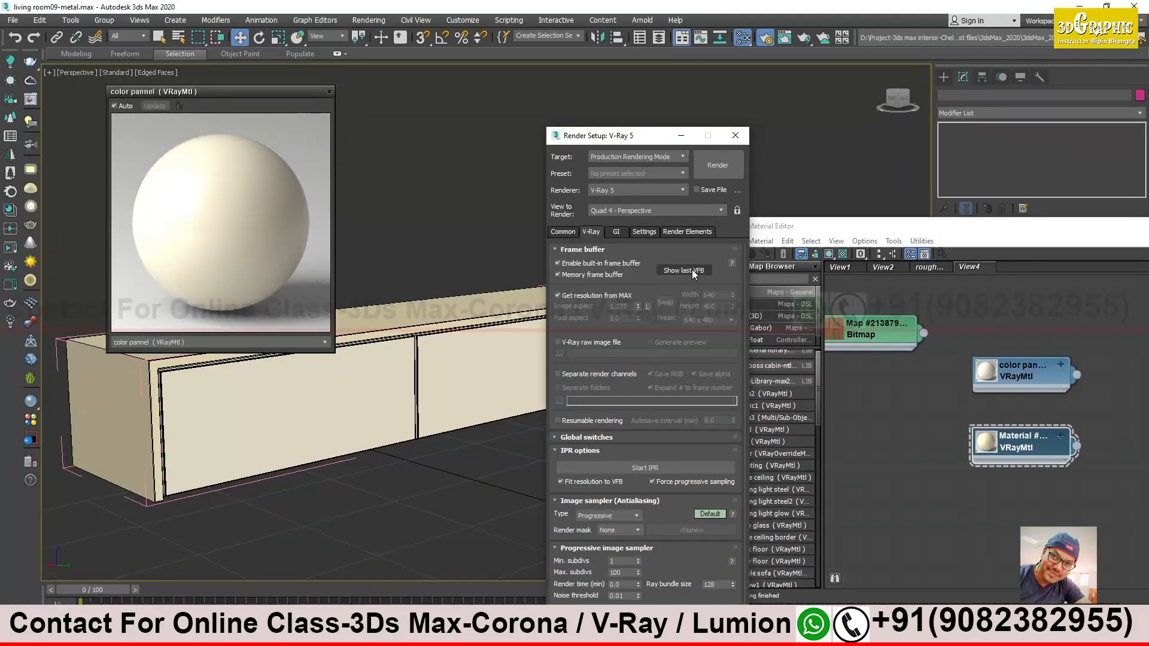
pyautogui.moveTo(617, 142); pyautogui.dragTo(484, 114)
pyautogui.moveTo(1080, 233); pyautogui.dragTo(965, 225)
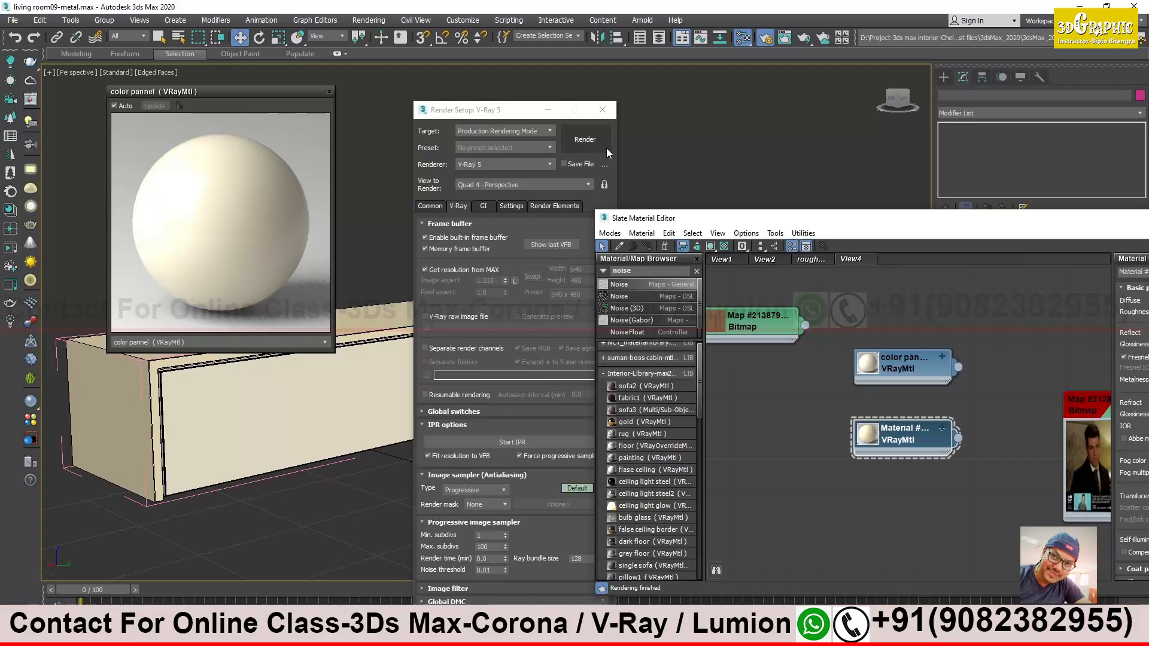
pyautogui.click(558, 244)
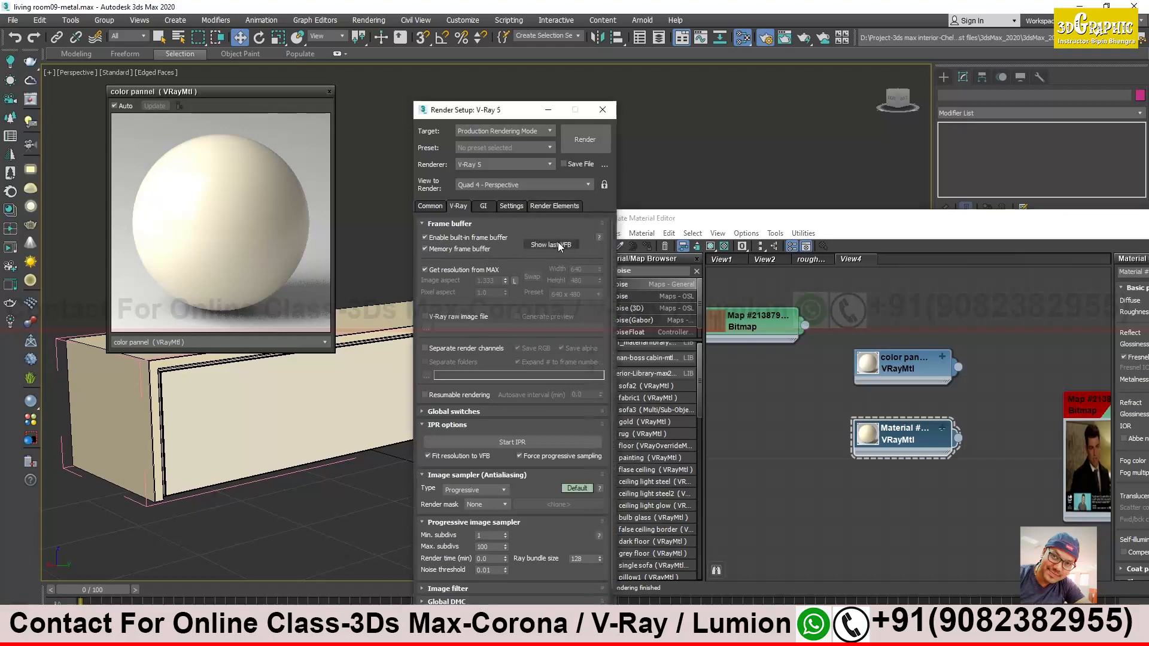
pyautogui.click(558, 242)
pyautogui.moveTo(297, 81); pyautogui.dragTo(644, 129)
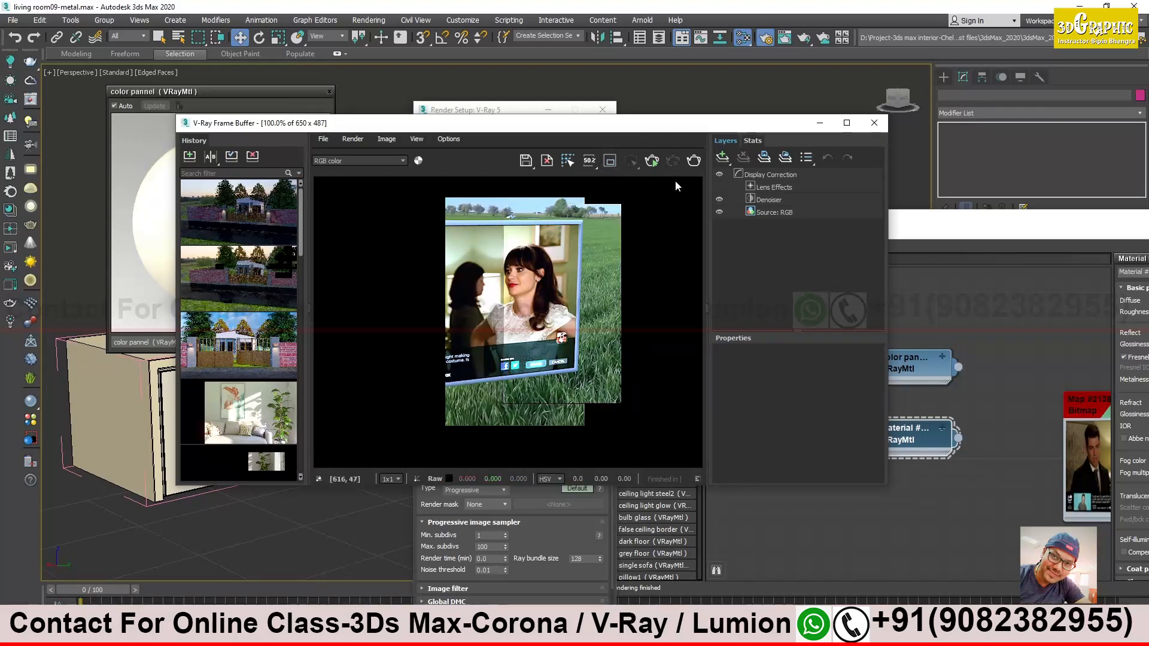
# Start an interactive render of the TV cabinet and inspect the front panel's edge against the outer body up close
pyautogui.click(651, 160)
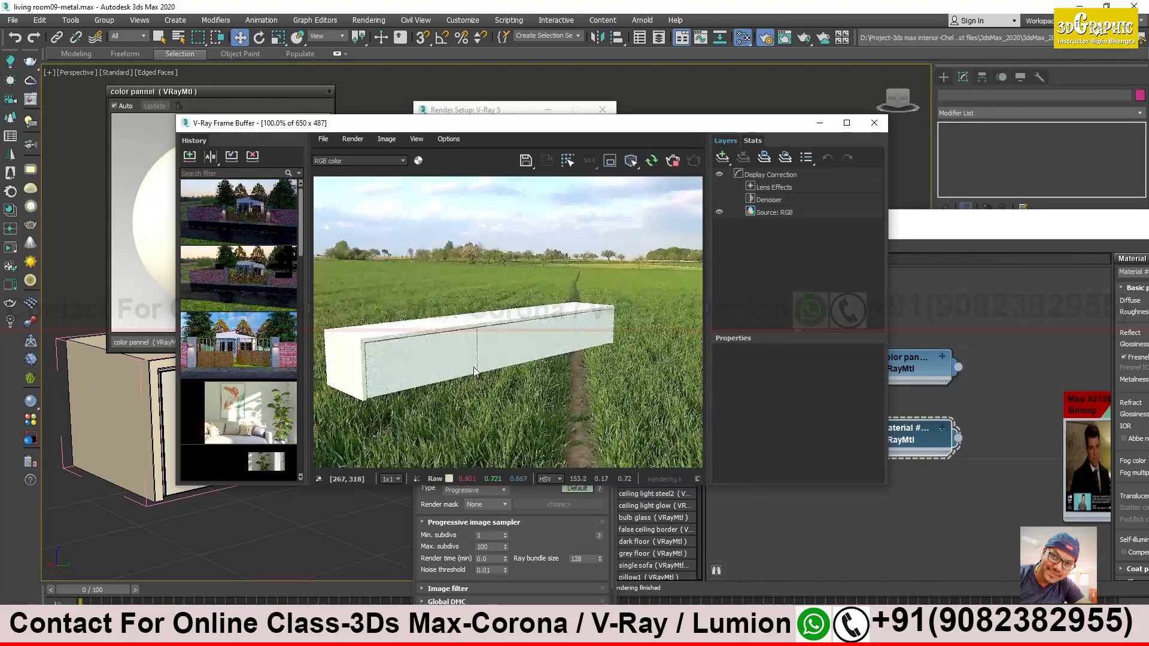
pyautogui.scroll(1, 406, 383)
pyautogui.moveTo(404, 382); pyautogui.dragTo(464, 364, button='middle')
pyautogui.scroll(1, 465, 364)
pyautogui.moveTo(446, 321); pyautogui.dragTo(473, 339, button='middle')
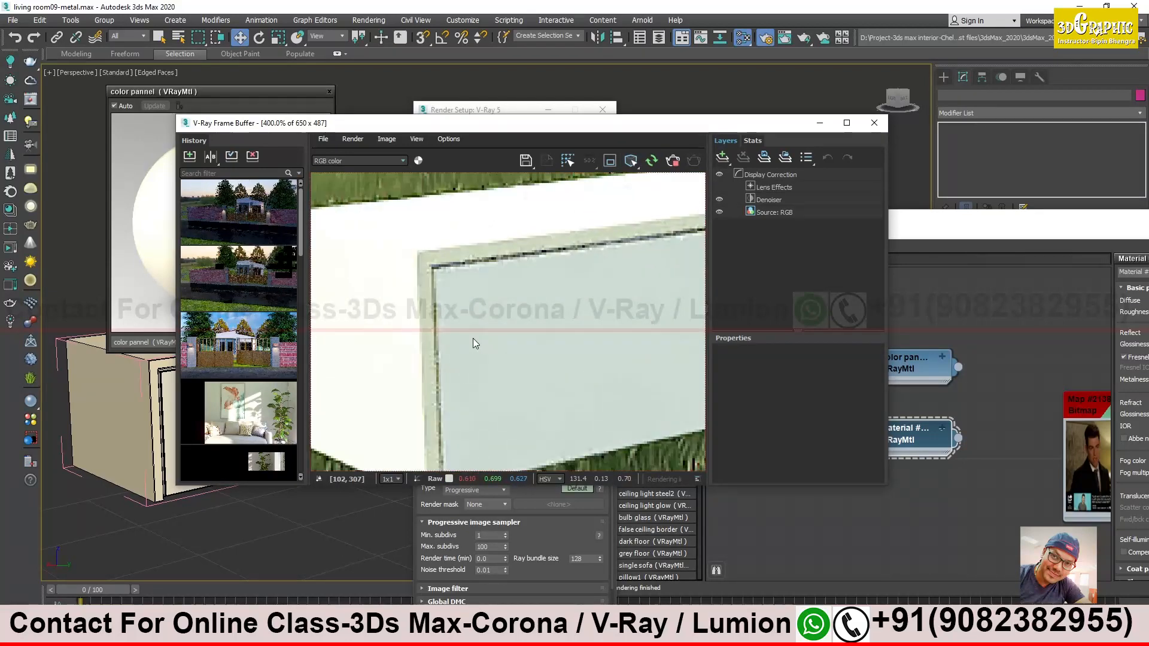
pyautogui.scroll(-1, 473, 339)
# Draw a render region around the near end of the cabinet and examine the panel edge inside it
pyautogui.click(610, 161)
pyautogui.moveTo(347, 221); pyautogui.dragTo(514, 449)
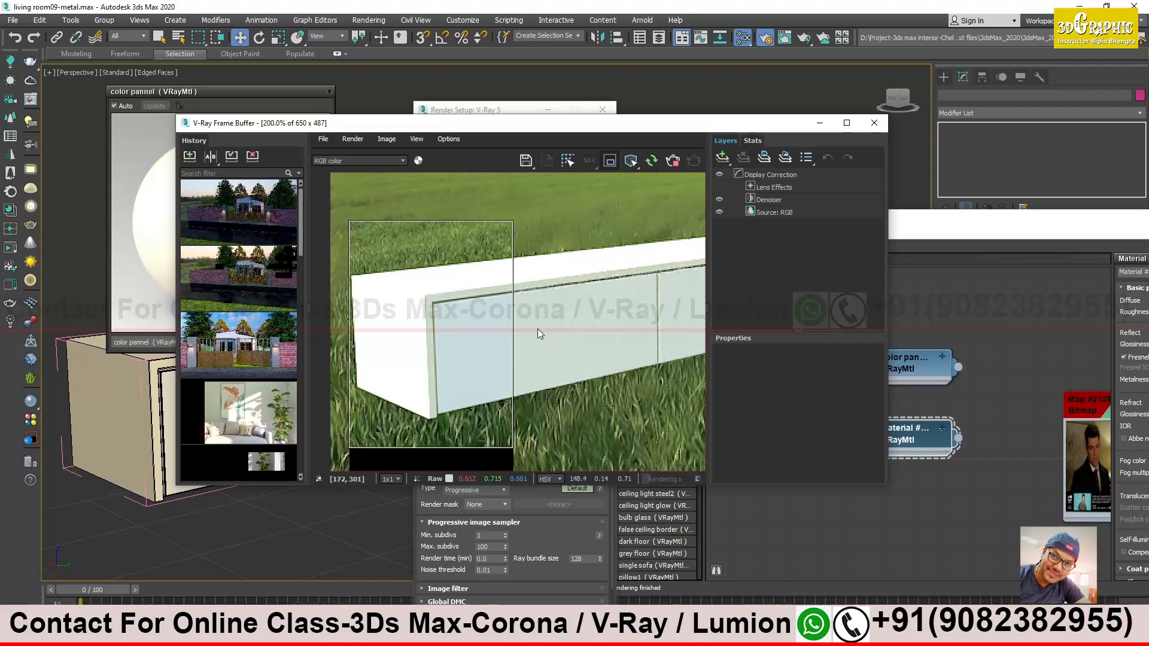
pyautogui.moveTo(557, 325); pyautogui.dragTo(435, 362, button='middle')
pyautogui.moveTo(604, 340); pyautogui.dragTo(676, 310, button='middle')
pyautogui.scroll(4, 467, 311)
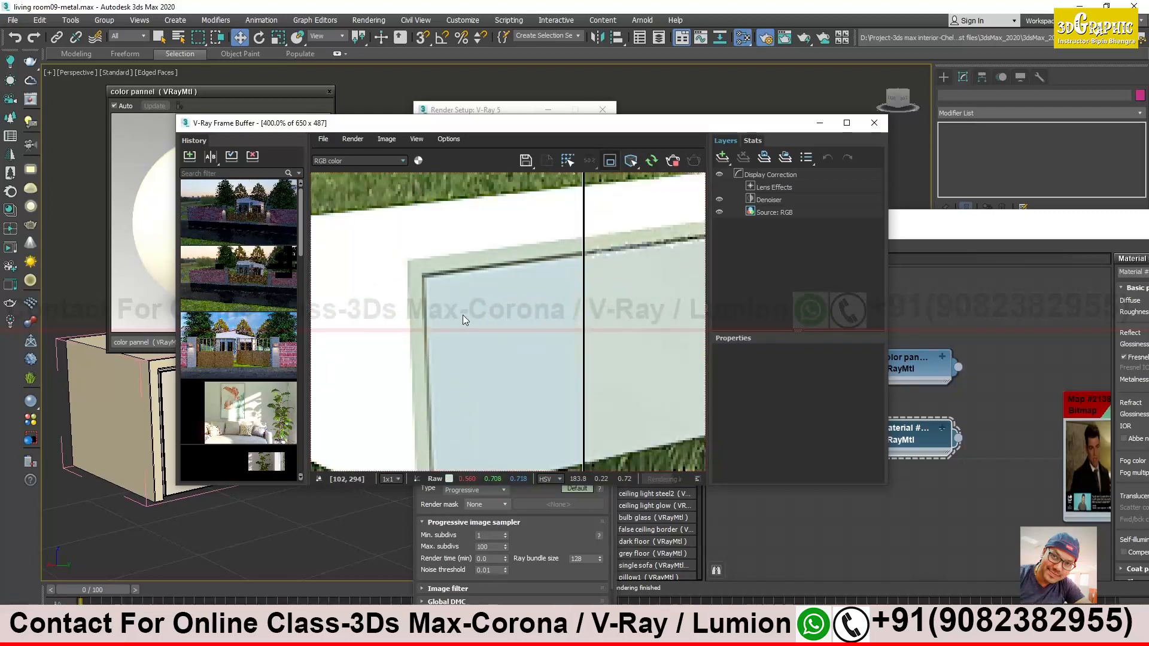
pyautogui.scroll(-4, 482, 267)
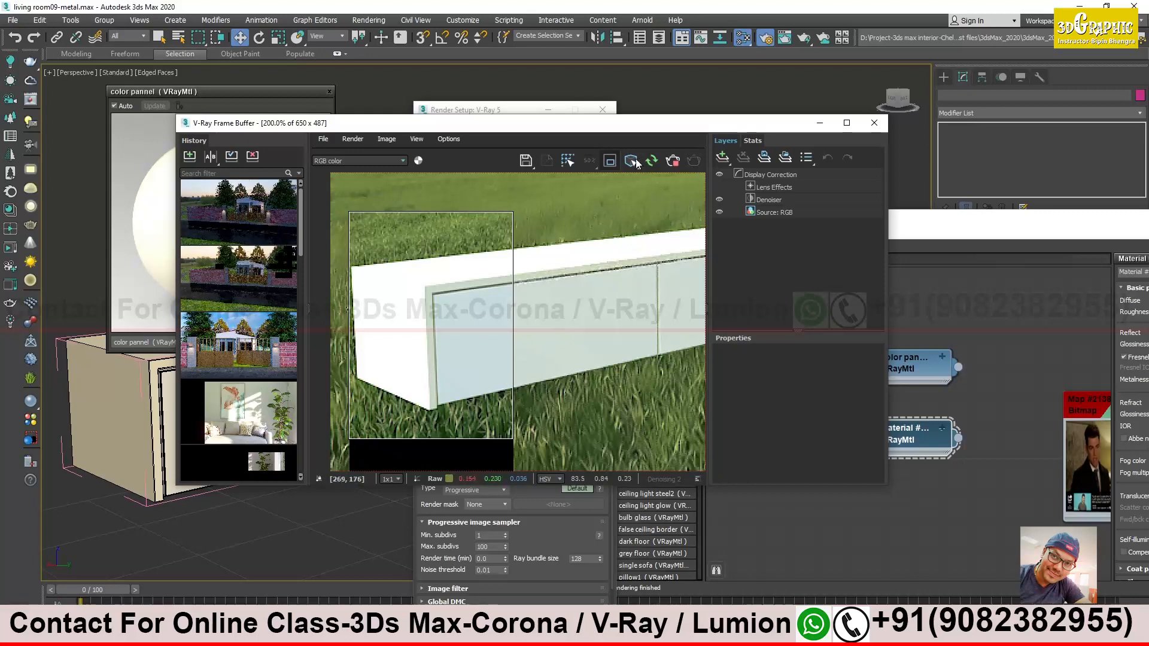
# Stop the interactive render, run a production render of the region, check it up close and minimize the frame buffer
pyautogui.click(671, 166)
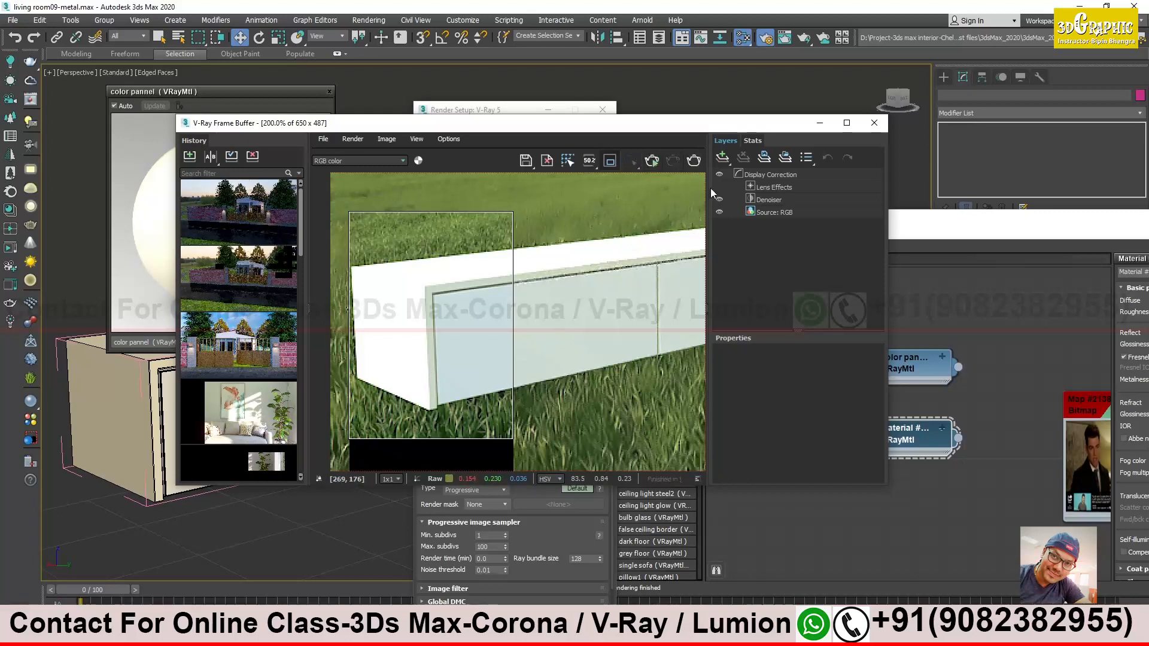
pyautogui.click(694, 162)
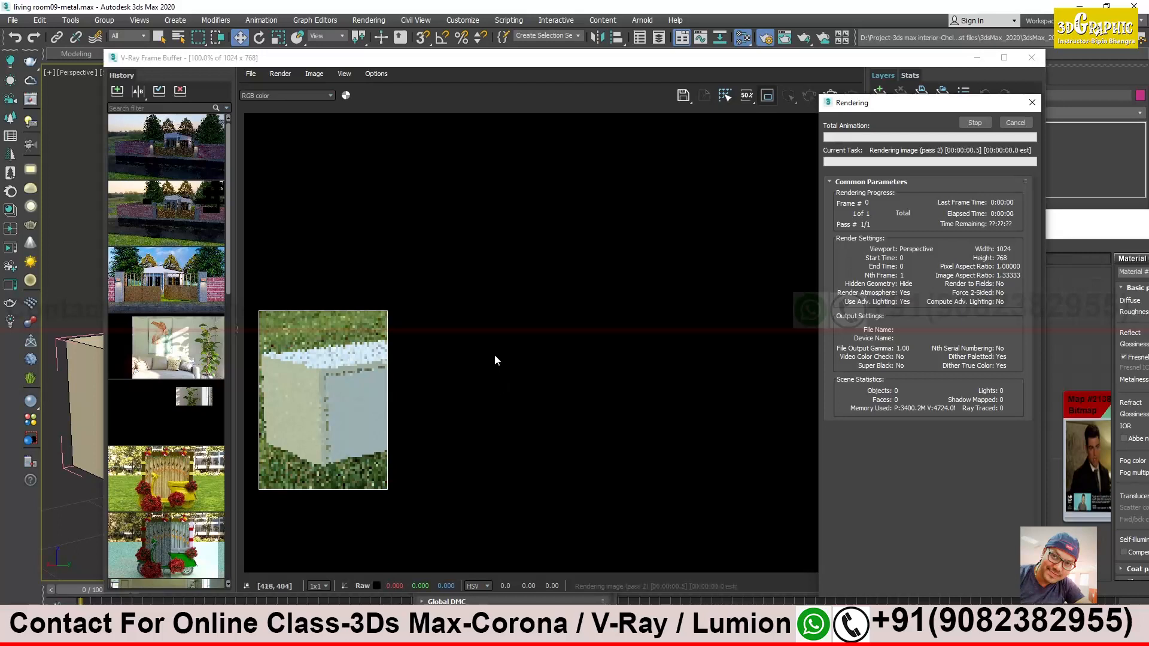
pyautogui.scroll(1, 362, 411)
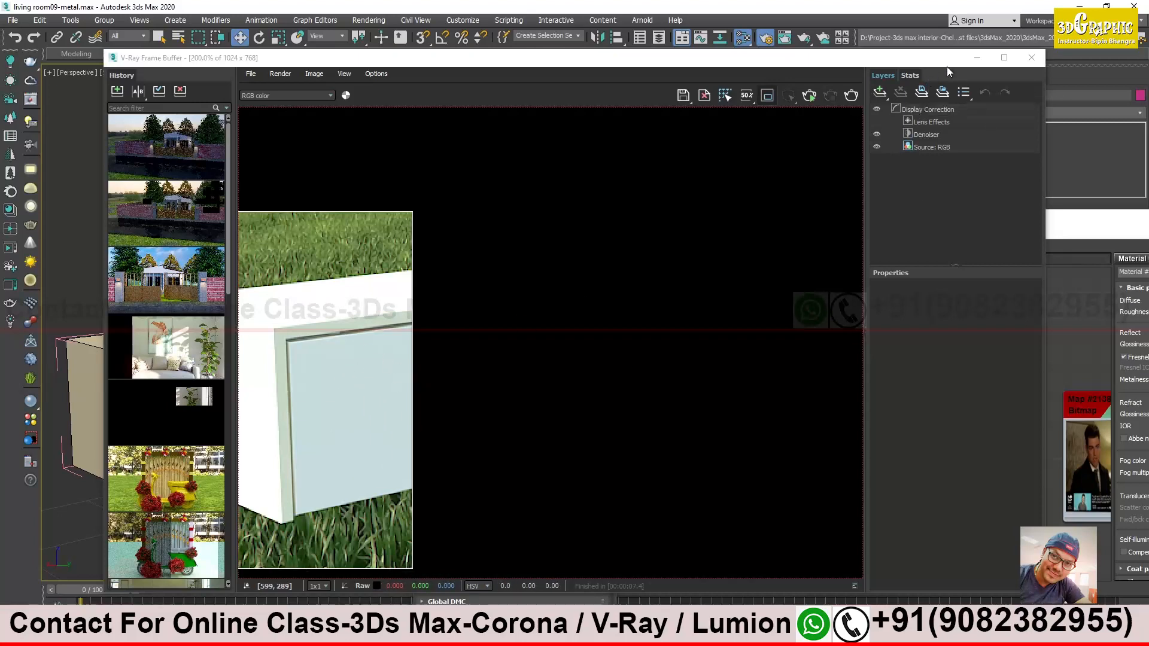
pyautogui.click(976, 57)
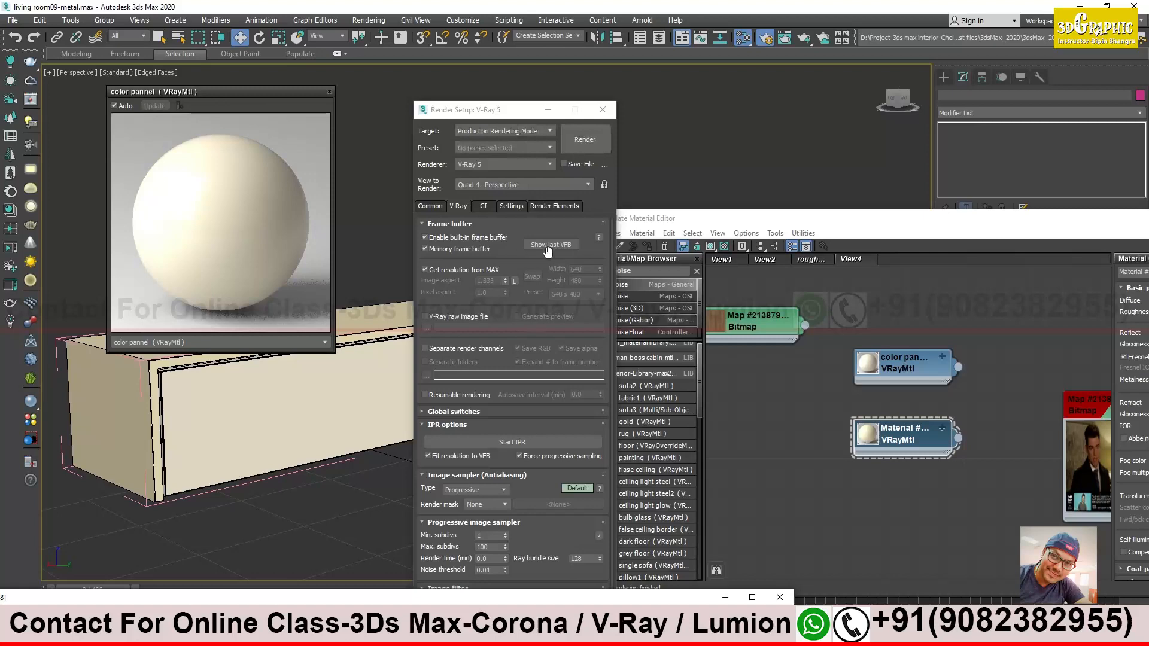
# Rearrange the render setup and material editor windows so the node view and material parameters are fully accessible beside the cabinet
pyautogui.moveTo(528, 112); pyautogui.dragTo(499, 95)
pyautogui.moveTo(802, 218); pyautogui.dragTo(640, 105)
pyautogui.moveTo(759, 314); pyautogui.dragTo(759, 301)
pyautogui.moveTo(225, 398); pyautogui.dragTo(226, 421, button='middle')
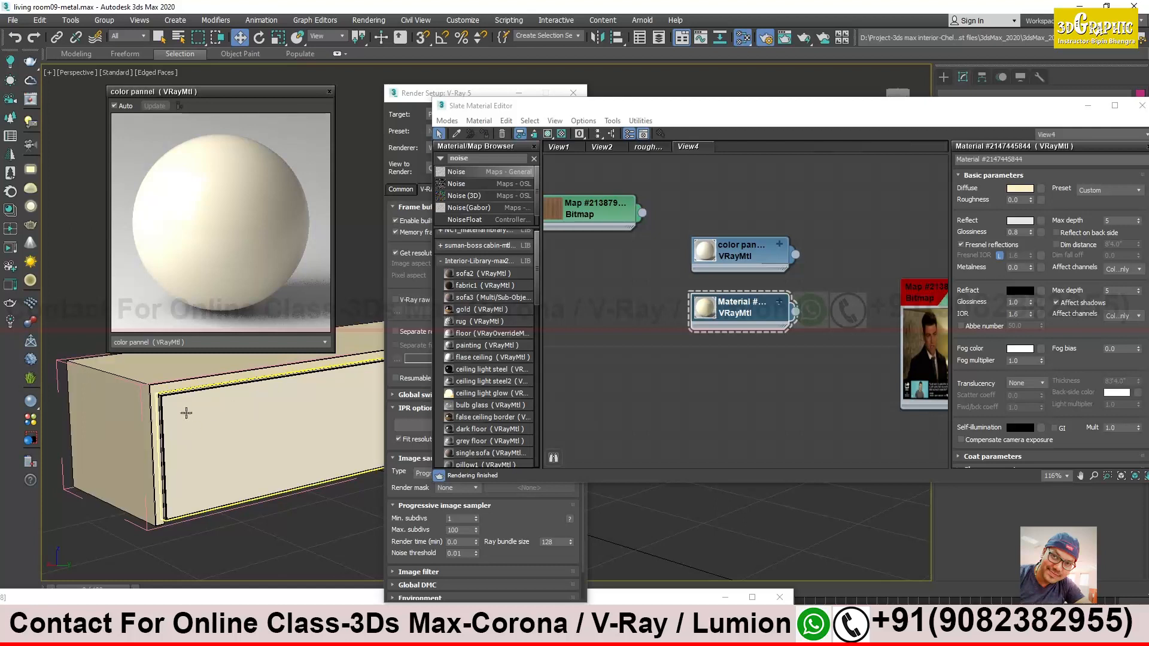
pyautogui.moveTo(724, 334); pyautogui.dragTo(763, 333, button='middle')
# Duplicate the color pannel material below the existing nodes and connect the wood bitmap to the copy as its diffuse map
pyautogui.click(620, 217)
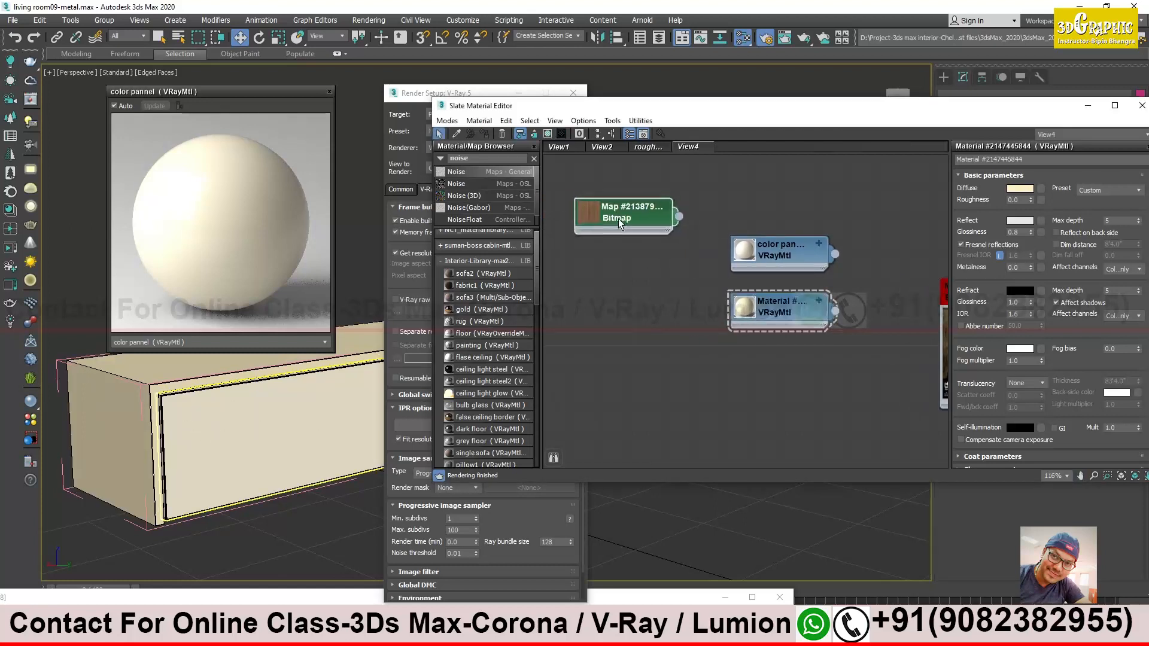
pyautogui.moveTo(625, 208); pyautogui.dragTo(610, 263)
pyautogui.moveTo(757, 381); pyautogui.dragTo(745, 337, button='middle')
pyautogui.keyDown('shift'); pyautogui.moveTo(772, 213); pyautogui.dragTo(757, 380); pyautogui.keyUp('shift')
pyautogui.moveTo(610, 218); pyautogui.dragTo(605, 361)
pyautogui.moveTo(656, 376); pyautogui.dragTo(658, 298, button='middle')
pyautogui.moveTo(652, 286); pyautogui.dragTo(802, 320)
pyautogui.moveTo(605, 282); pyautogui.dragTo(604, 310)
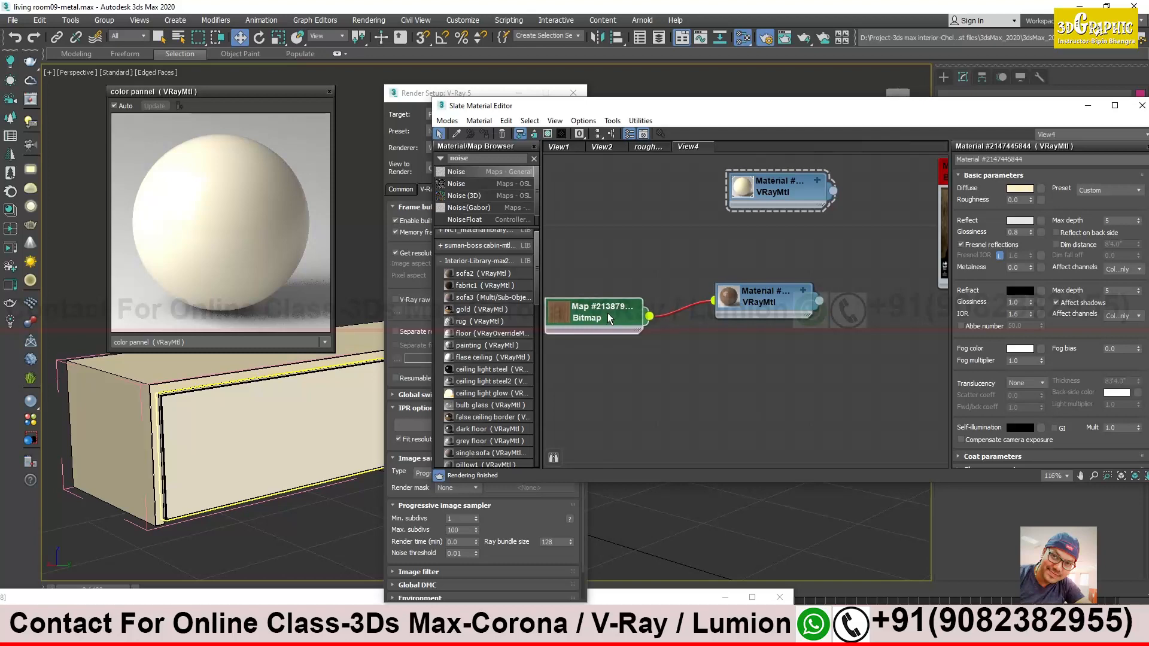
# Open an enlarged preview of the new wood material, examine its reflections and close the preview
pyautogui.rightClick(768, 298)
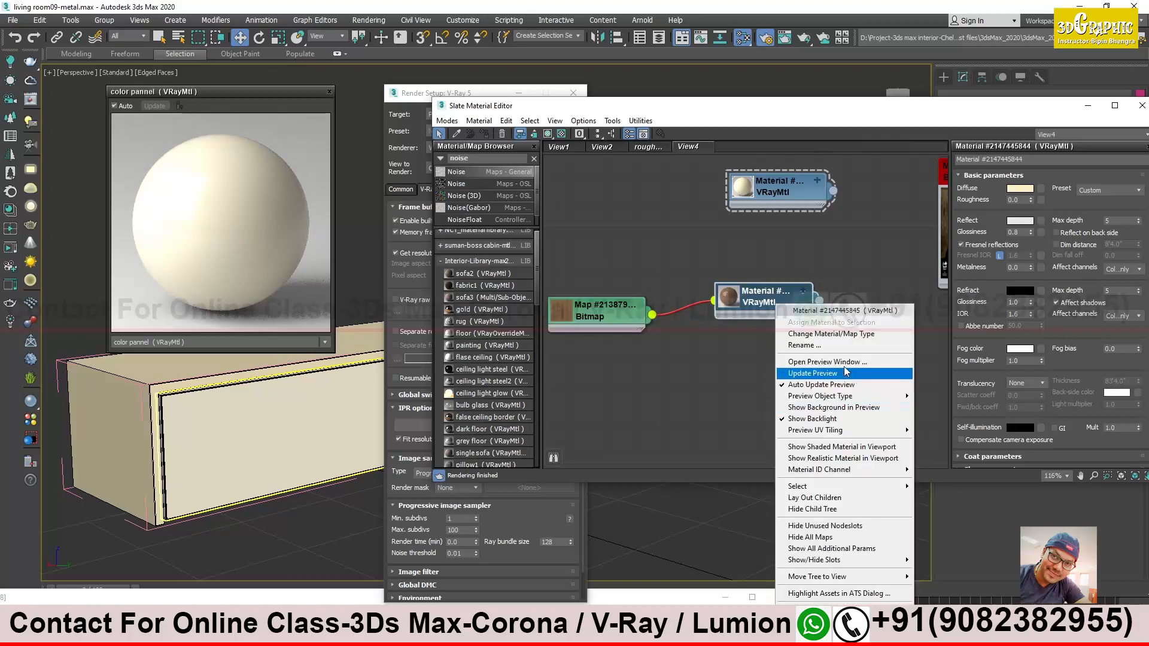
pyautogui.click(843, 362)
pyautogui.moveTo(854, 364); pyautogui.dragTo(381, 133)
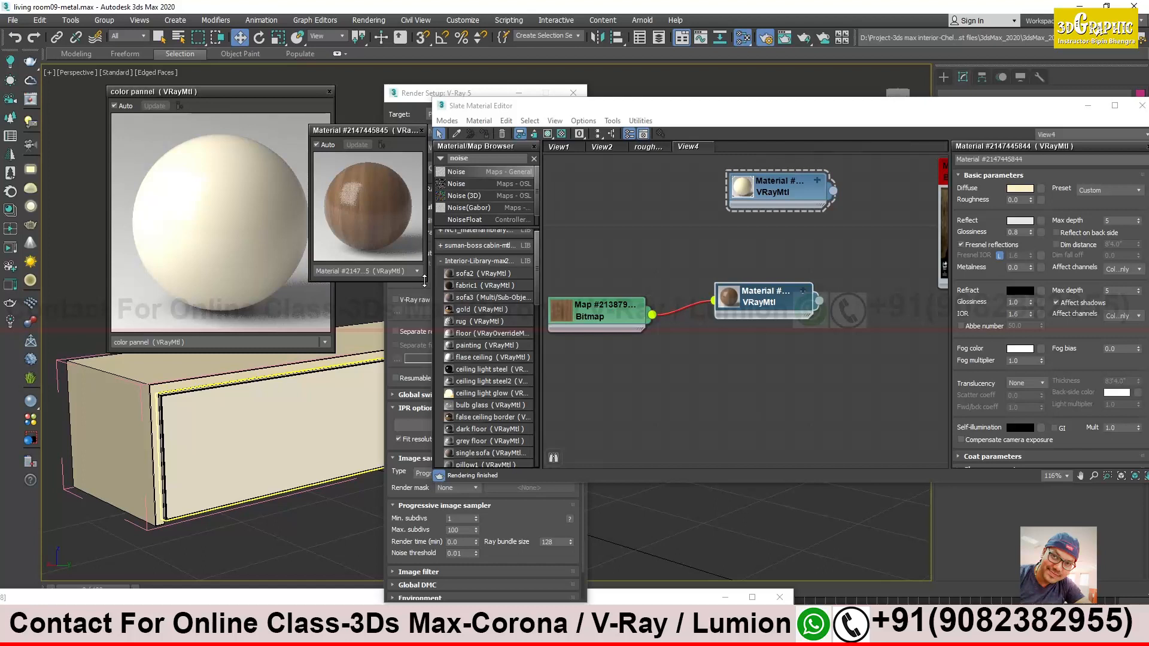
pyautogui.moveTo(425, 281); pyautogui.dragTo(620, 477)
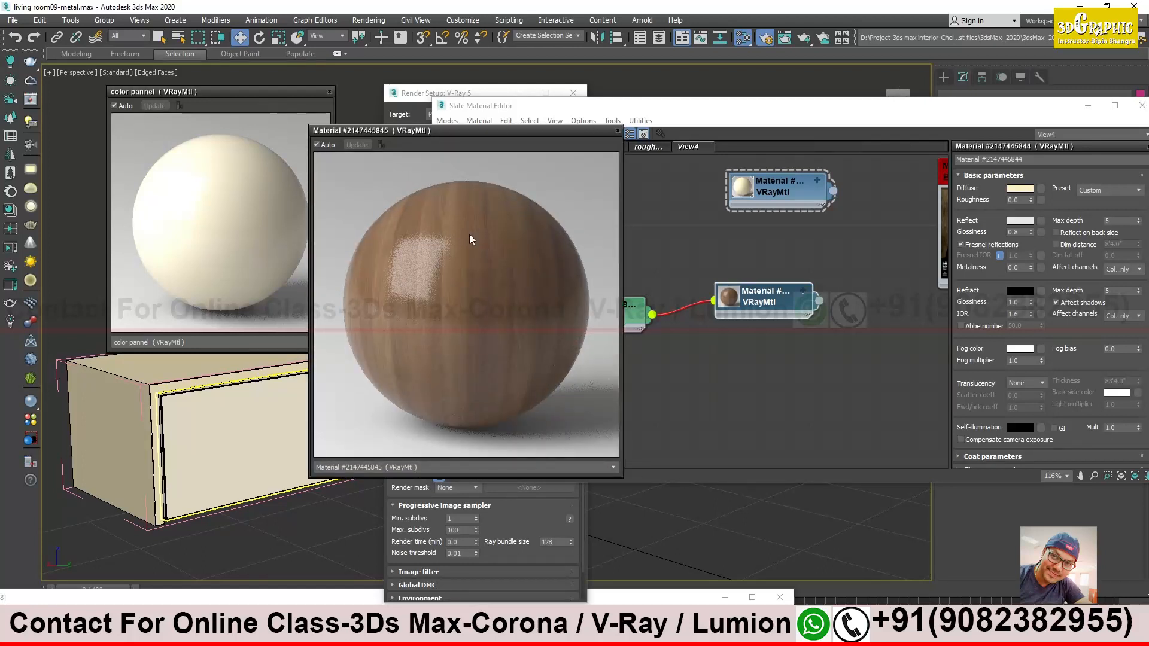
pyautogui.click(617, 131)
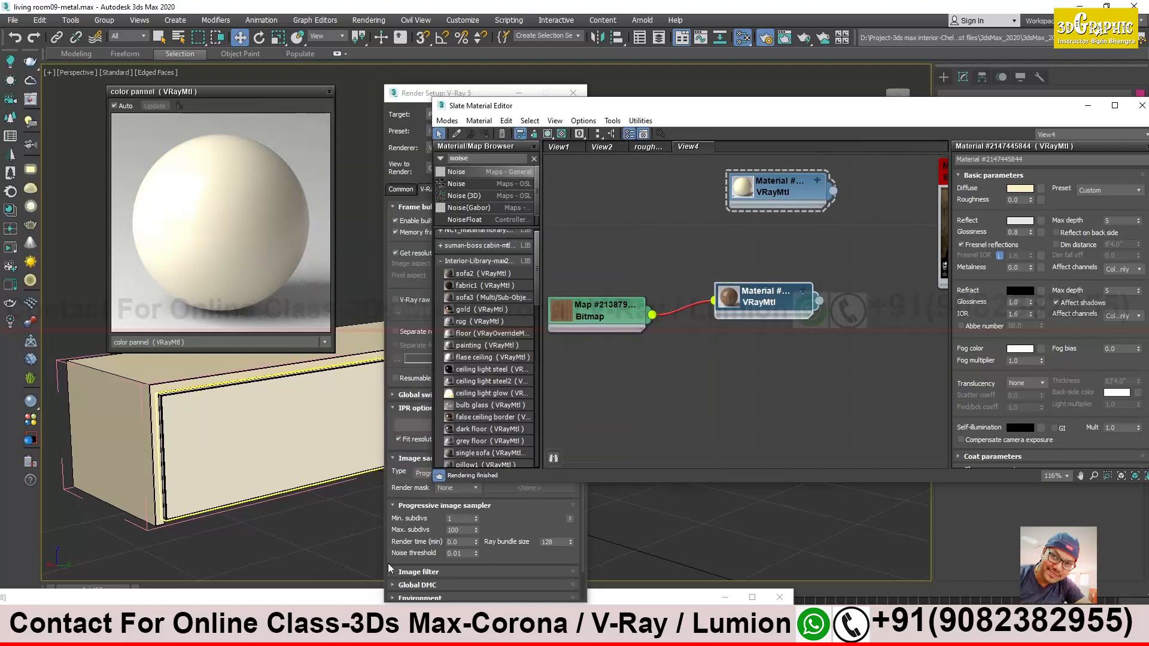
# Close the color pannel preview, minimize the render setup and move the material editor aside to expose the cabinet
pyautogui.moveTo(289, 599); pyautogui.dragTo(456, 64)
pyautogui.moveTo(978, 102); pyautogui.dragTo(1028, 174)
pyautogui.moveTo(820, 60); pyautogui.dragTo(563, 544)
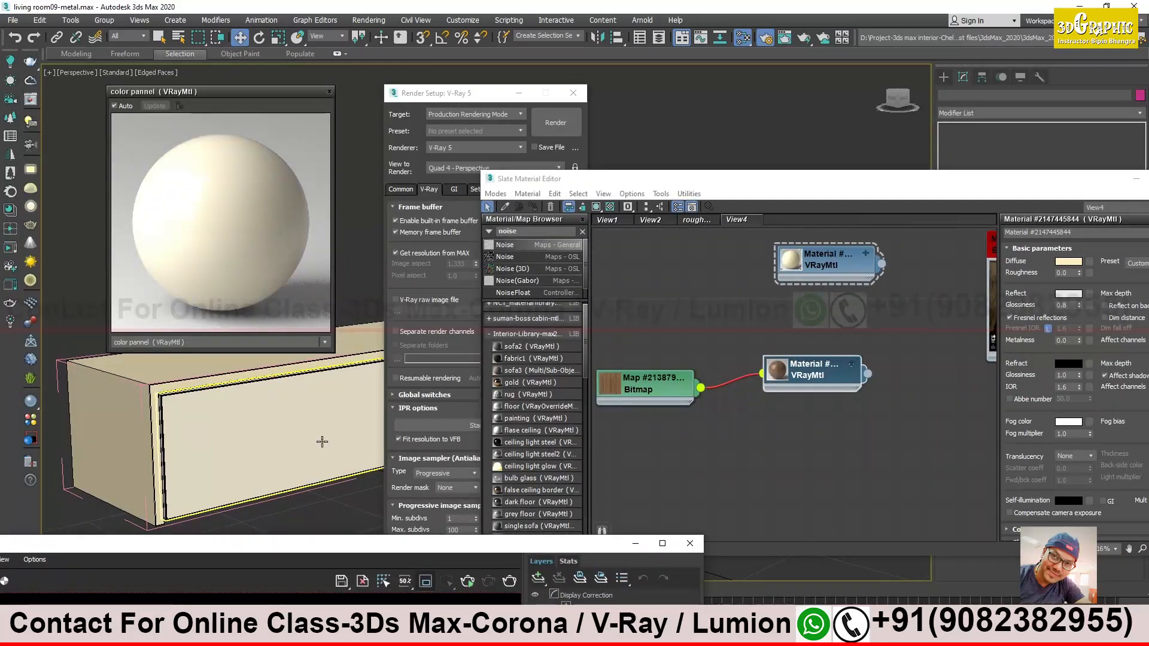
pyautogui.click(370, 115)
pyautogui.click(330, 92)
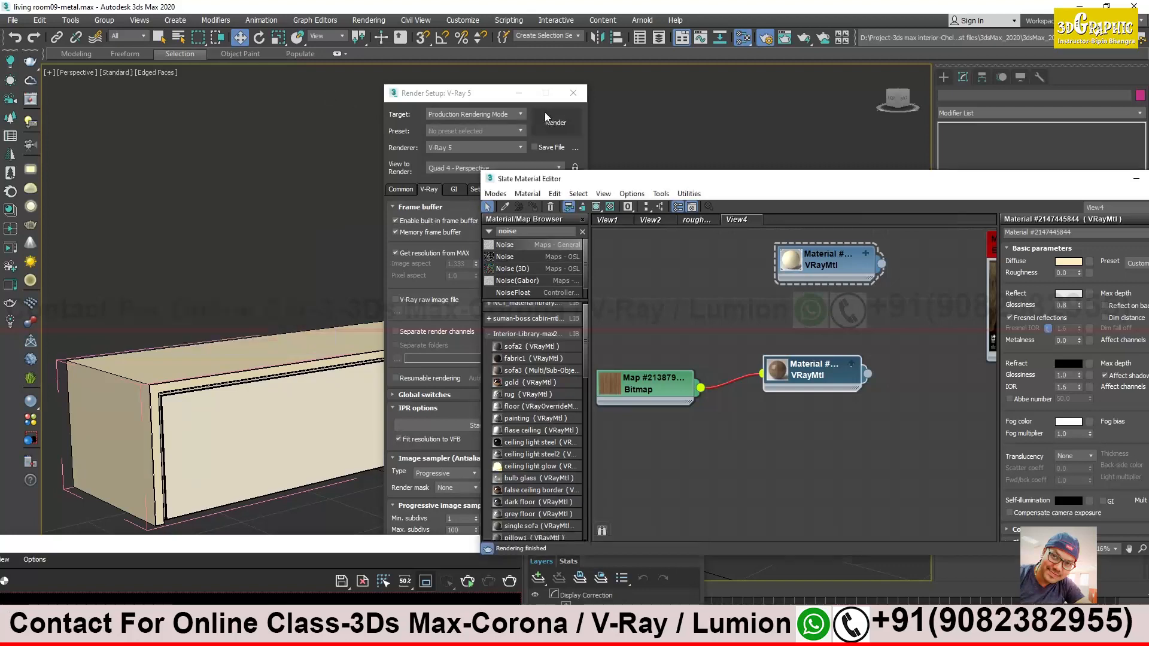
pyautogui.click(519, 93)
pyautogui.moveTo(547, 178); pyautogui.dragTo(630, 164)
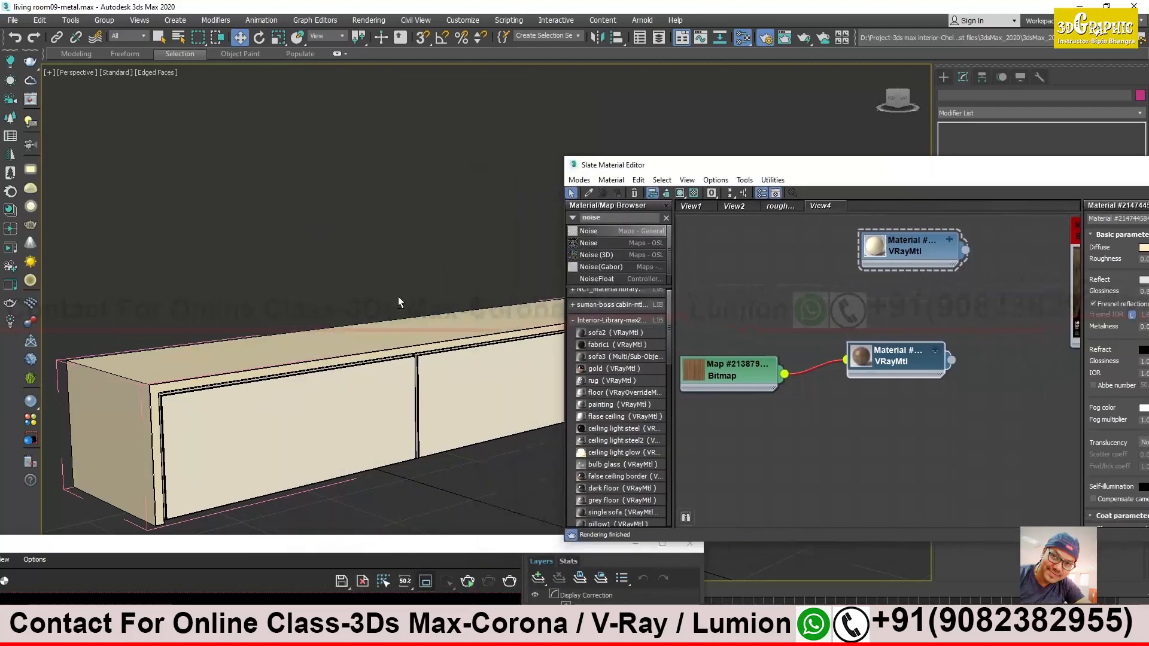
# Assign the wood bitmap material to the outer body of the TV cabinet and show its texture in the viewport
pyautogui.keyDown('alt'); pyautogui.moveTo(383, 324); pyautogui.dragTo(405, 354, button='middle'); pyautogui.keyUp('alt')
pyautogui.moveTo(396, 395); pyautogui.dragTo(385, 322, button='middle')
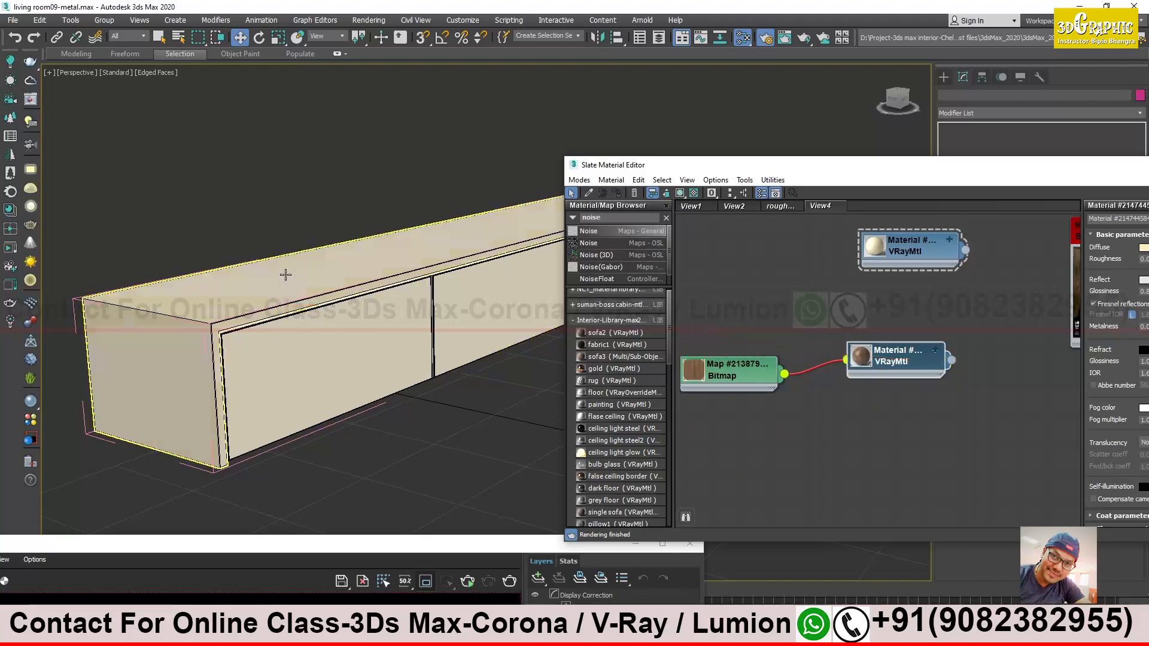
pyautogui.click(680, 193)
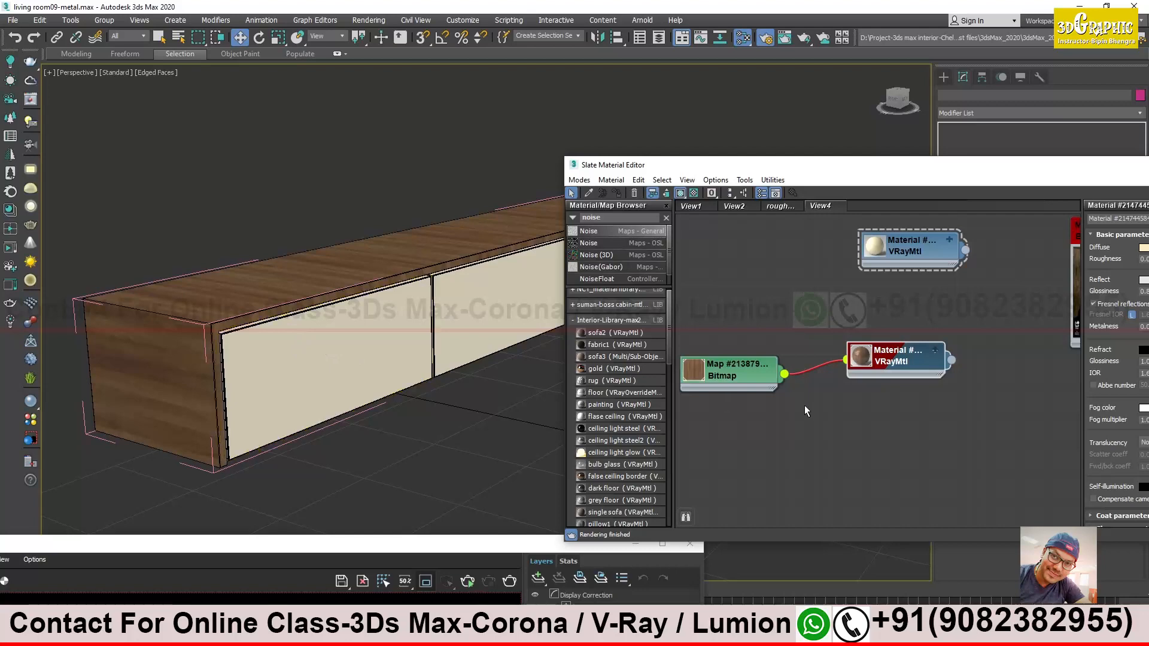
pyautogui.moveTo(813, 392); pyautogui.dragTo(834, 357, button='middle')
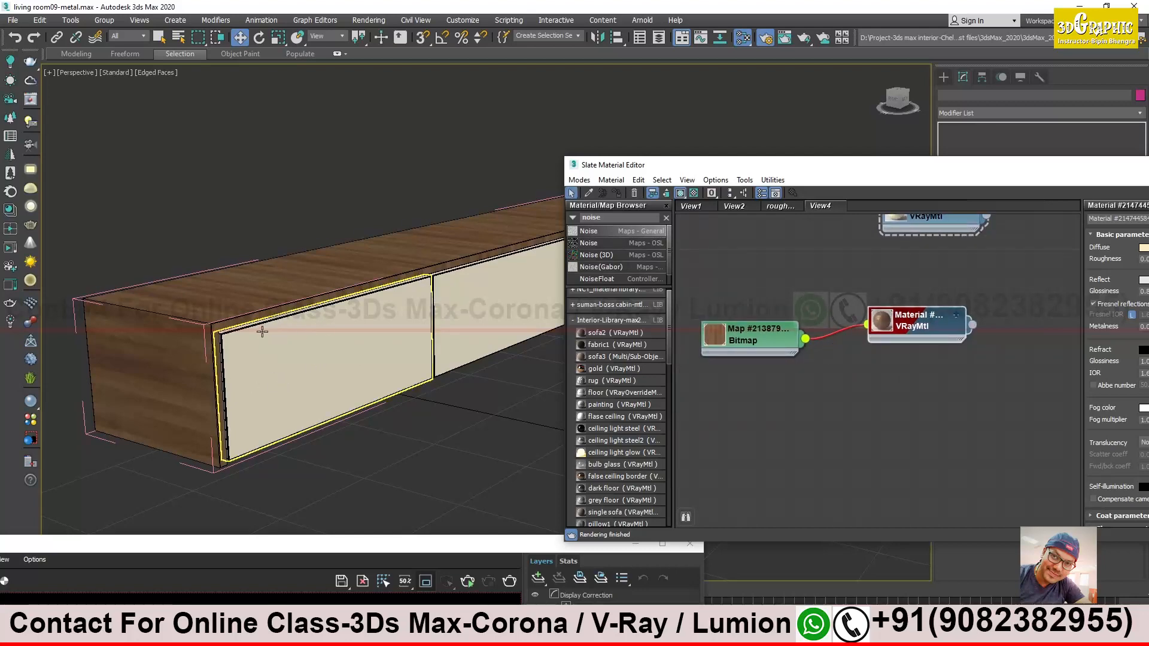
# Duplicate the wood material together with its bitmap below the original nodes
pyautogui.scroll(3, 262, 331)
pyautogui.moveTo(913, 320); pyautogui.dragTo(904, 317, button='middle')
pyautogui.moveTo(916, 350); pyautogui.dragTo(708, 274)
pyautogui.keyDown('shift'); pyautogui.moveTo(911, 331); pyautogui.dragTo(914, 412); pyautogui.keyUp('shift')
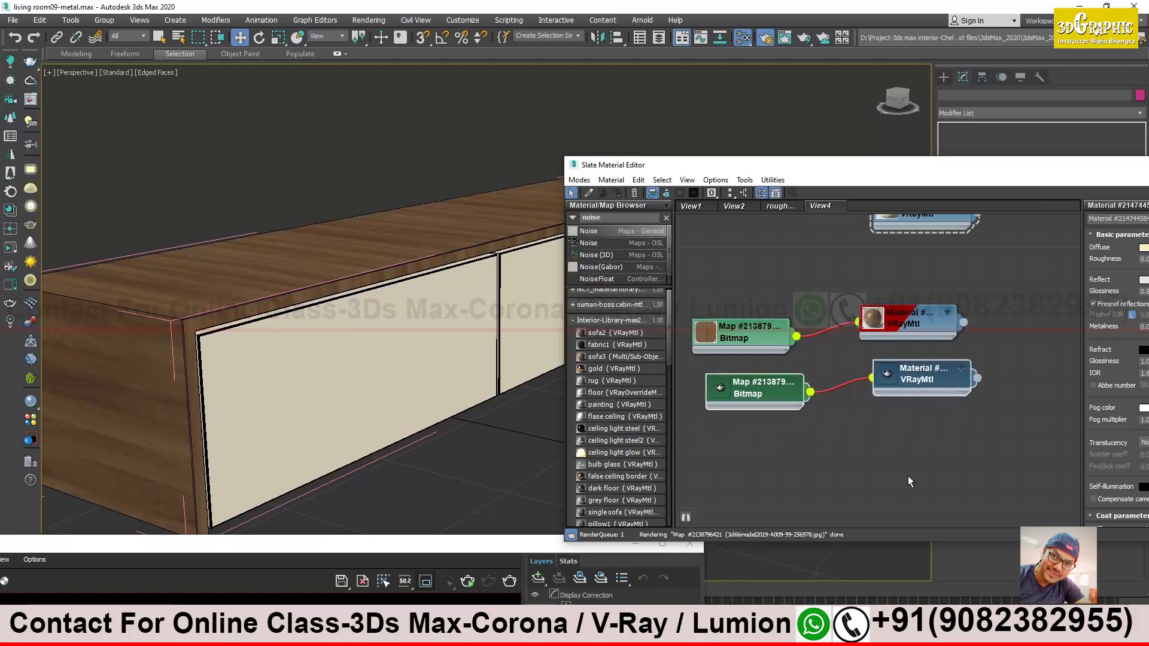
pyautogui.moveTo(689, 164); pyautogui.dragTo(637, 150)
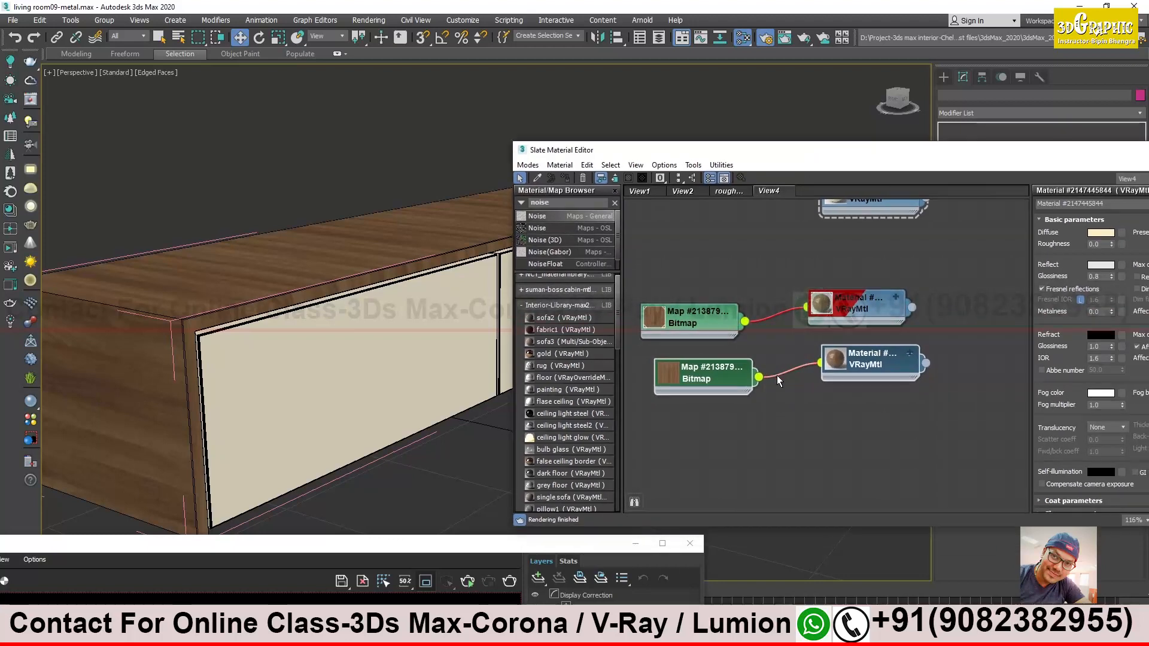
# Insert a ColorCorrection map between the duplicated bitmap and the copied wood material, and open its parameters
pyautogui.click(806, 404)
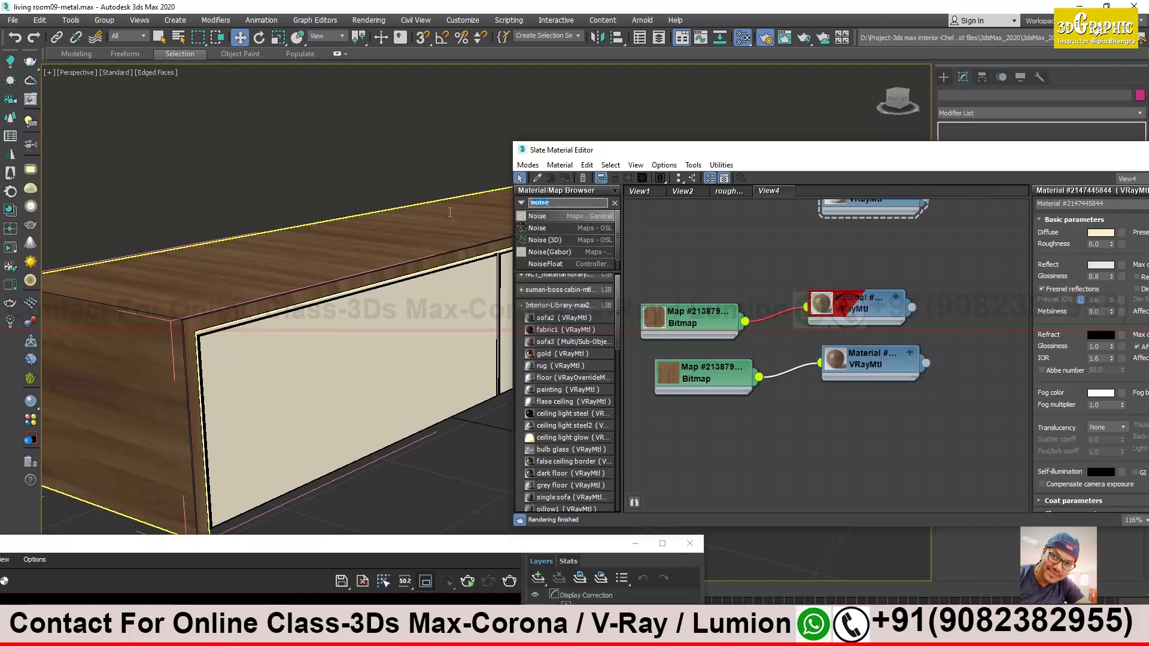
pyautogui.write('color')
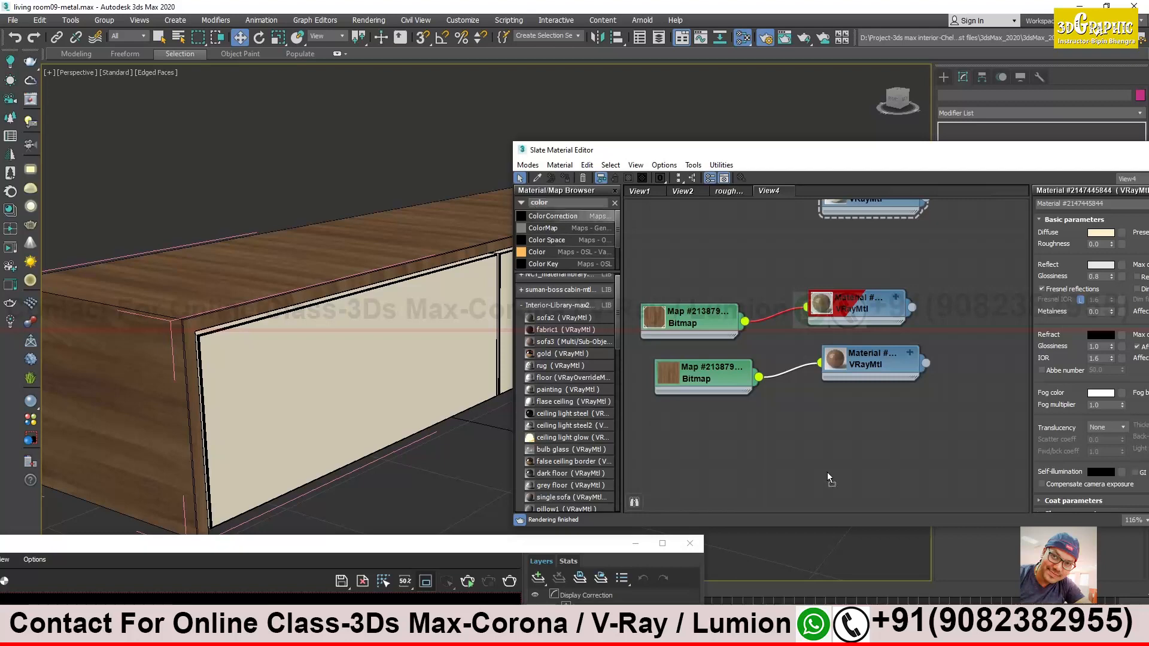
pyautogui.moveTo(799, 366); pyautogui.dragTo(743, 373)
pyautogui.doubleClick(743, 373)
pyautogui.moveTo(629, 150); pyautogui.dragTo(279, 31)
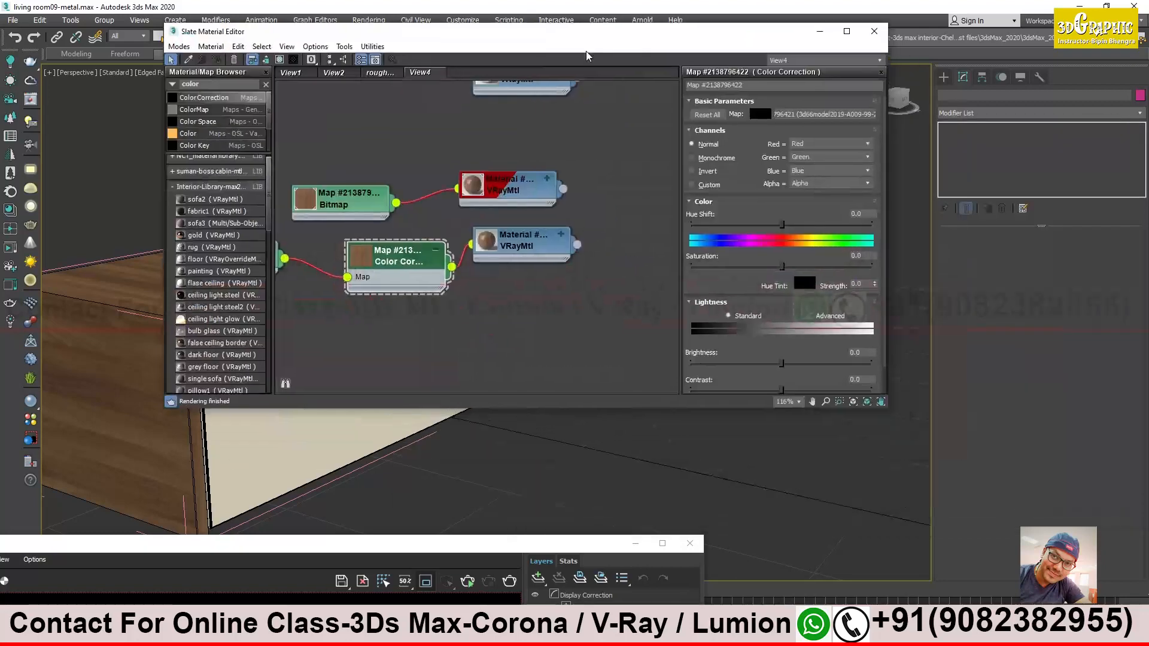
# Switch the Color Correction's lightness to Advanced and set the RGB gamma/contrast to 1.2
pyautogui.click(818, 316)
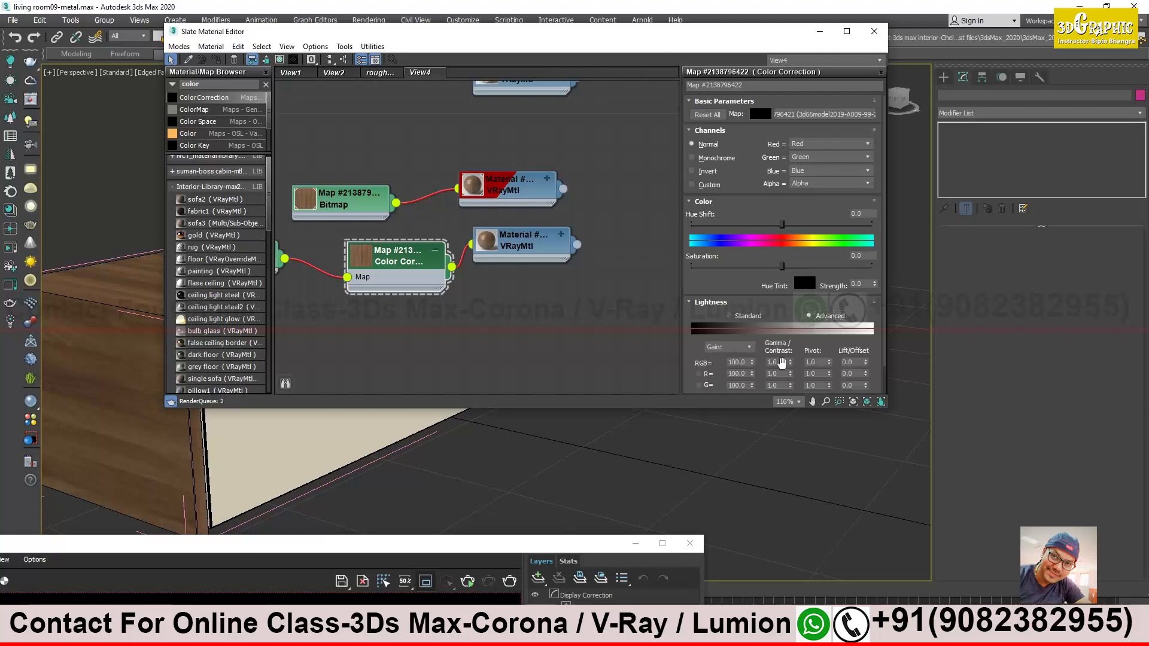
pyautogui.click(782, 362)
pyautogui.write('1.2')
pyautogui.press('Return')
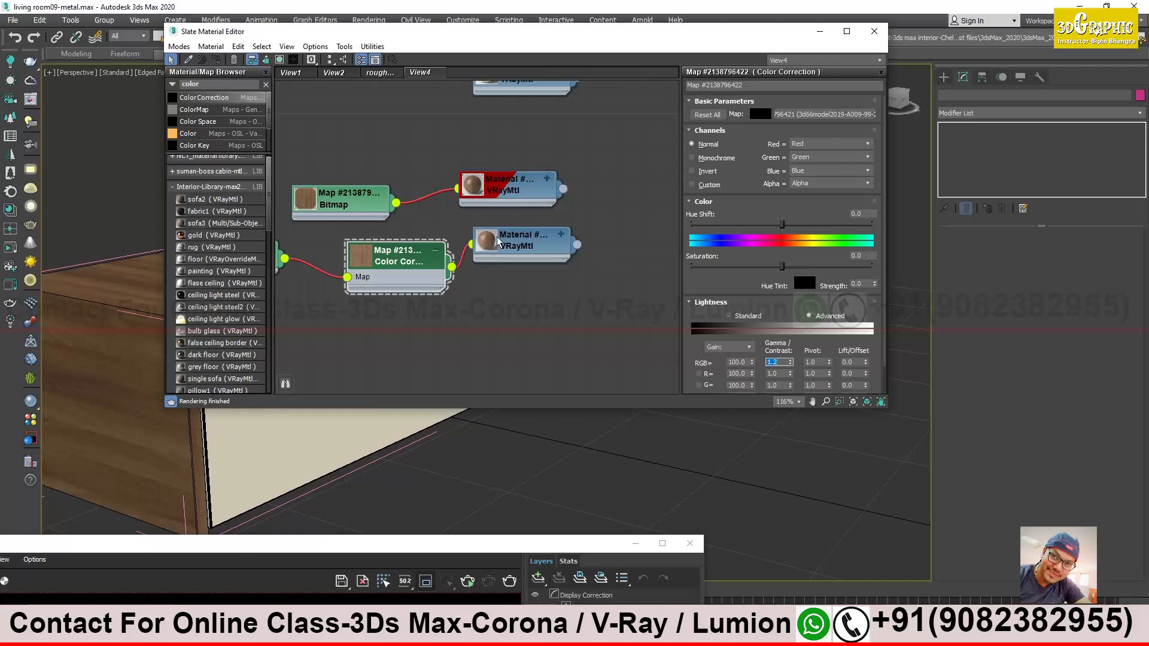
# Assign the color-corrected wood material to all drawer fronts, then clear the selection
pyautogui.moveTo(578, 248); pyautogui.dragTo(305, 455)
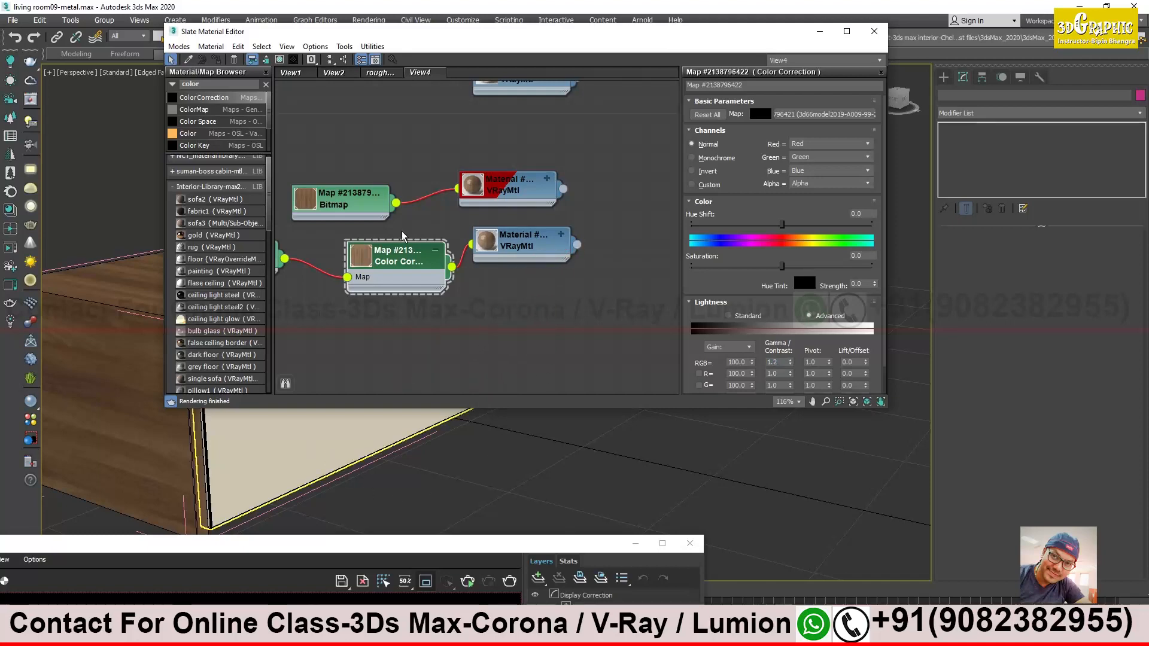
pyautogui.moveTo(363, 36); pyautogui.dragTo(920, 200)
pyautogui.click(683, 282)
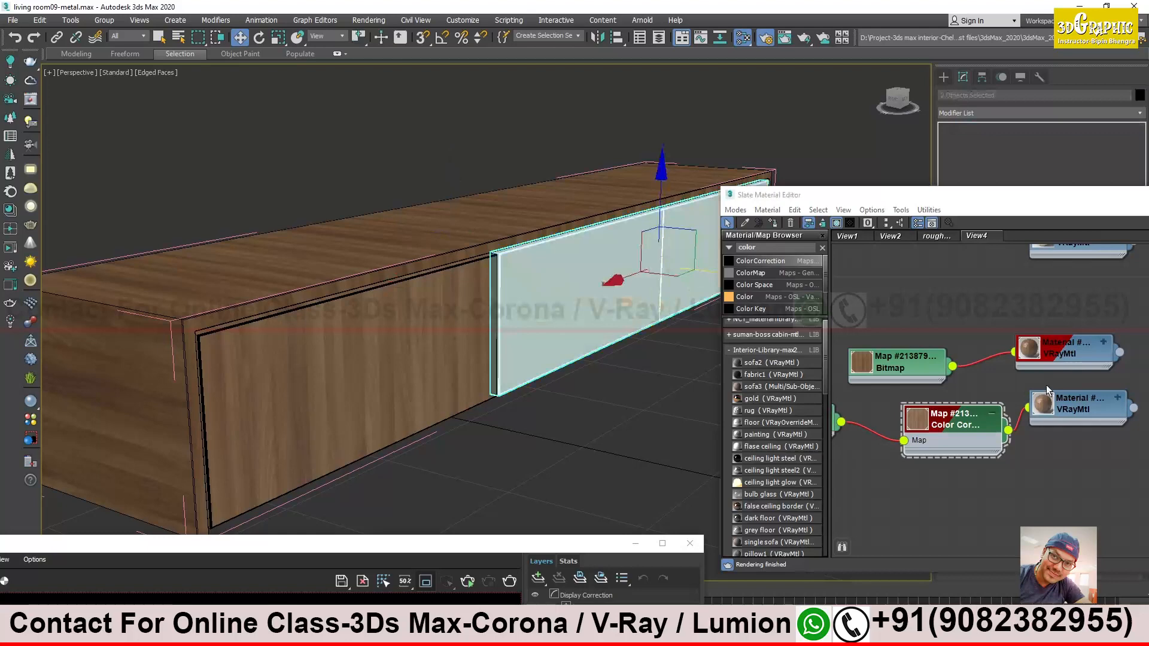
pyautogui.click(773, 223)
pyautogui.moveTo(820, 196); pyautogui.dragTo(847, 201)
pyautogui.click(723, 131)
# Examine the wood textures on the cabinet body and drawer fronts from several angles
pyautogui.keyDown('alt'); pyautogui.moveTo(395, 311); pyautogui.dragTo(464, 282, button='middle'); pyautogui.keyUp('alt')
pyautogui.keyDown('alt'); pyautogui.moveTo(464, 282); pyautogui.dragTo(503, 291, button='middle'); pyautogui.keyUp('alt')
pyautogui.scroll(4, 321, 255)
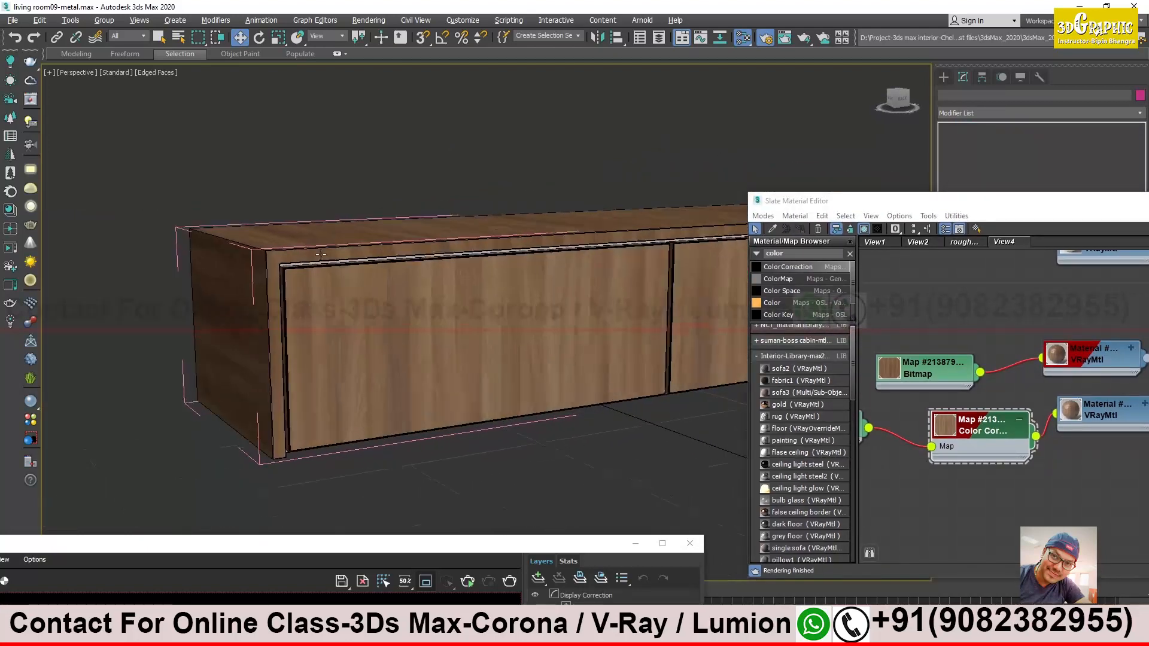
pyautogui.scroll(-4, 358, 362)
pyautogui.keyDown('alt'); pyautogui.moveTo(358, 362); pyautogui.dragTo(330, 315, button='middle'); pyautogui.keyUp('alt')
pyautogui.scroll(4, 331, 281)
pyautogui.scroll(-6, 332, 281)
pyautogui.scroll(3, 330, 315)
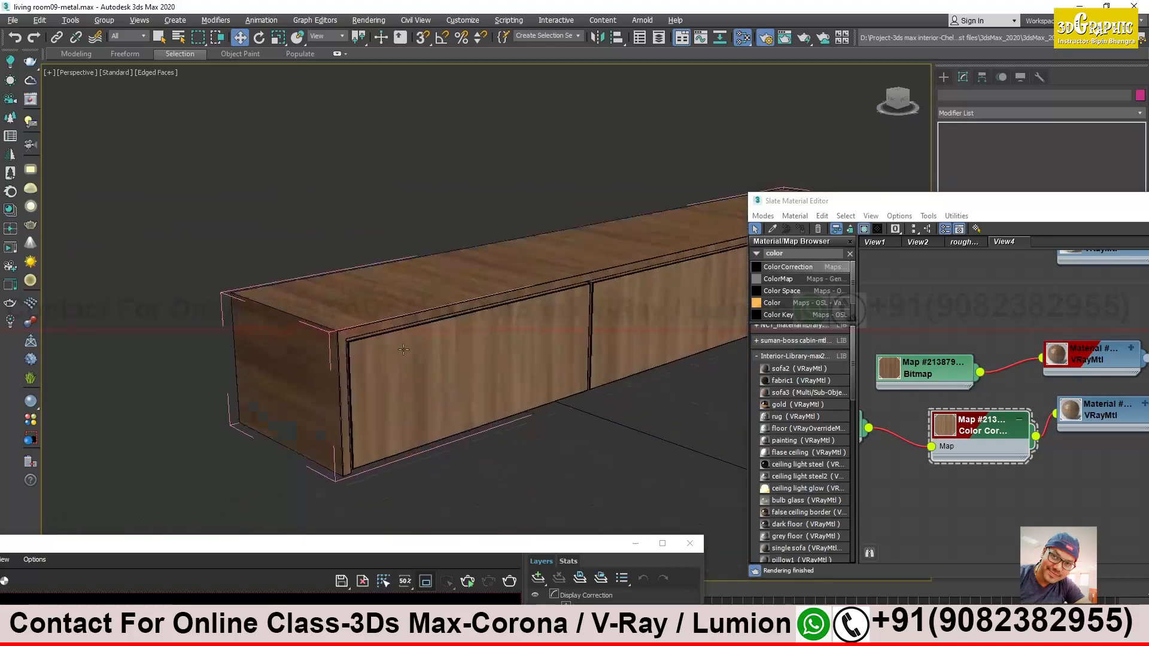
pyautogui.click(394, 347)
pyautogui.scroll(3, 372, 352)
pyautogui.keyDown('alt'); pyautogui.moveTo(371, 353); pyautogui.dragTo(384, 358, button='middle'); pyautogui.keyUp('alt')
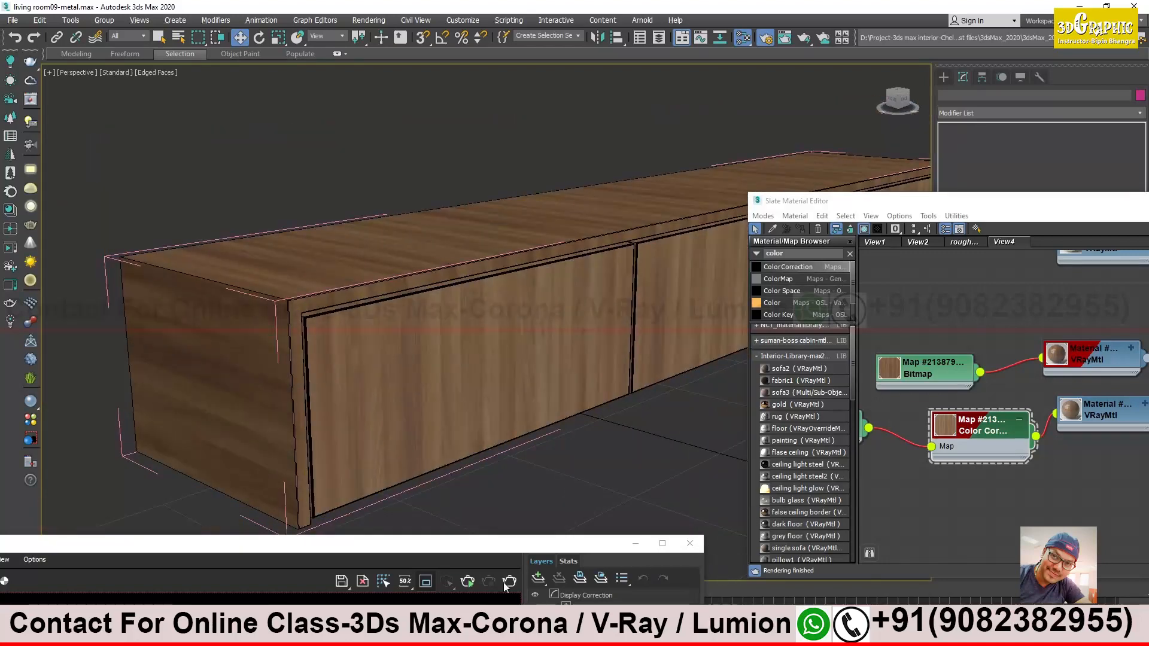
# Run an interactive render of the wood cabinet, check the whole image, stop the render and move the frame buffer aside
pyautogui.moveTo(396, 547); pyautogui.dragTo(841, 237)
pyautogui.moveTo(526, 182); pyautogui.dragTo(372, 111, button='middle')
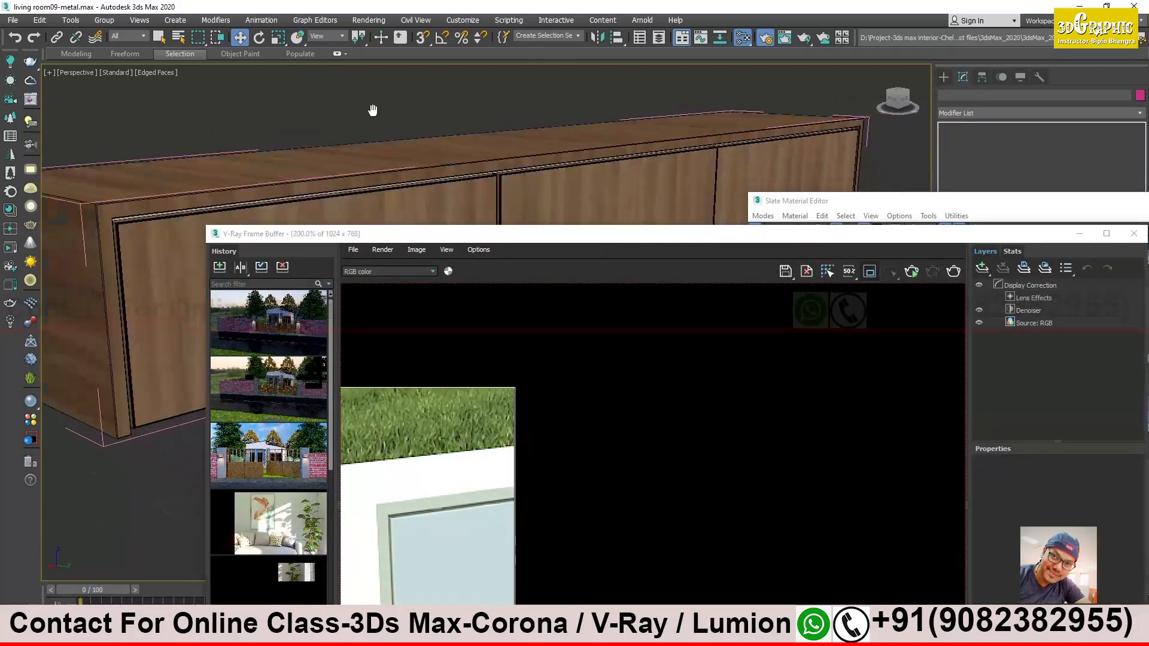
pyautogui.moveTo(429, 237); pyautogui.dragTo(559, 149)
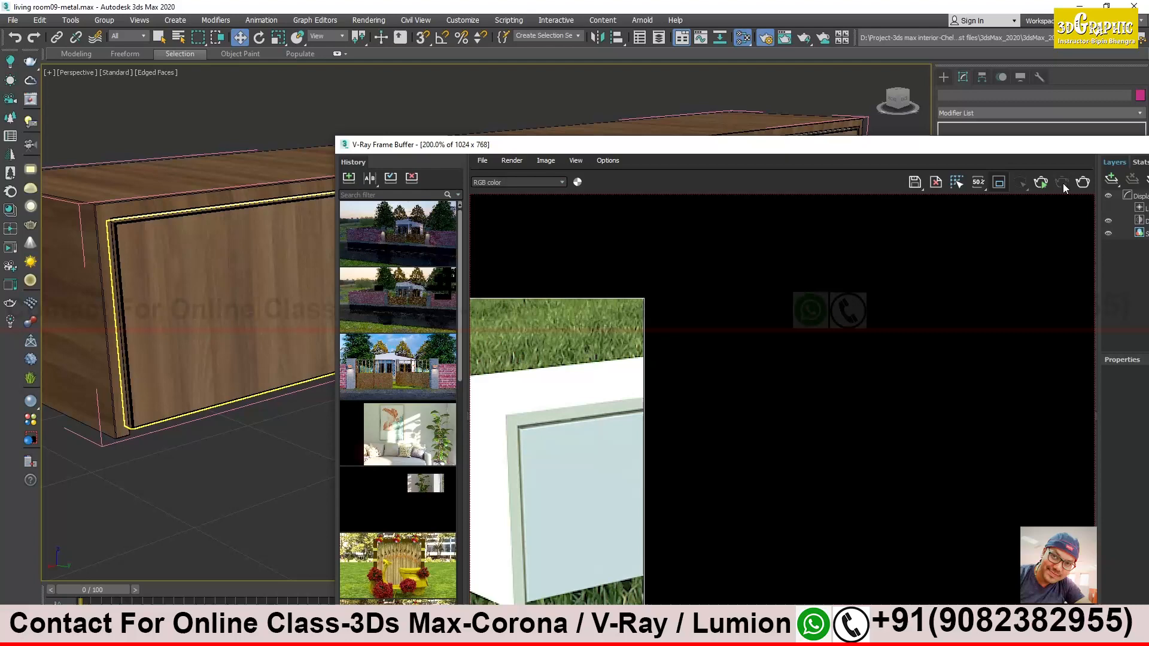
pyautogui.click(1045, 183)
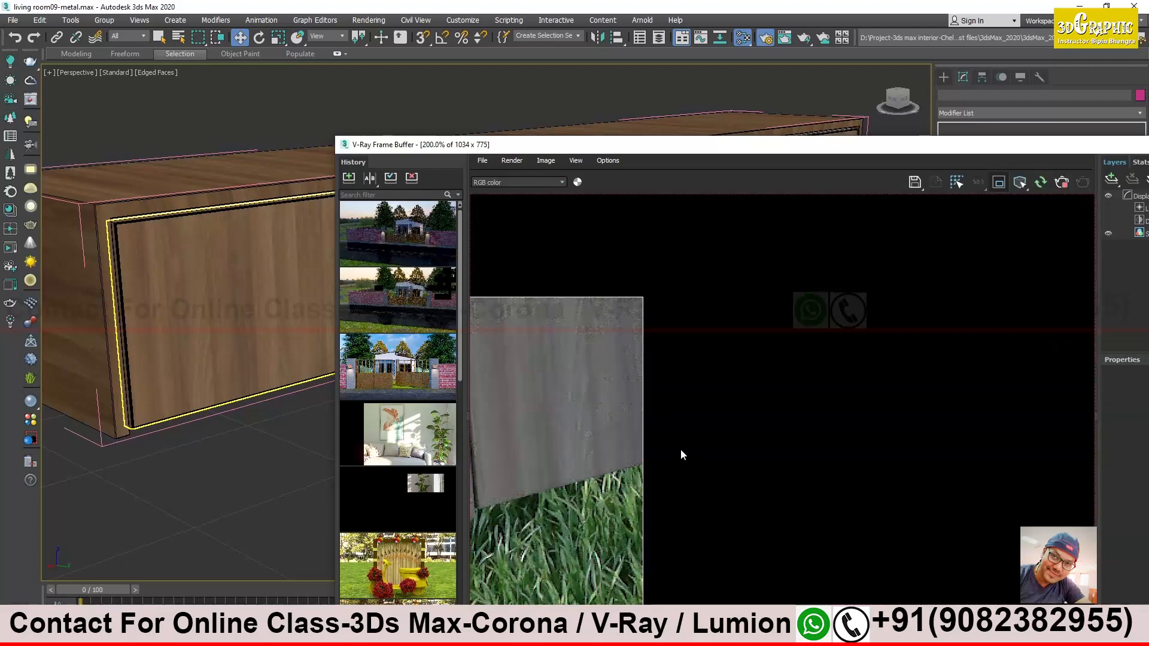
pyautogui.scroll(-2, 655, 488)
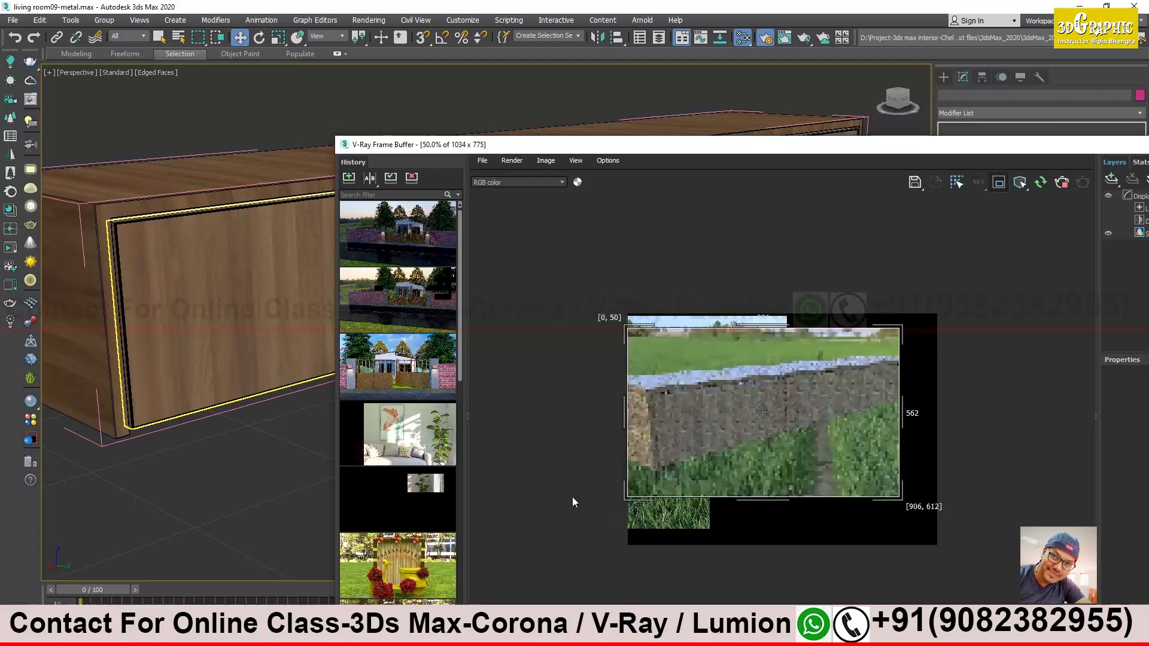
pyautogui.scroll(1, 730, 406)
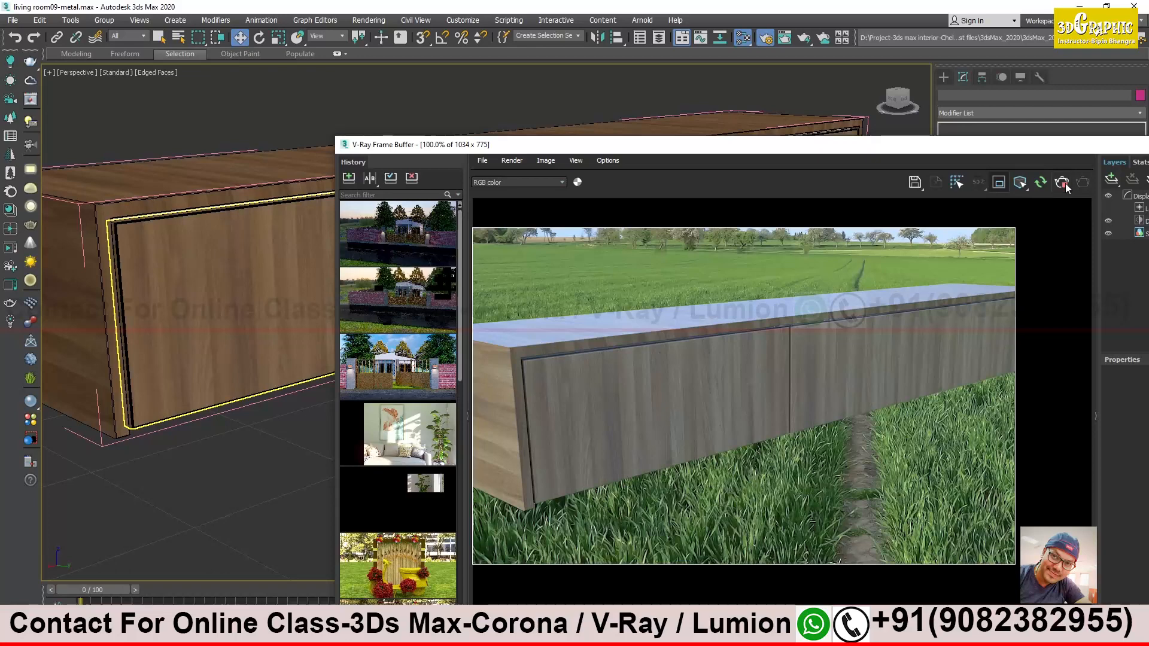
pyautogui.moveTo(1008, 156); pyautogui.dragTo(430, 296)
# Bring the node view forward, space out the drawer material's nodes and expand that material's map inputs
pyautogui.moveTo(868, 201); pyautogui.dragTo(433, 101)
pyautogui.moveTo(565, 318); pyautogui.dragTo(658, 272, button='middle')
pyautogui.moveTo(522, 279)
pyautogui.mouseDown()
pyautogui.moveTo(531, 305)
pyautogui.moveTo(534, 292)
pyautogui.mouseUp()
pyautogui.moveTo(707, 283); pyautogui.dragTo(636, 283)
pyautogui.moveTo(823, 270); pyautogui.dragTo(767, 287, button='middle')
pyautogui.click(790, 269)
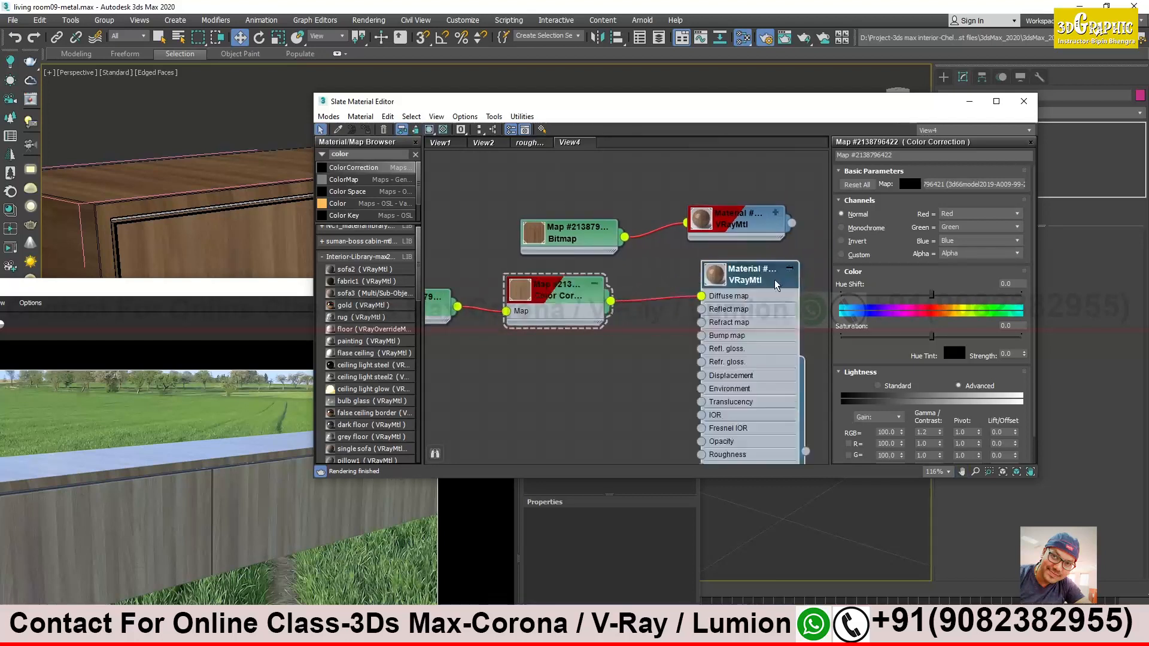
# Duplicate the drawer material's Color Correction and its source bitmap directly below the originals
pyautogui.moveTo(587, 242); pyautogui.dragTo(573, 213)
pyautogui.moveTo(610, 326); pyautogui.dragTo(671, 303, button='middle')
pyautogui.scroll(-1, 653, 299)
pyautogui.moveTo(668, 256)
pyautogui.mouseDown()
pyautogui.moveTo(575, 302)
pyautogui.moveTo(524, 300)
pyautogui.mouseUp()
pyautogui.keyDown('shift'); pyautogui.moveTo(608, 290); pyautogui.dragTo(612, 366); pyautogui.keyUp('shift')
pyautogui.click(675, 418)
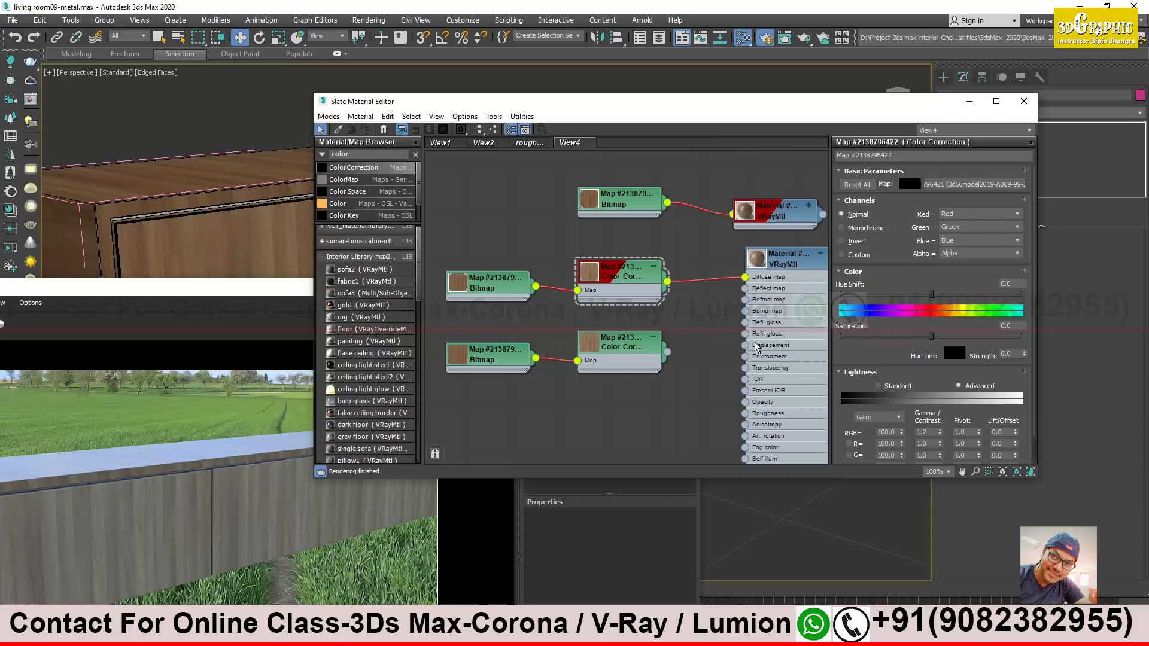
# Examine the rendered cabinet's reflections and wood grain up close, then minimize the frame buffer
pyautogui.moveTo(200, 286); pyautogui.dragTo(526, 157)
pyautogui.scroll(1, 396, 318)
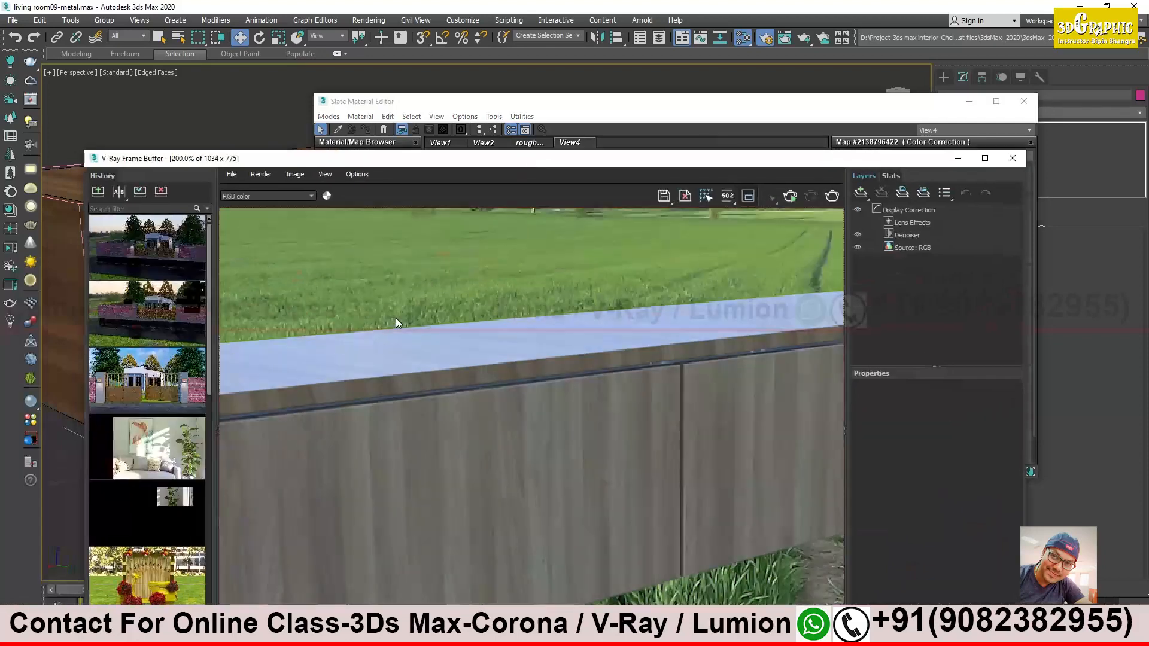
pyautogui.scroll(-1, 396, 319)
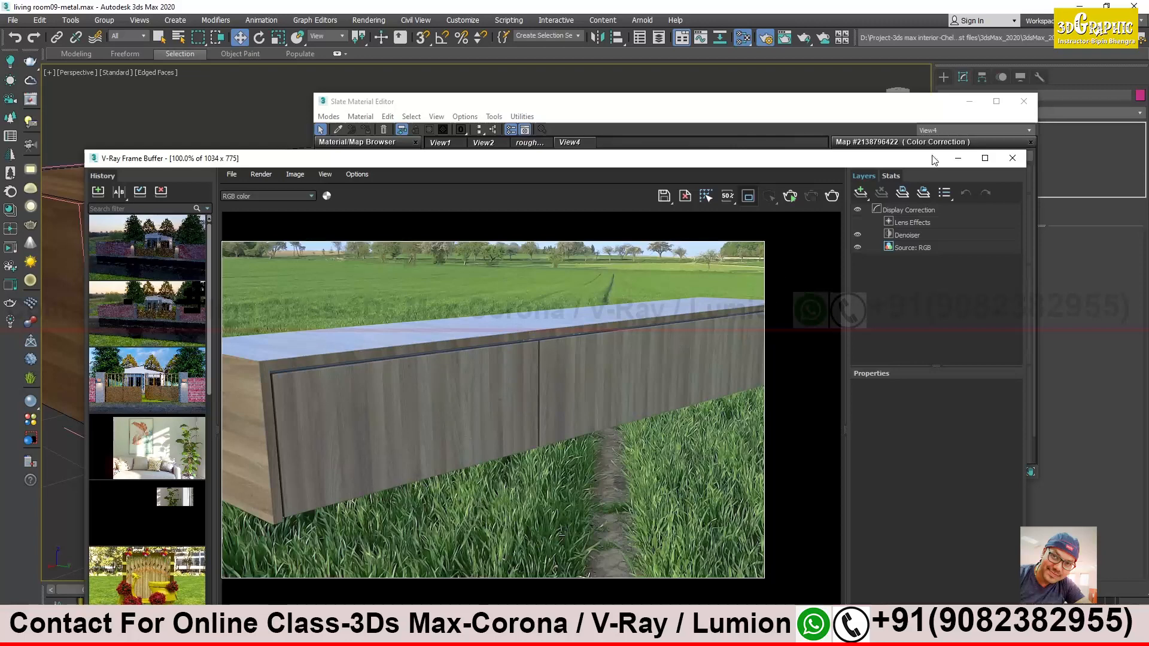
pyautogui.click(958, 158)
# Set the duplicated Color Correction's channels to Monochrome
pyautogui.moveTo(656, 338); pyautogui.dragTo(601, 287, button='middle')
pyautogui.click(601, 287)
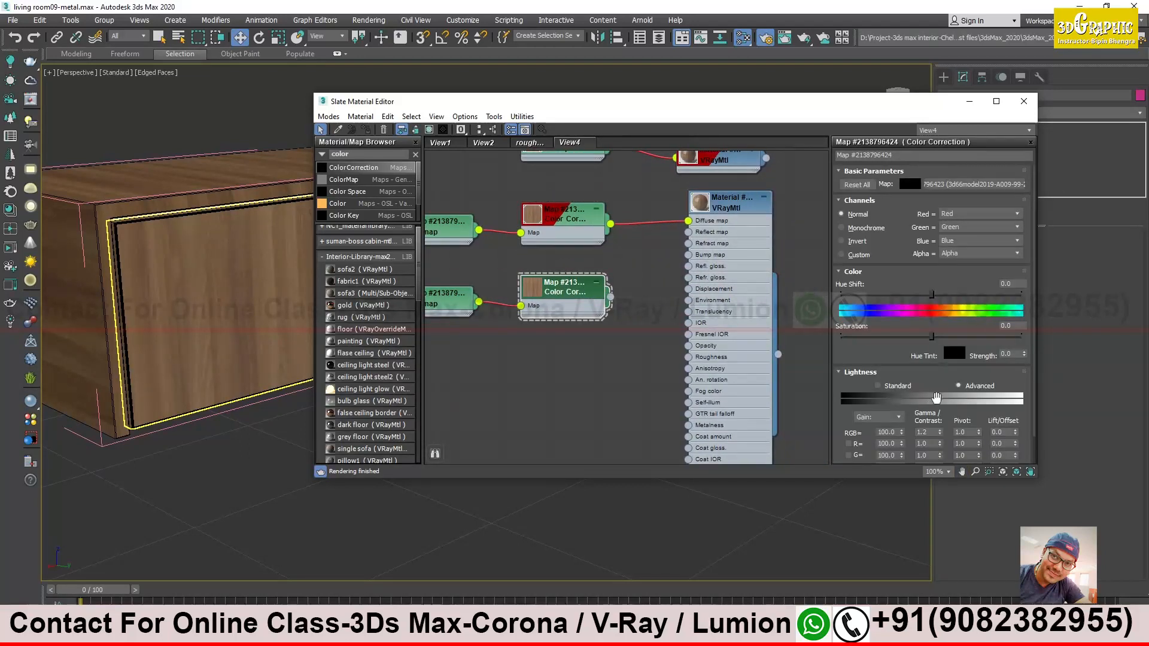
pyautogui.click(853, 232)
pyautogui.scroll(3, 622, 335)
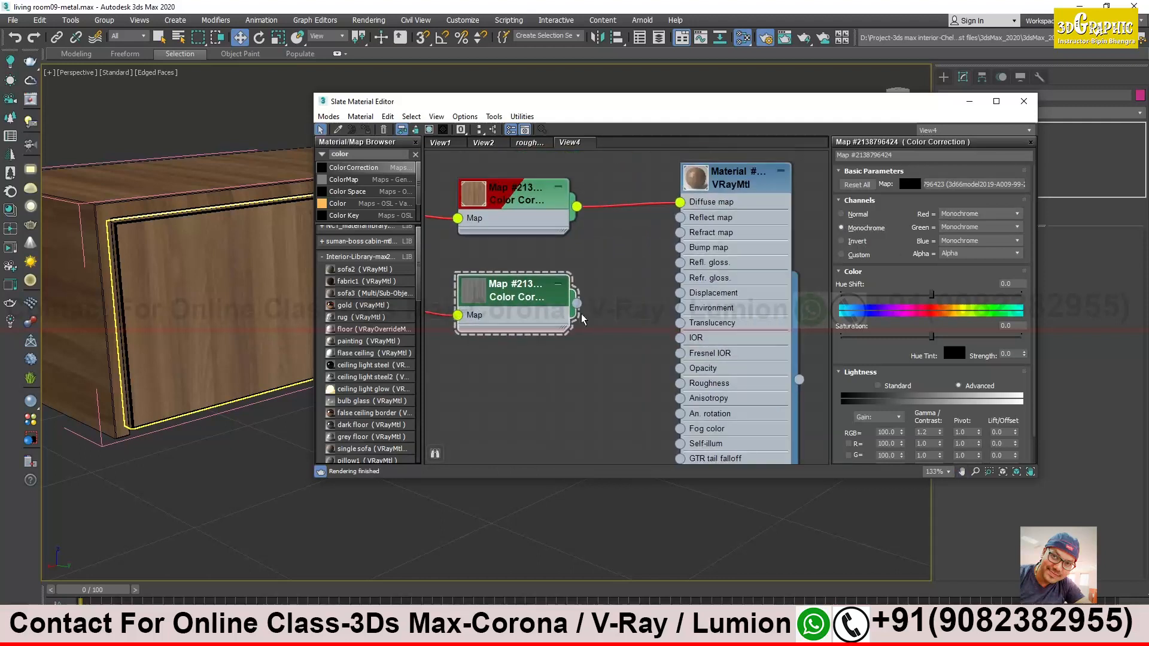
# Connect the monochrome Color Correction to the drawer material's reflect map and bump map
pyautogui.moveTo(582, 319); pyautogui.dragTo(561, 341, button='middle')
pyautogui.moveTo(556, 327); pyautogui.dragTo(661, 241)
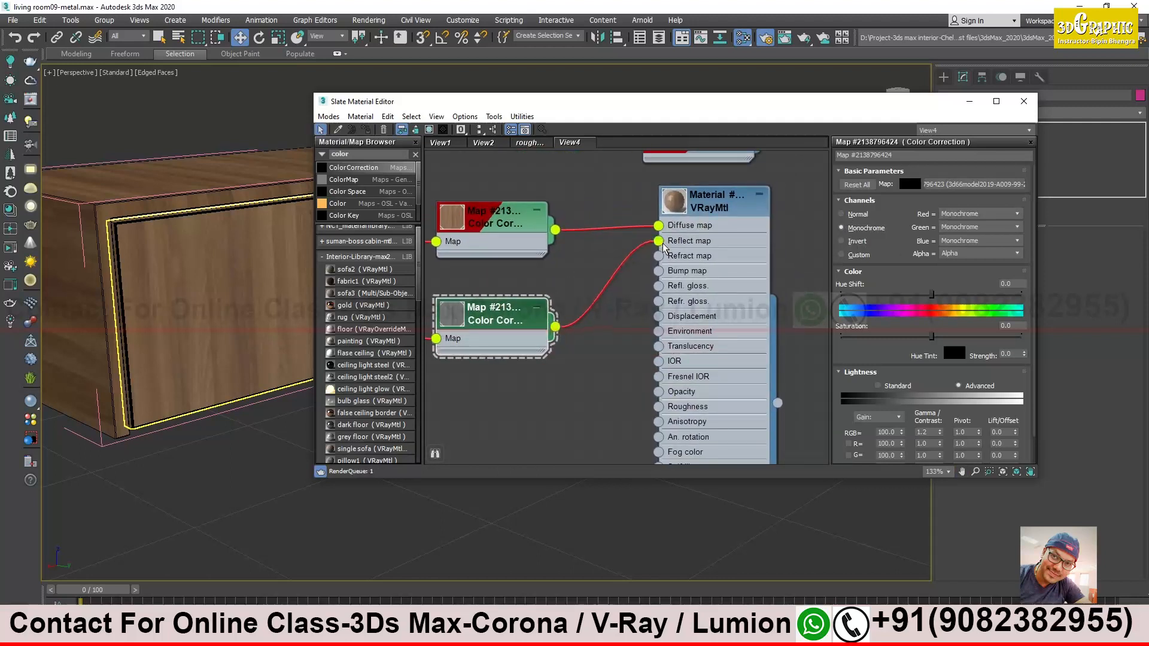
pyautogui.moveTo(556, 327); pyautogui.dragTo(658, 271)
# Open an enlarged preview of the drawer wood material, examine its reflection and bump, and close the preview
pyautogui.rightClick(679, 200)
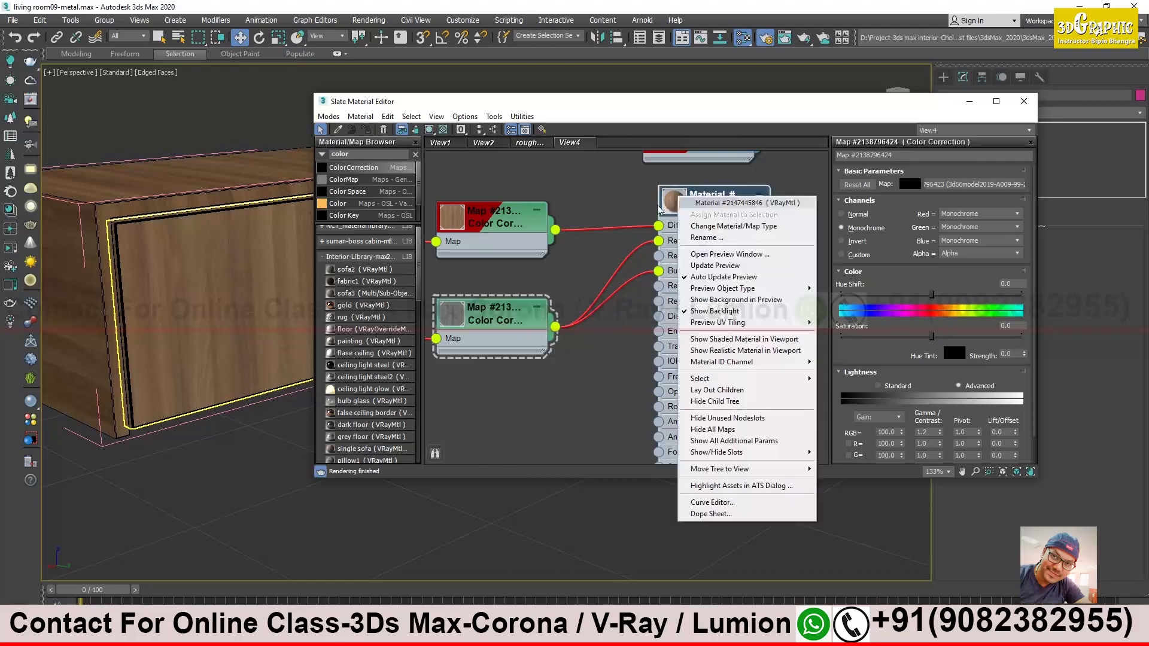
pyautogui.click(734, 252)
pyautogui.moveTo(748, 252); pyautogui.dragTo(227, 146)
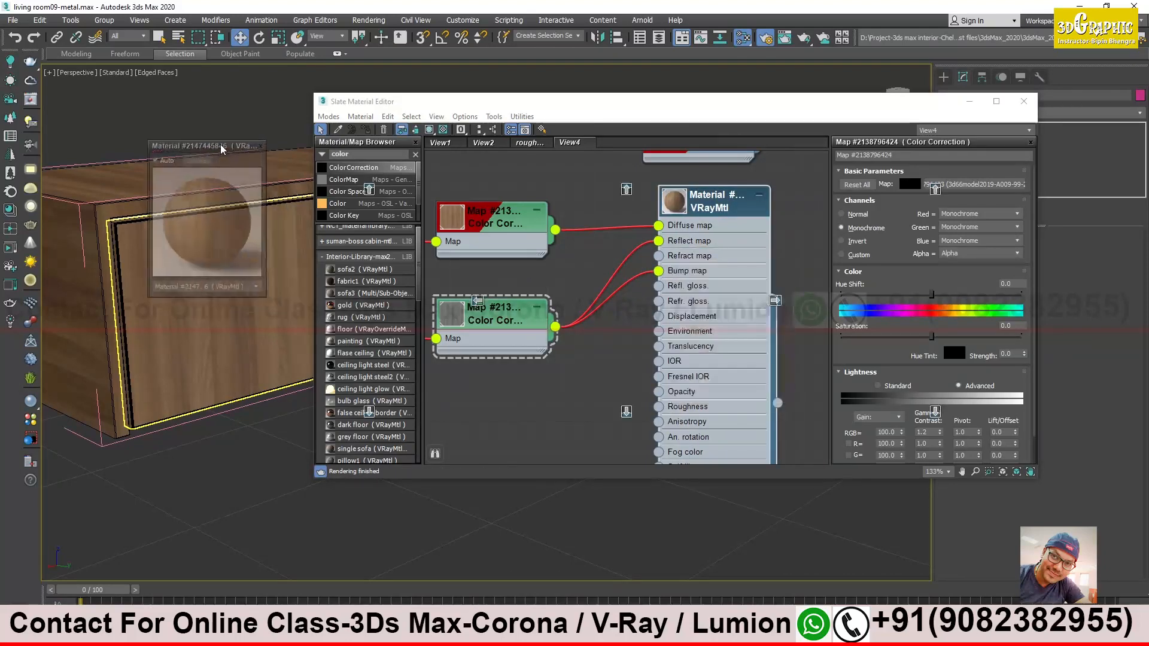
pyautogui.moveTo(262, 297); pyautogui.dragTo(441, 473)
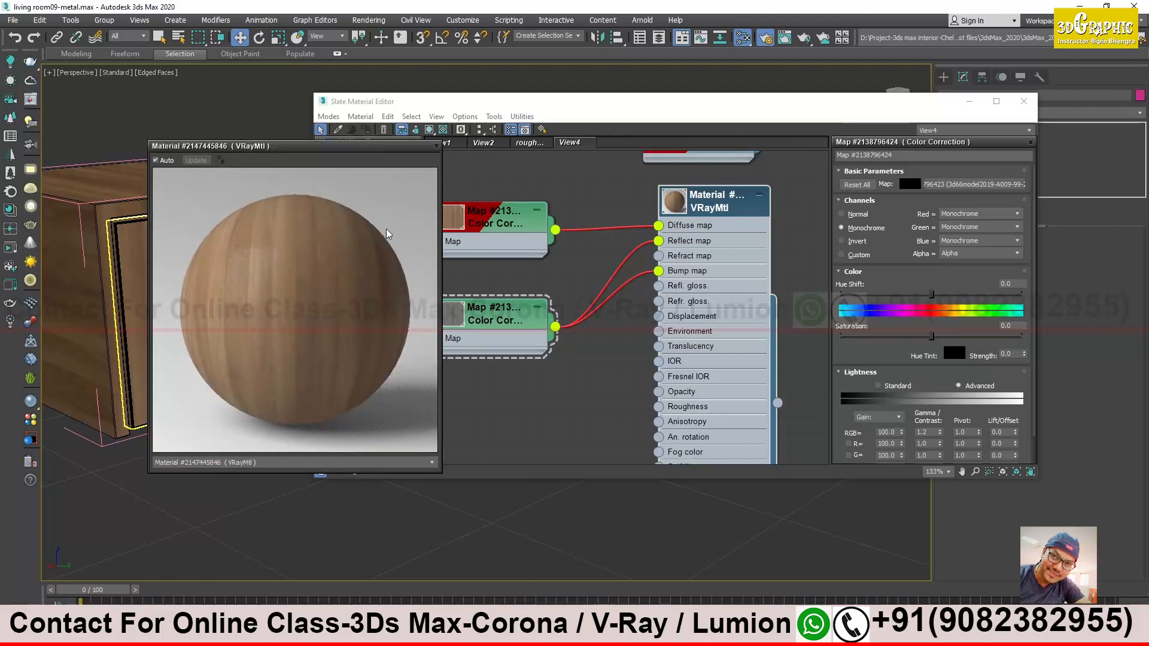
pyautogui.click(437, 145)
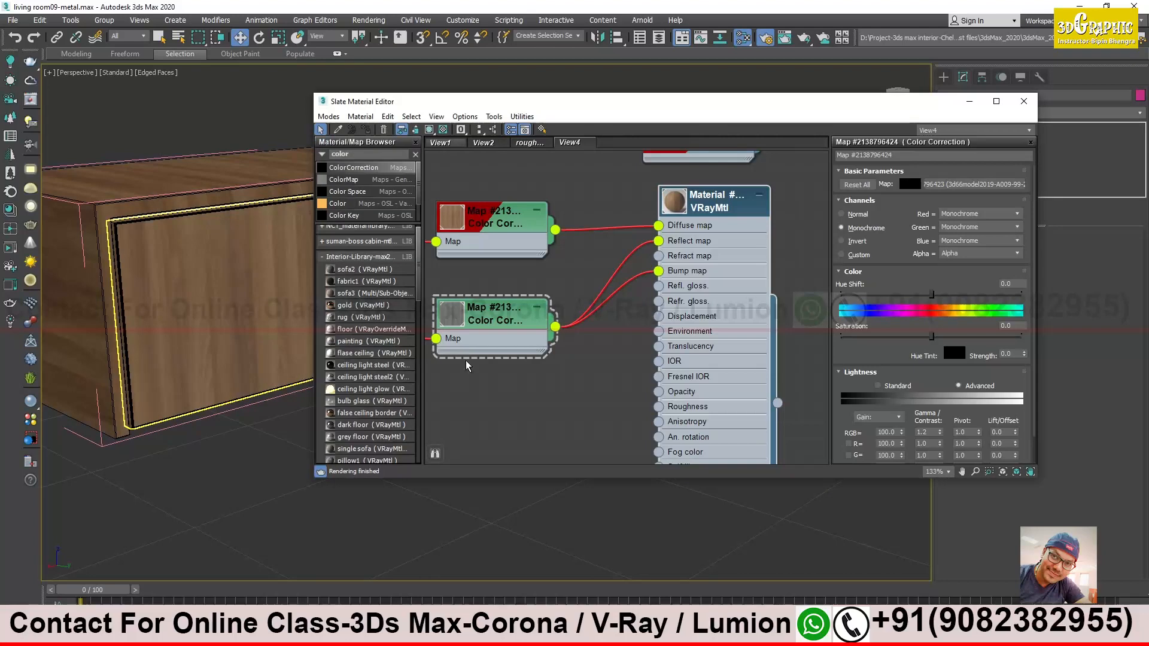
# Enlarge the preview of the monochrome Color Correction node and move the material editor clear of the TV cabinet
pyautogui.doubleClick(459, 318)
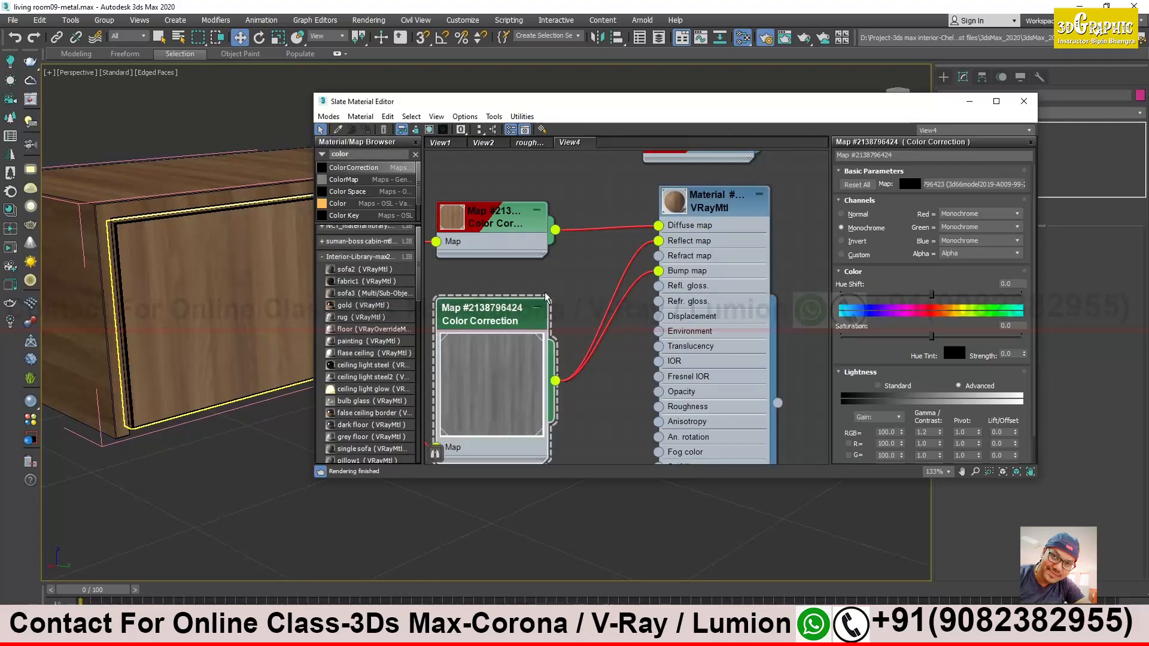
pyautogui.moveTo(535, 309); pyautogui.dragTo(569, 309)
pyautogui.moveTo(465, 102); pyautogui.dragTo(726, 174)
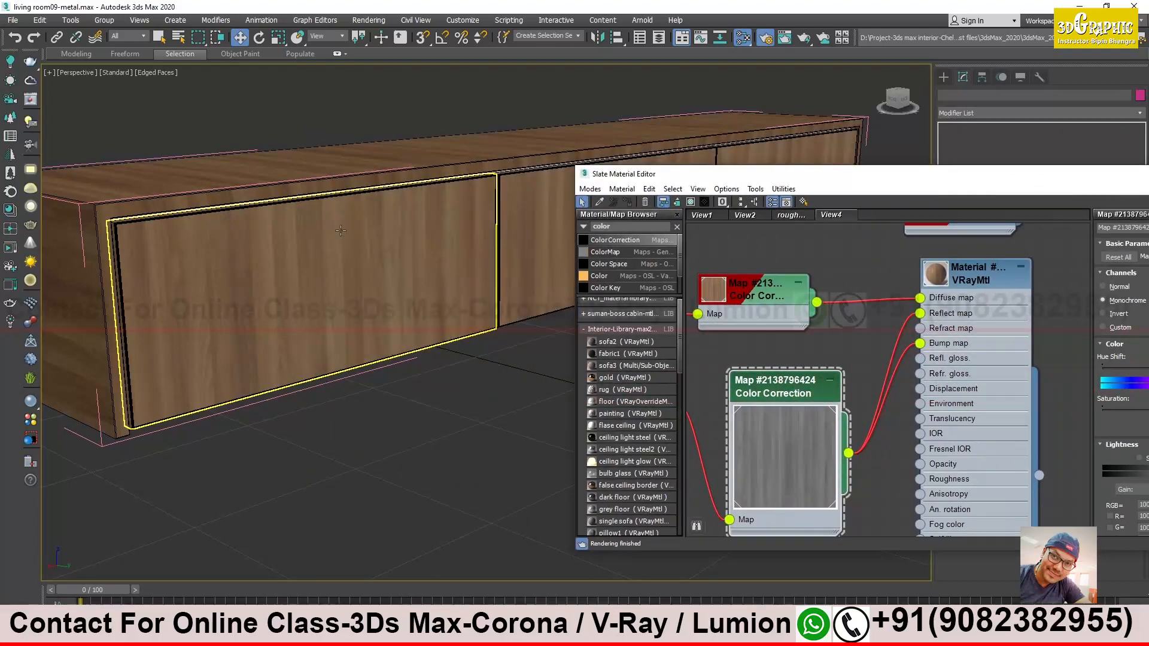
# Render a region covering the cabinet's top edge and front drawer in the V-Ray frame buffer and examine it enlarged
pyautogui.click(784, 37)
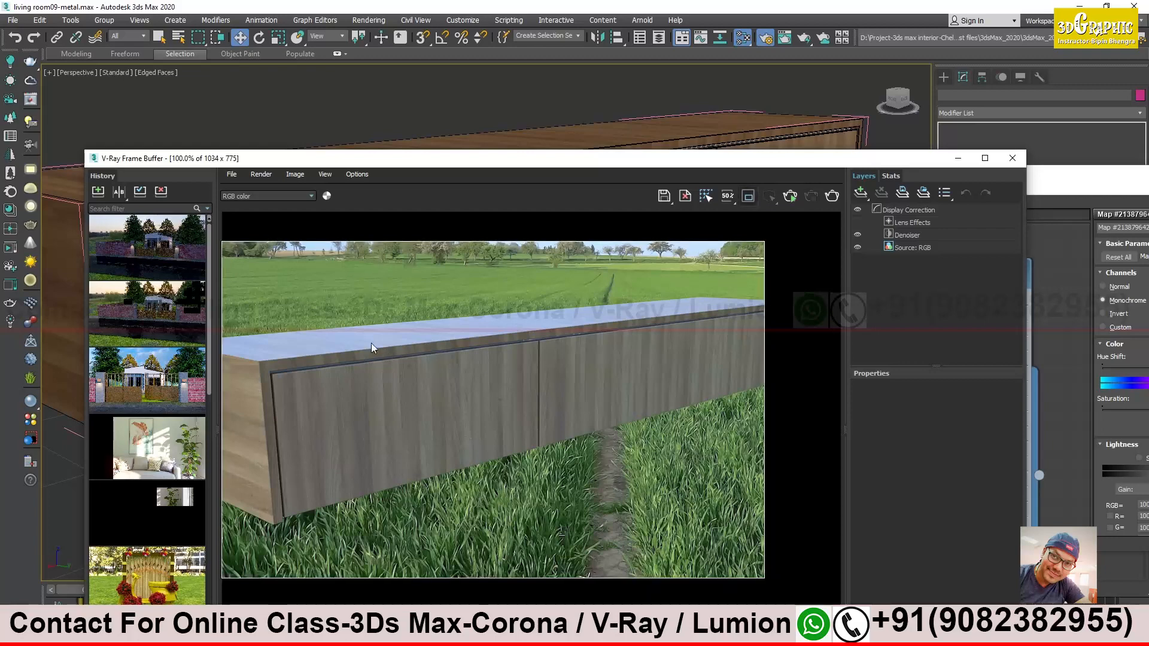
pyautogui.moveTo(286, 286); pyautogui.dragTo(379, 389)
pyautogui.moveTo(536, 392); pyautogui.dragTo(564, 392)
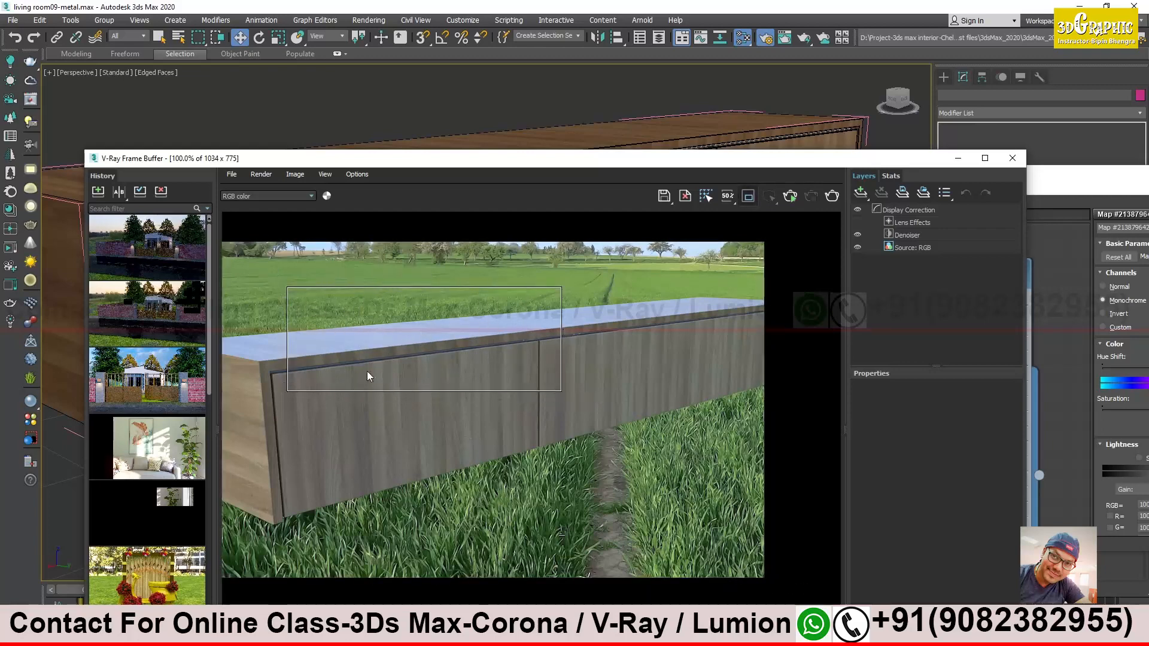
pyautogui.click(833, 197)
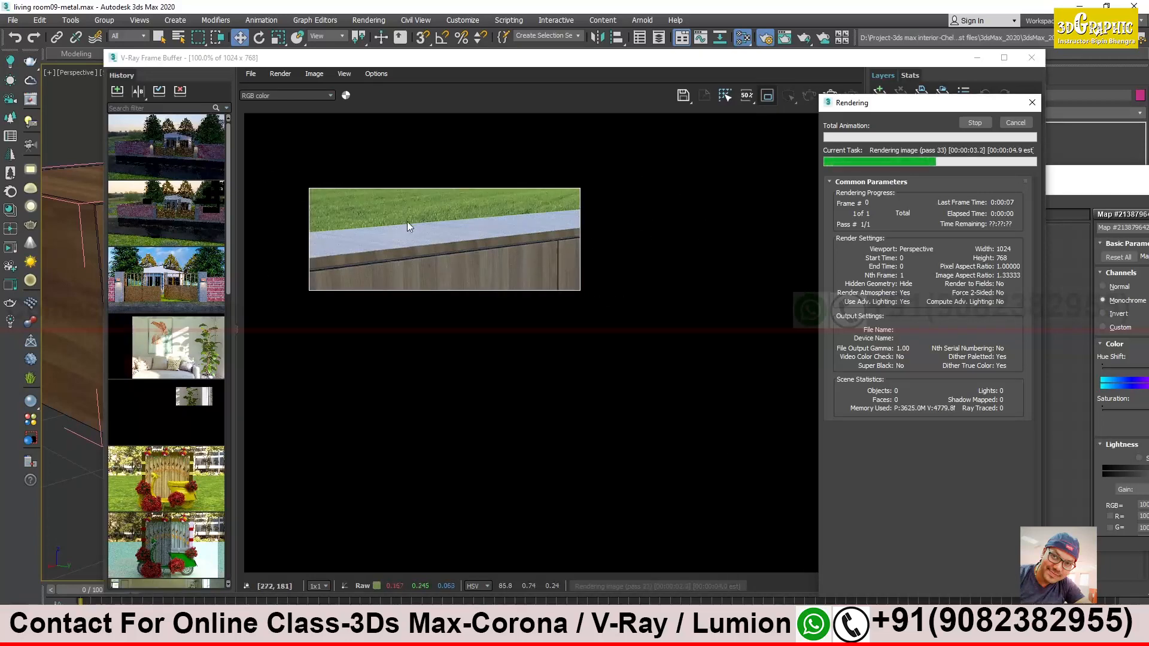
pyautogui.scroll(1, 497, 227)
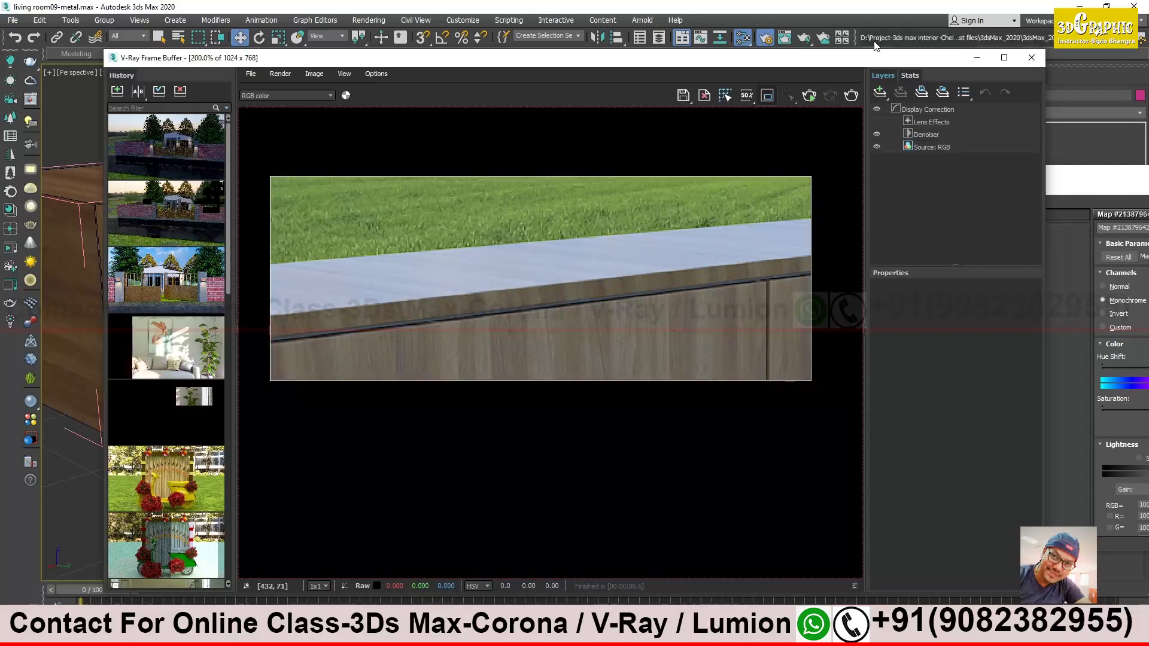
# Arrange the frame buffer and material editor side by side, with the monochrome Color Correction node beside the drawer material
pyautogui.moveTo(869, 58); pyautogui.dragTo(690, 60)
pyautogui.click(884, 180)
pyautogui.moveTo(886, 184); pyautogui.dragTo(606, 68)
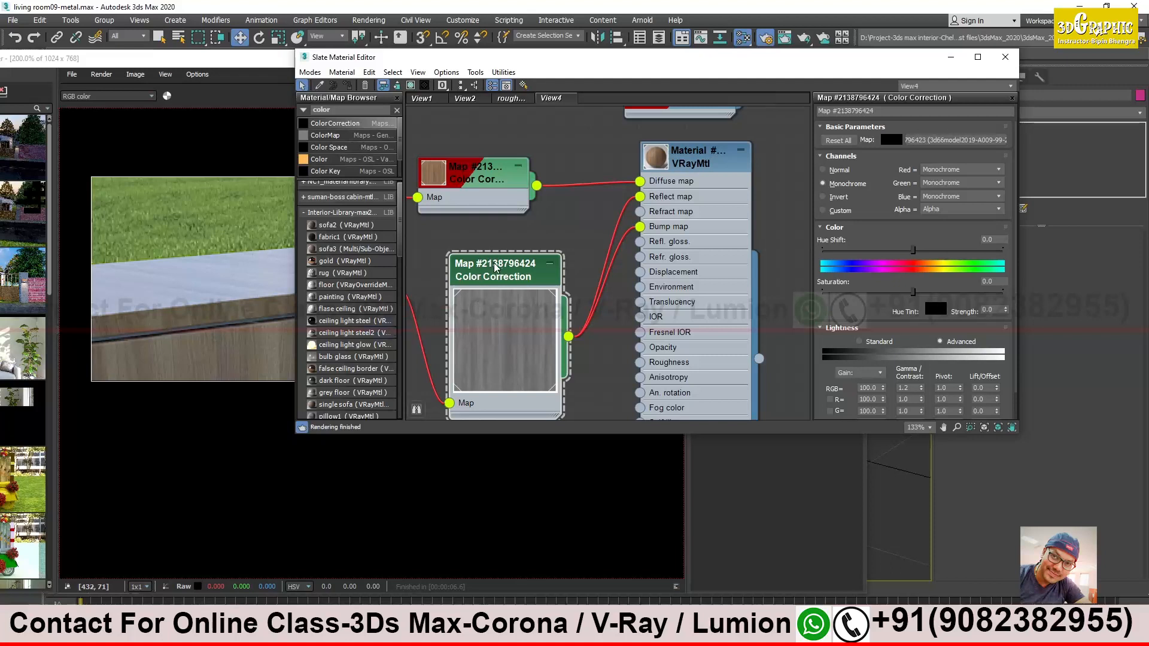
pyautogui.moveTo(495, 267); pyautogui.dragTo(512, 251)
pyautogui.click(213, 277)
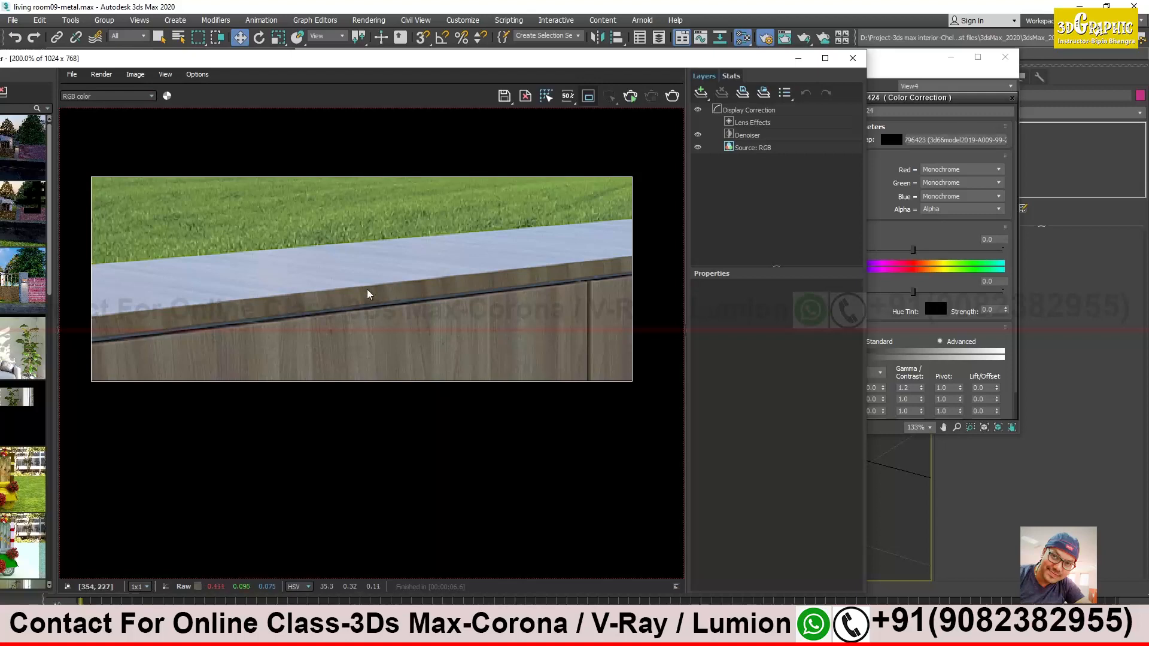
pyautogui.moveTo(645, 59); pyautogui.dragTo(452, 91)
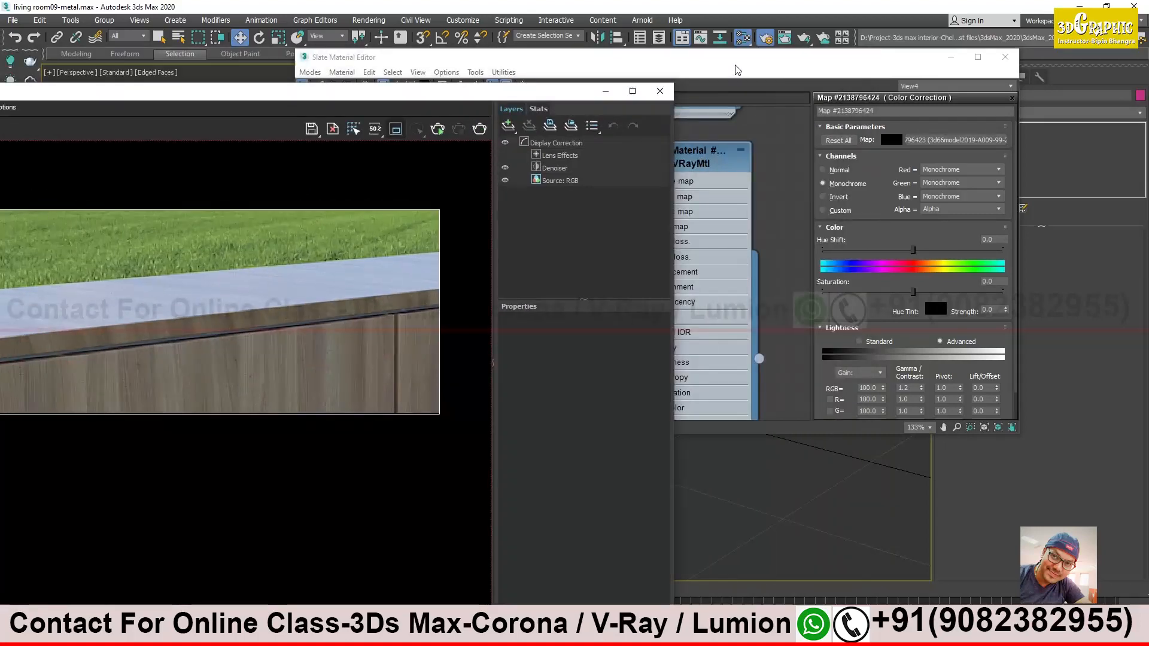
pyautogui.moveTo(736, 58); pyautogui.dragTo(766, 51)
pyautogui.moveTo(572, 238); pyautogui.dragTo(556, 223)
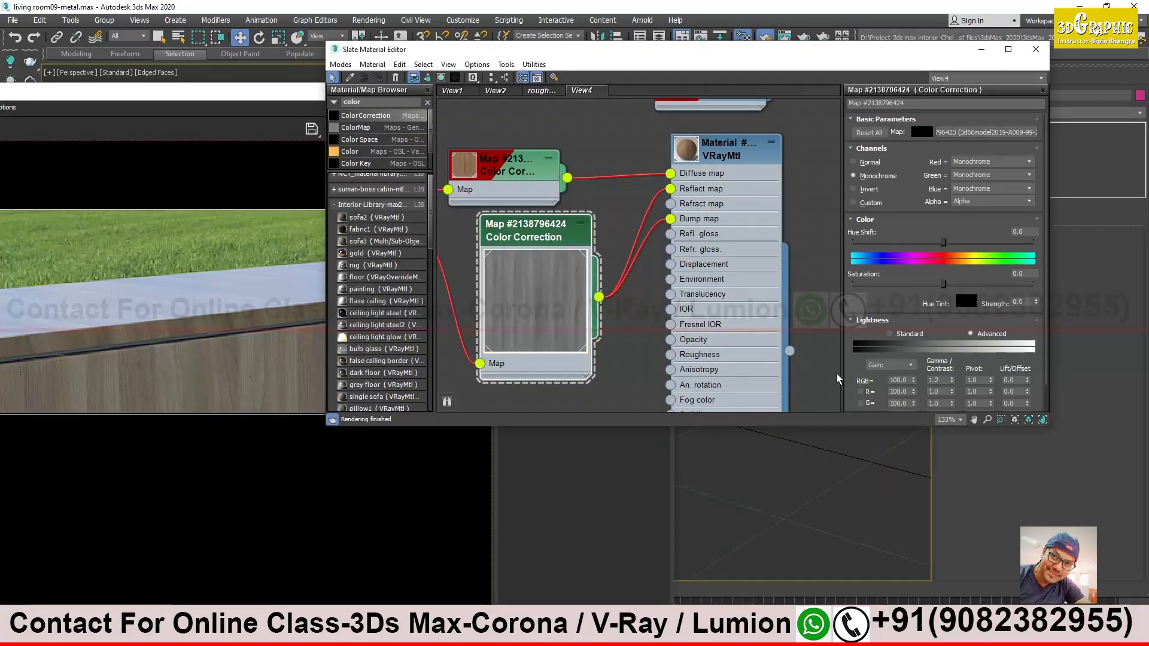
# Switch the monochrome Color Correction's lightness to Standard, with contrast 22.924 and brightness about -1
pyautogui.scroll(-2, 859, 307)
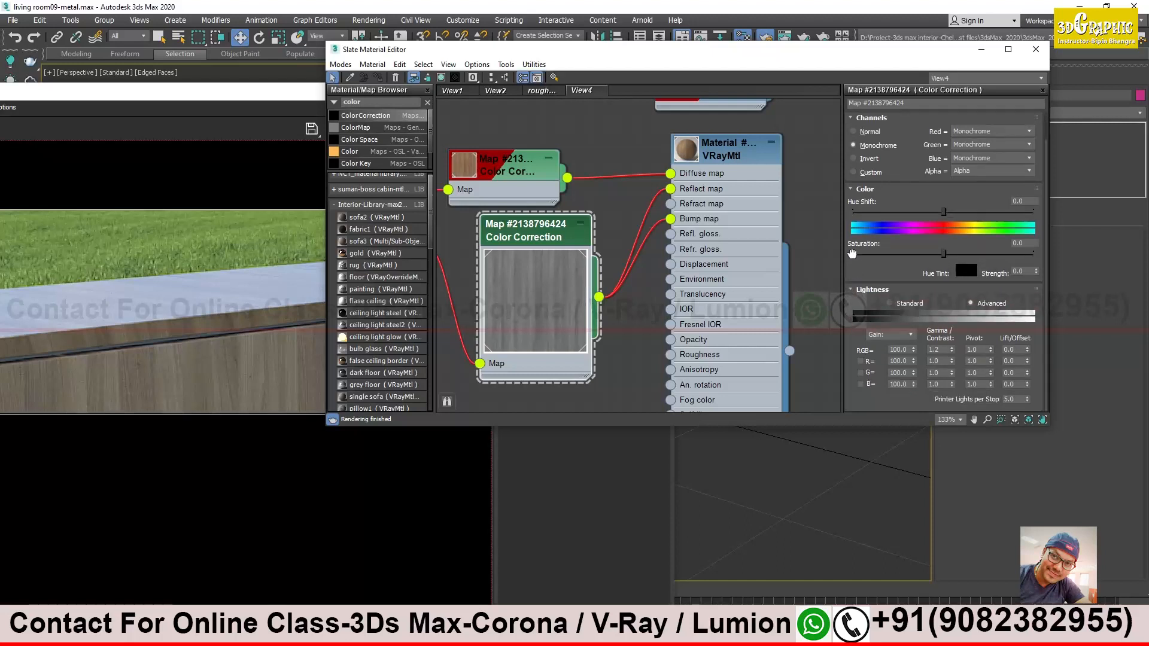
pyautogui.scroll(2, 853, 254)
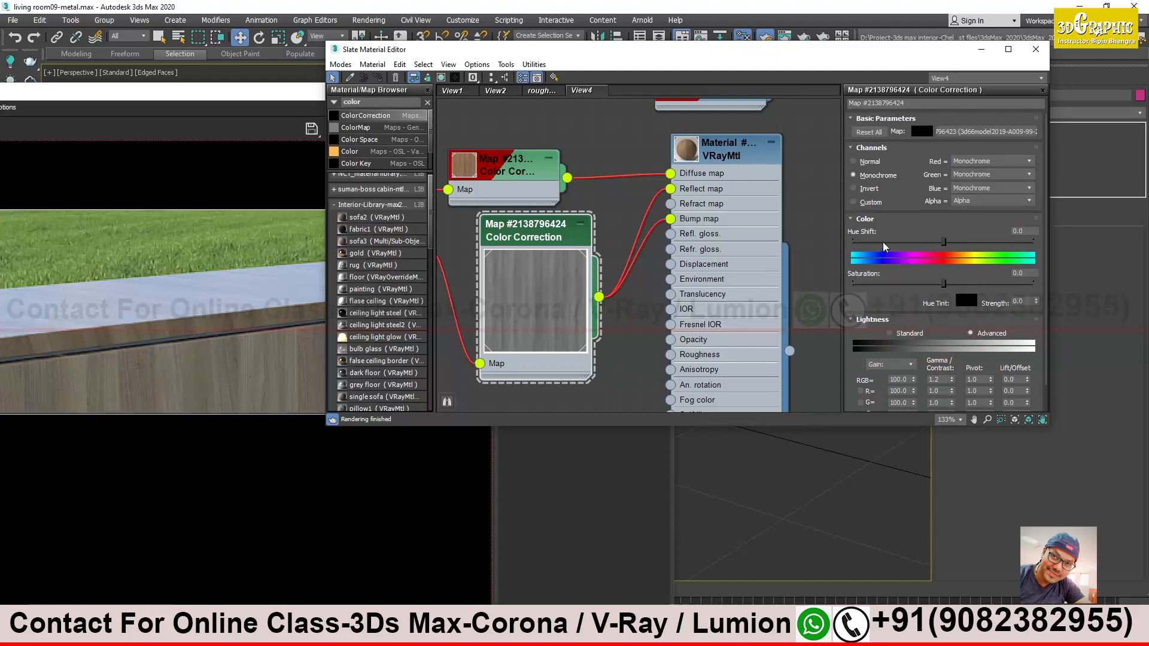
pyautogui.scroll(-2, 859, 302)
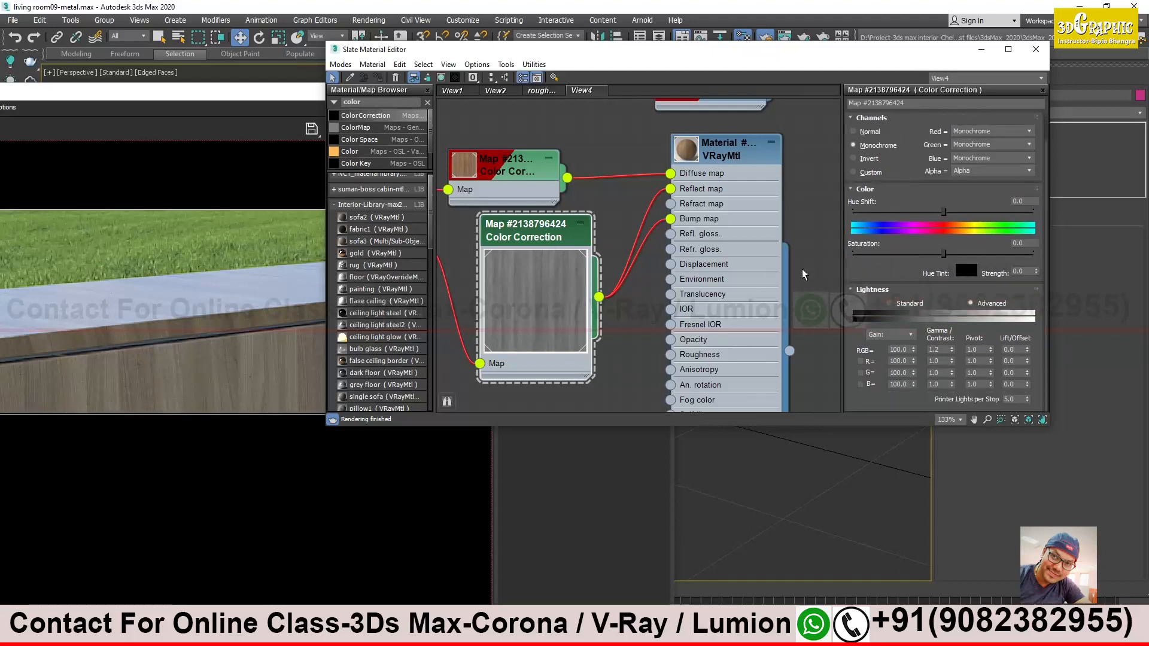
pyautogui.click(893, 304)
pyautogui.moveTo(944, 377); pyautogui.dragTo(944, 351)
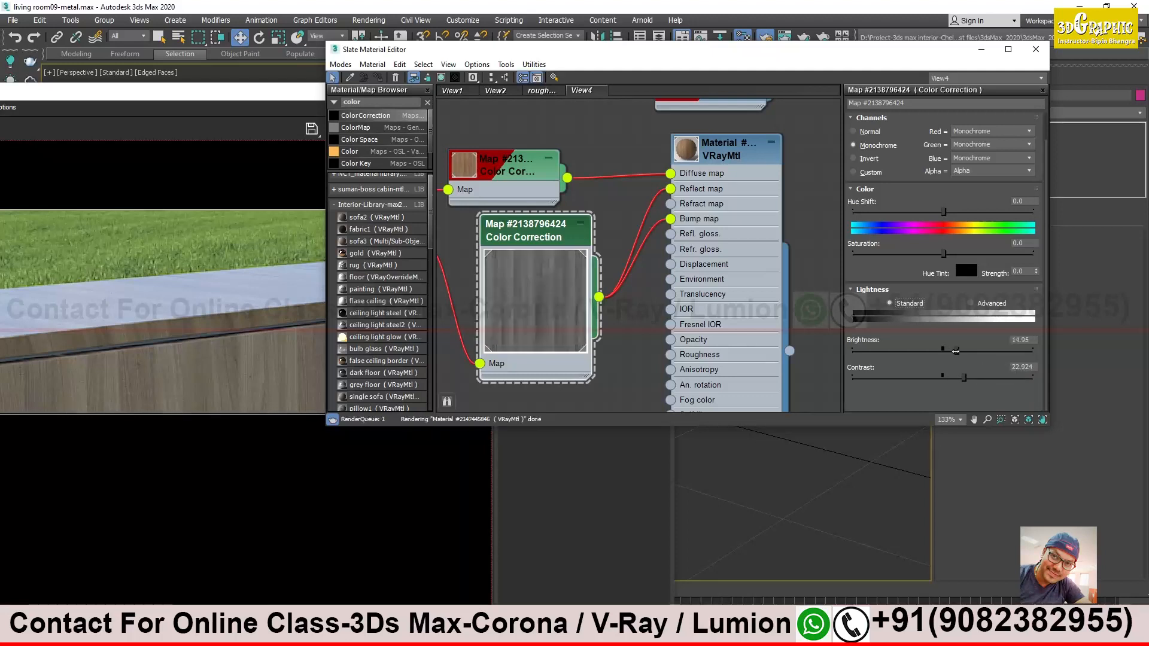
pyautogui.moveTo(942, 354); pyautogui.dragTo(942, 353)
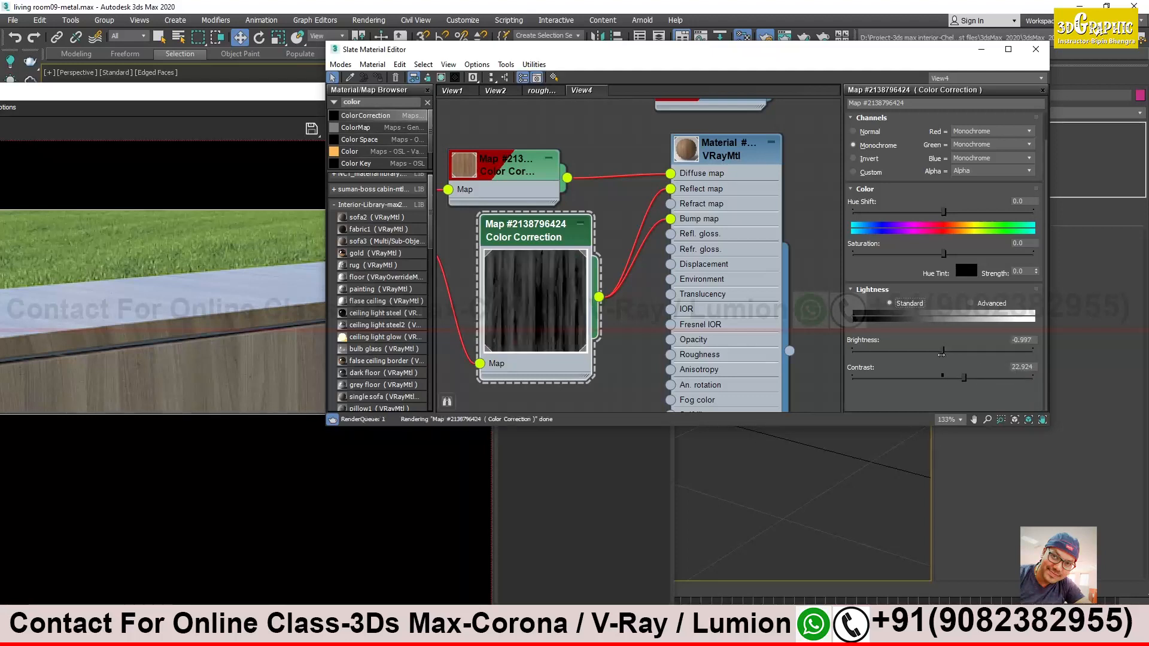
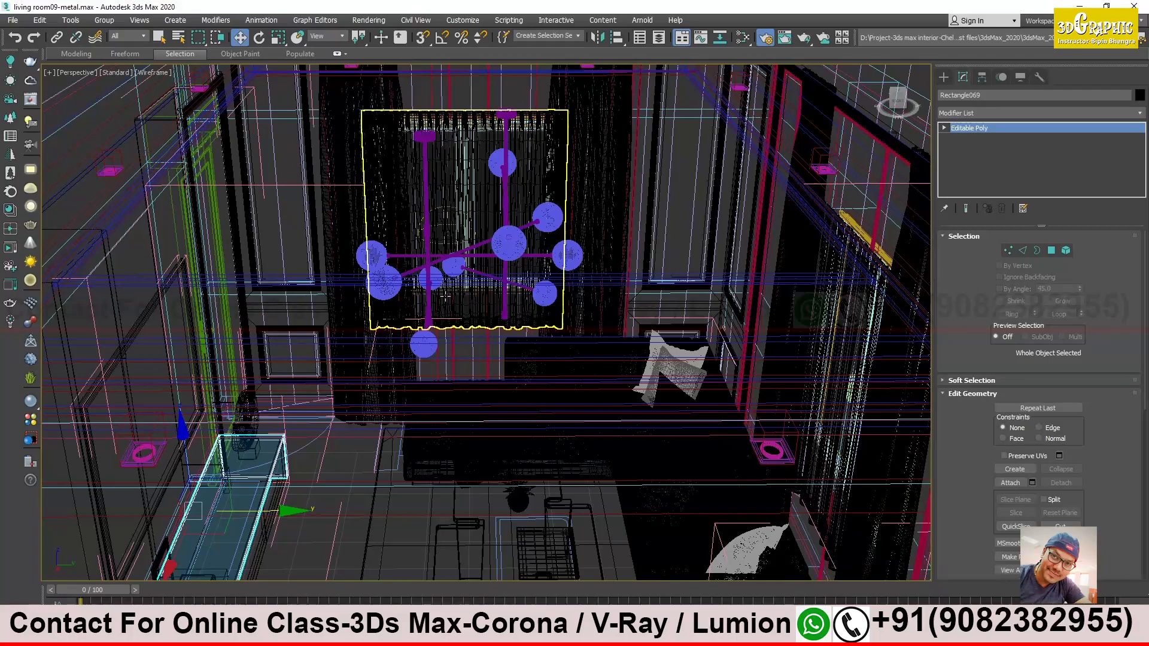
# Examine the wireframe living room from several angles around the chandelier and TV cabinet, briefly checking the V-Ray render setup
pyautogui.moveTo(496, 225); pyautogui.dragTo(434, 412, button='middle')
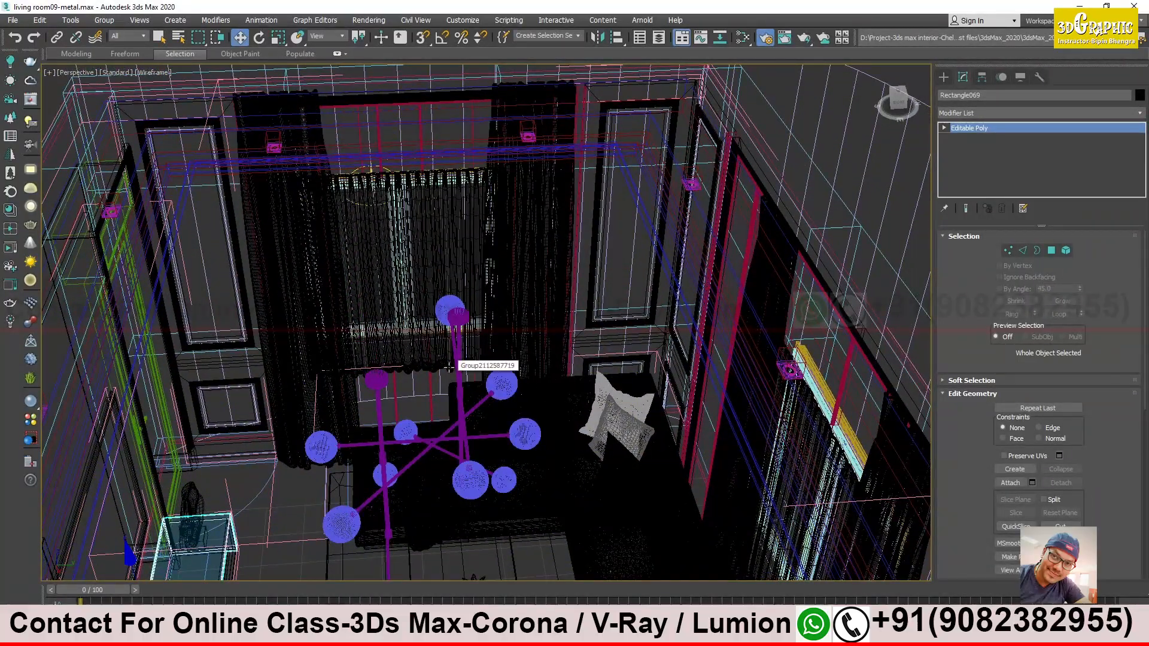
pyautogui.scroll(-5, 449, 367)
pyautogui.keyDown('alt'); pyautogui.moveTo(448, 360); pyautogui.dragTo(530, 374, button='middle'); pyautogui.keyUp('alt')
pyautogui.scroll(3, 430, 358)
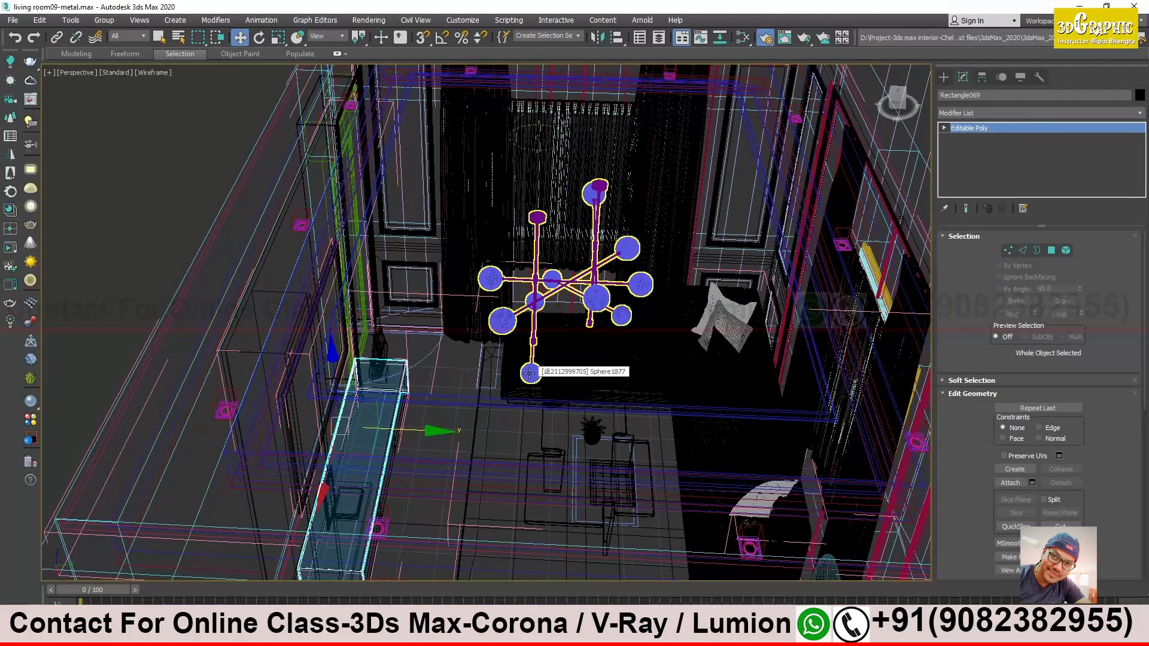
pyautogui.scroll(-10, 529, 373)
pyautogui.keyDown('alt'); pyautogui.moveTo(529, 373); pyautogui.dragTo(428, 371, button='middle'); pyautogui.keyUp('alt')
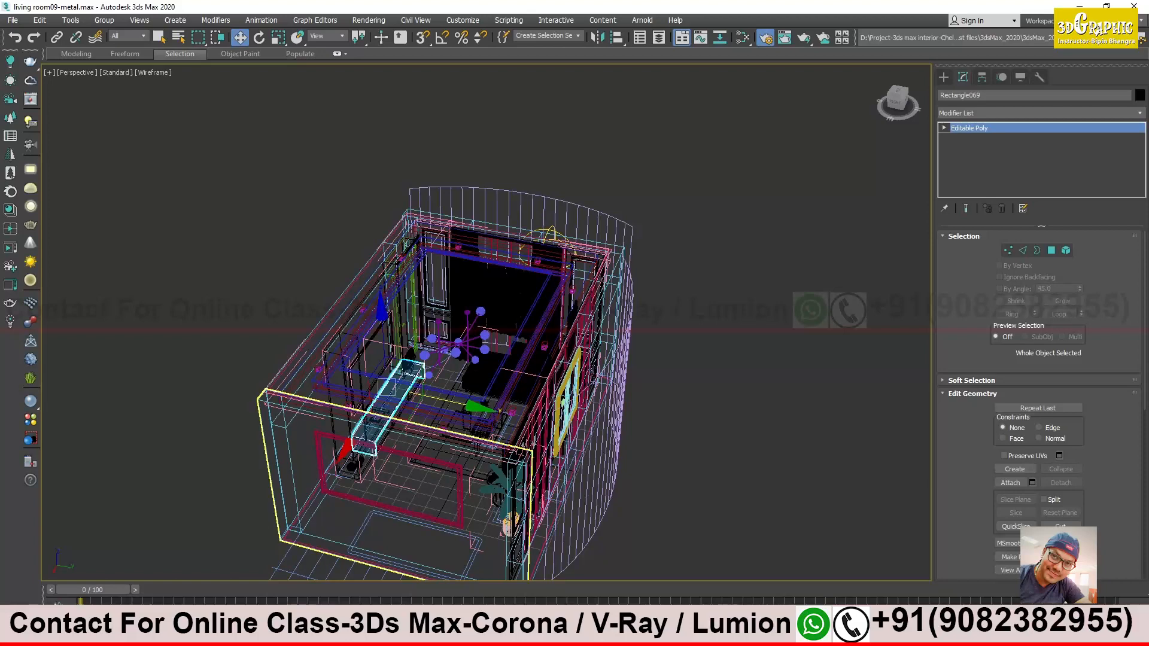
pyautogui.press('F10')
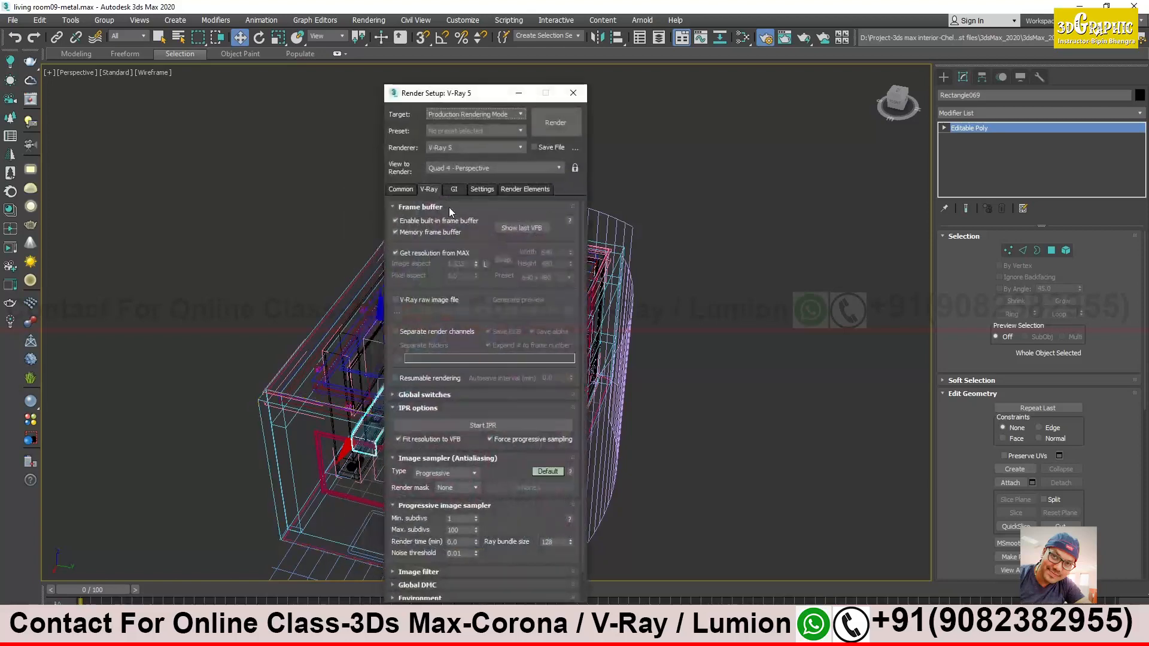
pyautogui.click(573, 93)
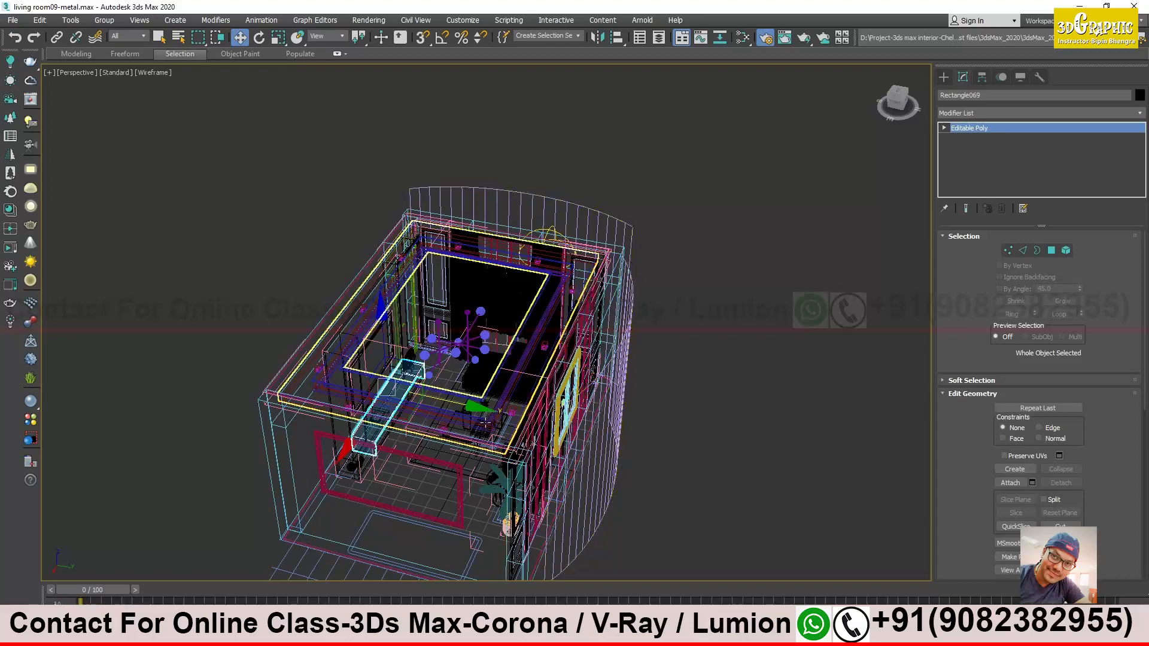
pyautogui.scroll(8, 434, 383)
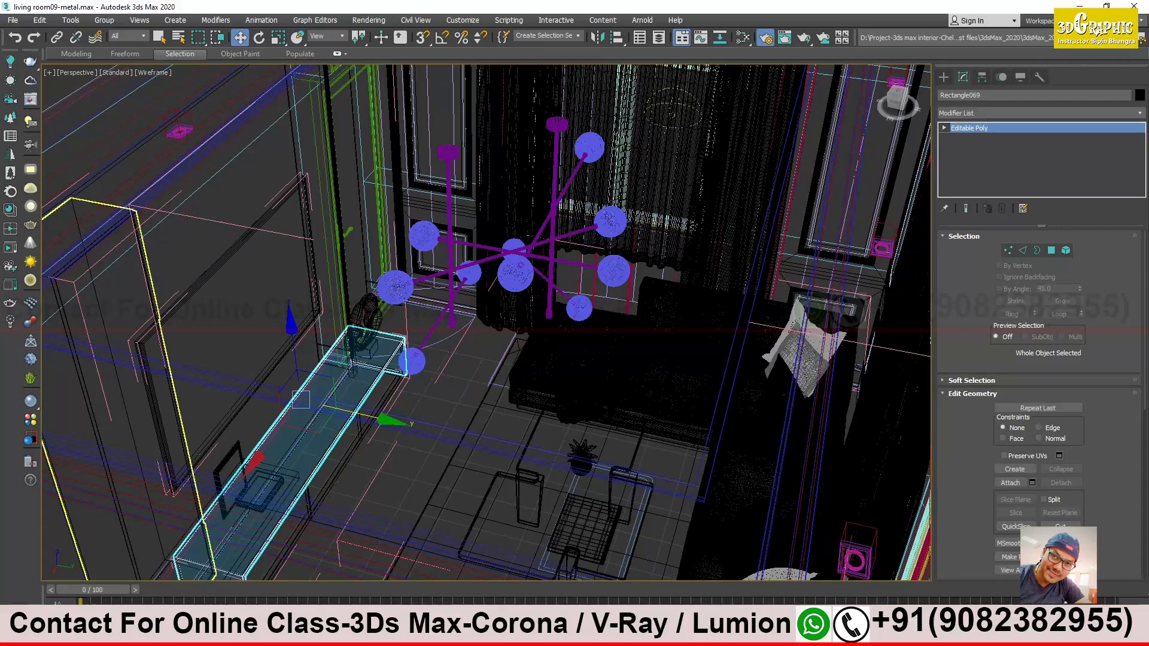
# Switch to a new File Explorer window, view the folders on New Volume (D:), and minimize the window
pyautogui.rightClick(342, 633)
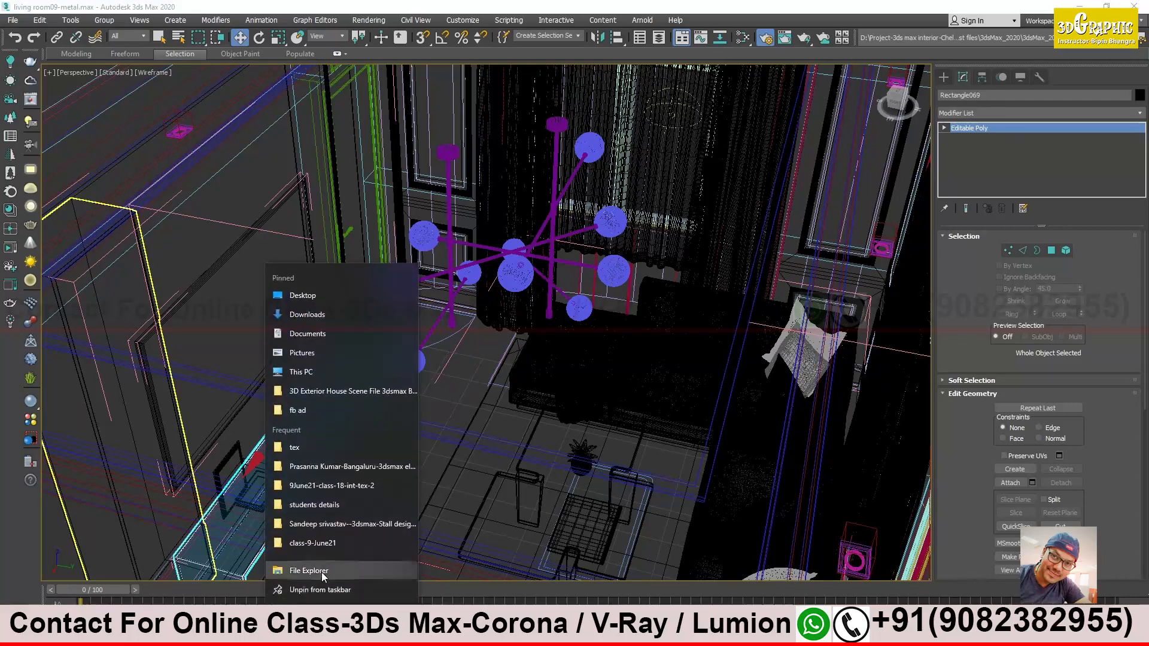
pyautogui.click(307, 571)
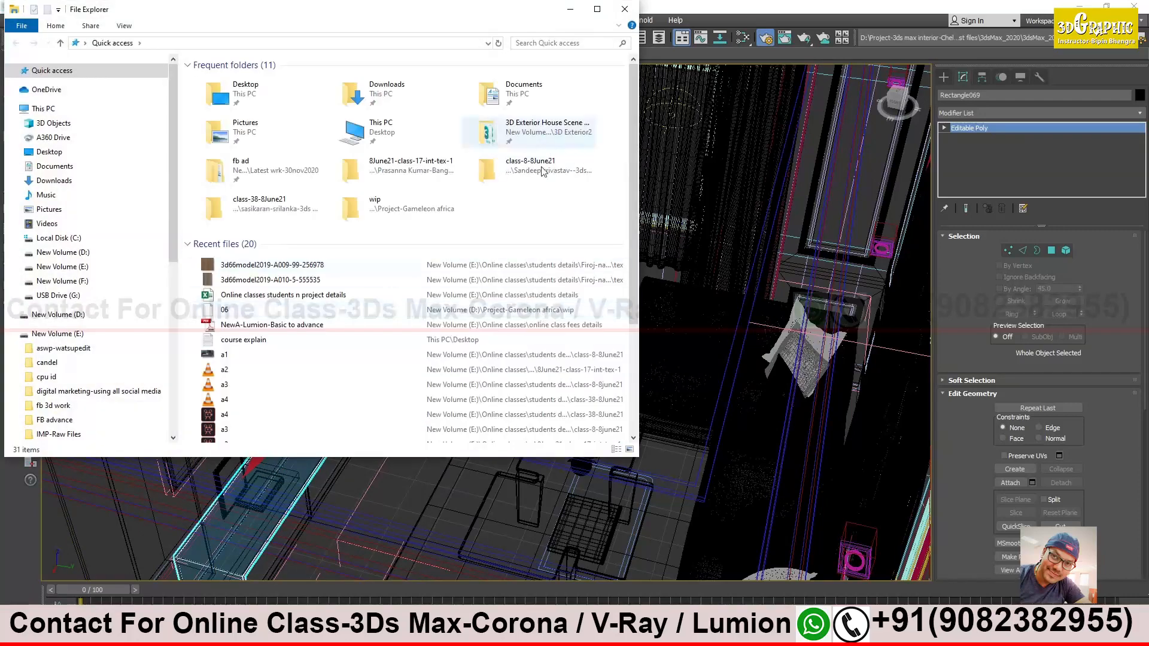
pyautogui.doubleClick(432, 135)
pyautogui.click(285, 275)
pyautogui.doubleClick(285, 275)
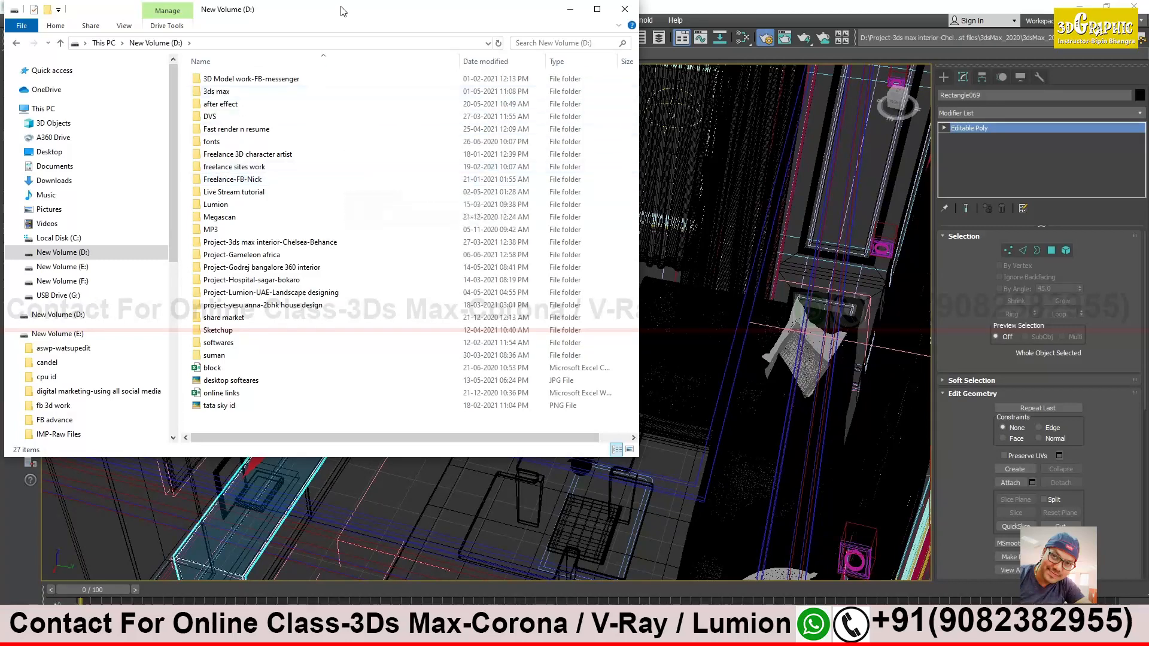
pyautogui.moveTo(343, 10); pyautogui.dragTo(417, 52)
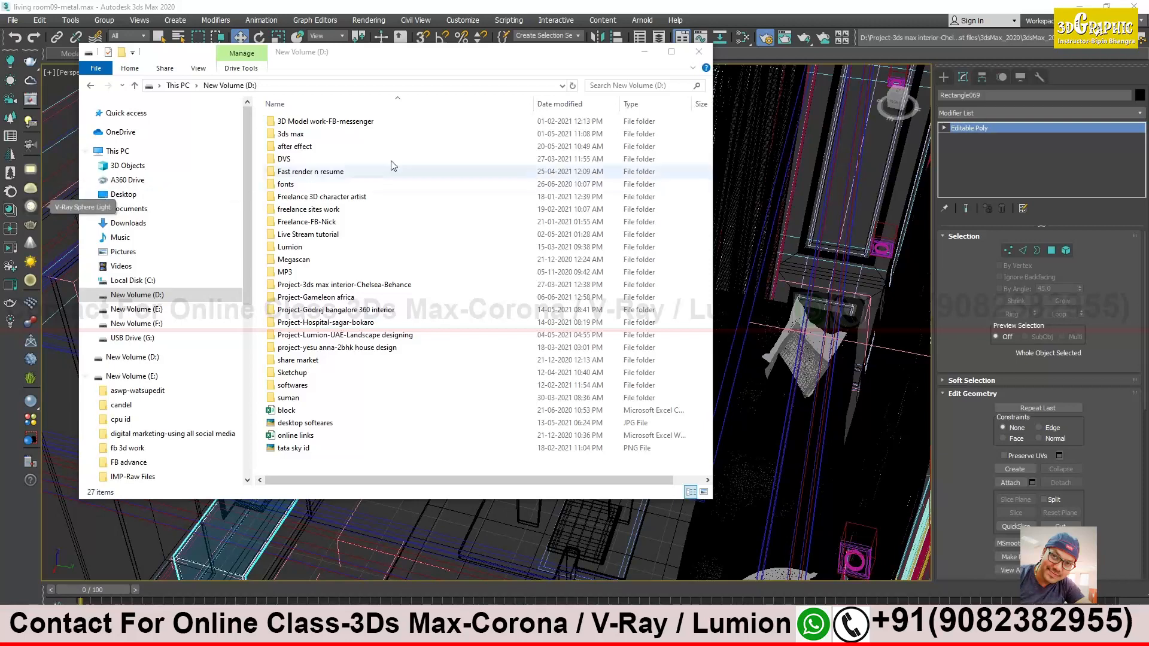
pyautogui.click(645, 52)
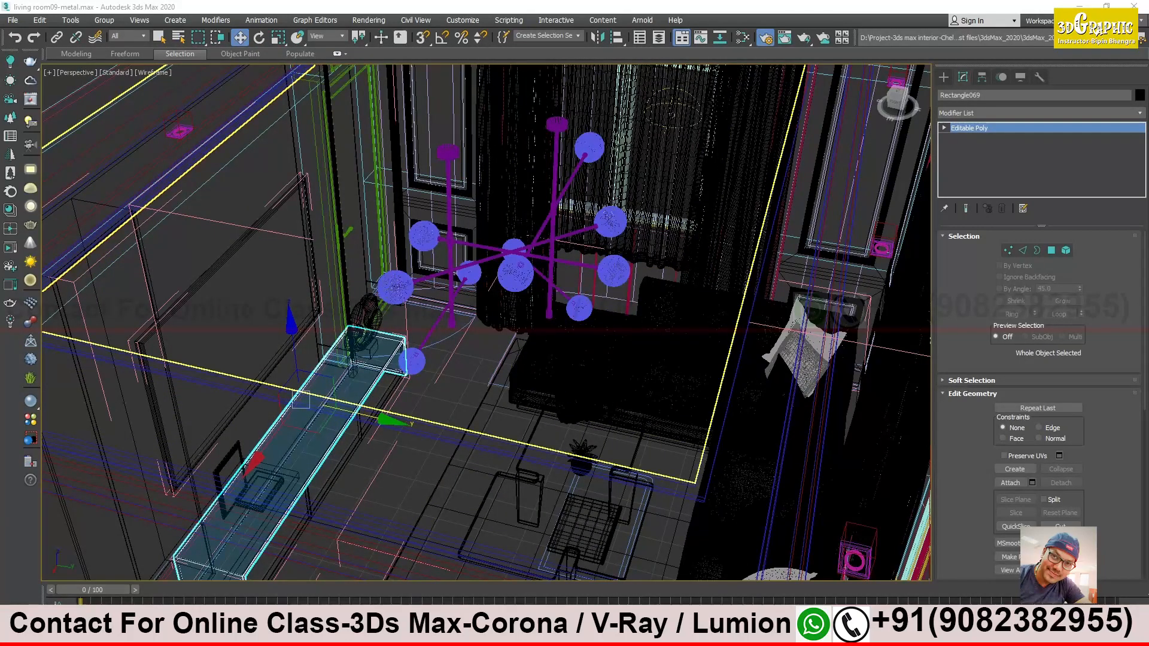
# Switch to the File Explorer window showing the living room's tex folder and look through its texture images
pyautogui.click(425, 635)
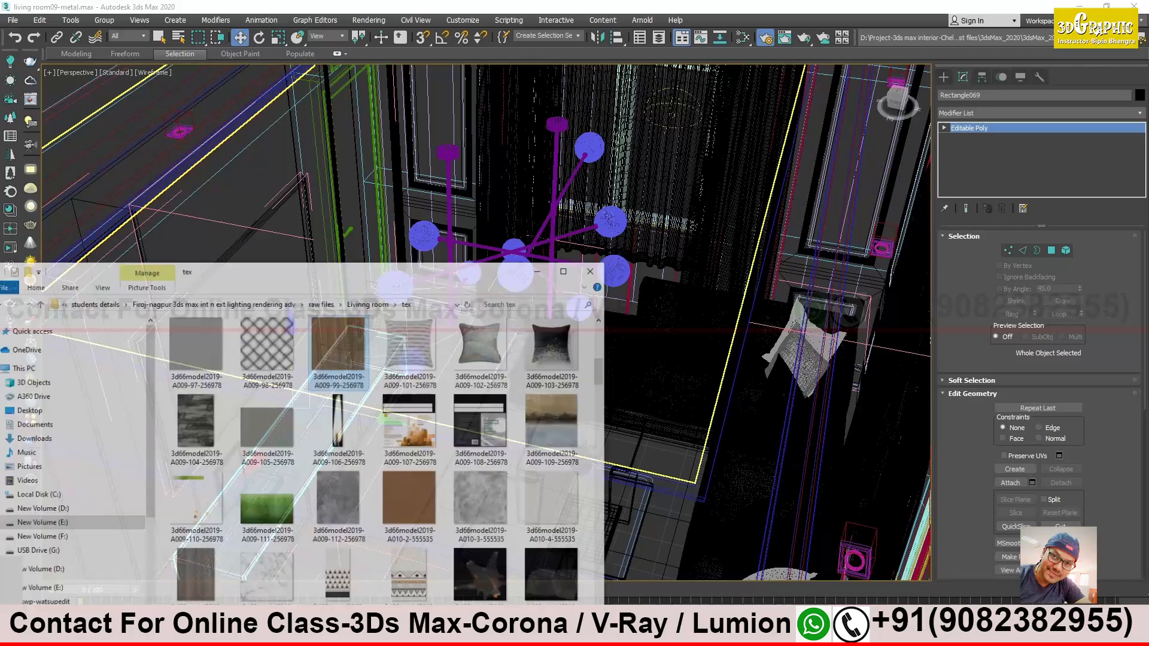
pyautogui.moveTo(377, 246); pyautogui.dragTo(462, 97)
pyautogui.scroll(-2, 490, 403)
pyautogui.scroll(-15, 489, 403)
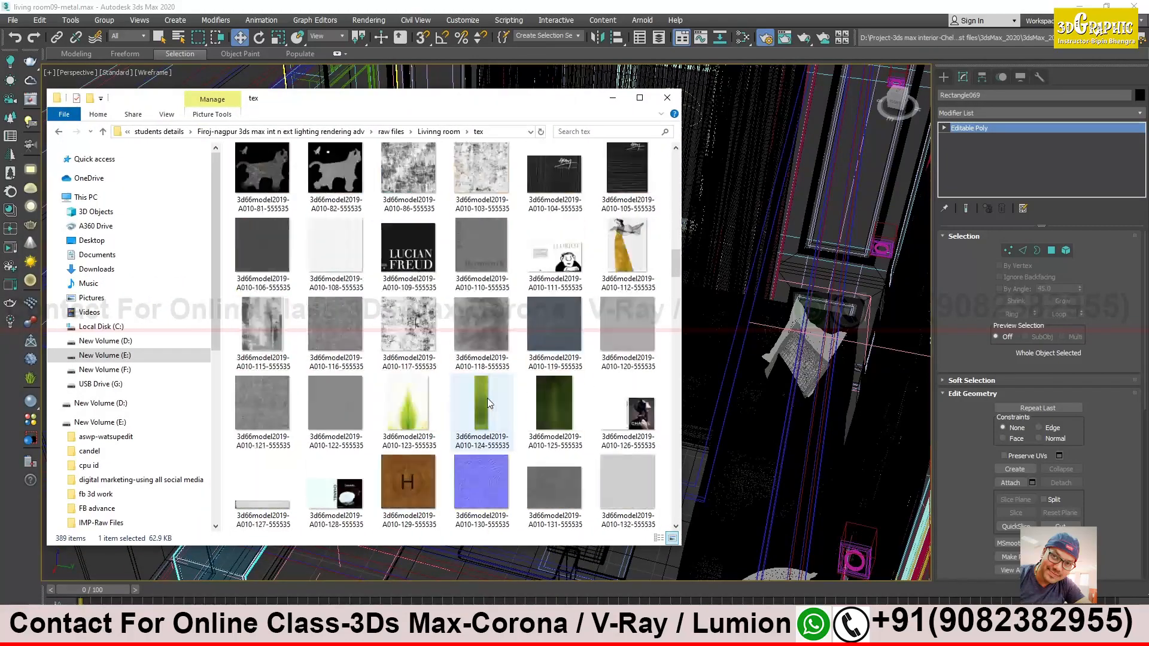
pyautogui.scroll(-15, 488, 401)
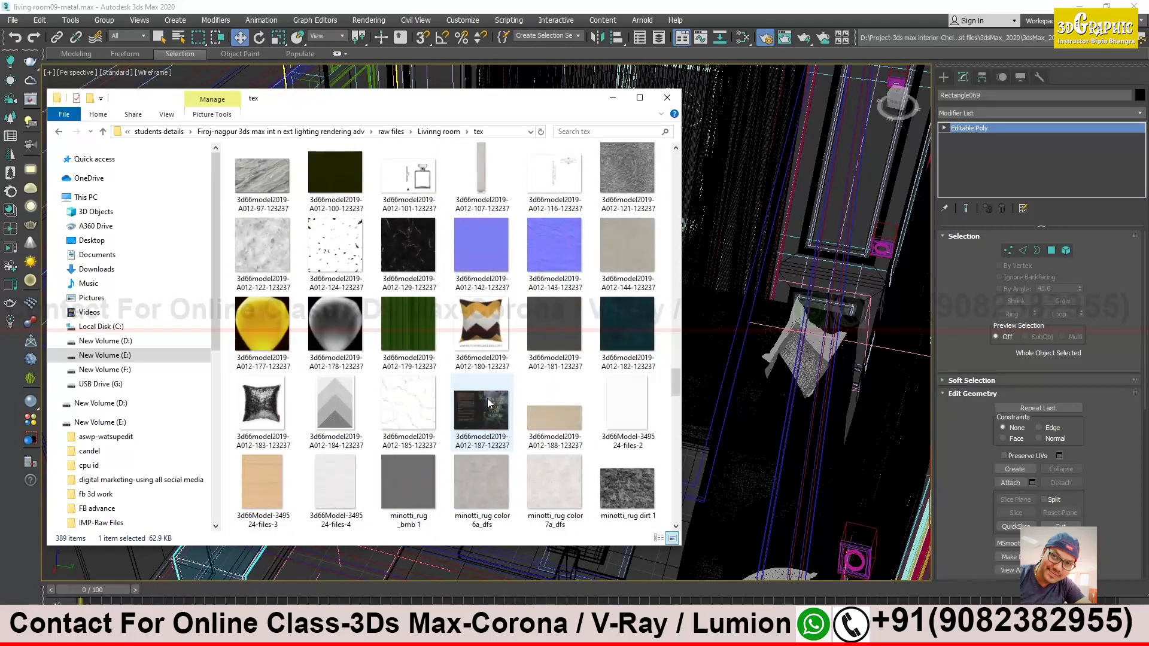
pyautogui.scroll(-5, 489, 403)
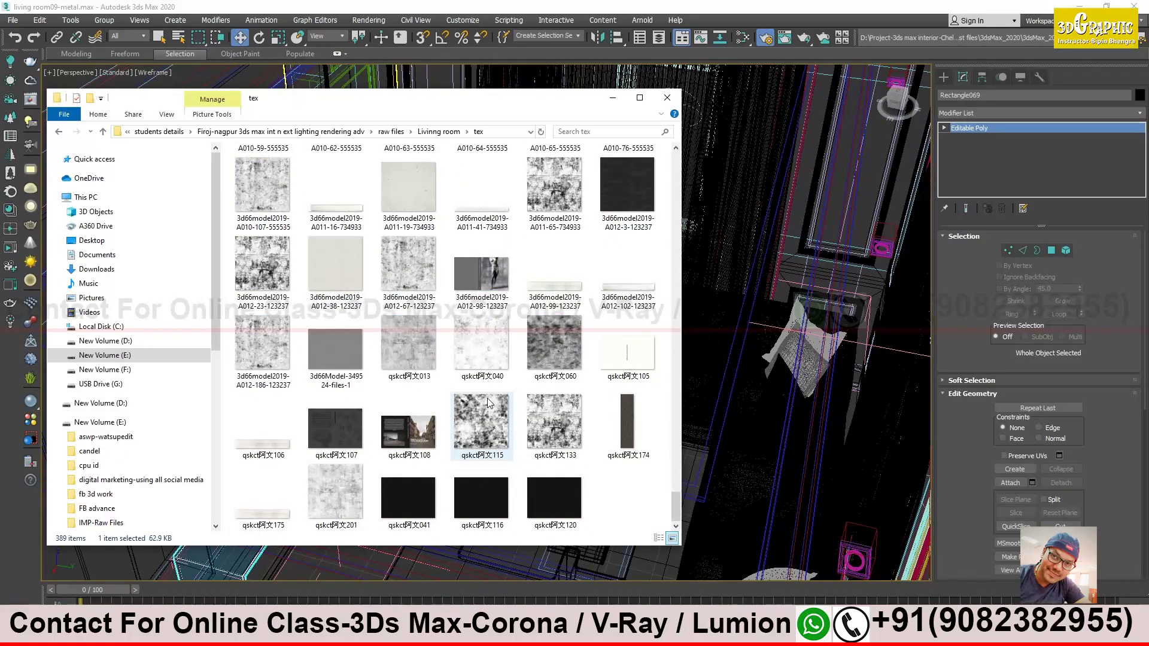
pyautogui.scroll(5, 488, 403)
pyautogui.scroll(5, 488, 403)
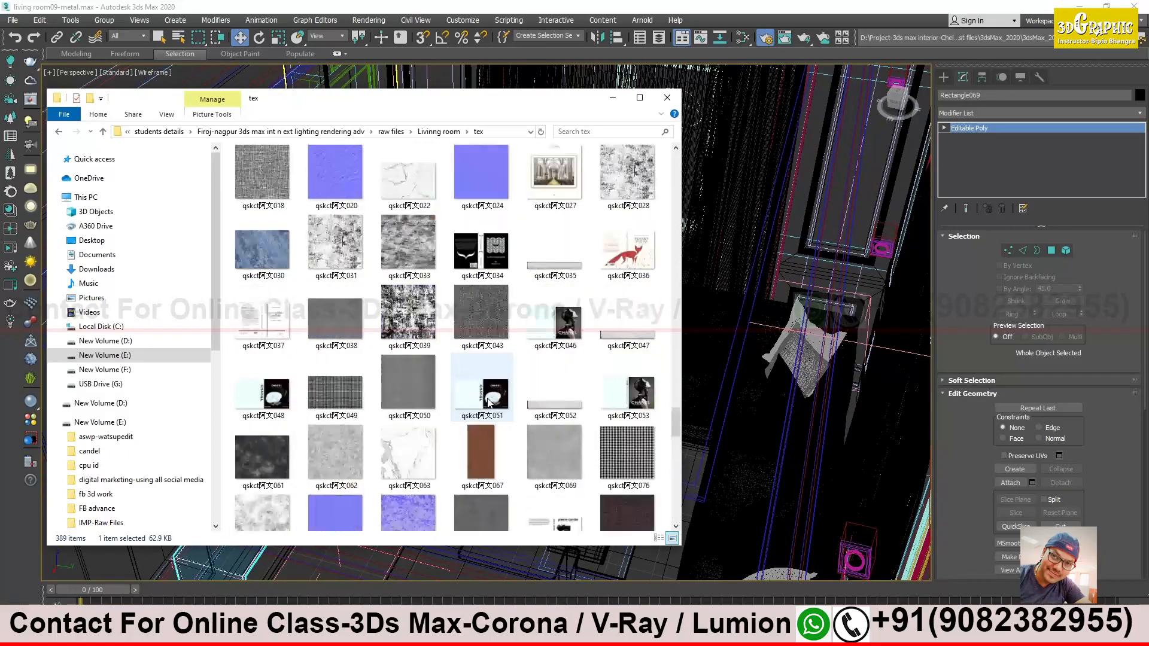
pyautogui.scroll(6, 487, 397)
pyautogui.scroll(-2, 487, 397)
# View the garden background image qskct阿文007.jpg, and minimize the photo viewer and the texture folder
pyautogui.click(627, 292)
pyautogui.press('space')
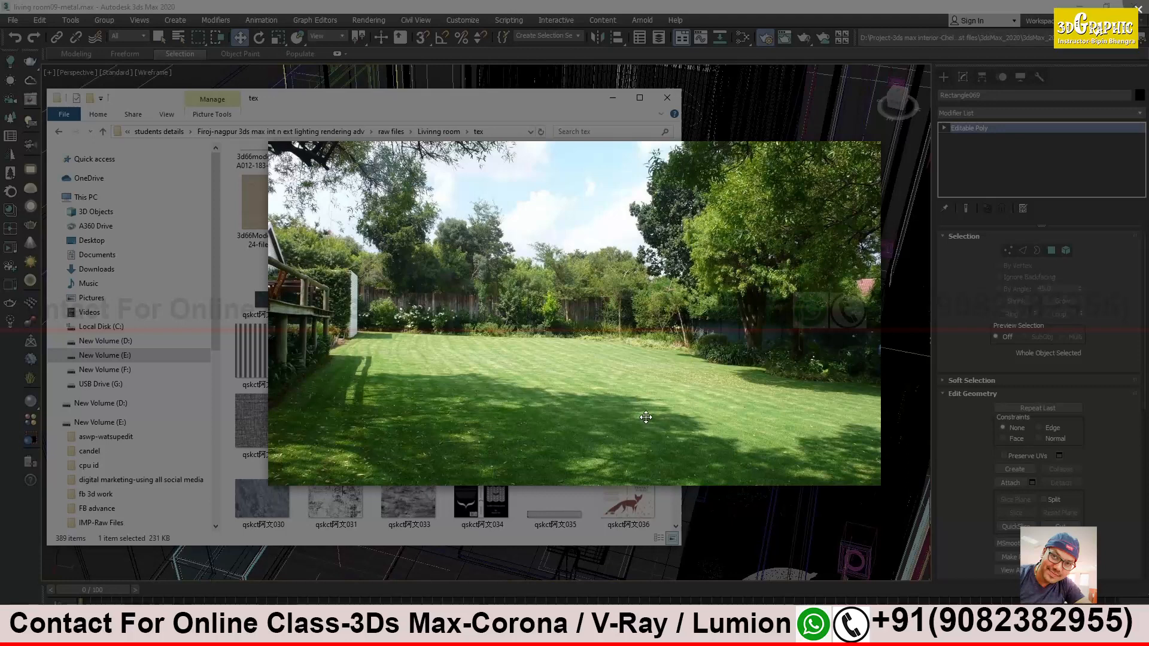
pyautogui.click(913, 257)
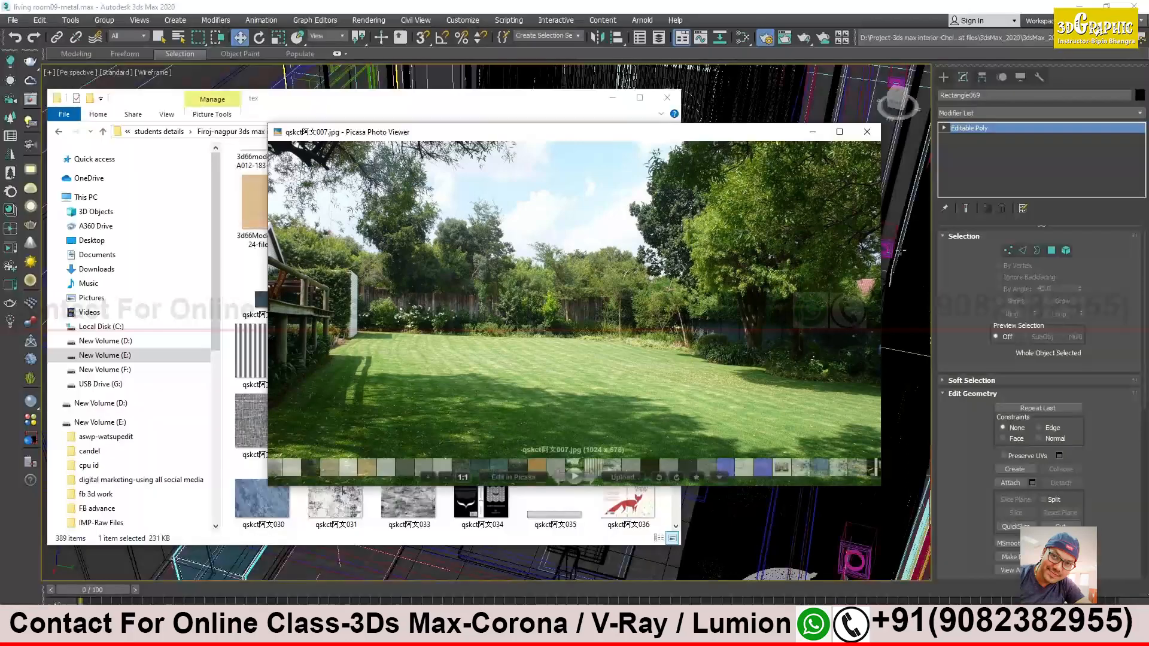
pyautogui.click(812, 132)
pyautogui.click(613, 98)
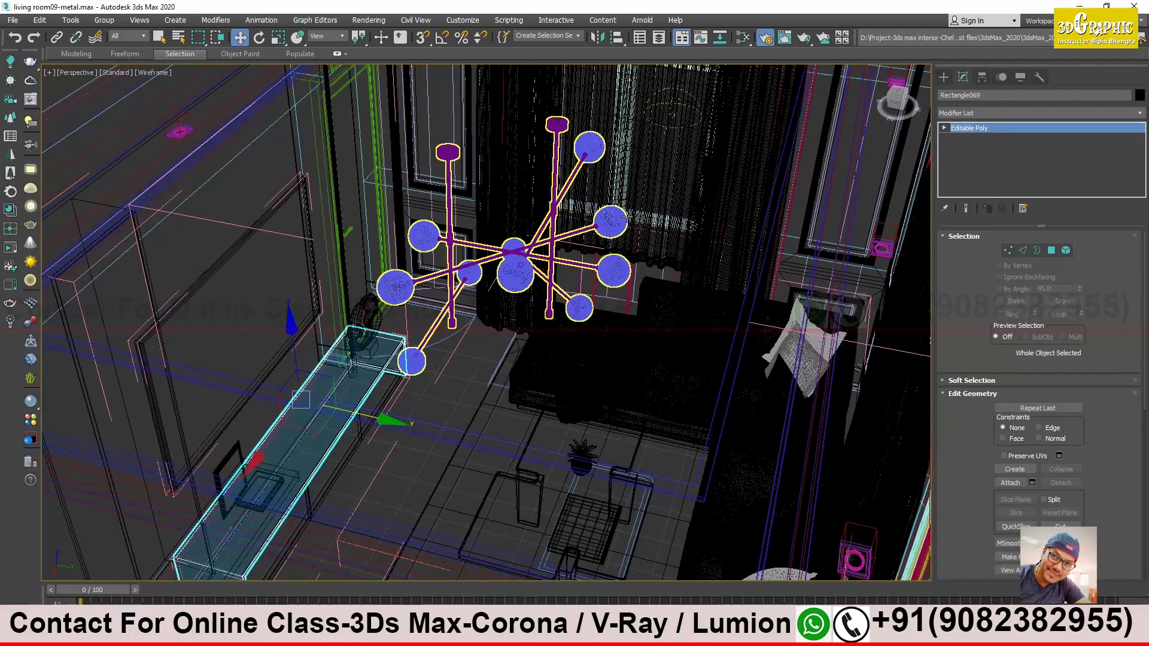
# Open the Slate Material Editor and look through the material nodes in View4
pyautogui.press('m')
pyautogui.moveTo(463, 314); pyautogui.dragTo(428, 165)
pyautogui.moveTo(554, 297); pyautogui.dragTo(400, 244, button='middle')
pyautogui.moveTo(657, 470); pyautogui.dragTo(475, 364, button='middle')
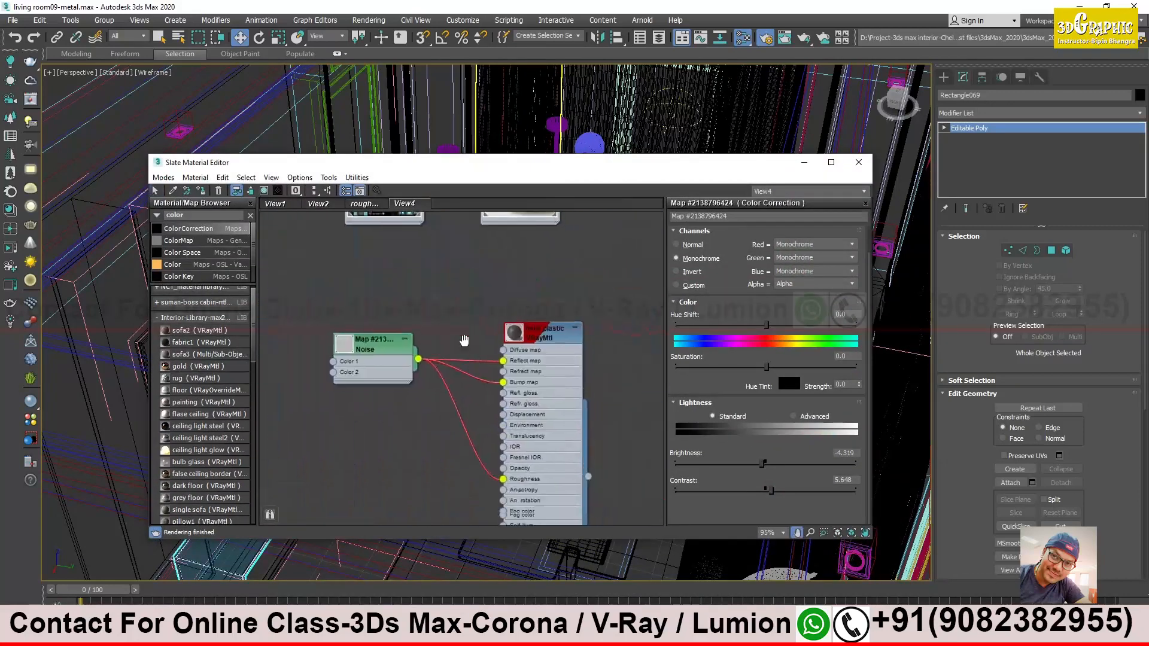
pyautogui.moveTo(532, 291); pyautogui.dragTo(449, 411, button='middle')
pyautogui.scroll(-4, 449, 410)
pyautogui.moveTo(452, 359); pyautogui.dragTo(449, 437, button='middle')
pyautogui.moveTo(594, 273); pyautogui.dragTo(527, 343, button='middle')
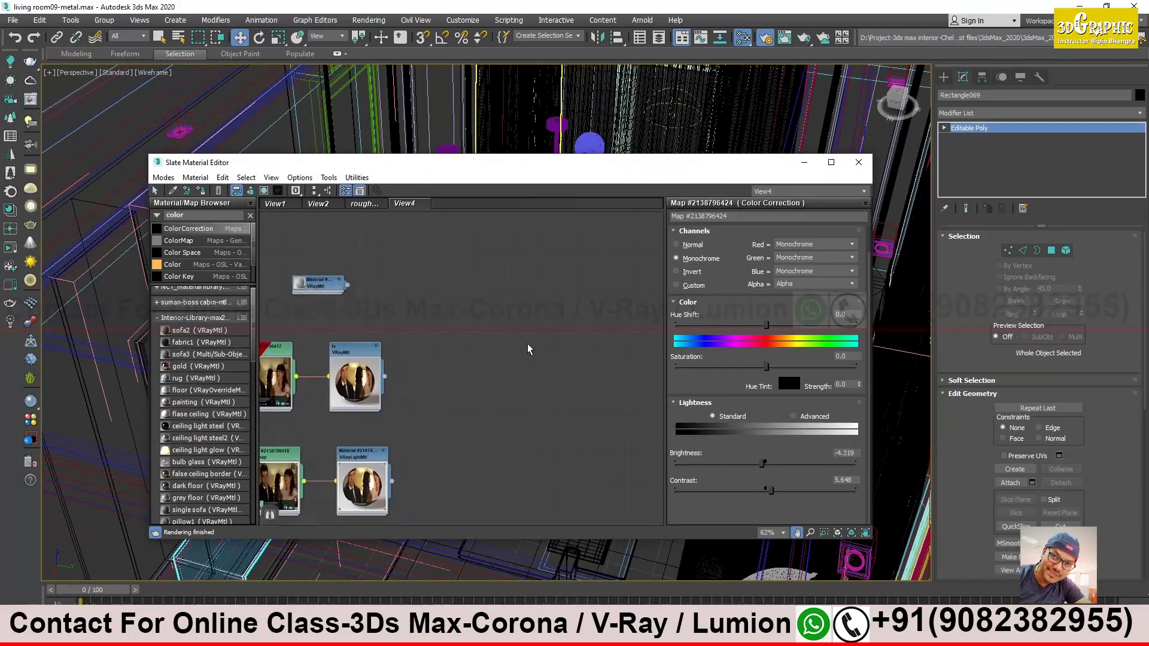
# Move the collapsed, unconnected VRayMtl node to the empty area above the other material nodes in View4
pyautogui.moveTo(322, 286); pyautogui.dragTo(640, 319)
pyautogui.moveTo(653, 359); pyautogui.dragTo(446, 343, button='middle')
pyautogui.scroll(2, 472, 362)
pyautogui.moveTo(409, 286); pyautogui.dragTo(471, 284)
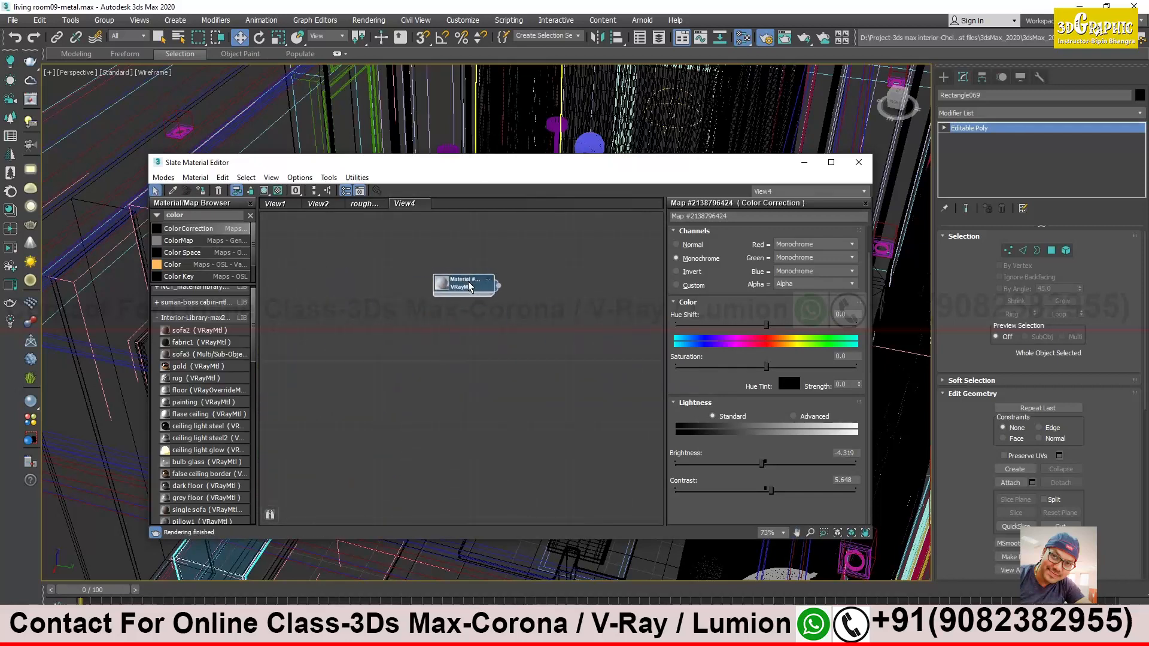
pyautogui.scroll(-5, 493, 342)
pyautogui.moveTo(494, 342); pyautogui.dragTo(516, 341, button='middle')
pyautogui.moveTo(507, 316); pyautogui.dragTo(354, 270)
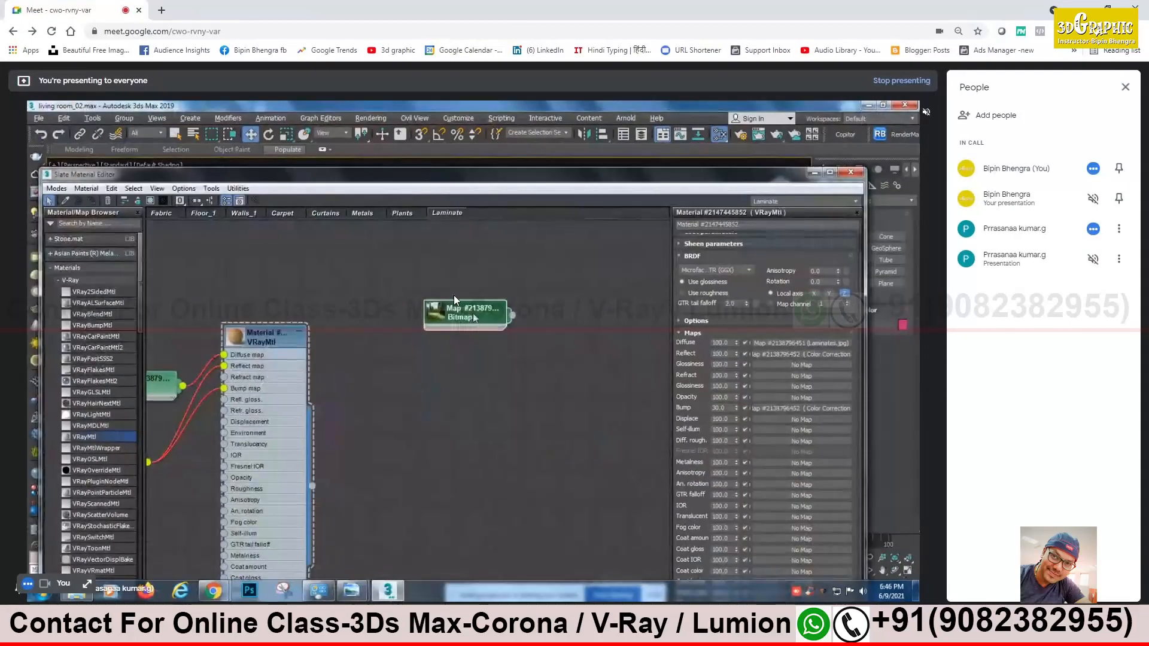
pyautogui.moveTo(473, 314); pyautogui.dragTo(436, 341)
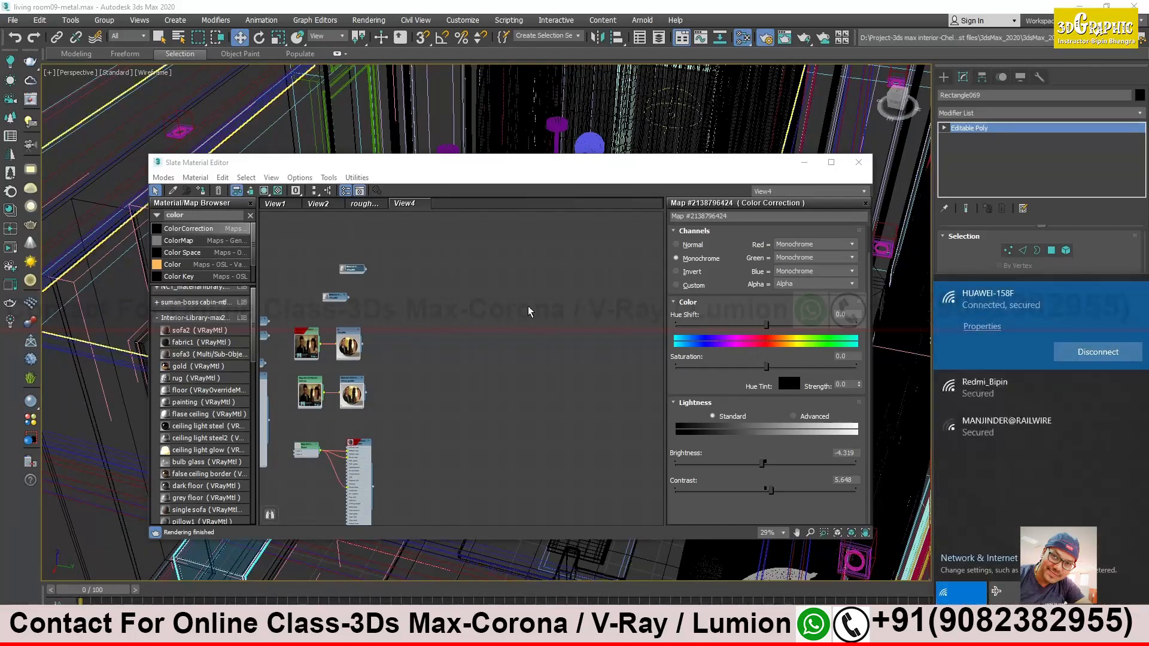
pyautogui.click(554, 338)
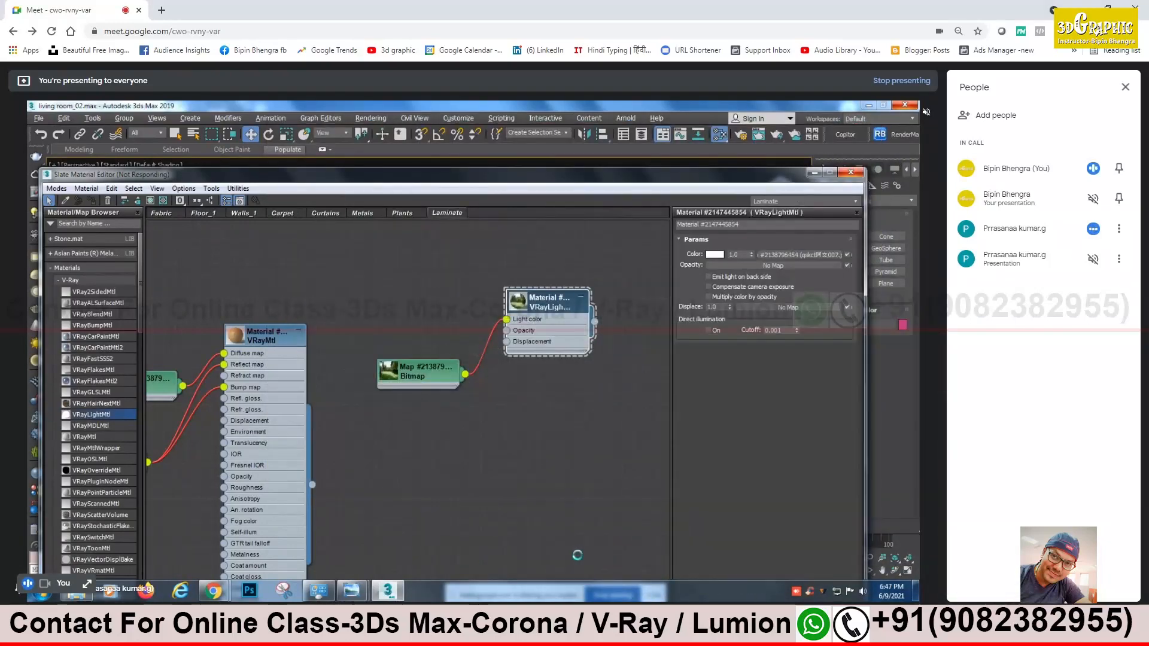
pyautogui.moveTo(384, 635)
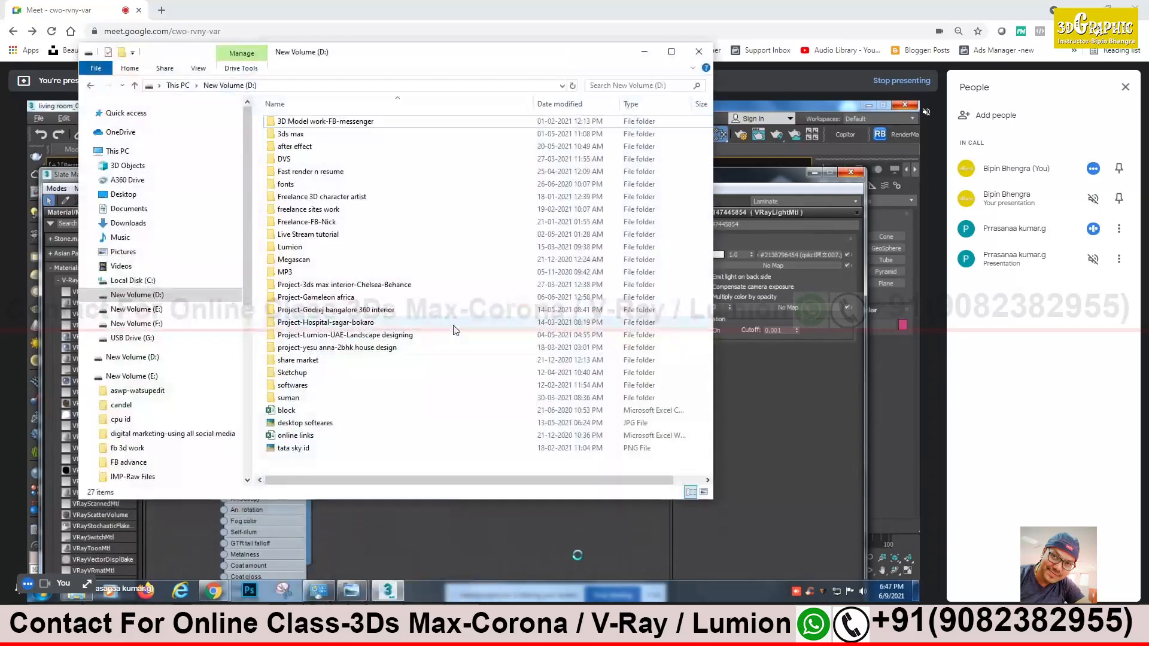
pyautogui.click(437, 575)
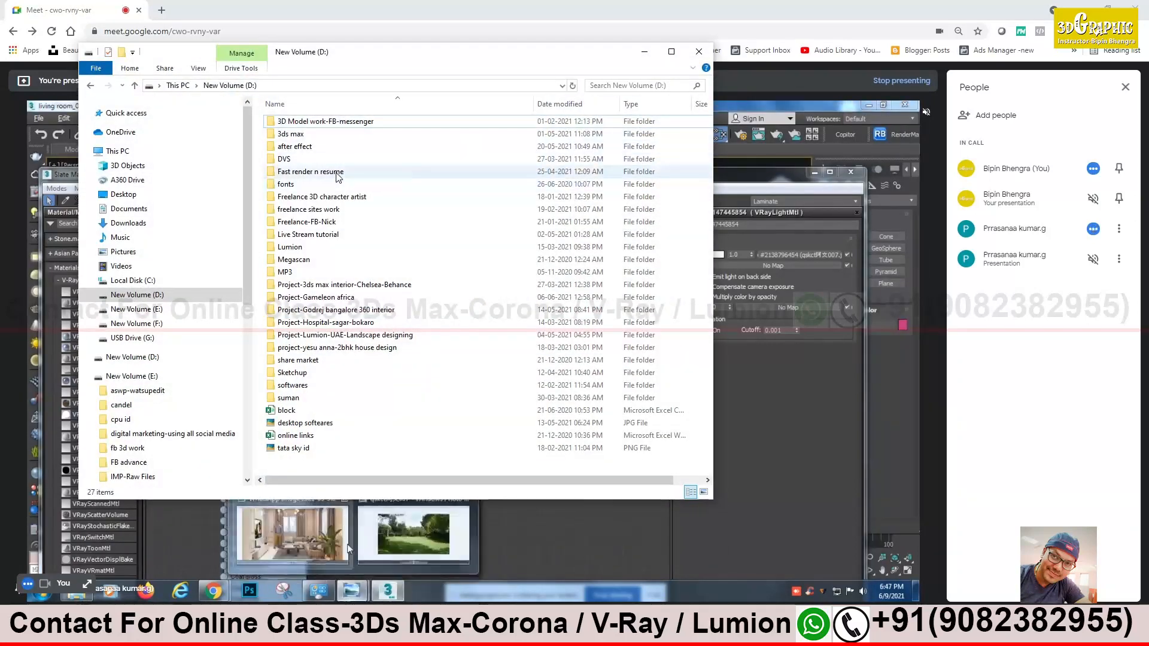
pyautogui.click(644, 52)
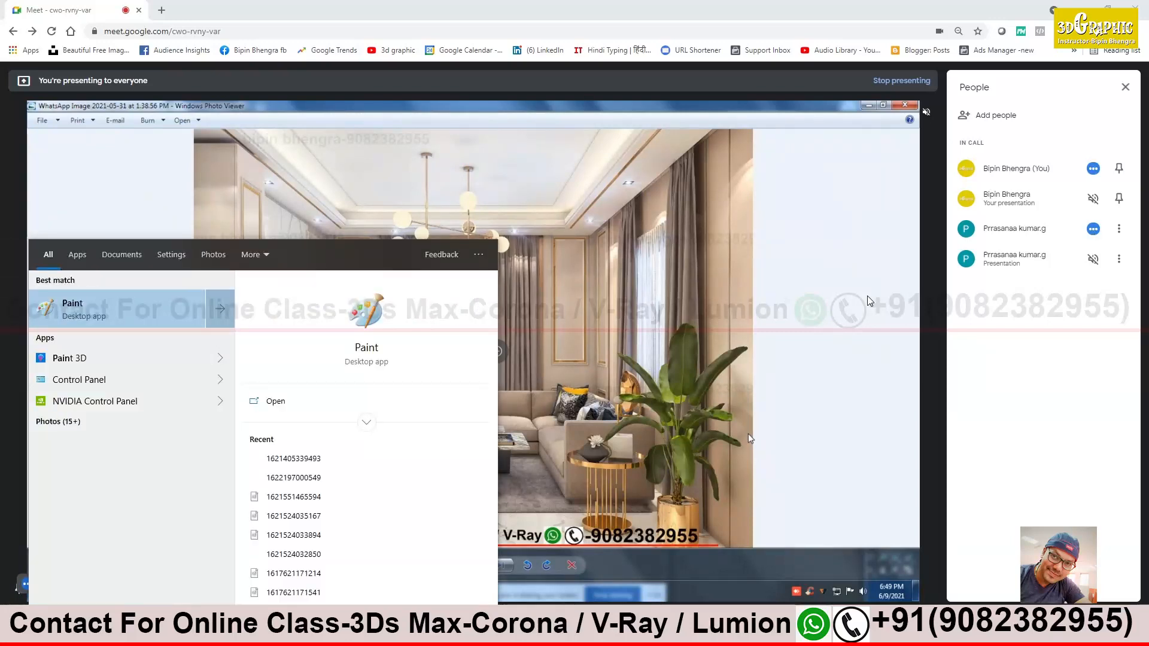
# Launch Paint and place its blank canvas over the 3ds Max window
pyautogui.press('Return')
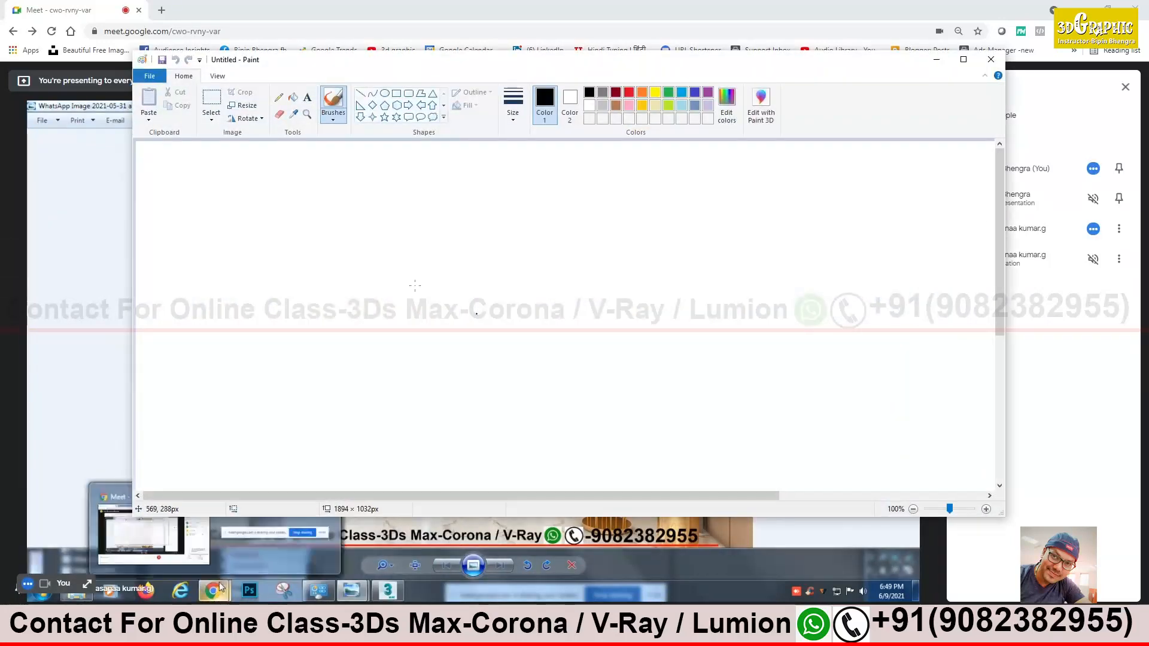
pyautogui.moveTo(524, 62)
pyautogui.mouseDown()
pyautogui.moveTo(674, 84)
pyautogui.moveTo(607, 65)
pyautogui.mouseUp()
pyautogui.doubleClick(56, 16)
pyautogui.click(420, 284)
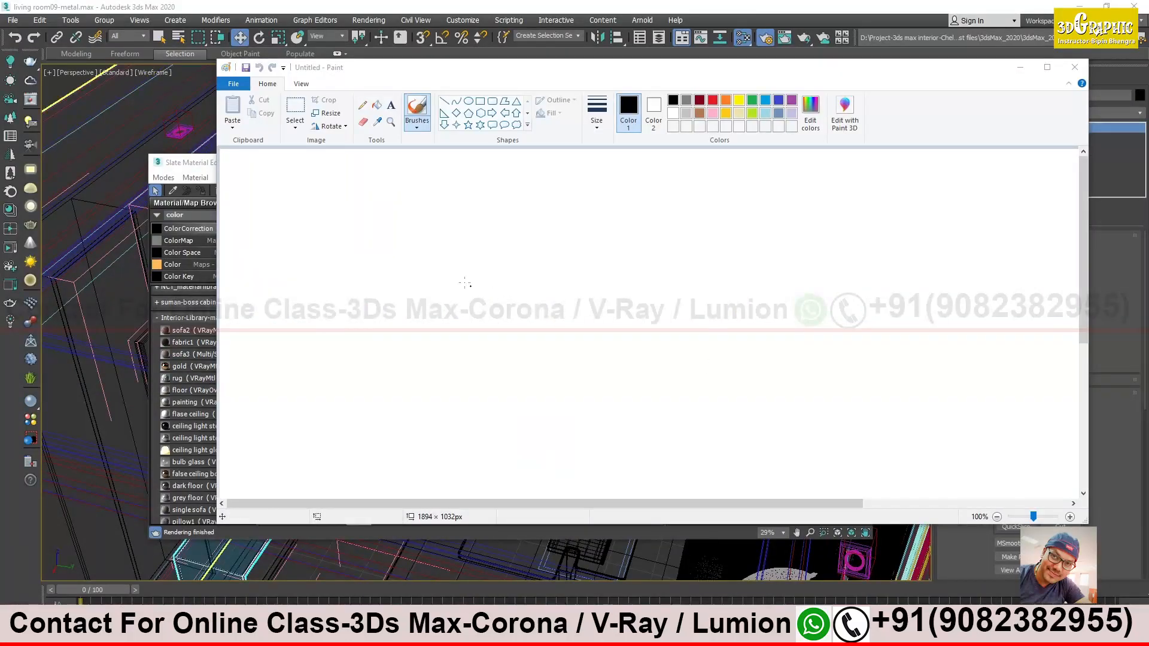
# Draw a freehand rectangular room outline in the middle of the canvas with the brush
pyautogui.moveTo(411, 251)
pyautogui.mouseDown()
pyautogui.moveTo(659, 254)
pyautogui.moveTo(651, 402)
pyautogui.mouseUp()
pyautogui.moveTo(412, 253)
pyautogui.mouseDown()
pyautogui.moveTo(469, 411)
pyautogui.moveTo(651, 413)
pyautogui.moveTo(653, 402)
pyautogui.mouseUp()
pyautogui.click(536, 377)
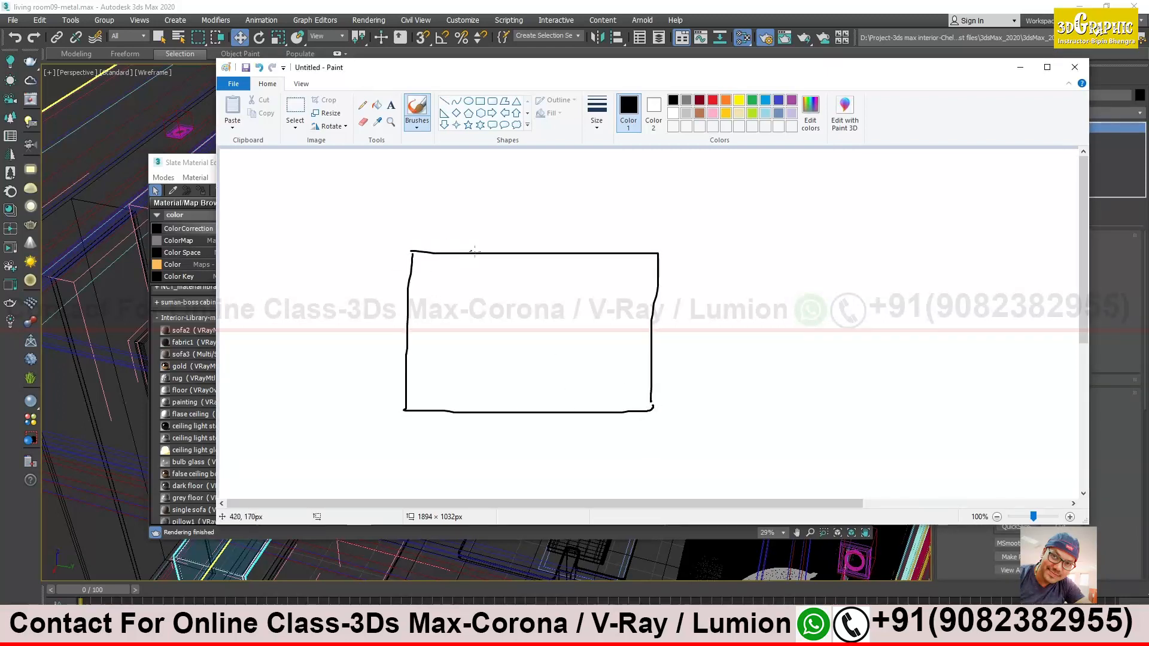
# Add small boxes on the upper and left walls, an L-shaped sofa inside the room, and a camera with its viewing cone below
pyautogui.moveTo(476, 247)
pyautogui.mouseDown()
pyautogui.moveTo(479, 264)
pyautogui.moveTo(535, 251)
pyautogui.moveTo(460, 242)
pyautogui.moveTo(467, 250)
pyautogui.mouseUp()
pyautogui.moveTo(402, 271)
pyautogui.mouseDown()
pyautogui.moveTo(415, 283)
pyautogui.moveTo(398, 302)
pyautogui.moveTo(402, 270)
pyautogui.mouseUp()
pyautogui.moveTo(475, 275)
pyautogui.mouseDown()
pyautogui.moveTo(499, 294)
pyautogui.moveTo(587, 295)
pyautogui.moveTo(585, 387)
pyautogui.moveTo(639, 388)
pyautogui.moveTo(639, 272)
pyautogui.moveTo(486, 270)
pyautogui.moveTo(478, 292)
pyautogui.mouseUp()
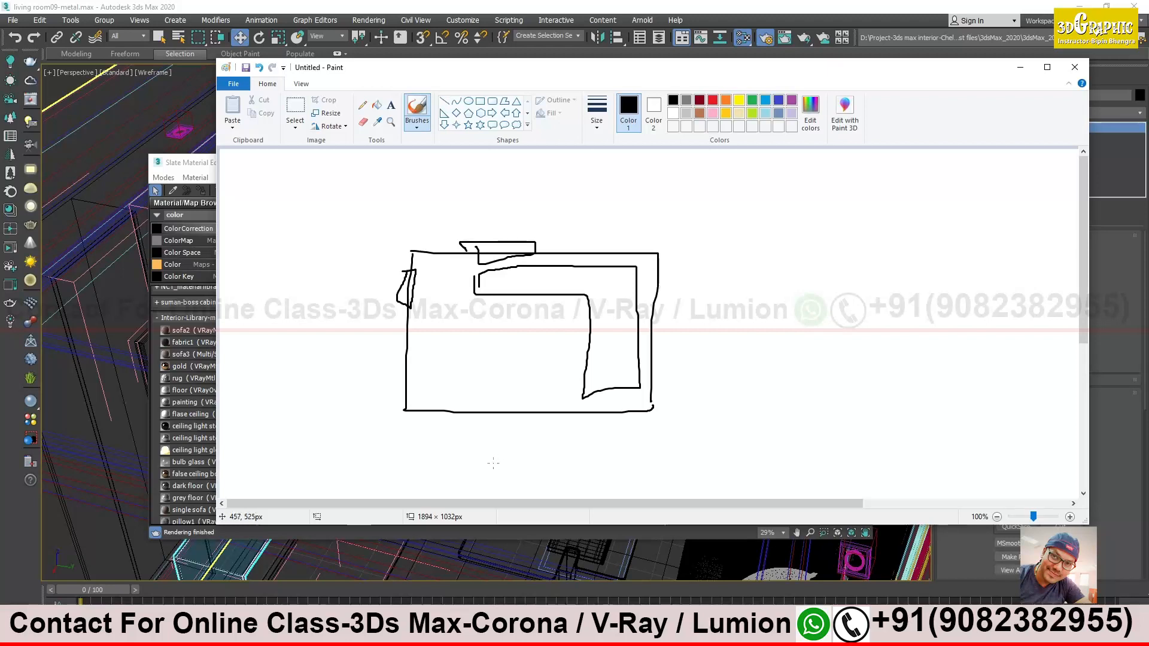
pyautogui.moveTo(504, 457)
pyautogui.mouseDown()
pyautogui.moveTo(519, 443)
pyautogui.moveTo(514, 457)
pyautogui.moveTo(499, 454)
pyautogui.moveTo(528, 472)
pyautogui.moveTo(498, 477)
pyautogui.moveTo(527, 470)
pyautogui.moveTo(412, 331)
pyautogui.moveTo(365, 246)
pyautogui.mouseUp()
pyautogui.moveTo(535, 450)
pyautogui.mouseDown()
pyautogui.moveTo(620, 344)
pyautogui.moveTo(675, 240)
pyautogui.mouseUp()
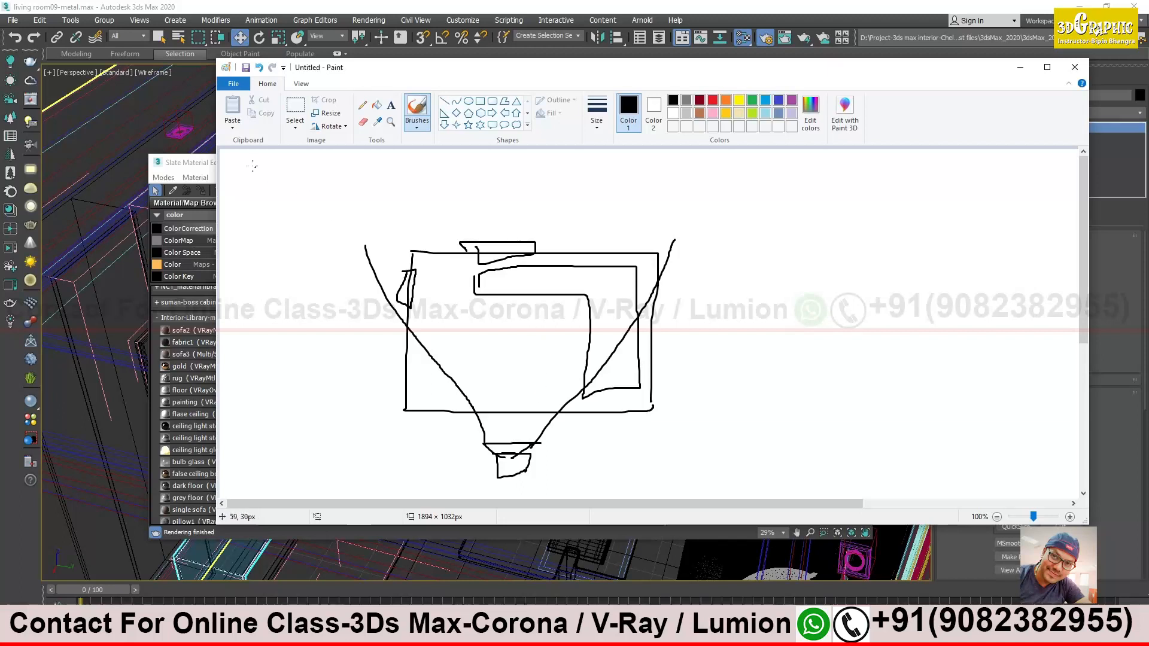
# Handwrite the heading "3 Point" beside the room plan with a numbered list: 1 key light, 2 RL, 3 kick light
pyautogui.moveTo(229, 162)
pyautogui.mouseDown()
pyautogui.moveTo(236, 173)
pyautogui.moveTo(220, 188)
pyautogui.mouseUp()
pyautogui.moveTo(268, 159)
pyautogui.mouseDown()
pyautogui.moveTo(270, 199)
pyautogui.moveTo(271, 173)
pyautogui.moveTo(293, 190)
pyautogui.moveTo(328, 187)
pyautogui.moveTo(288, 187)
pyautogui.moveTo(327, 175)
pyautogui.moveTo(338, 183)
pyautogui.moveTo(340, 165)
pyautogui.mouseUp()
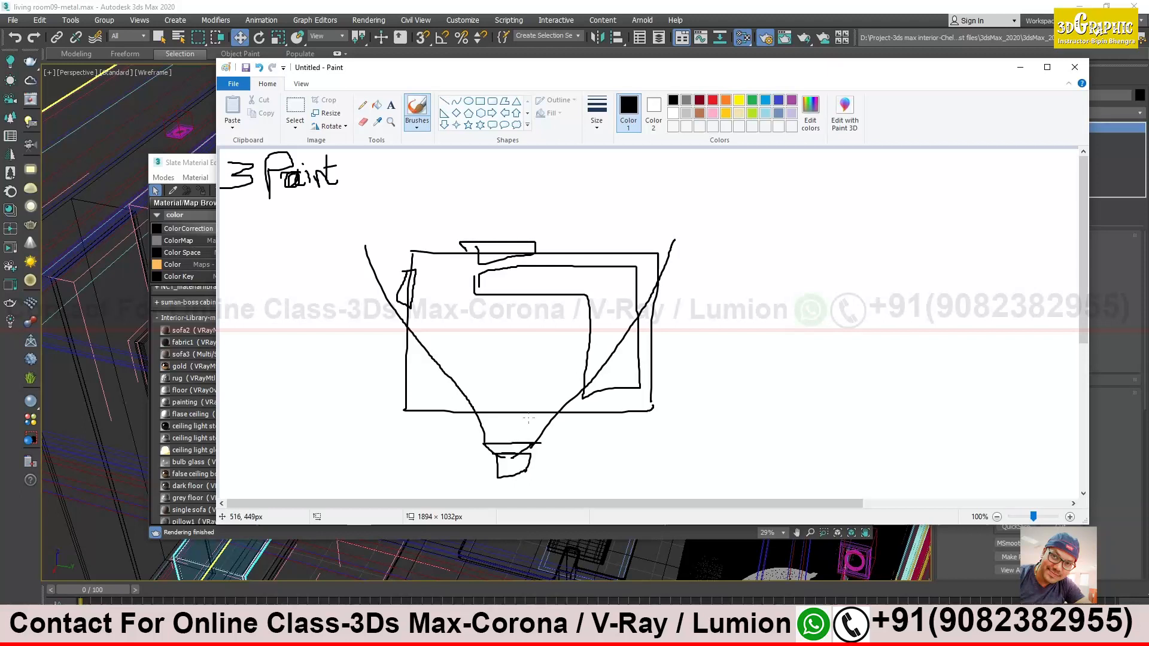
pyautogui.moveTo(238, 245)
pyautogui.mouseDown()
pyautogui.moveTo(240, 233)
pyautogui.moveTo(279, 252)
pyautogui.moveTo(311, 219)
pyautogui.moveTo(346, 209)
pyautogui.moveTo(358, 222)
pyautogui.moveTo(394, 206)
pyautogui.moveTo(411, 220)
pyautogui.moveTo(424, 187)
pyautogui.mouseUp()
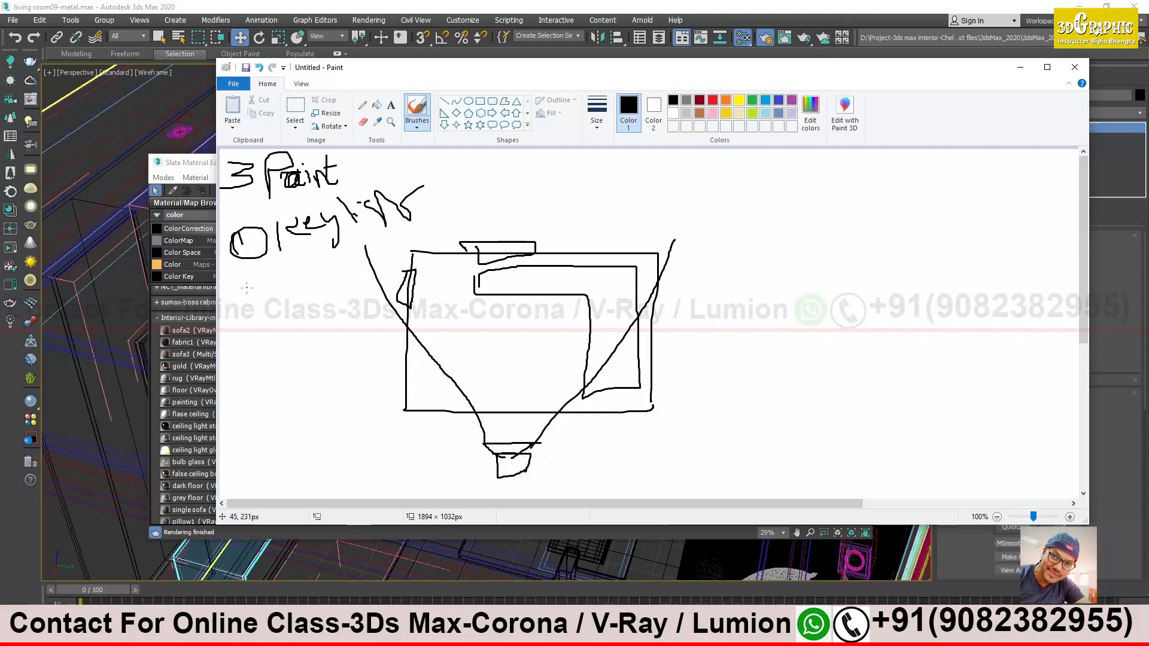
pyautogui.moveTo(247, 288)
pyautogui.mouseDown()
pyautogui.moveTo(250, 308)
pyautogui.moveTo(259, 273)
pyautogui.moveTo(281, 271)
pyautogui.moveTo(278, 298)
pyautogui.moveTo(279, 271)
pyautogui.moveTo(312, 290)
pyautogui.moveTo(295, 264)
pyautogui.moveTo(304, 254)
pyautogui.moveTo(327, 256)
pyautogui.moveTo(331, 272)
pyautogui.moveTo(347, 263)
pyautogui.mouseUp()
pyautogui.moveTo(257, 330)
pyautogui.mouseDown()
pyautogui.moveTo(252, 353)
pyautogui.moveTo(276, 344)
pyautogui.moveTo(257, 319)
pyautogui.moveTo(286, 340)
pyautogui.moveTo(309, 323)
pyautogui.mouseUp()
pyautogui.moveTo(312, 313); pyautogui.dragTo(311, 317)
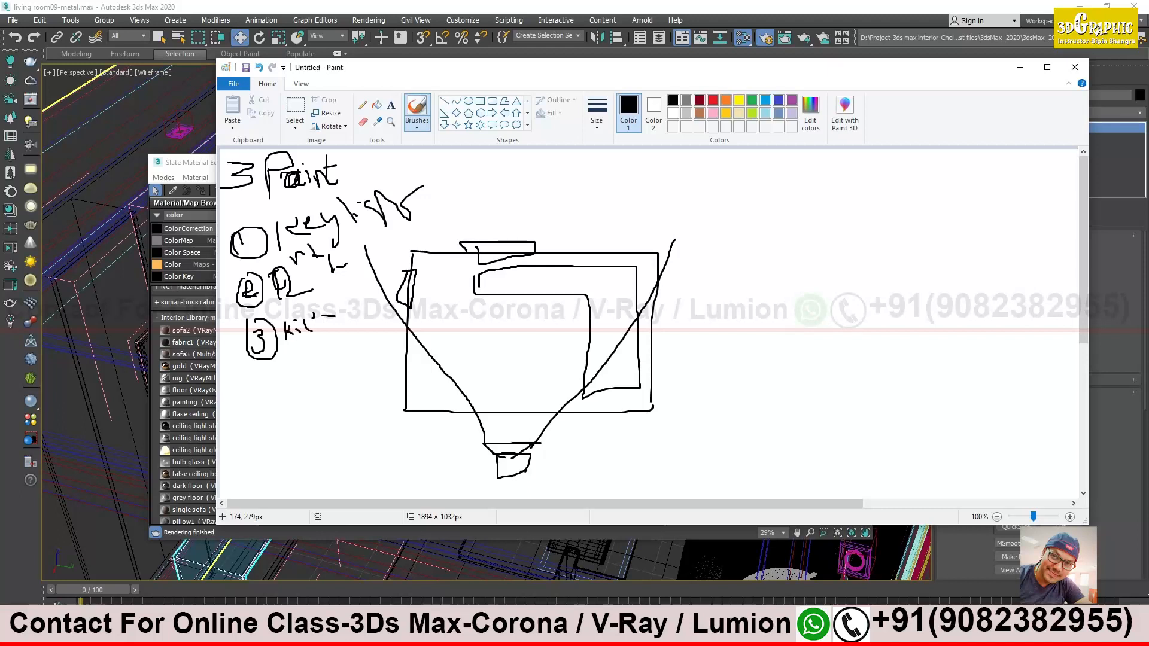
pyautogui.moveTo(298, 314)
pyautogui.mouseDown()
pyautogui.moveTo(315, 327)
pyautogui.moveTo(341, 323)
pyautogui.moveTo(368, 296)
pyautogui.mouseUp()
pyautogui.moveTo(345, 288); pyautogui.dragTo(378, 279)
# Draw a round light source with rays outside the room's lower-left corner and write 100 beside it
pyautogui.moveTo(414, 424)
pyautogui.mouseDown()
pyautogui.moveTo(386, 452)
pyautogui.moveTo(380, 410)
pyautogui.moveTo(423, 415)
pyautogui.moveTo(443, 442)
pyautogui.moveTo(376, 464)
pyautogui.moveTo(411, 466)
pyautogui.mouseUp()
pyautogui.moveTo(390, 441); pyautogui.dragTo(346, 457)
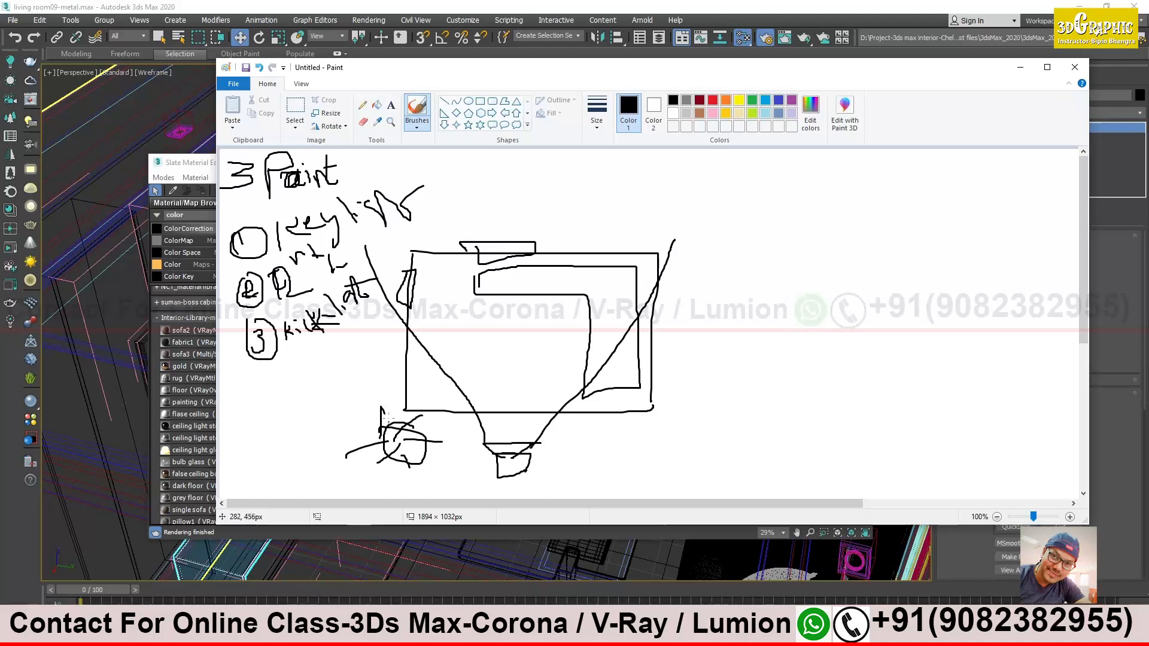
pyautogui.moveTo(392, 372)
pyautogui.mouseDown()
pyautogui.moveTo(381, 399)
pyautogui.moveTo(391, 405)
pyautogui.mouseUp()
pyautogui.moveTo(250, 402); pyautogui.dragTo(258, 429)
pyautogui.moveTo(264, 412)
pyautogui.mouseDown()
pyautogui.moveTo(267, 430)
pyautogui.moveTo(288, 412)
pyautogui.mouseUp()
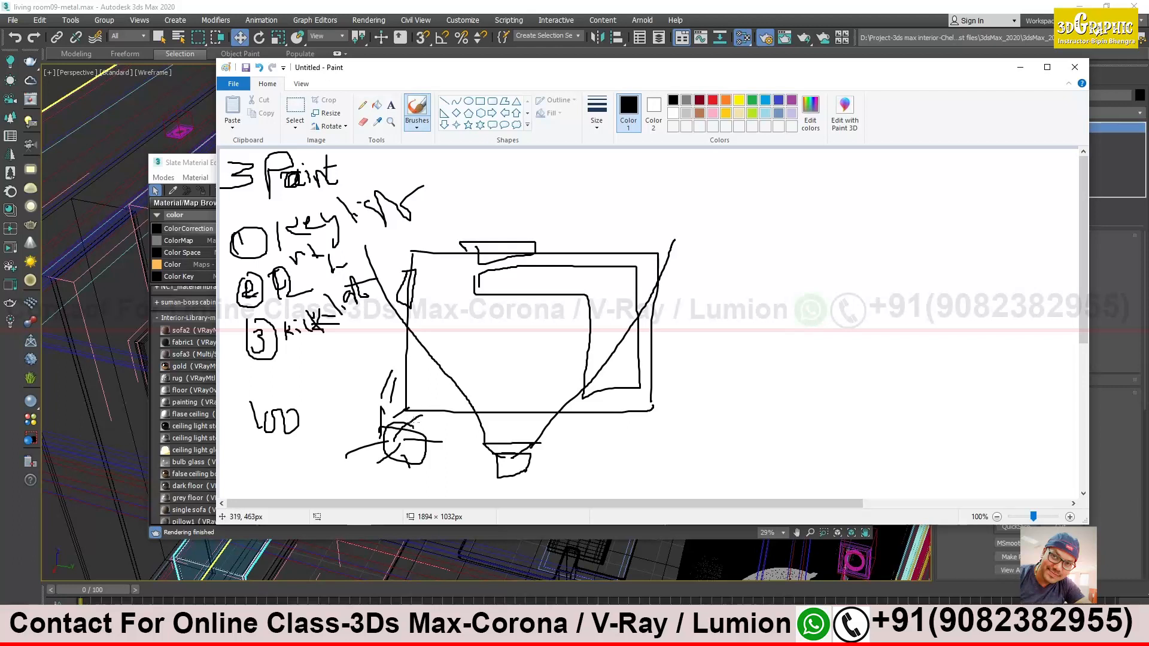
# Draw an oval in the middle of the room with short ray strokes around it
pyautogui.moveTo(499, 305)
pyautogui.mouseDown()
pyautogui.moveTo(541, 347)
pyautogui.moveTo(492, 308)
pyautogui.moveTo(517, 308)
pyautogui.moveTo(506, 318)
pyautogui.moveTo(530, 365)
pyautogui.moveTo(443, 334)
pyautogui.moveTo(503, 327)
pyautogui.moveTo(482, 348)
pyautogui.mouseUp()
pyautogui.moveTo(542, 337)
pyautogui.mouseDown()
pyautogui.moveTo(516, 371)
pyautogui.moveTo(535, 382)
pyautogui.mouseUp()
pyautogui.moveTo(519, 295); pyautogui.dragTo(507, 302)
pyautogui.moveTo(539, 294)
pyautogui.mouseDown()
pyautogui.moveTo(521, 314)
pyautogui.moveTo(536, 312)
pyautogui.mouseUp()
pyautogui.moveTo(550, 311); pyautogui.dragTo(545, 323)
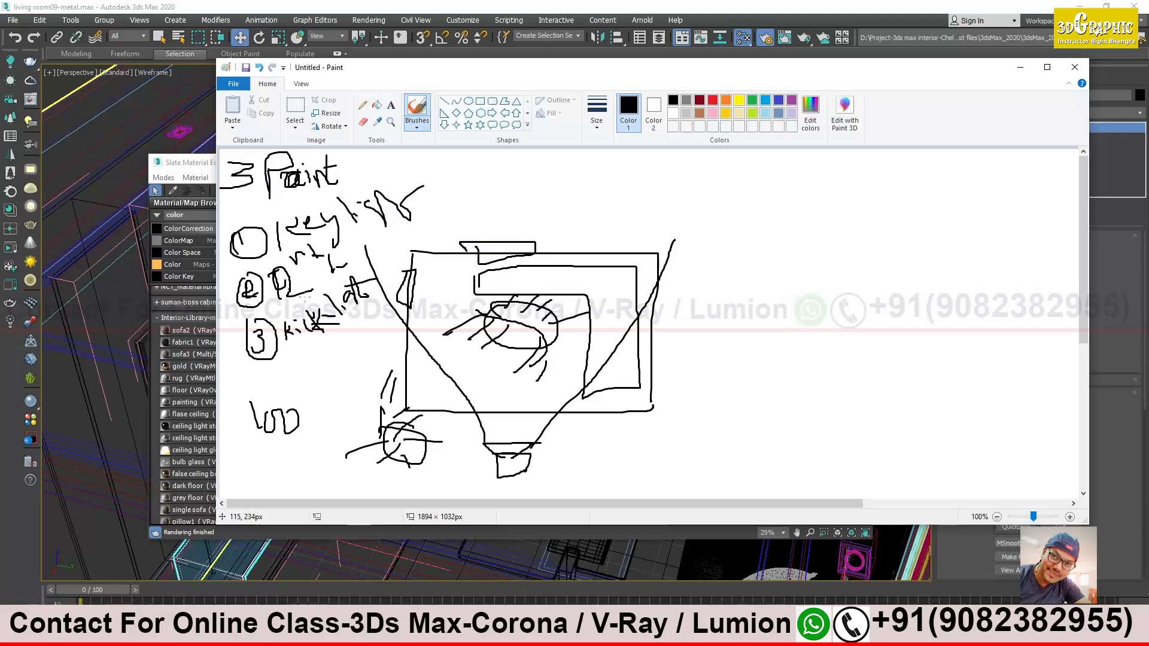
# Mark light 2 outside the right wall, draw lines dividing the room plan, and add curved strokes over the central oval
pyautogui.moveTo(696, 401); pyautogui.dragTo(625, 377)
pyautogui.moveTo(735, 358)
pyautogui.mouseDown()
pyautogui.moveTo(422, 339)
pyautogui.moveTo(726, 357)
pyautogui.moveTo(480, 358)
pyautogui.moveTo(465, 347)
pyautogui.moveTo(671, 351)
pyautogui.moveTo(705, 372)
pyautogui.moveTo(694, 361)
pyautogui.mouseUp()
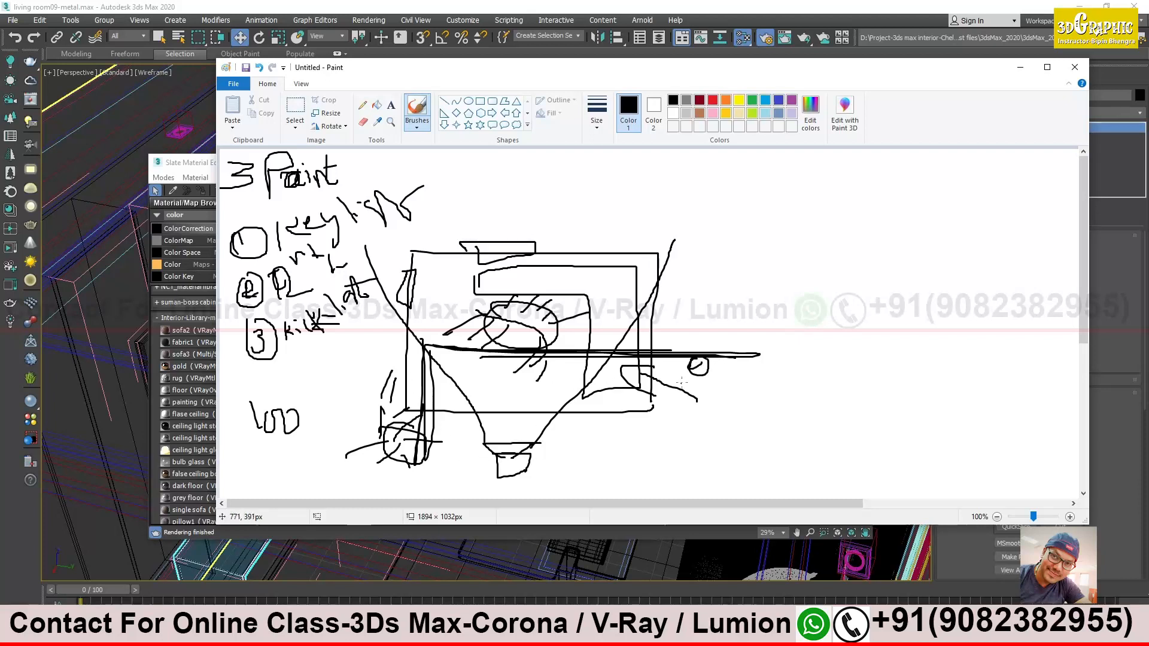
pyautogui.moveTo(695, 338); pyautogui.dragTo(692, 348)
pyautogui.moveTo(552, 328)
pyautogui.mouseDown()
pyautogui.moveTo(532, 321)
pyautogui.moveTo(516, 347)
pyautogui.moveTo(544, 318)
pyautogui.moveTo(578, 347)
pyautogui.moveTo(525, 330)
pyautogui.moveTo(513, 372)
pyautogui.mouseUp()
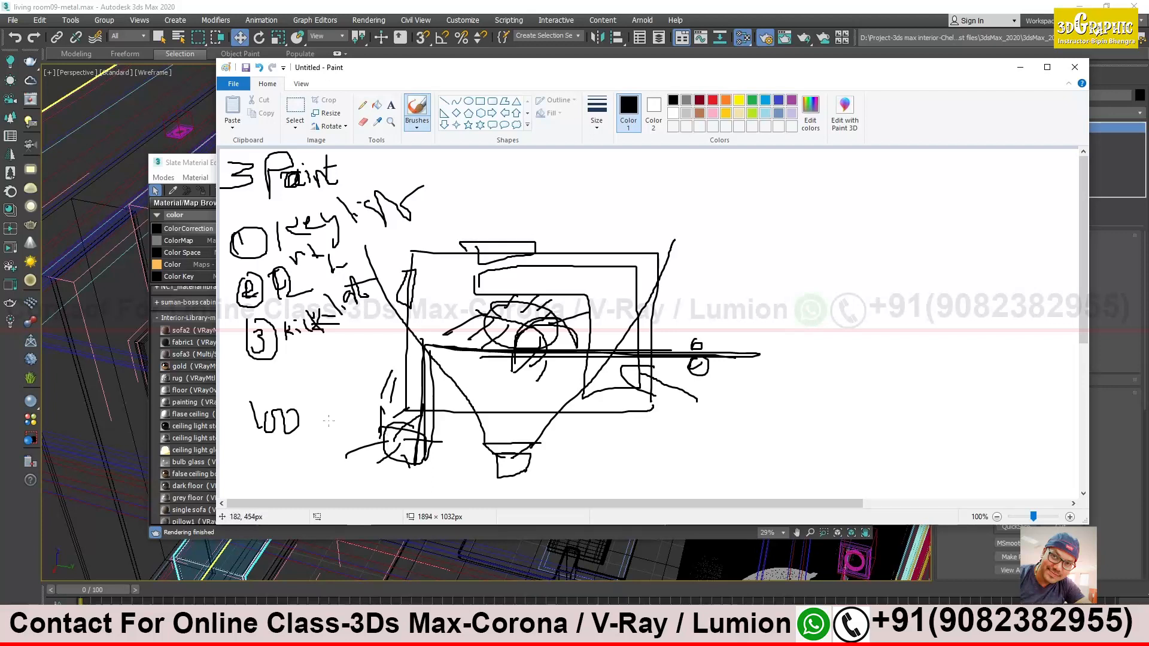
# Complete the key light's 100% label, add strokes across the room, and write 70% beside the second light
pyautogui.moveTo(314, 392); pyautogui.dragTo(303, 429)
pyautogui.moveTo(551, 316)
pyautogui.mouseDown()
pyautogui.moveTo(544, 345)
pyautogui.moveTo(571, 318)
pyautogui.mouseUp()
pyautogui.moveTo(434, 401)
pyautogui.mouseDown()
pyautogui.moveTo(430, 452)
pyautogui.moveTo(539, 347)
pyautogui.moveTo(723, 349)
pyautogui.mouseUp()
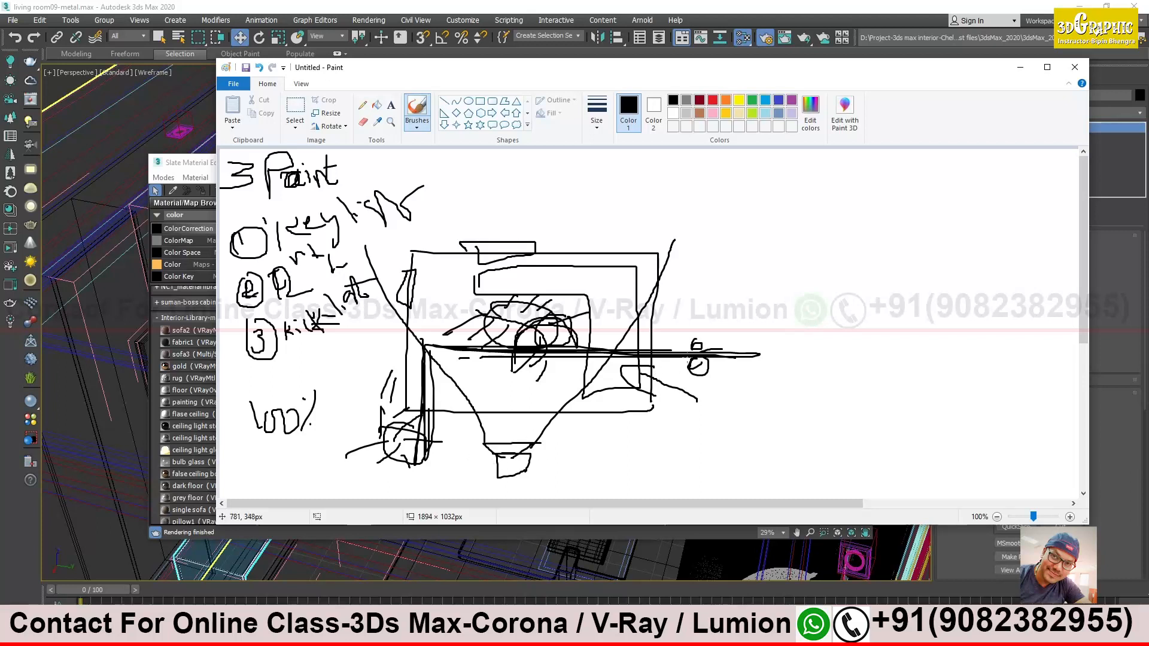
pyautogui.moveTo(711, 301)
pyautogui.mouseDown()
pyautogui.moveTo(755, 291)
pyautogui.moveTo(742, 333)
pyautogui.moveTo(760, 305)
pyautogui.mouseUp()
pyautogui.moveTo(814, 263); pyautogui.dragTo(789, 350)
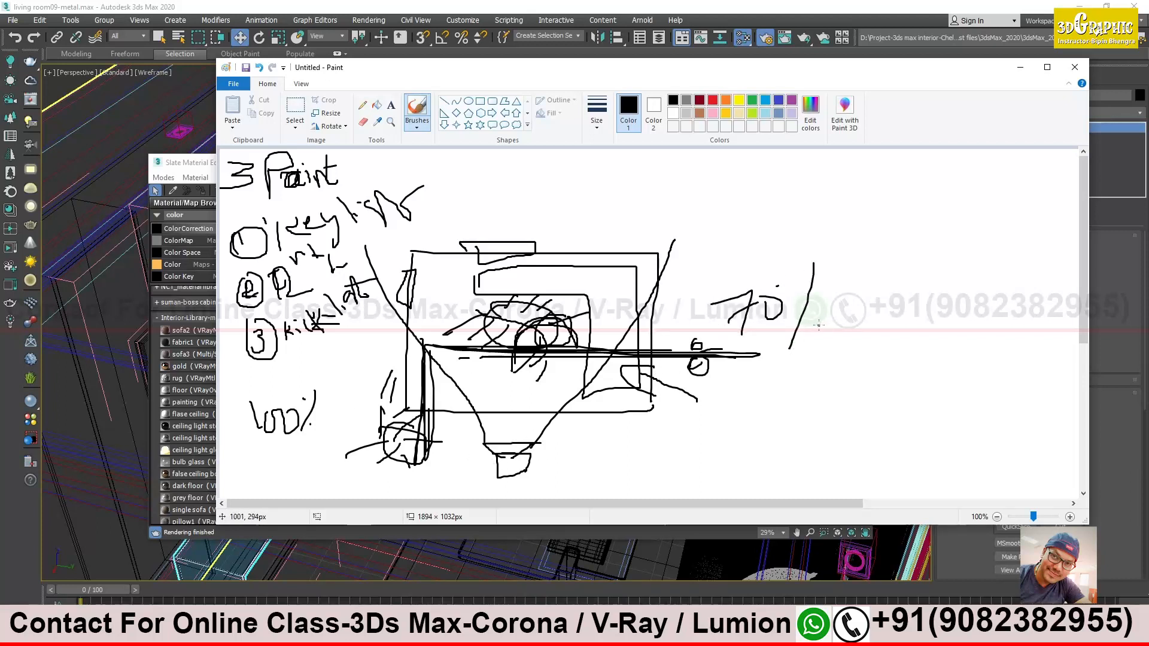